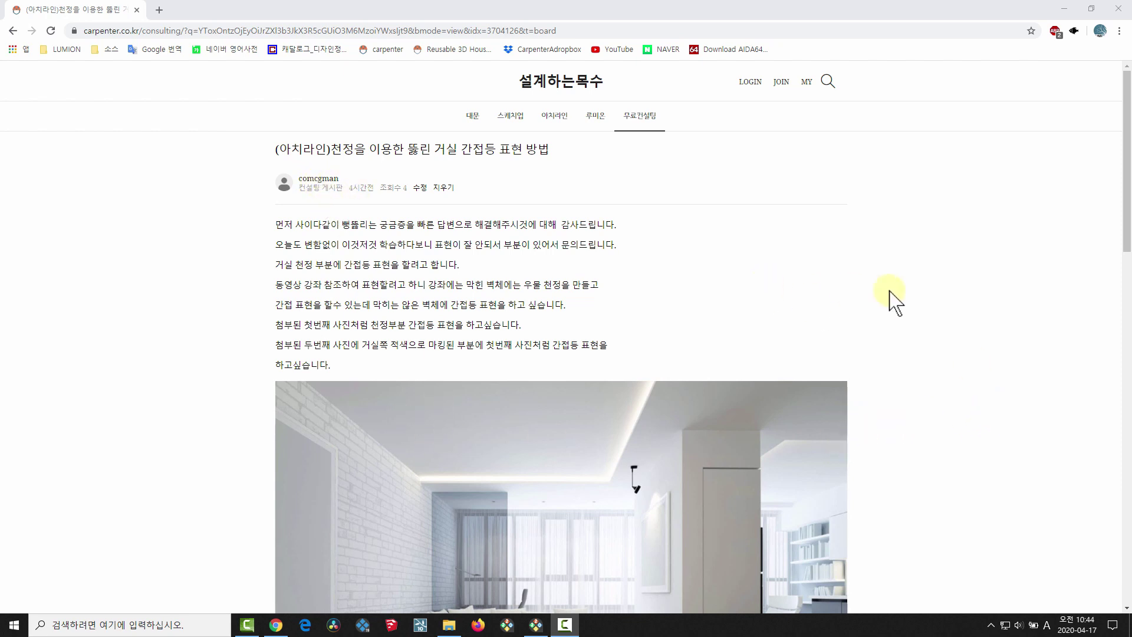
# Read the forum question about indirect lighting in an open living-room ceiling and switch to the ARCHLine project.
pyautogui.scroll(-2, 899, 295)
pyautogui.scroll(1, 899, 303)
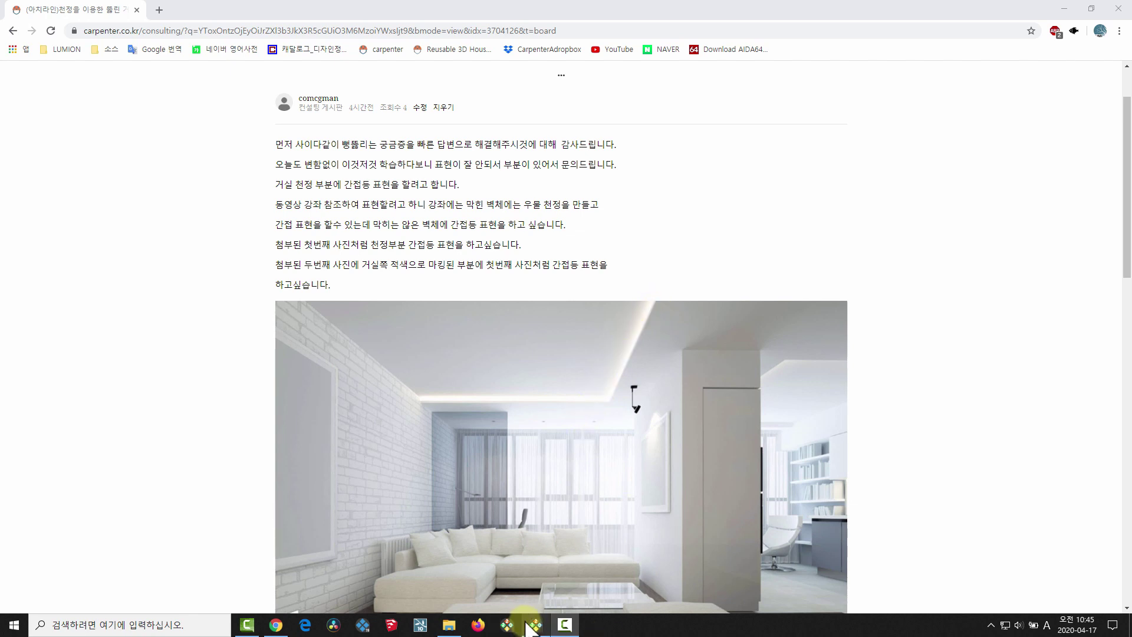
pyautogui.hotkey('alt', 'Tab')
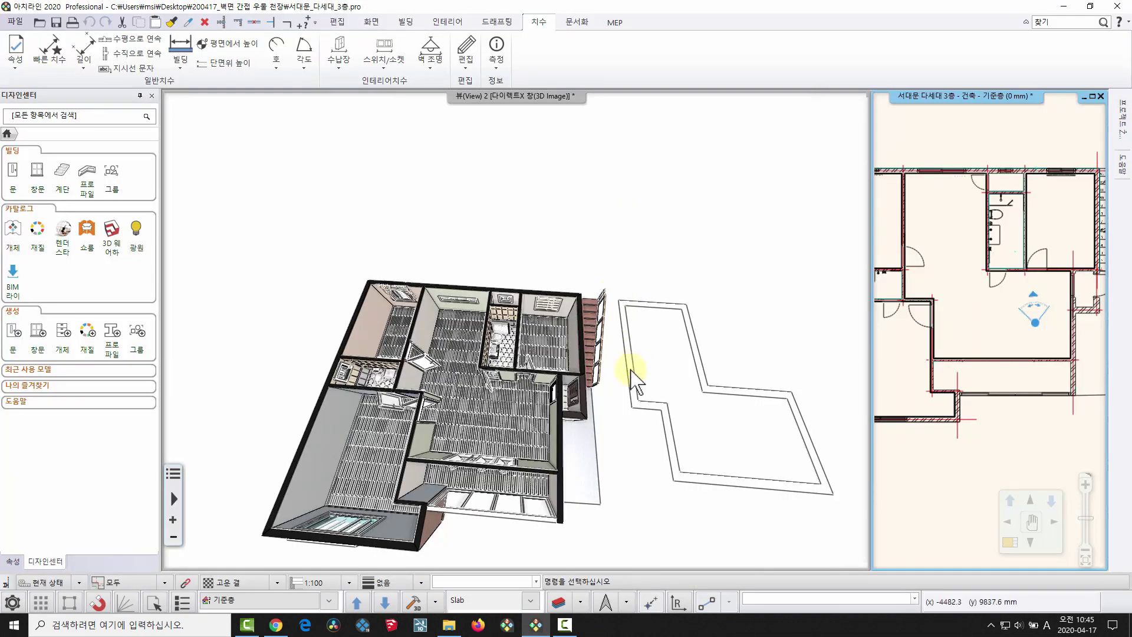
# Give the floor plan a wider view beside the 3D model and inspect the detached ceiling outline in both.
pyautogui.click(967, 313)
pyautogui.click(1006, 545)
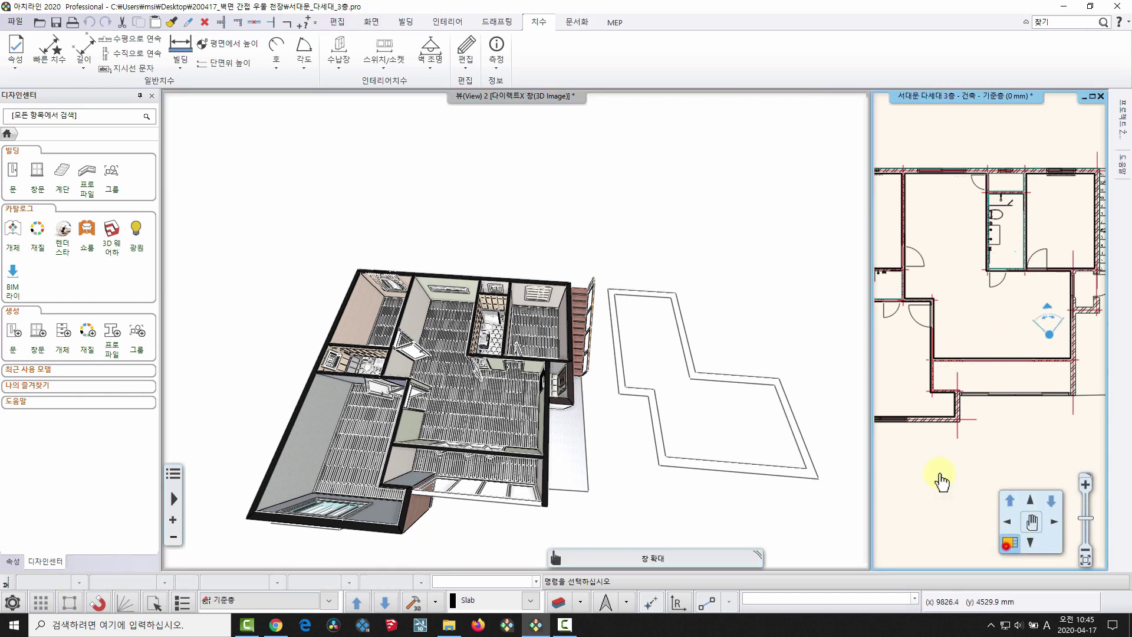
pyautogui.scroll(3, 566, 332)
pyautogui.click(321, 197)
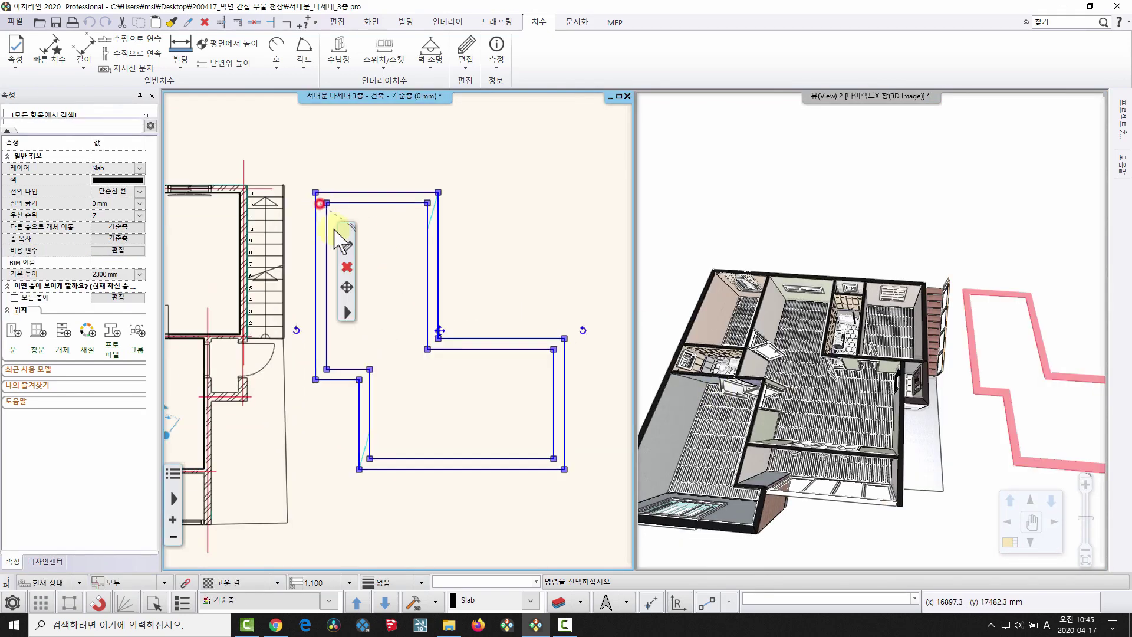
pyautogui.scroll(1, 482, 168)
pyautogui.moveTo(995, 384); pyautogui.dragTo(868, 370, button='middle')
pyautogui.moveTo(871, 394); pyautogui.dragTo(958, 349)
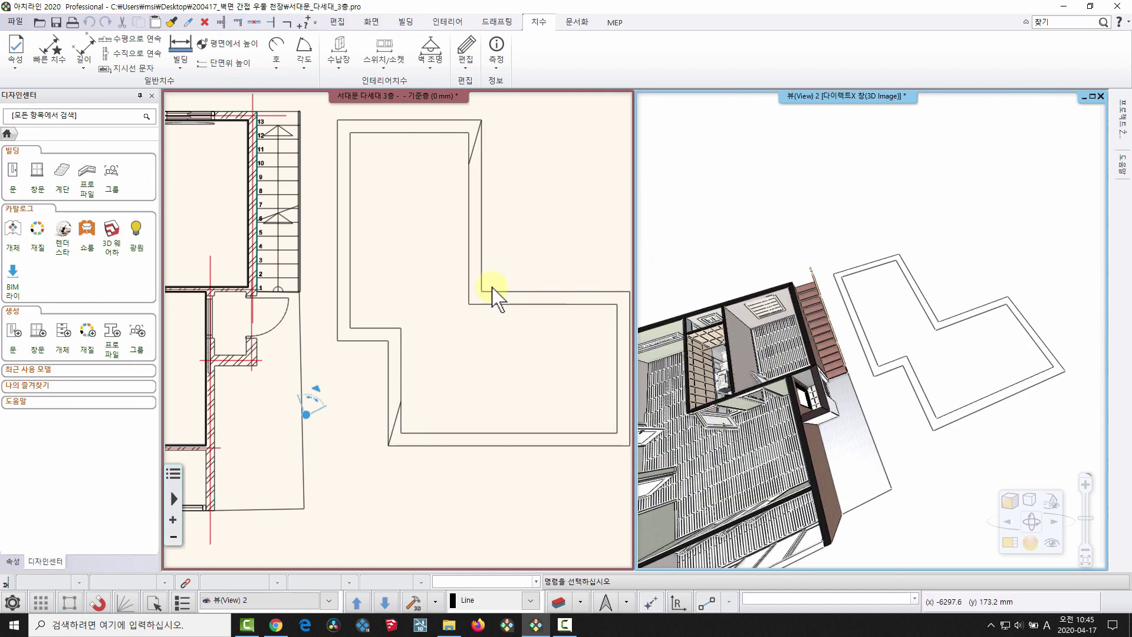
pyautogui.scroll(-2, 483, 295)
pyautogui.moveTo(430, 321); pyautogui.dragTo(504, 302, button='middle')
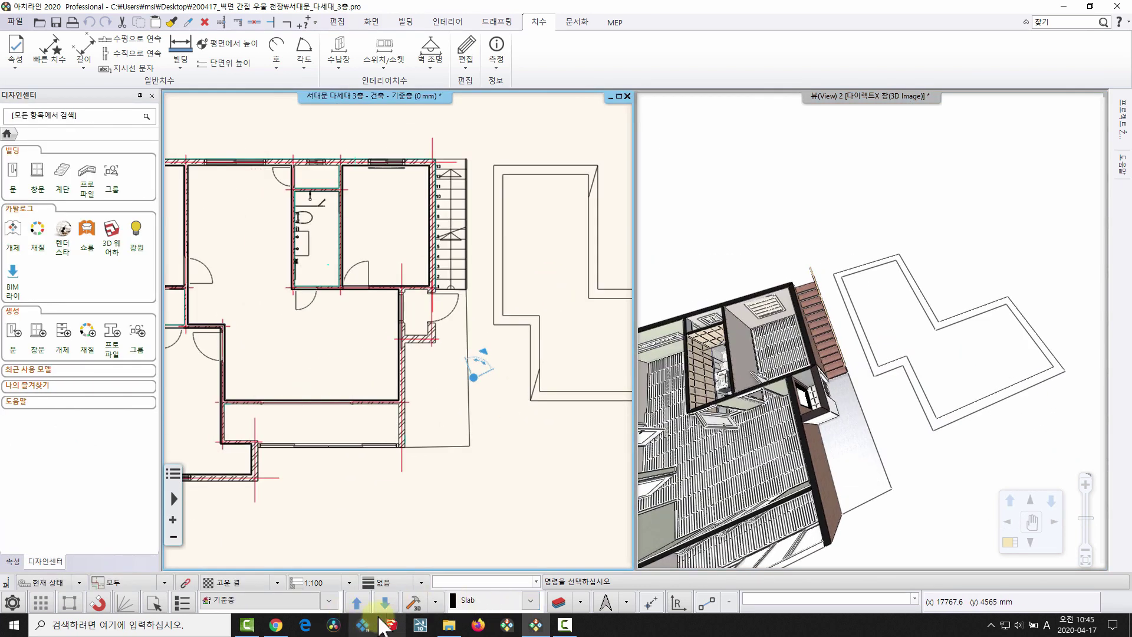
# Review the model screenshot attached to the forum question in the browser and return to the project.
pyautogui.click(303, 629)
pyautogui.scroll(-10, 497, 309)
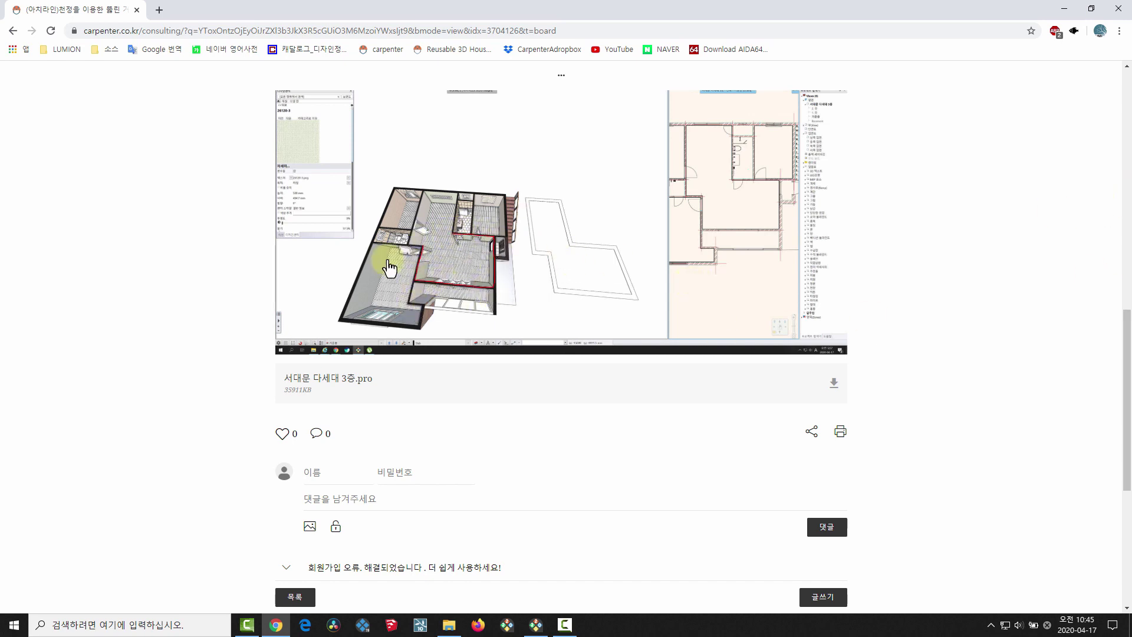
pyautogui.click(1063, 8)
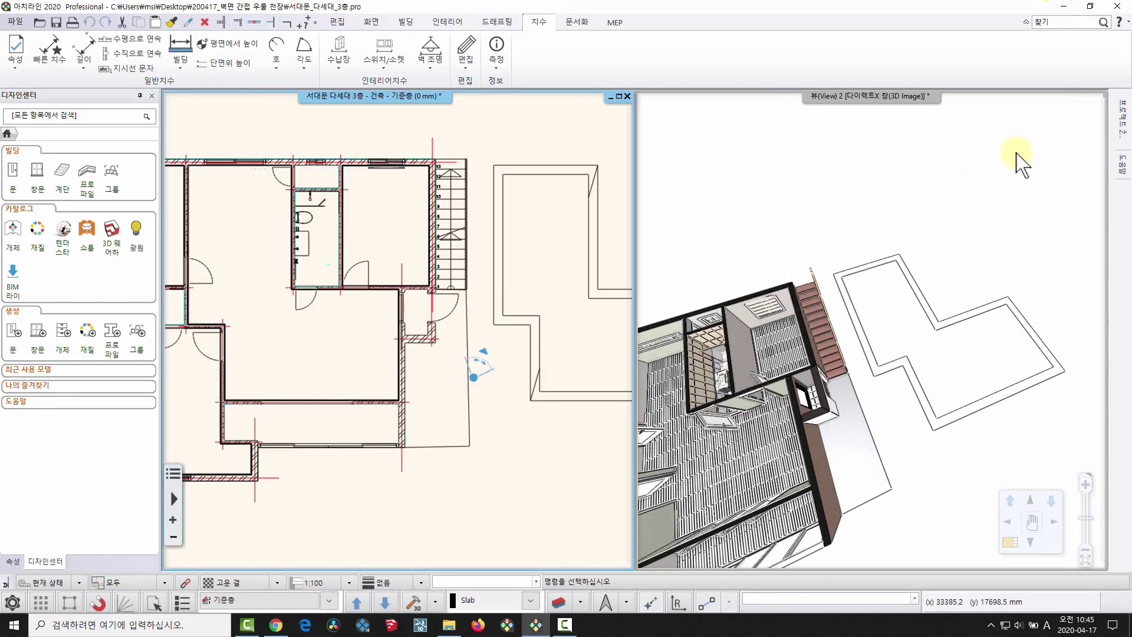
# Open the detached ceiling's properties and examine the shape of the opening inserted in it.
pyautogui.scroll(3, 480, 245)
pyautogui.click(435, 151)
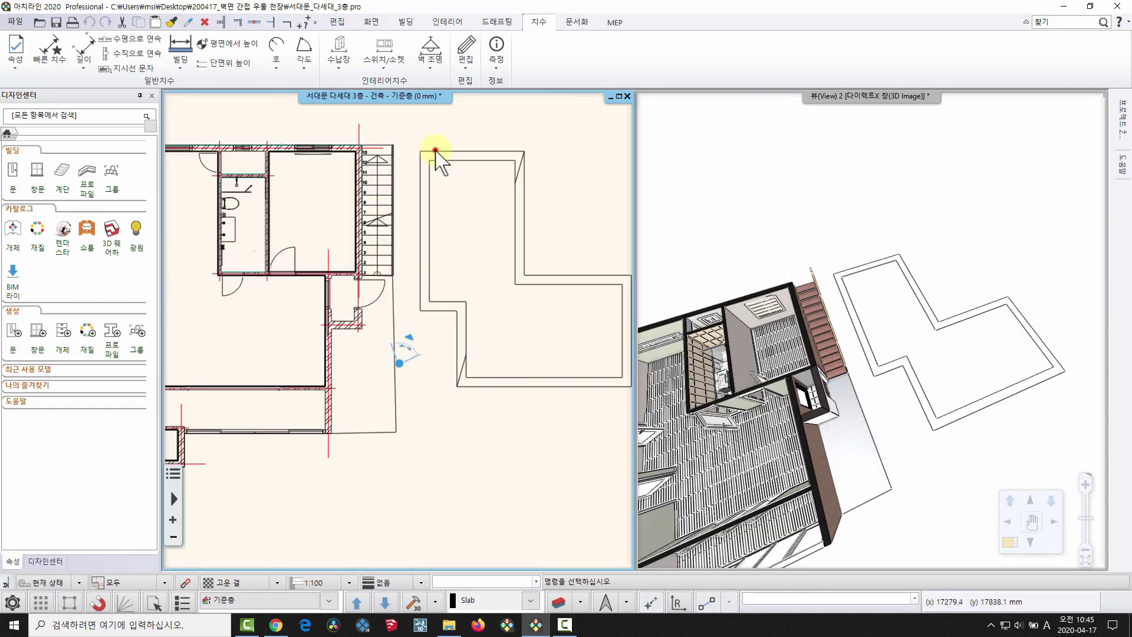
pyautogui.rightClick(435, 151)
pyautogui.click(485, 176)
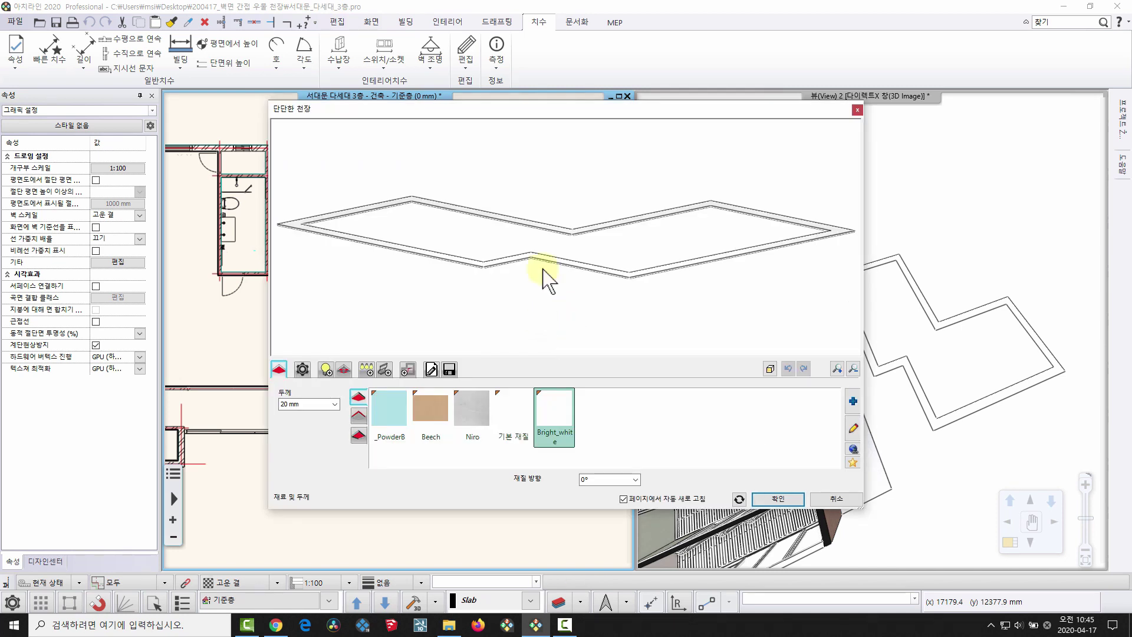
pyautogui.moveTo(543, 269); pyautogui.dragTo(521, 318, button='middle')
pyautogui.scroll(-2, 521, 318)
pyautogui.moveTo(467, 239); pyautogui.dragTo(446, 261, button='middle')
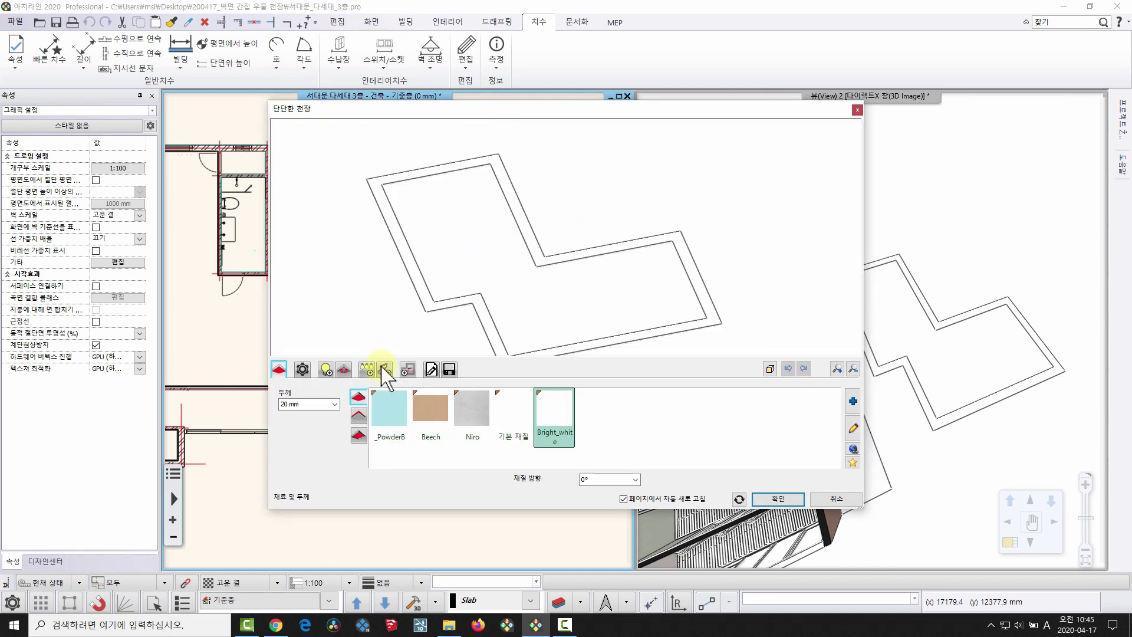
pyautogui.moveTo(531, 207); pyautogui.dragTo(460, 234, button='middle')
pyautogui.scroll(-1, 388, 128)
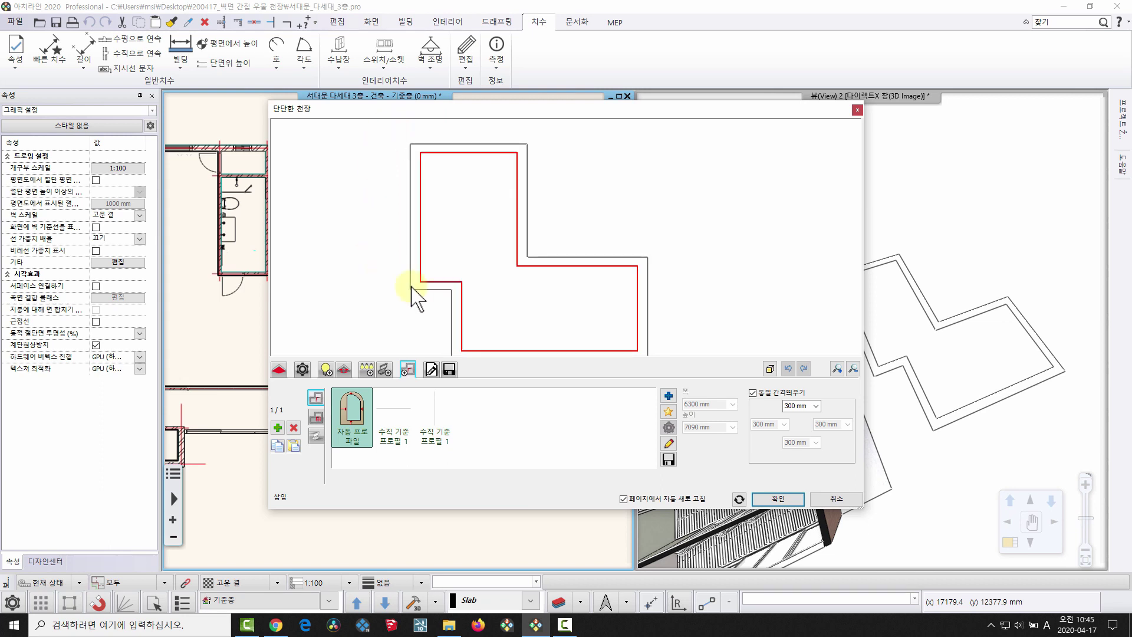
pyautogui.scroll(-1, 563, 297)
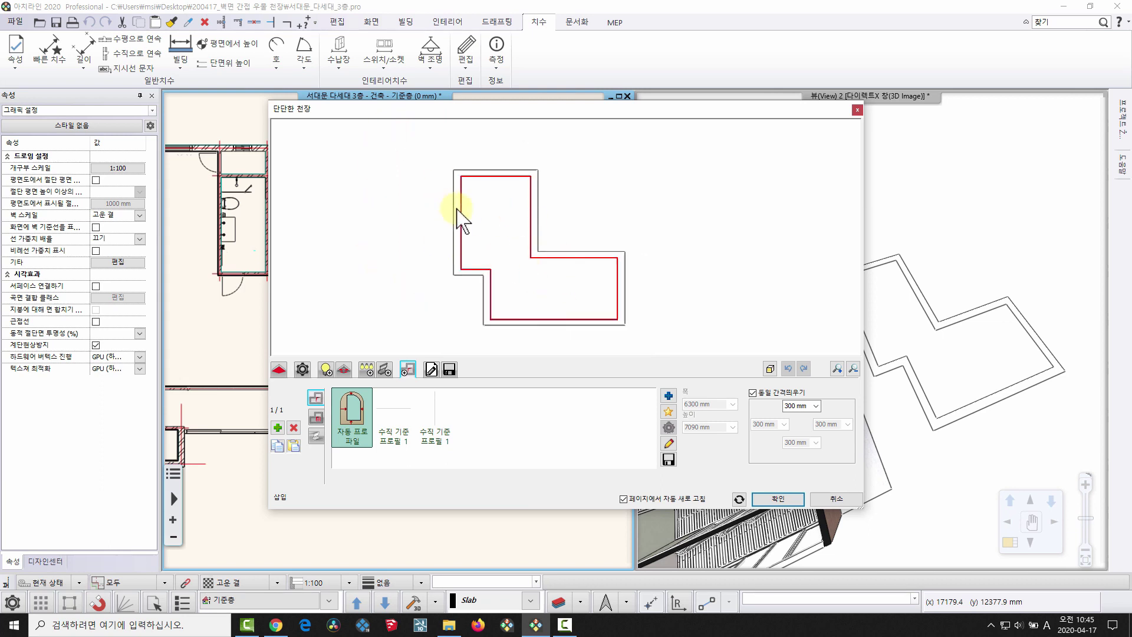
pyautogui.scroll(2, 457, 209)
pyautogui.moveTo(560, 251); pyautogui.dragTo(493, 201, button='middle')
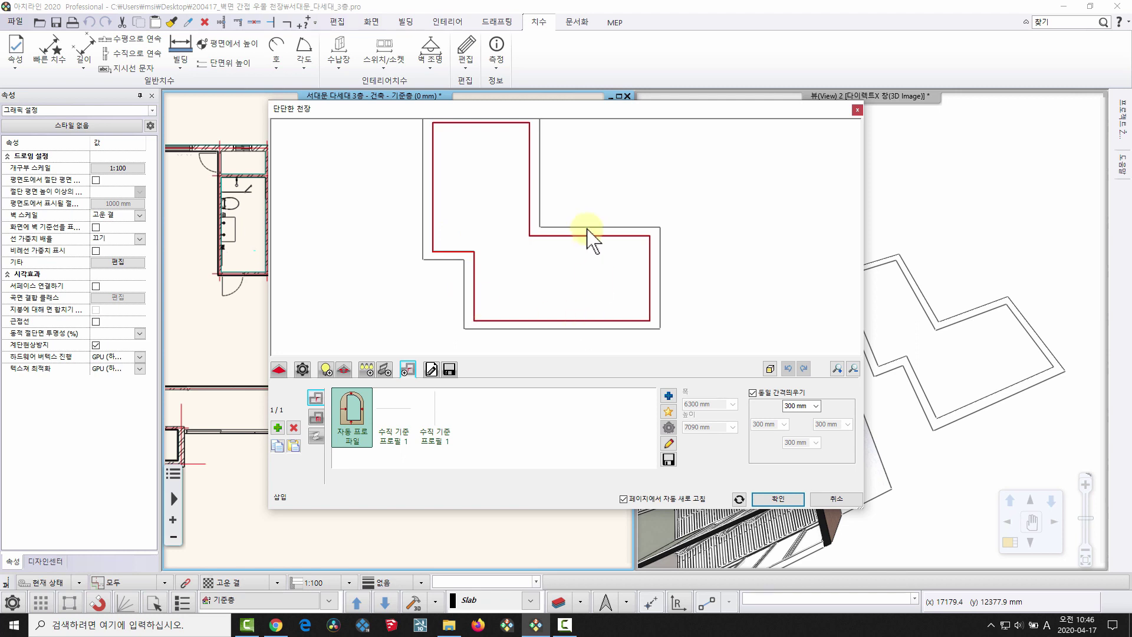
# Try removing the inserted opening from the detached ceiling, discarding the changes.
pyautogui.click(293, 428)
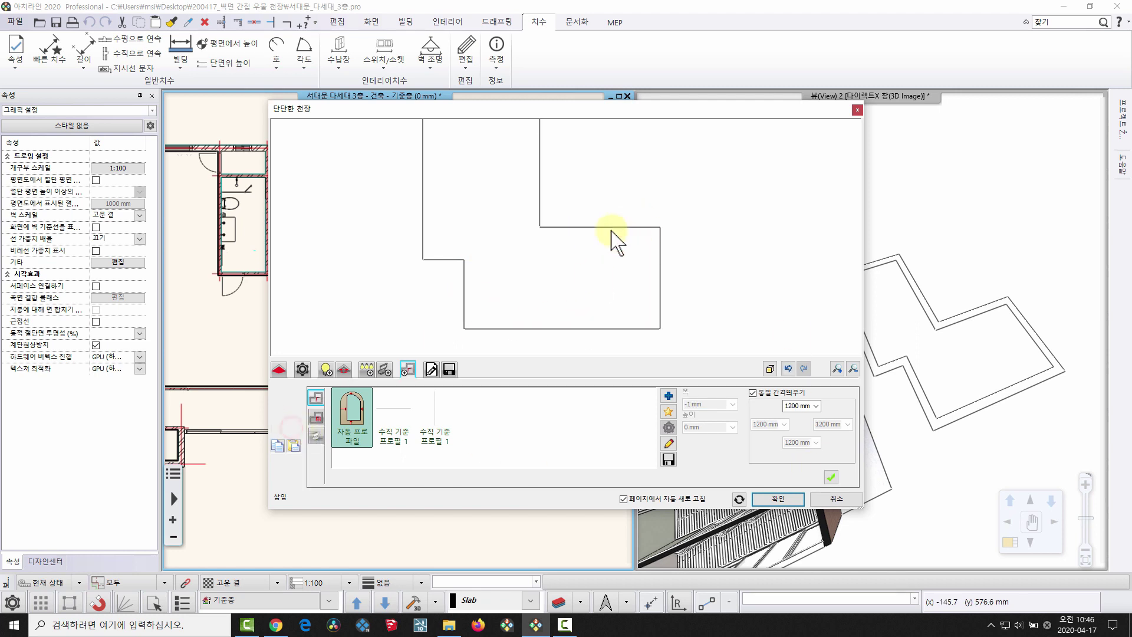
pyautogui.click(841, 498)
pyautogui.click(601, 336)
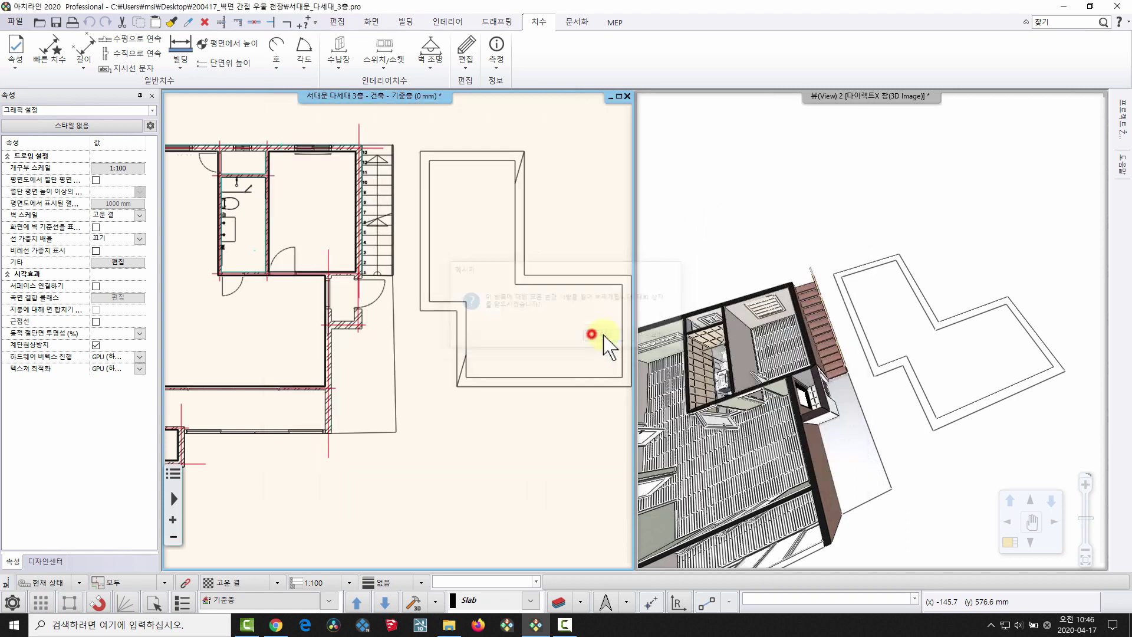
# Delete the detached ceiling next to the floor plan.
pyautogui.click(475, 294)
pyautogui.press('Delete')
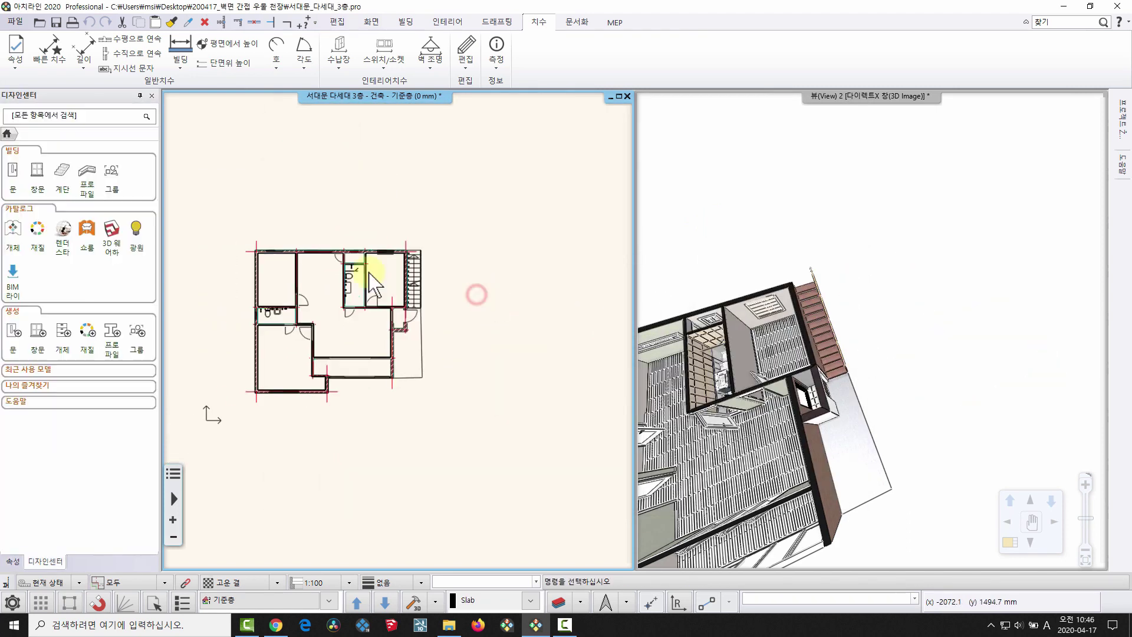
# Create a general automatic ceiling with the Normal plain ceiling style inside the living-room walls.
pyautogui.moveTo(372, 271); pyautogui.dragTo(507, 257, button='middle')
pyautogui.moveTo(823, 331); pyautogui.dragTo(900, 304, button='middle')
pyautogui.moveTo(1086, 93)
pyautogui.mouseDown(button='middle')
pyautogui.moveTo(852, 430)
pyautogui.moveTo(861, 442)
pyautogui.moveTo(748, 480)
pyautogui.mouseUp(button='middle')
pyautogui.scroll(3, 884, 475)
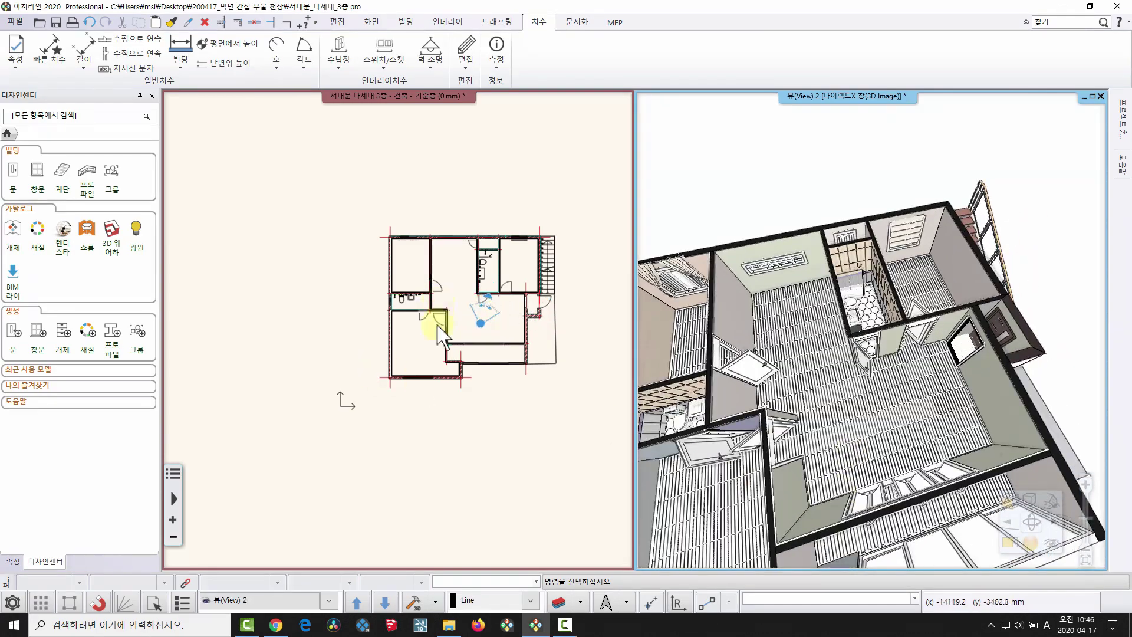
pyautogui.scroll(5, 490, 289)
pyautogui.scroll(-3, 387, 311)
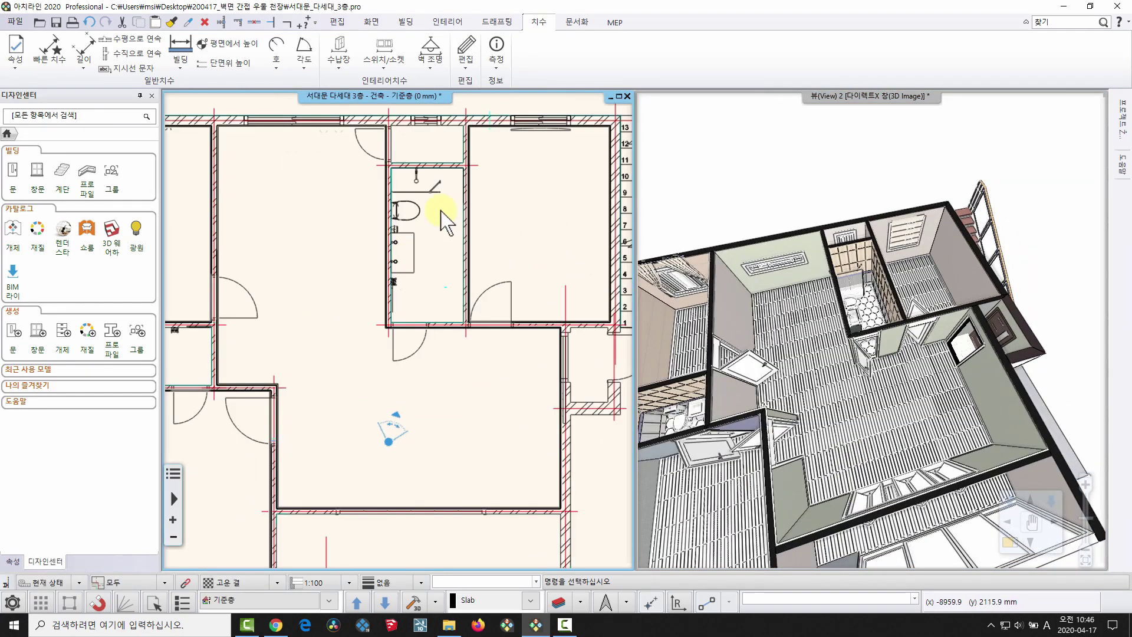
pyautogui.moveTo(495, 350); pyautogui.dragTo(499, 355, button='middle')
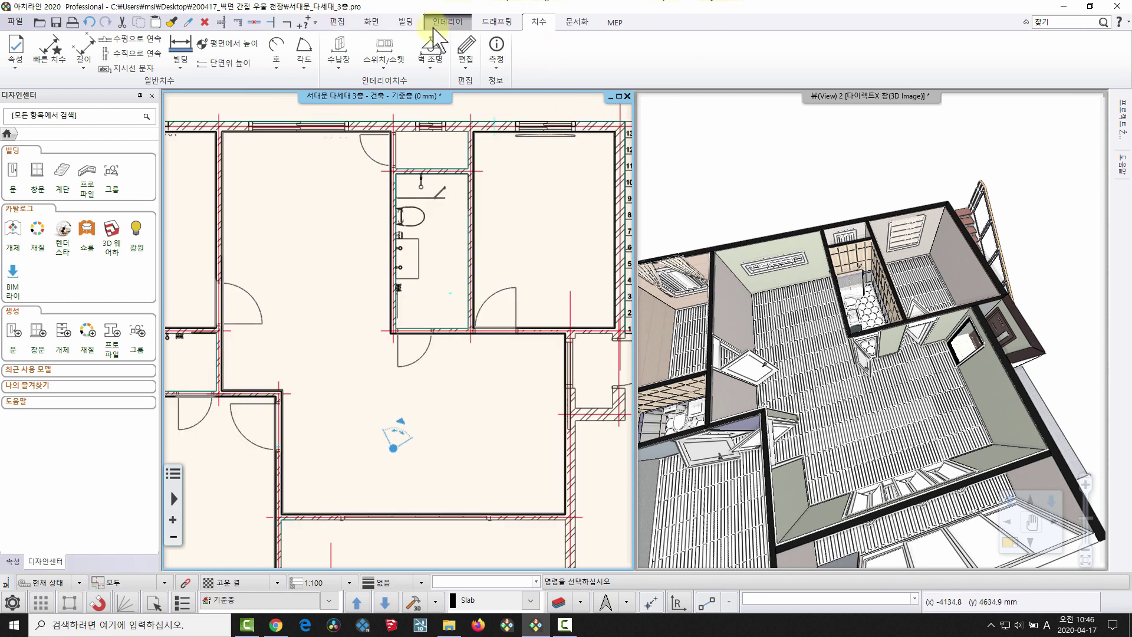
pyautogui.click(406, 22)
pyautogui.click(340, 59)
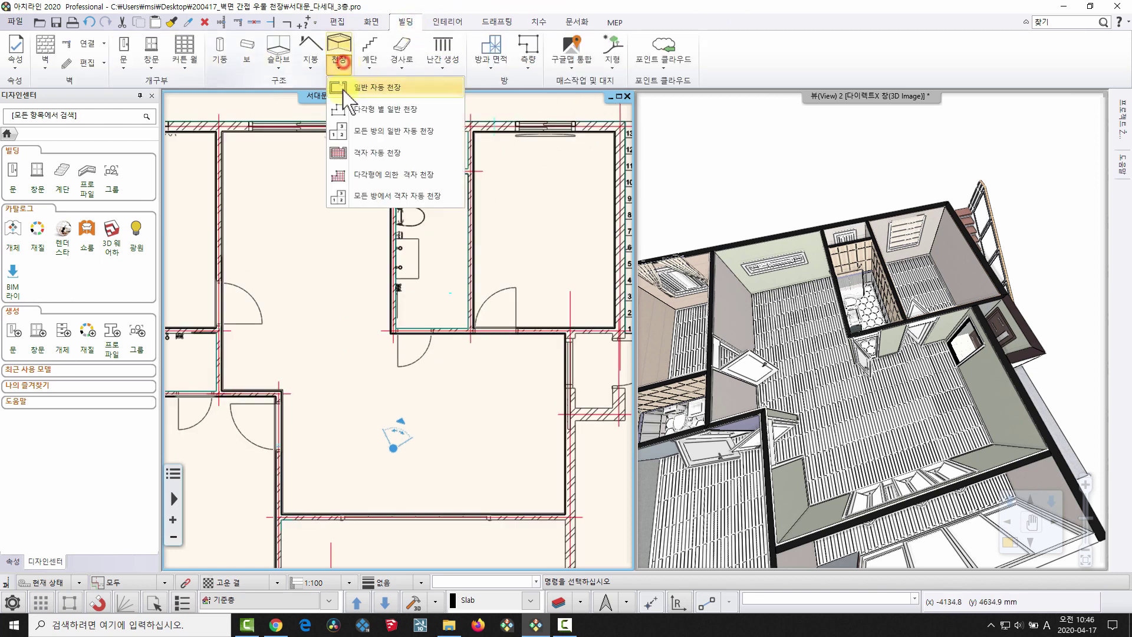
pyautogui.click(343, 88)
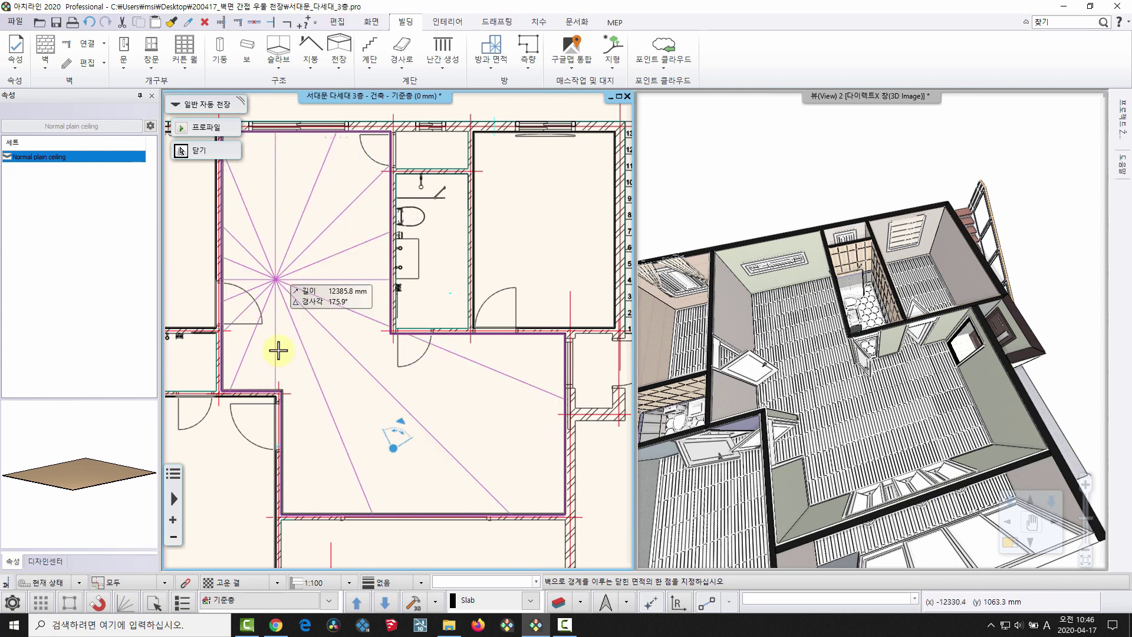
pyautogui.click(346, 382)
pyautogui.rightClick(383, 415)
# Set the base height of the new living-room ceiling to 2400 mm.
pyautogui.moveTo(802, 416); pyautogui.dragTo(780, 355, button='middle')
pyautogui.click(779, 354)
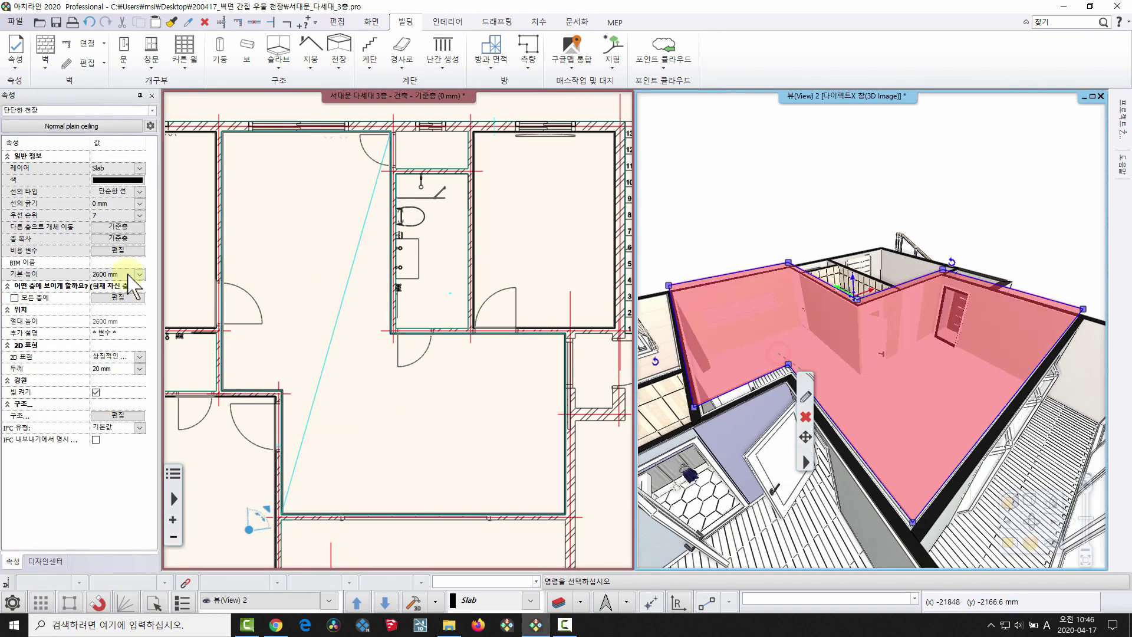
pyautogui.click(125, 275)
pyautogui.click(111, 274)
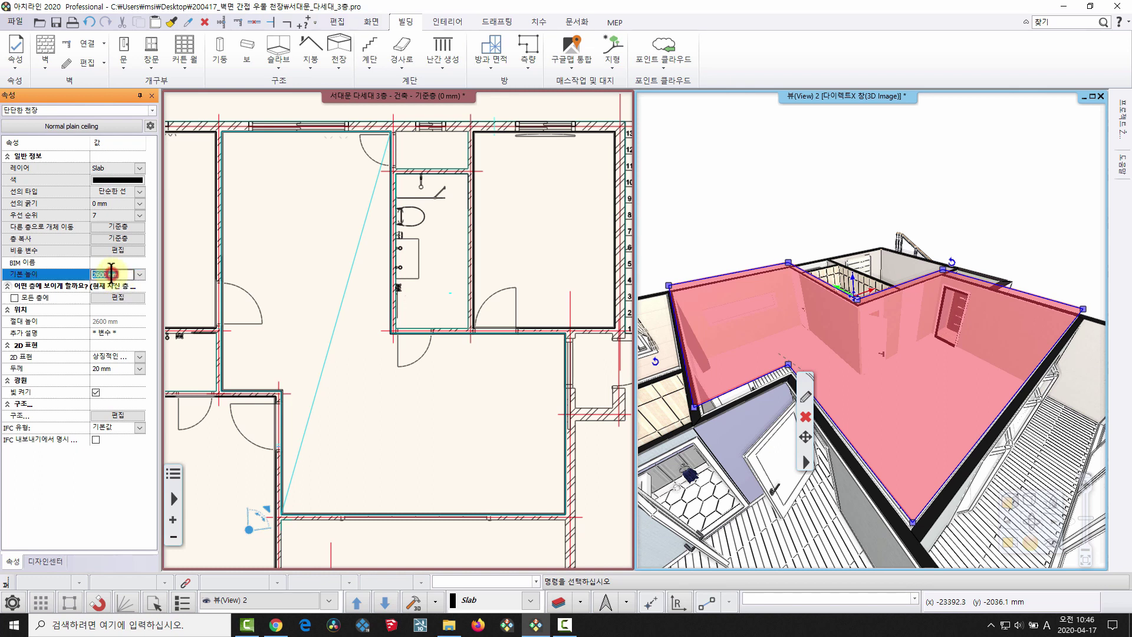
pyautogui.write('2400')
pyautogui.press('Return')
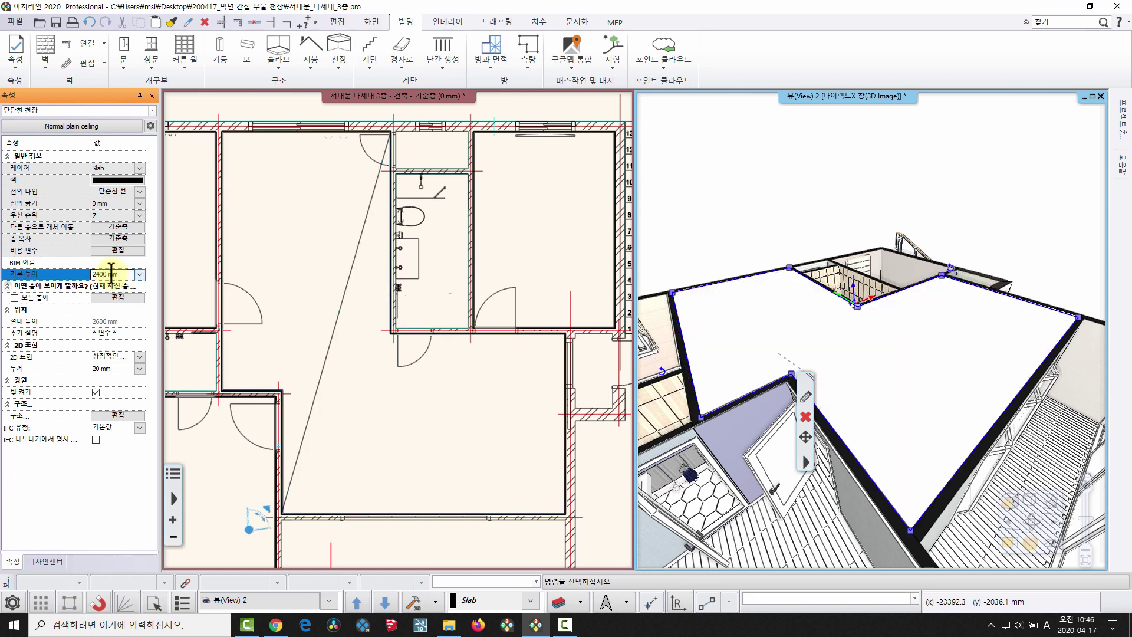
pyautogui.moveTo(826, 247); pyautogui.dragTo(852, 239, button='middle')
pyautogui.press('Escape')
# Examine the living room's wall corners and edges closely in the floor plan.
pyautogui.moveTo(399, 384); pyautogui.dragTo(404, 374, button='middle')
pyautogui.scroll(2, 404, 374)
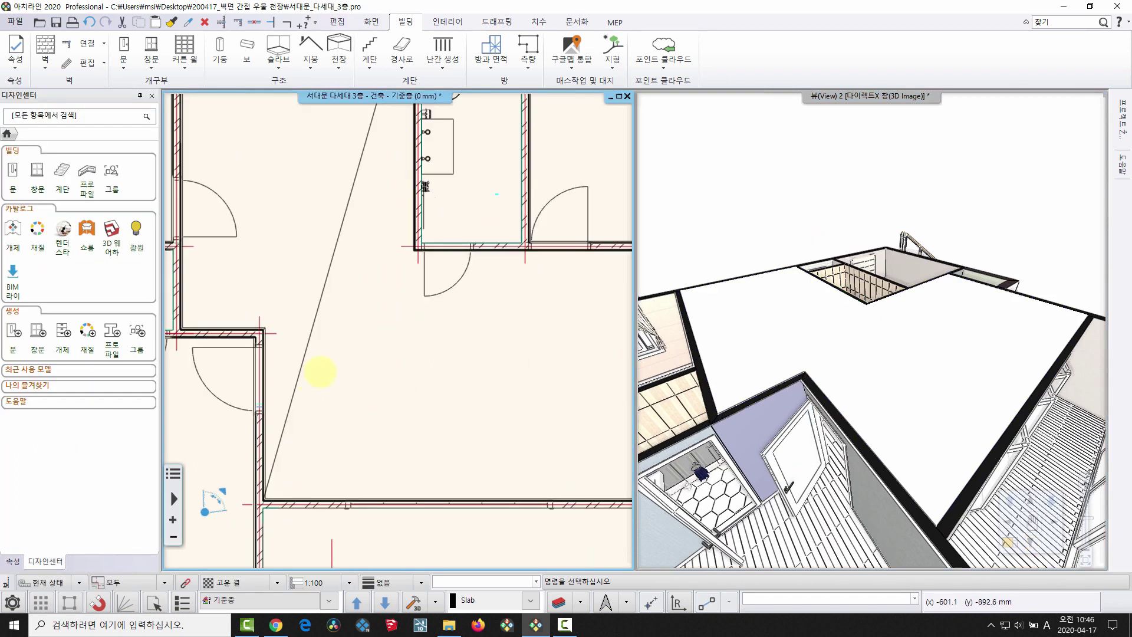
pyautogui.moveTo(283, 347); pyautogui.dragTo(336, 303, button='middle')
pyautogui.scroll(2, 336, 303)
pyautogui.scroll(3, 336, 307)
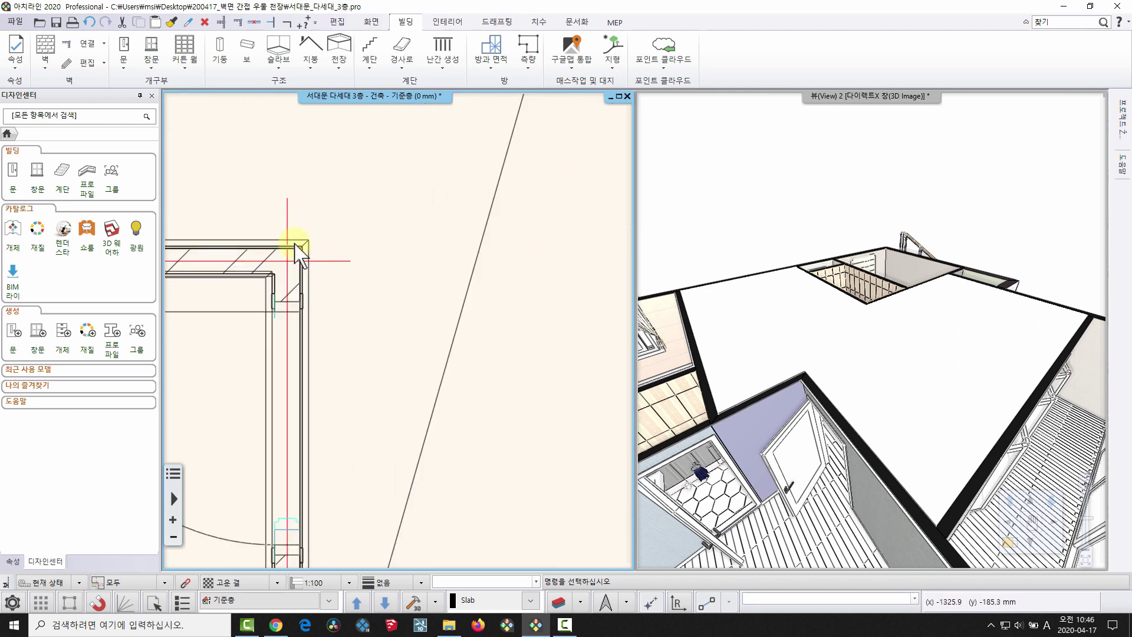
pyautogui.scroll(-5, 295, 244)
pyautogui.moveTo(295, 244); pyautogui.dragTo(278, 300, button='middle')
pyautogui.scroll(1, 334, 303)
pyautogui.scroll(-3, 330, 362)
pyautogui.moveTo(371, 349); pyautogui.dragTo(252, 358, button='middle')
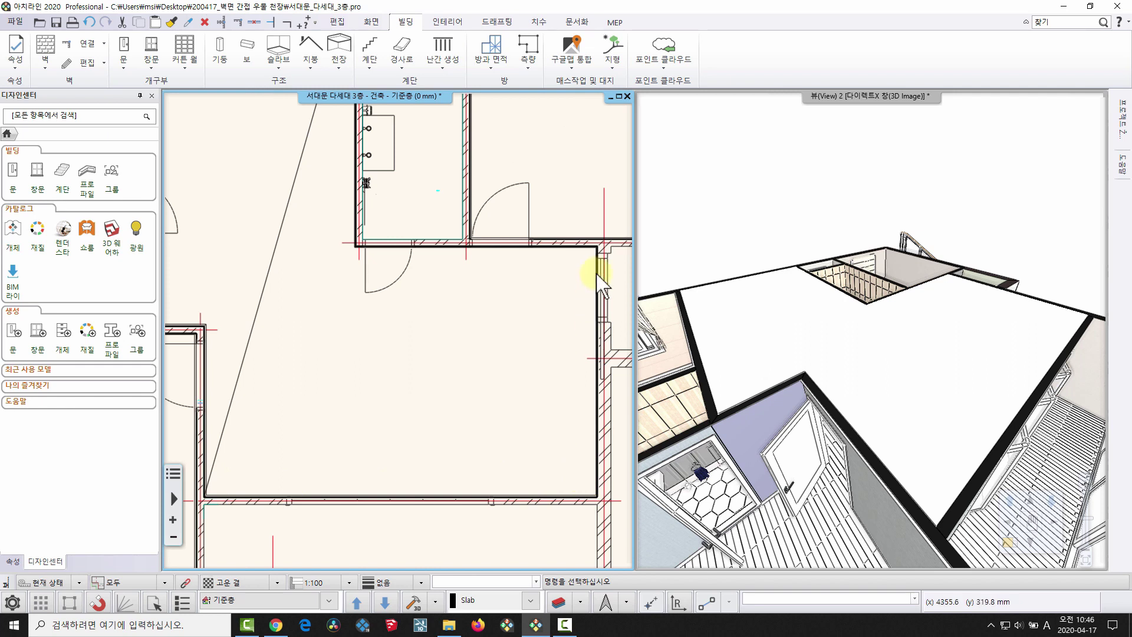
pyautogui.scroll(1, 380, 189)
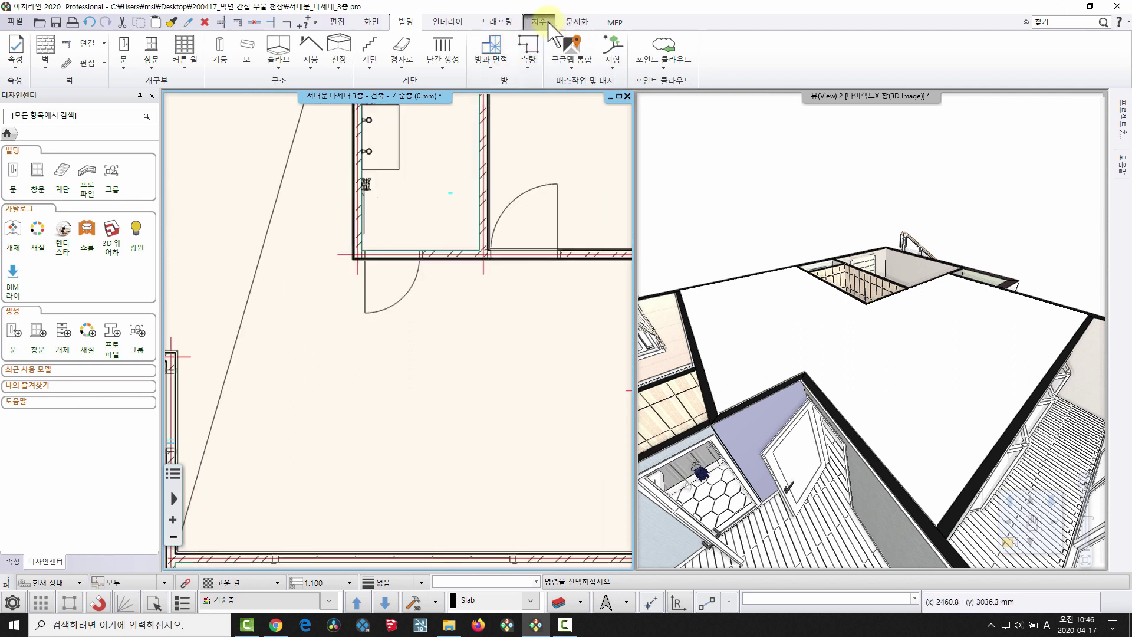
pyautogui.click(497, 21)
pyautogui.click(105, 60)
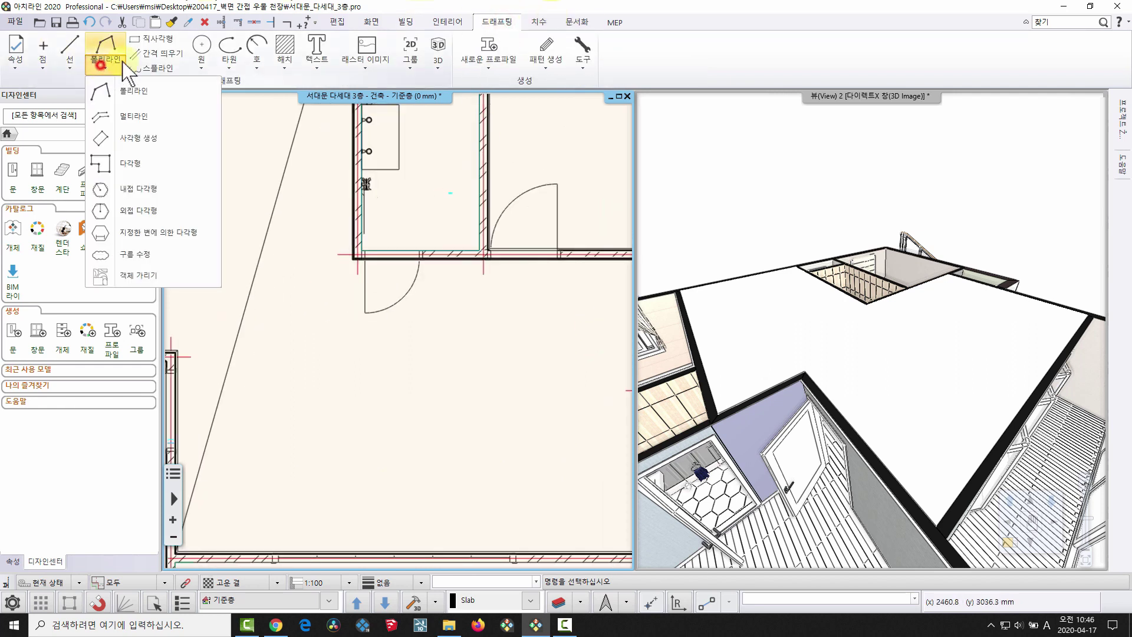
pyautogui.click(132, 90)
pyautogui.scroll(5, 341, 314)
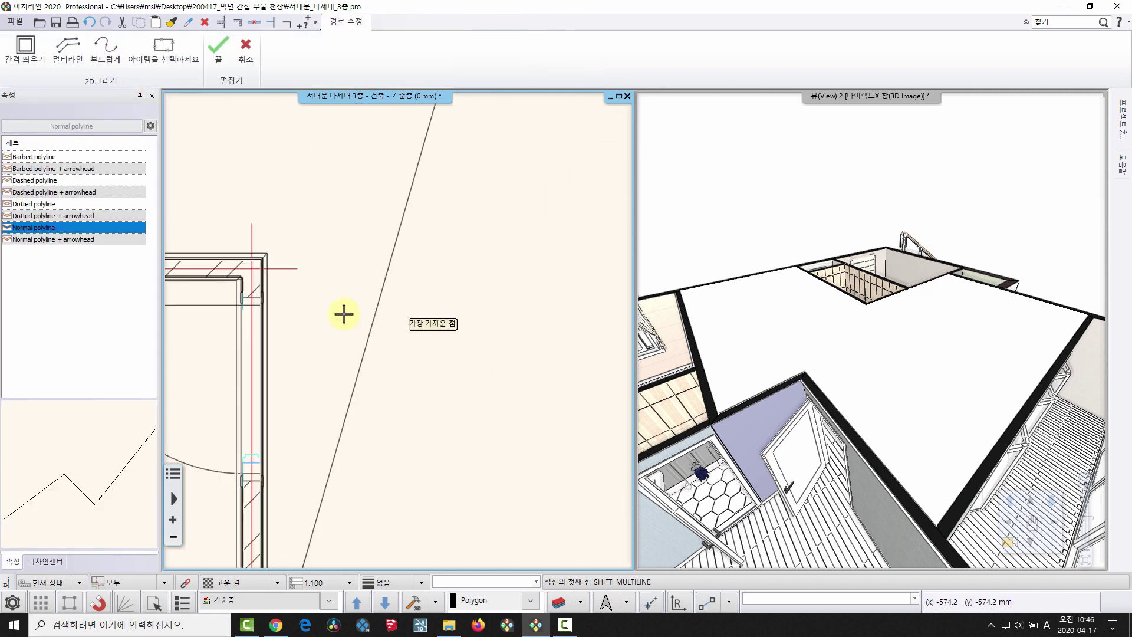
pyautogui.press('Escape')
# Select the moulding at the living room's inner wall corner and inspect it in the plan and 3D view.
pyautogui.scroll(-5, 452, 270)
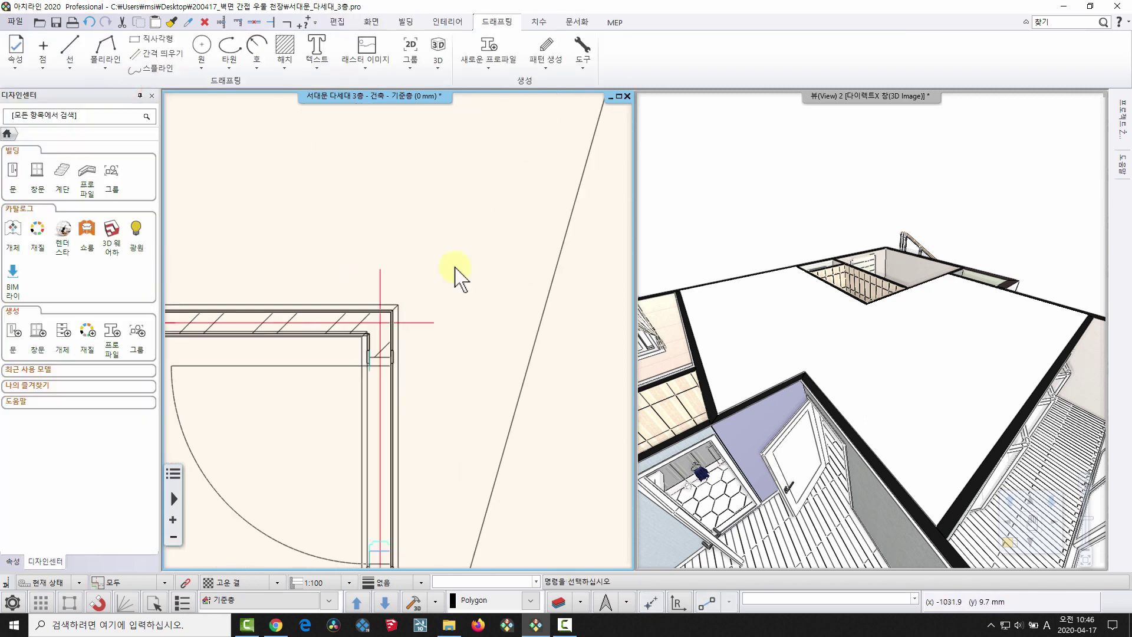
pyautogui.moveTo(422, 353); pyautogui.dragTo(356, 250, button='middle')
pyautogui.scroll(3, 322, 216)
pyautogui.click(326, 225)
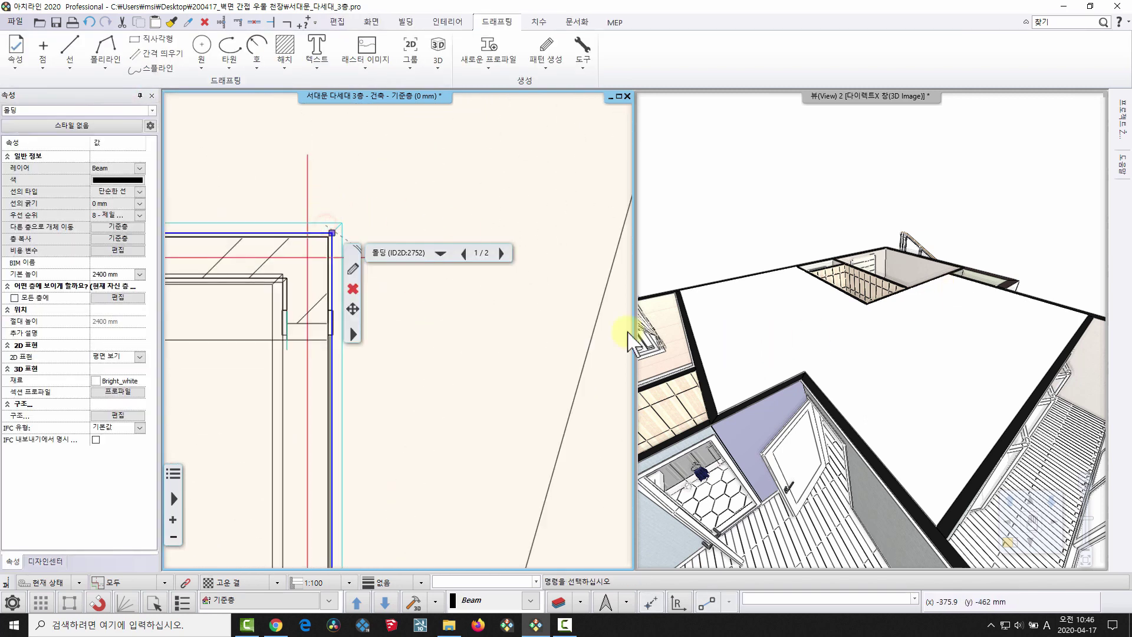
pyautogui.moveTo(889, 442); pyautogui.dragTo(930, 401, button='middle')
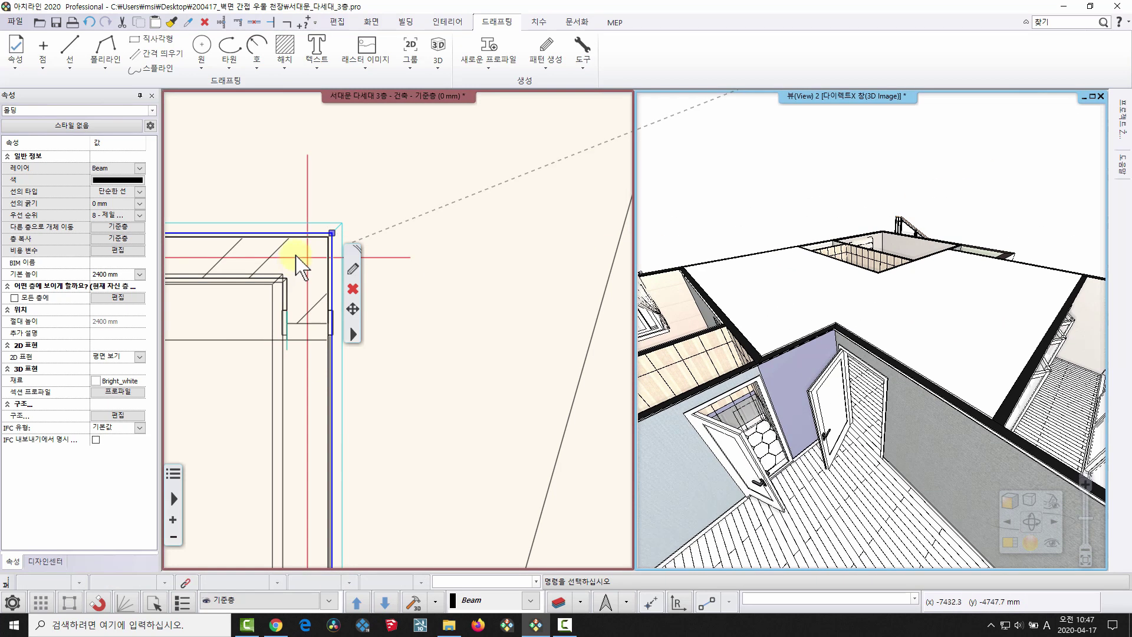
pyautogui.click(321, 215)
pyautogui.scroll(3, 374, 240)
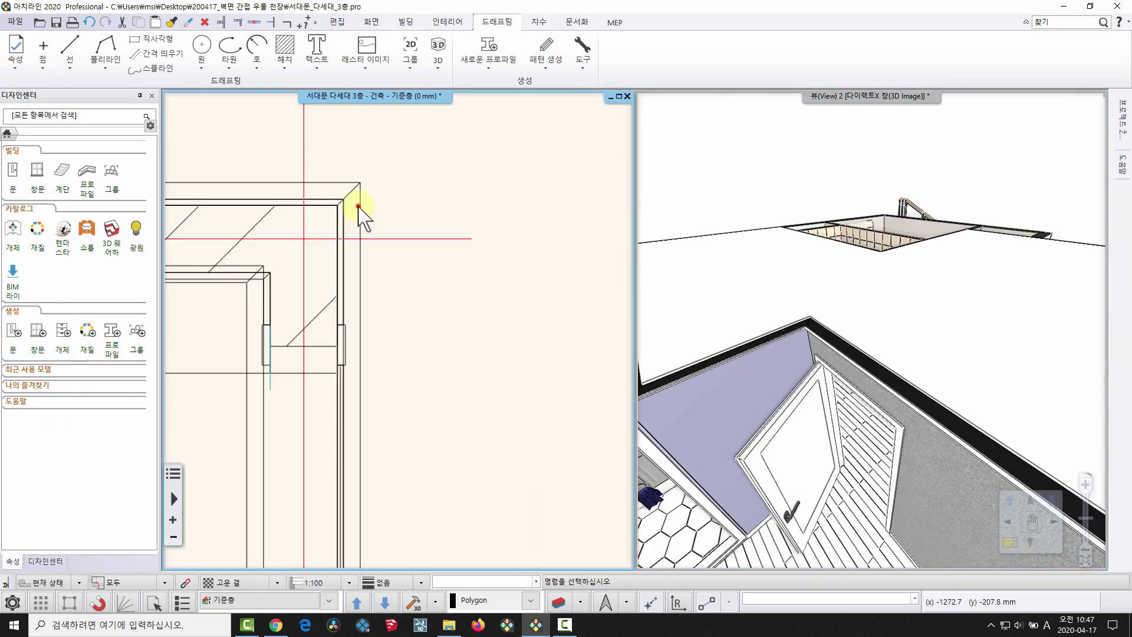
# Turn off the layer of the moulding at the living room's wall corner from the selected moulding itself.
pyautogui.click(358, 206)
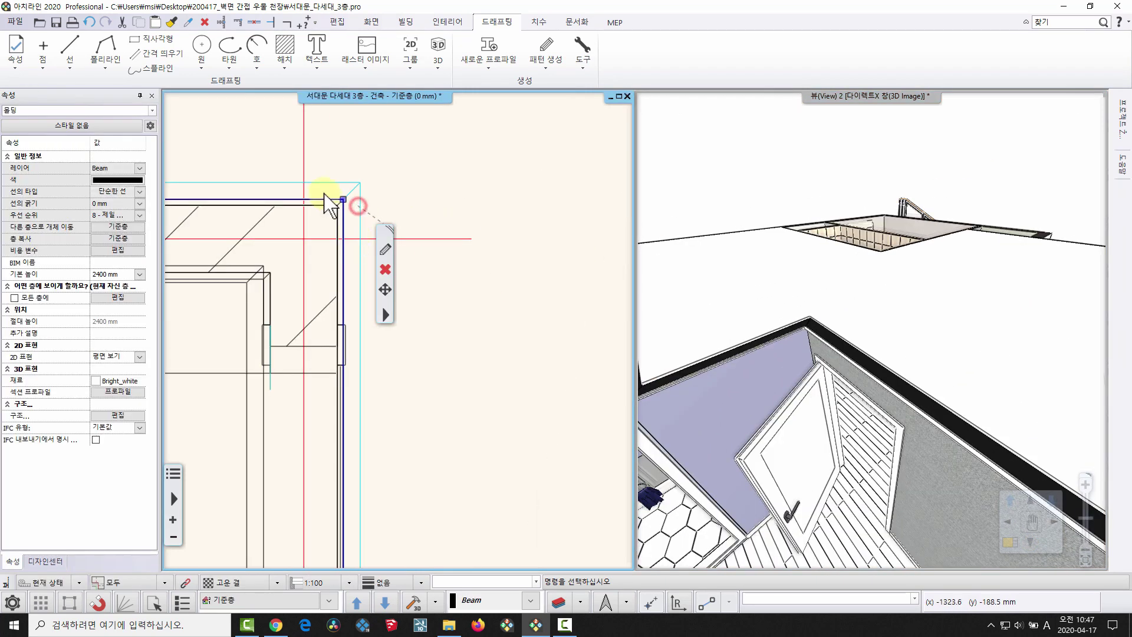
pyautogui.rightClick(353, 186)
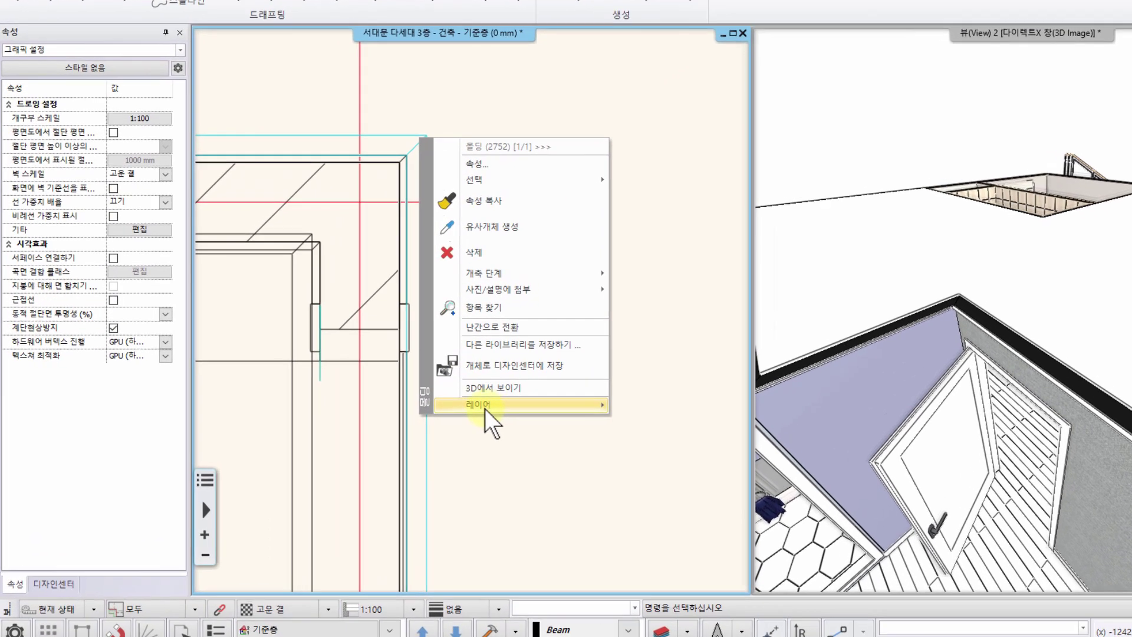
pyautogui.moveTo(485, 408)
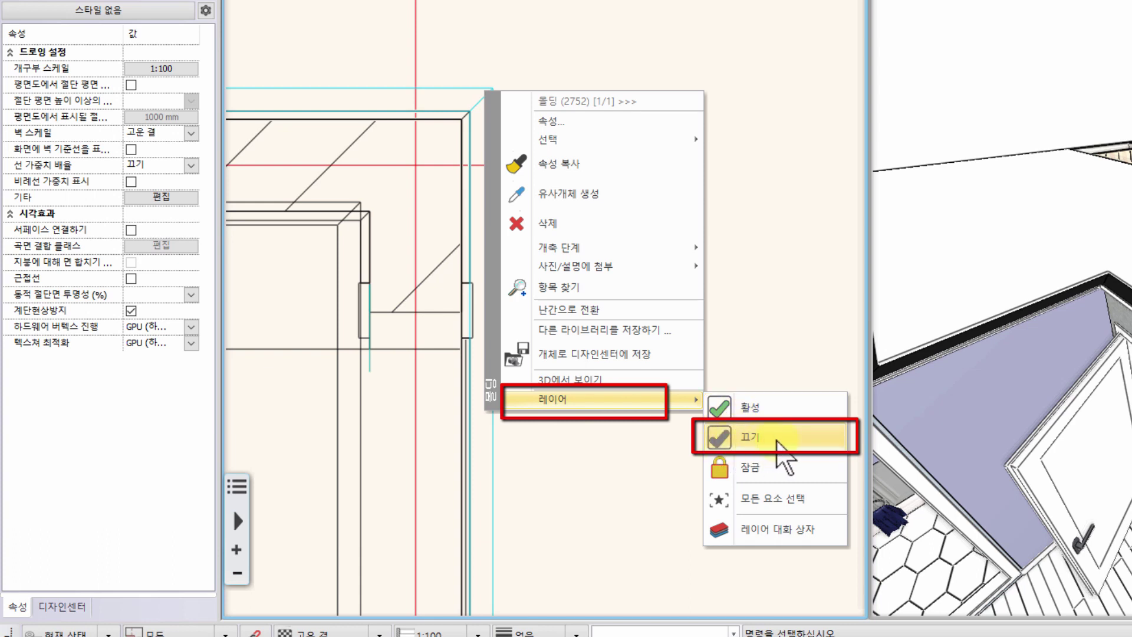
pyautogui.click(779, 441)
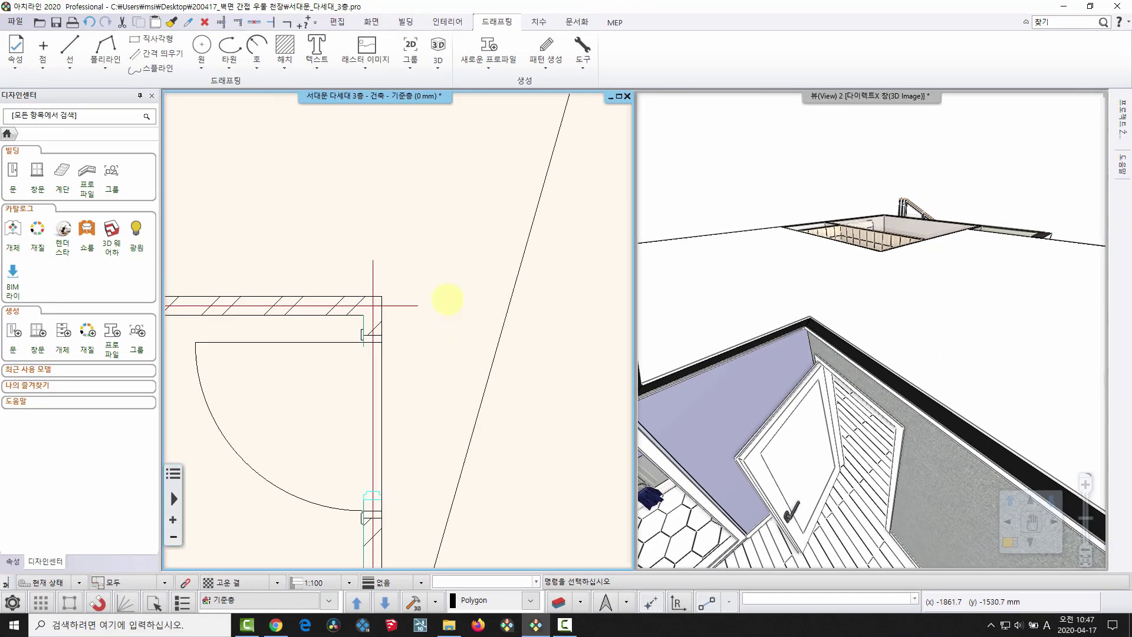
pyautogui.moveTo(448, 299); pyautogui.dragTo(379, 151, button='middle')
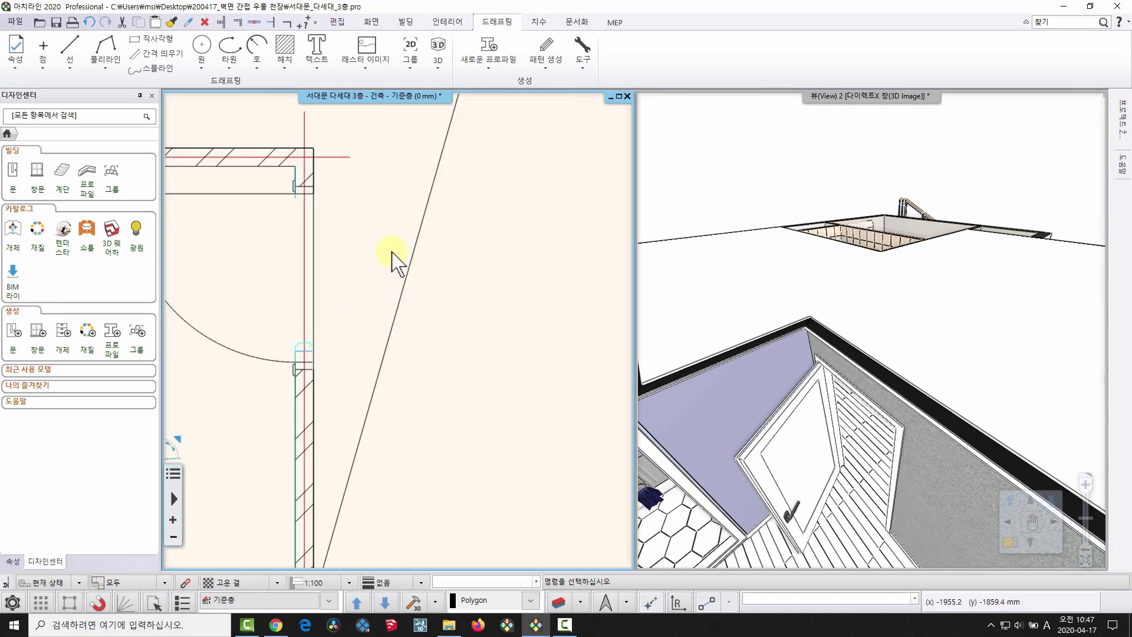
# Filter the layer list to the used layers and make the Beam layer visible and unlocked.
pyautogui.click(559, 601)
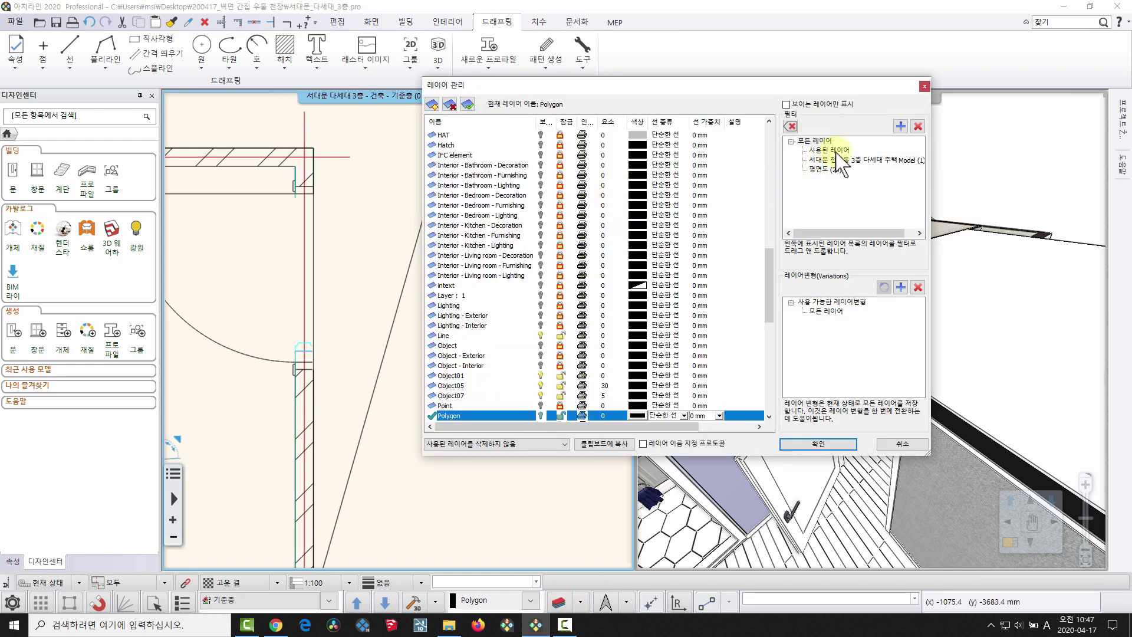
pyautogui.click(828, 151)
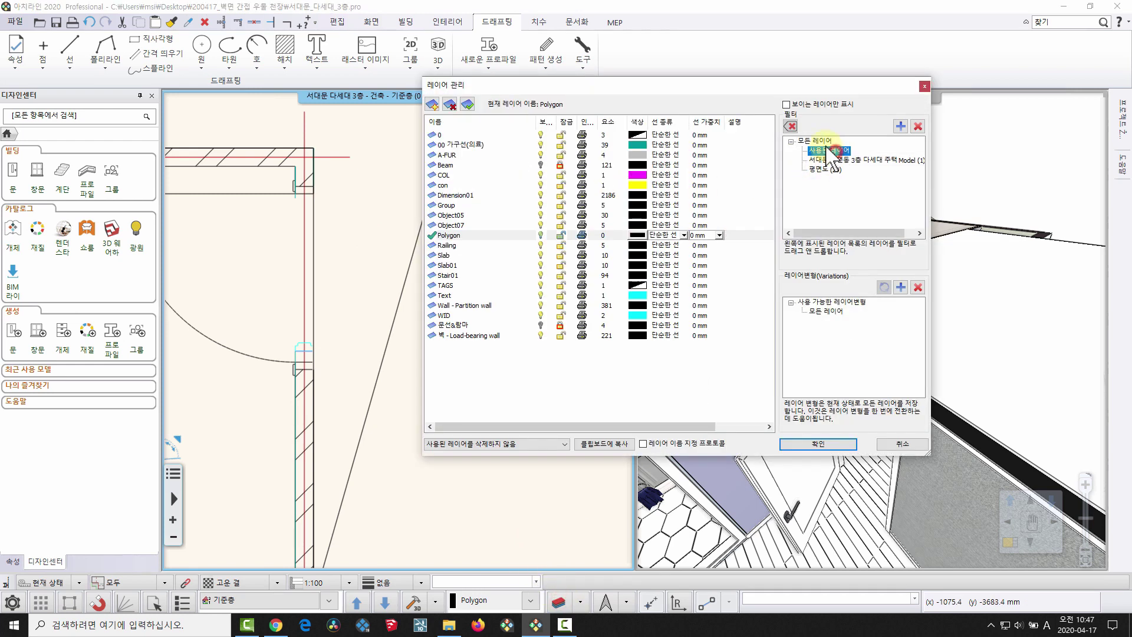
pyautogui.click(543, 166)
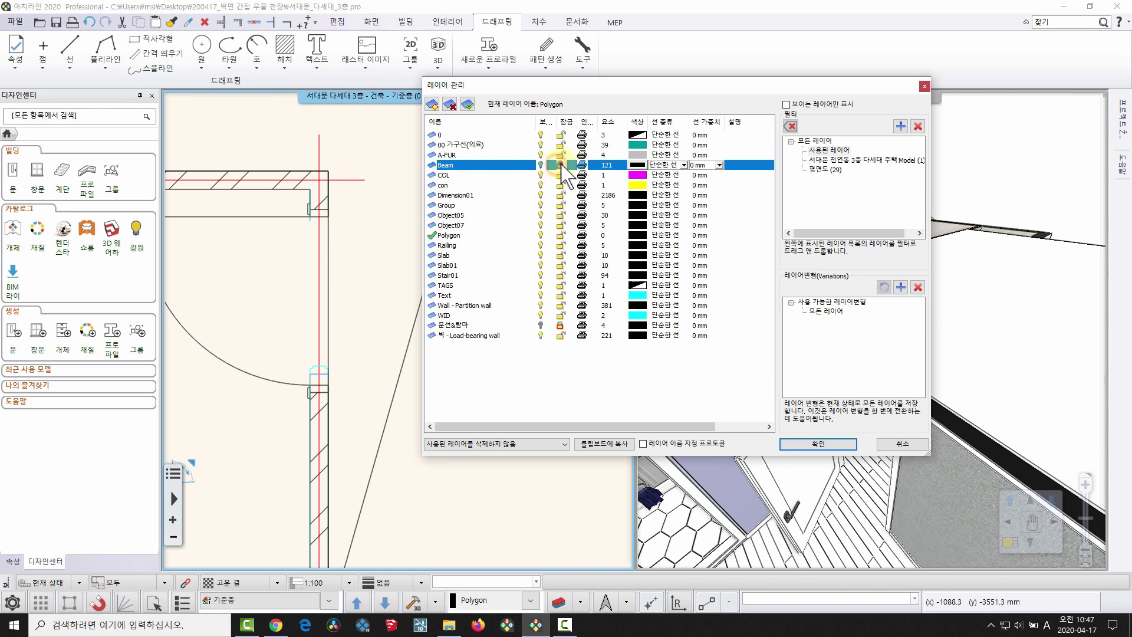
pyautogui.click(802, 443)
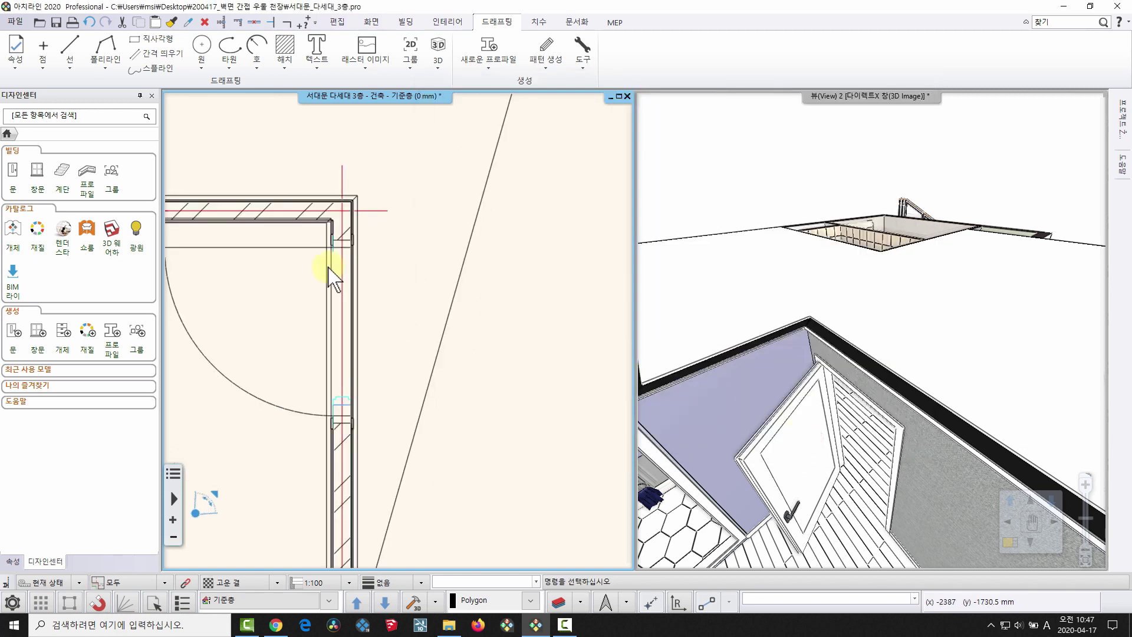
# Hide the Beam layer using the moulding beside the door at the wall corner.
pyautogui.click(361, 276)
pyautogui.rightClick(362, 276)
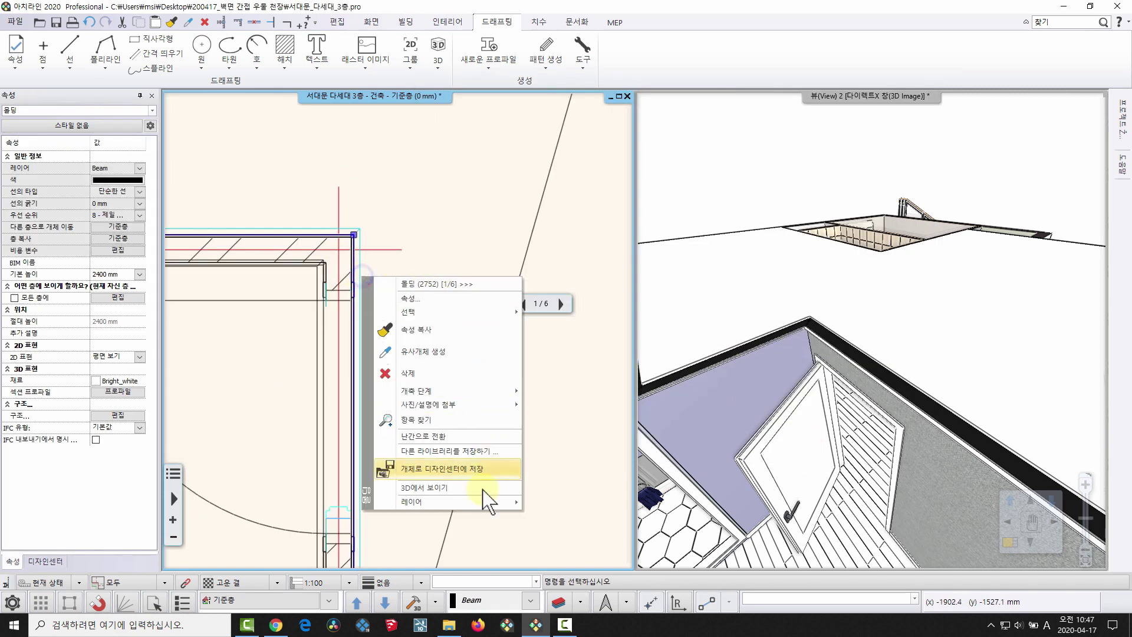
pyautogui.click(481, 498)
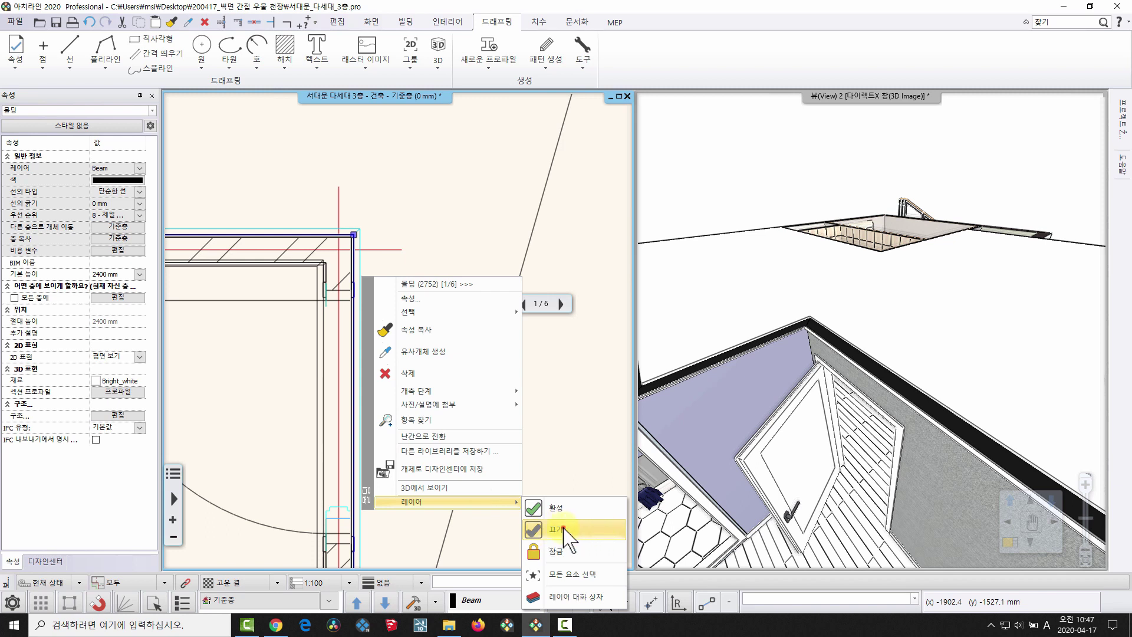
pyautogui.click(563, 528)
# Start a polyline at the outer wall corner above the living-room door and draw its first segment 300 mm horizontally into the room.
pyautogui.scroll(-3, 417, 331)
pyautogui.moveTo(420, 340); pyautogui.dragTo(331, 201, button='middle')
pyautogui.moveTo(263, 380); pyautogui.dragTo(238, 402, button='middle')
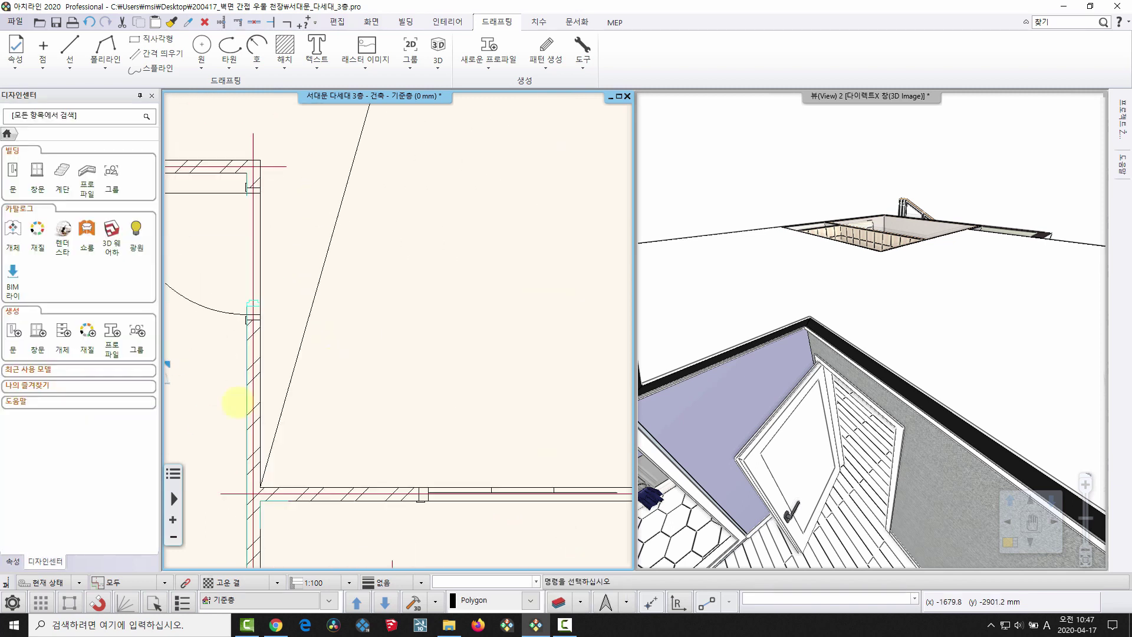
pyautogui.scroll(-4, 265, 366)
pyautogui.moveTo(359, 391); pyautogui.dragTo(356, 434, button='middle')
pyautogui.moveTo(281, 316); pyautogui.dragTo(335, 301, button='middle')
pyautogui.scroll(3, 396, 383)
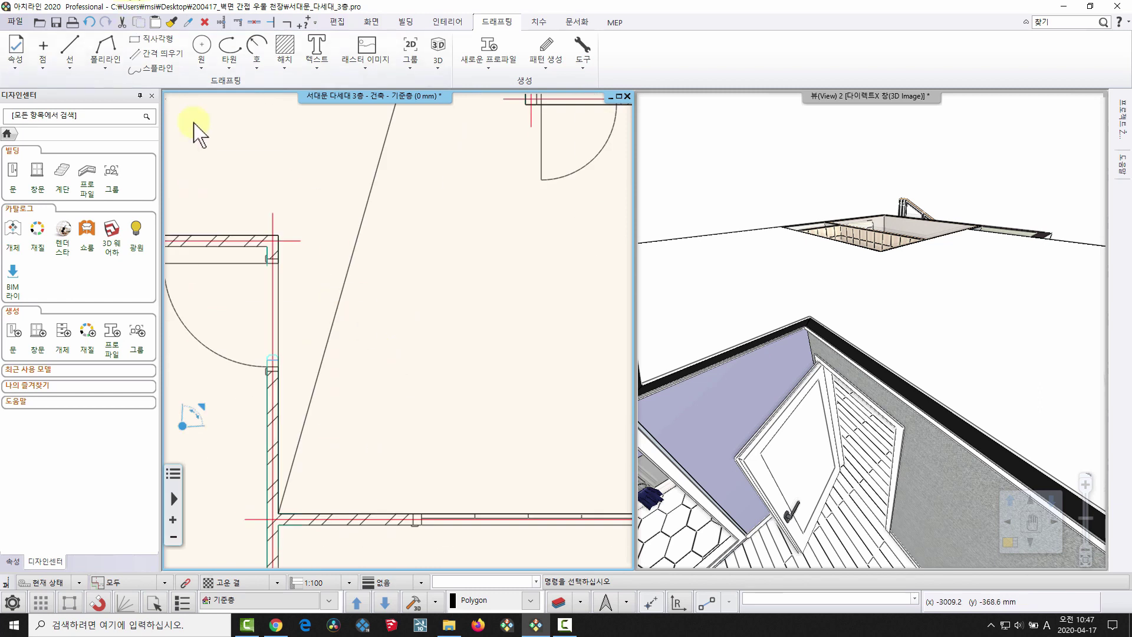
pyautogui.click(101, 69)
pyautogui.click(115, 88)
pyautogui.scroll(3, 283, 283)
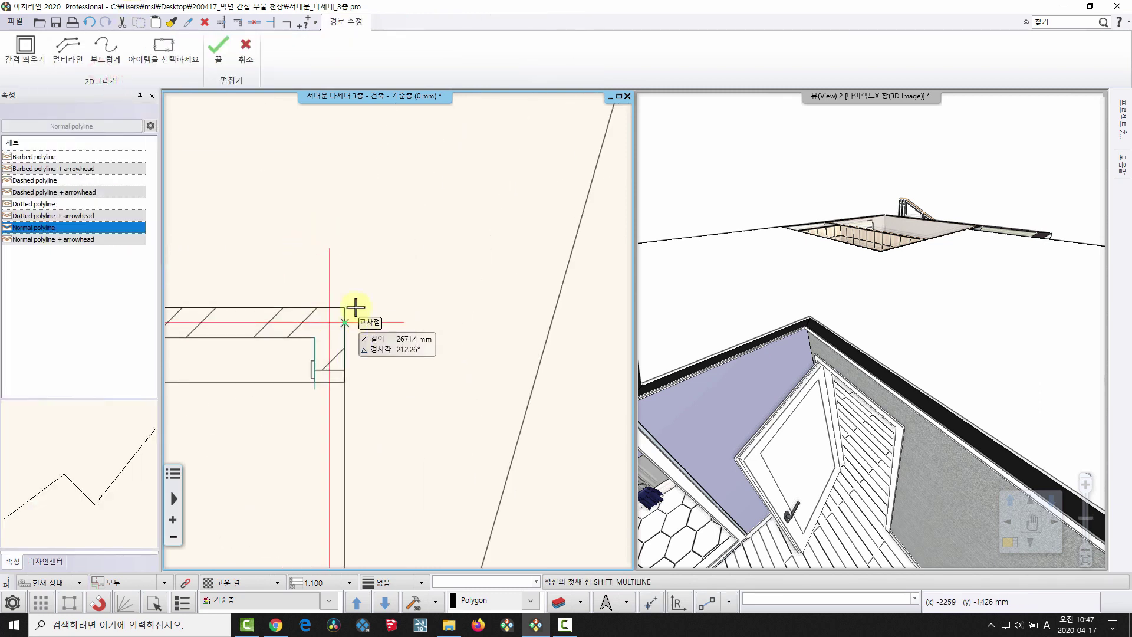
pyautogui.click(353, 303)
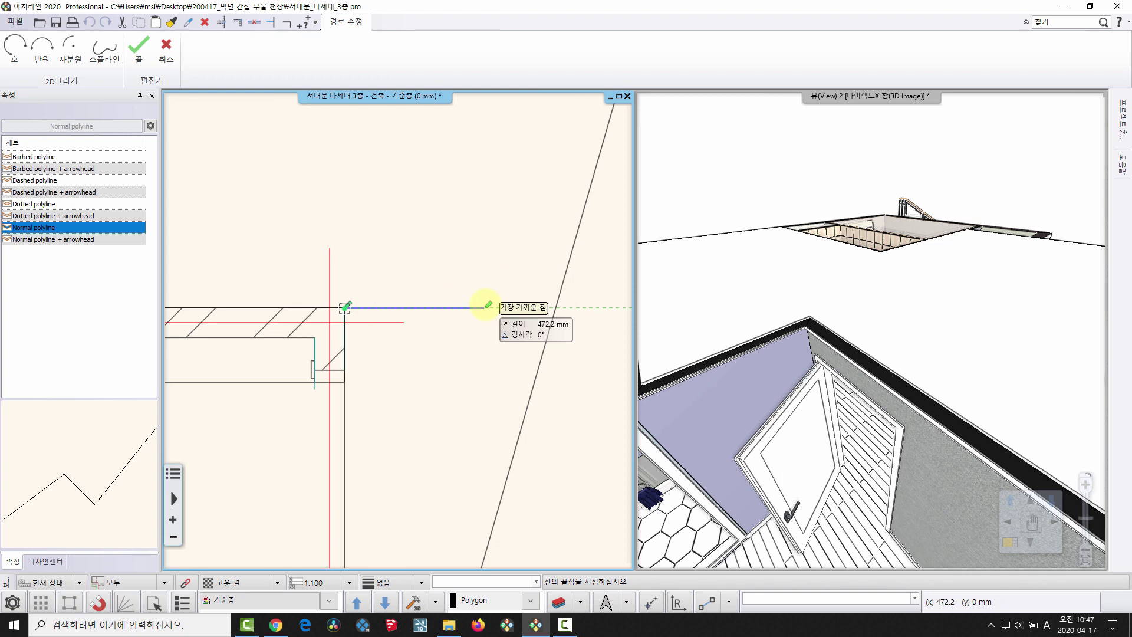
pyautogui.write('300')
pyautogui.press('Return')
# Draw the second polyline segment 2178 mm parallel to the door wall, using a reference point on the window wall to stop short of it.
pyautogui.scroll(-2, 392, 333)
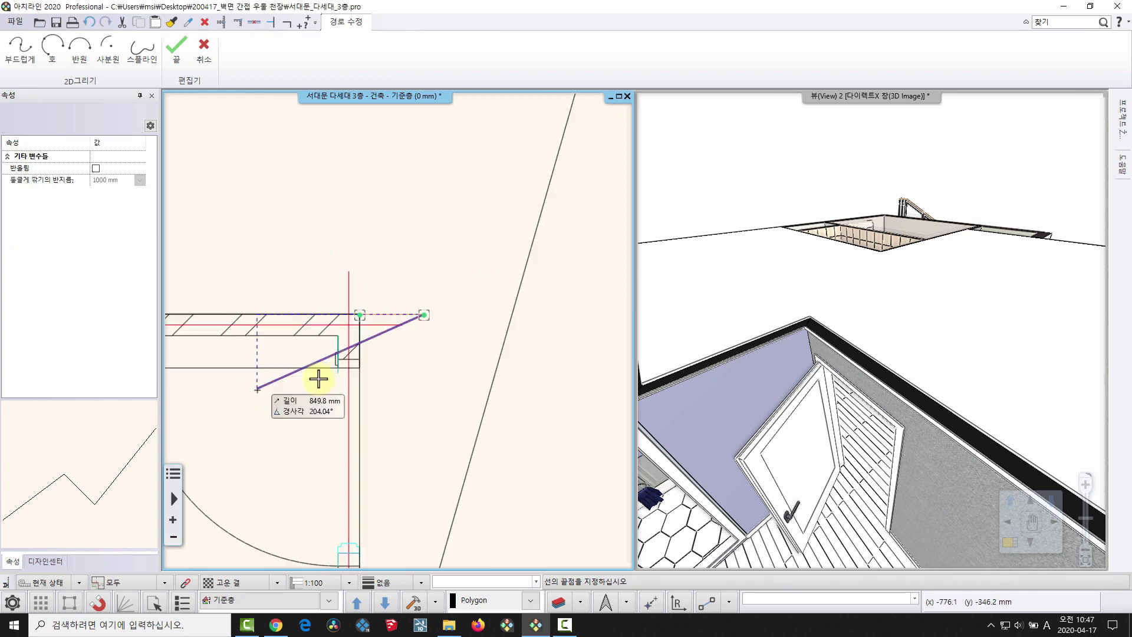
pyautogui.moveTo(389, 513); pyautogui.dragTo(326, 251, button='middle')
pyautogui.scroll(2, 324, 365)
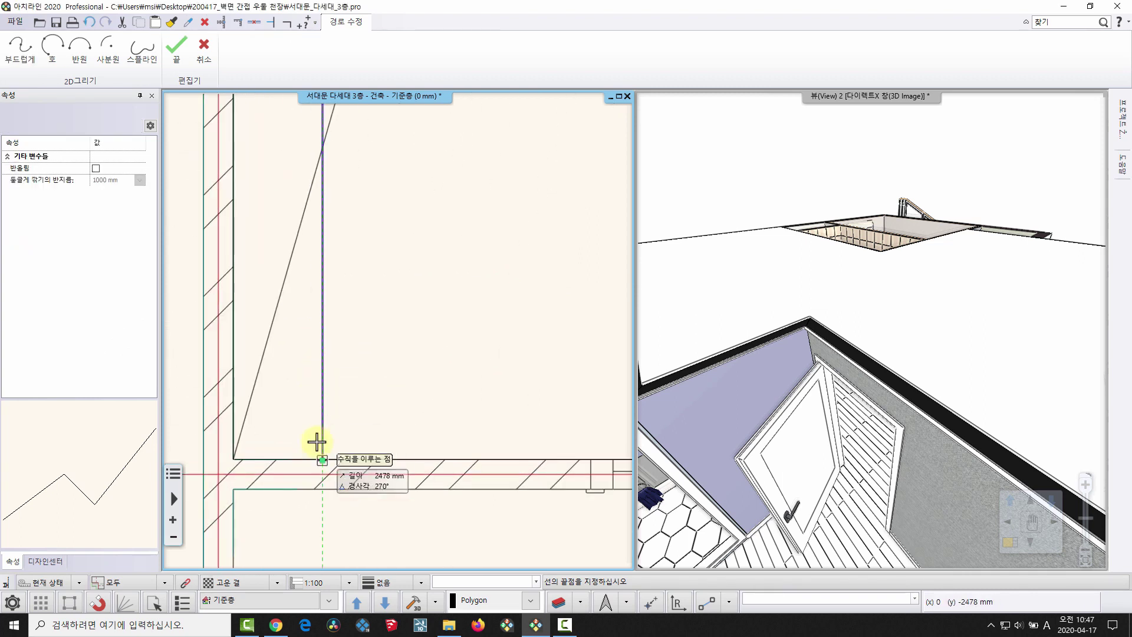
pyautogui.scroll(-3, 328, 383)
pyautogui.scroll(1, 332, 361)
pyautogui.scroll(1, 337, 416)
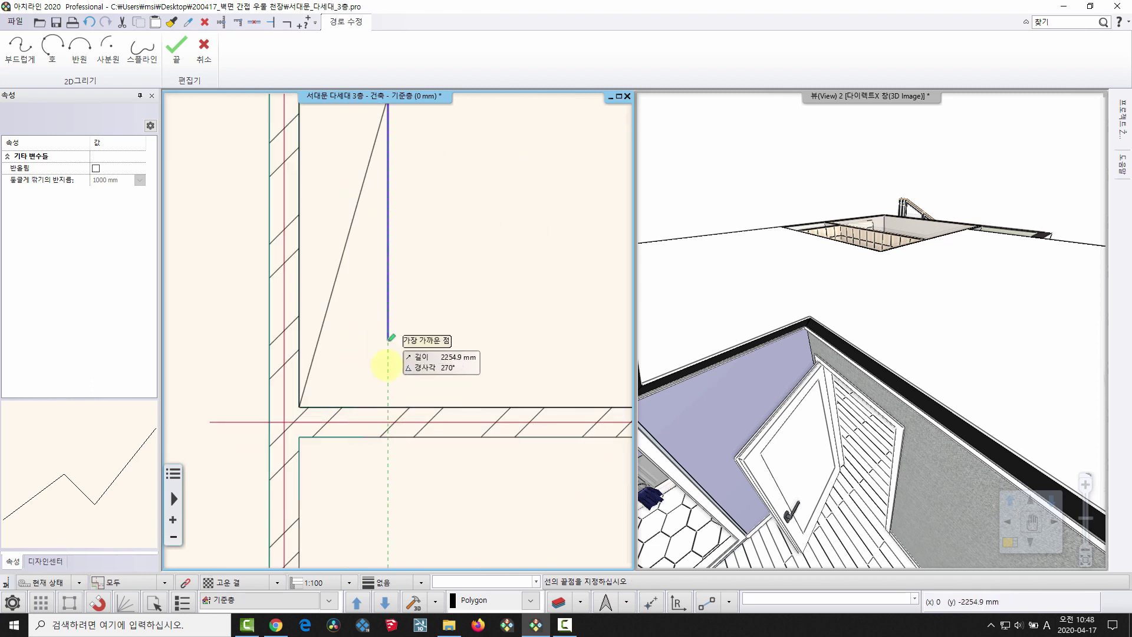
pyautogui.click(652, 605)
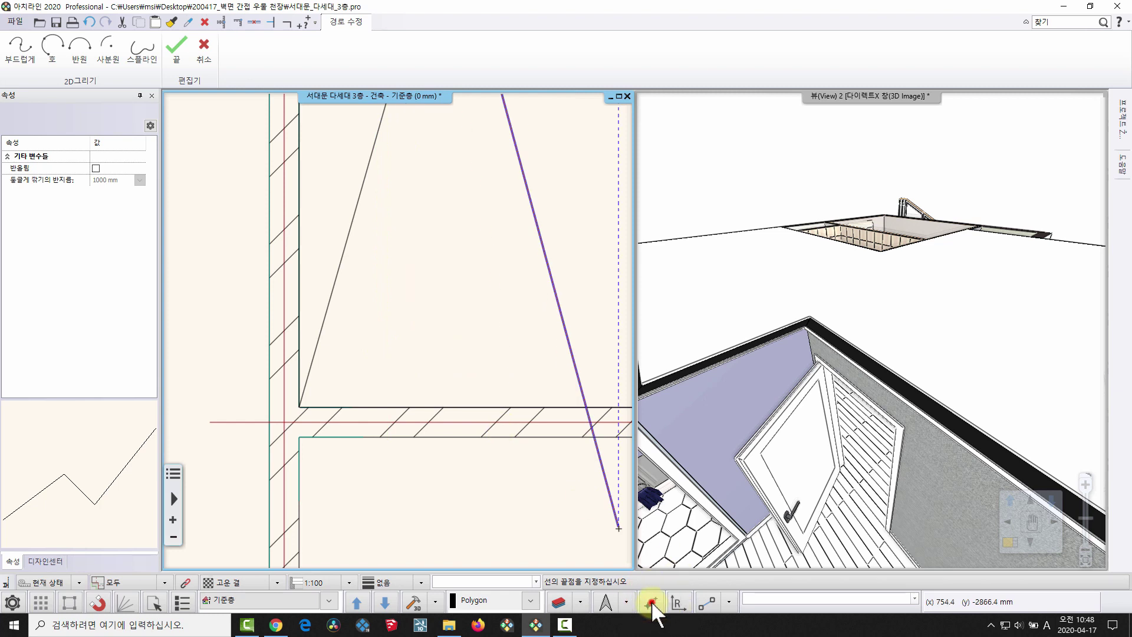
pyautogui.click(388, 331)
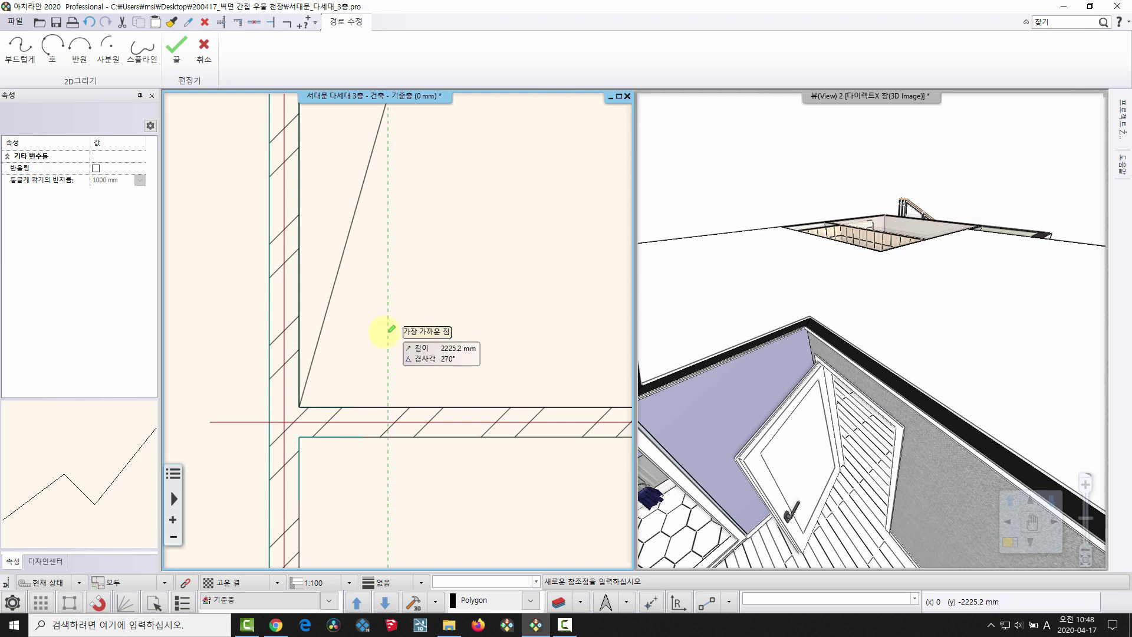
pyautogui.click(380, 414)
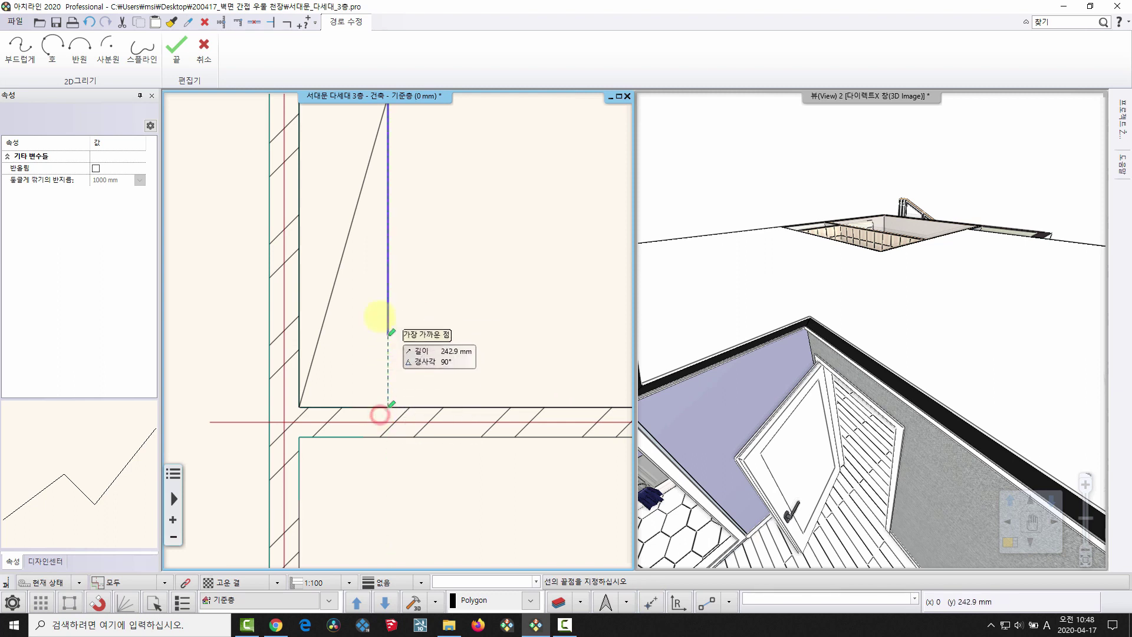
pyautogui.click(387, 316)
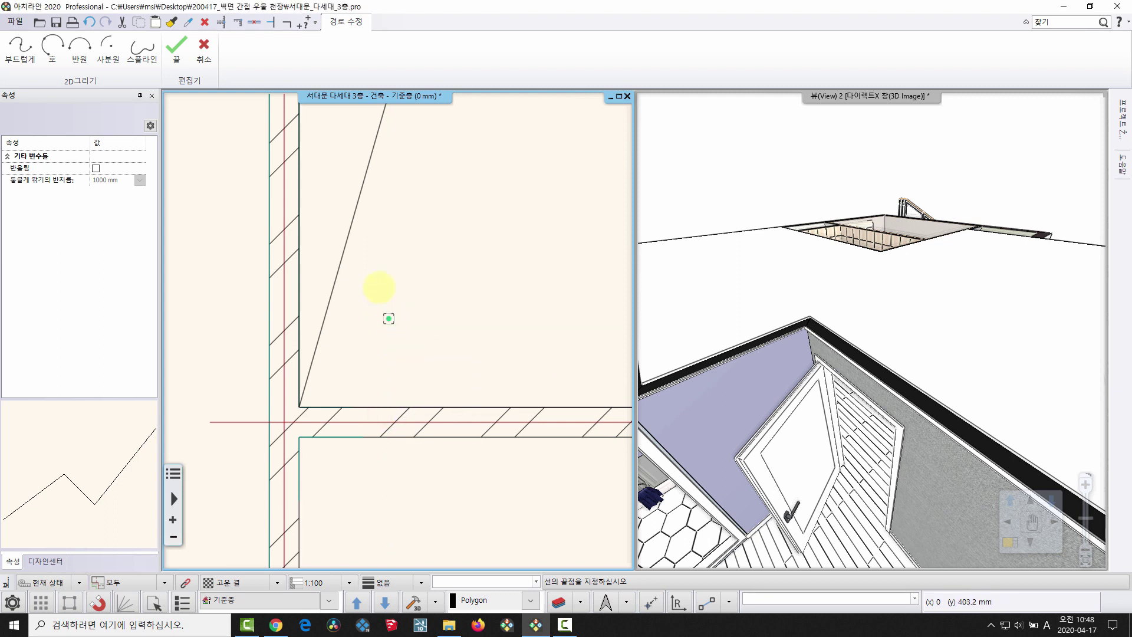
# Draw the polyline's next segment about 5400 mm parallel to the window wall, up to the inner face of the opposite wall.
pyautogui.scroll(-2, 404, 292)
pyautogui.moveTo(441, 269); pyautogui.dragTo(265, 376, button='middle')
pyautogui.scroll(-3, 408, 354)
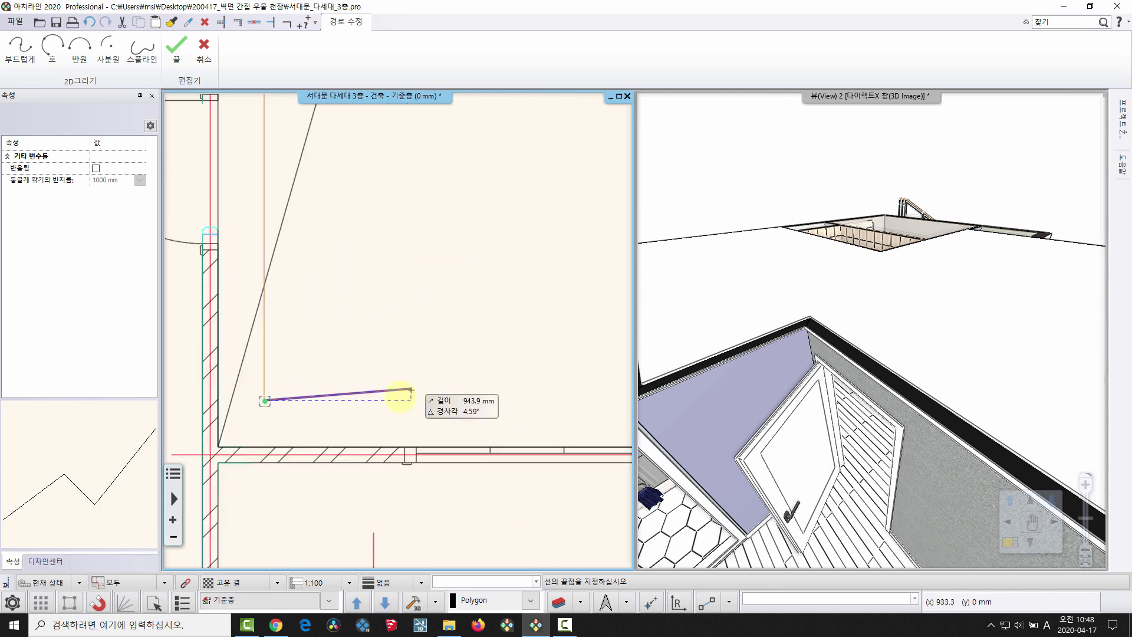
pyautogui.moveTo(508, 422); pyautogui.dragTo(315, 432, button='middle')
pyautogui.scroll(-3, 449, 389)
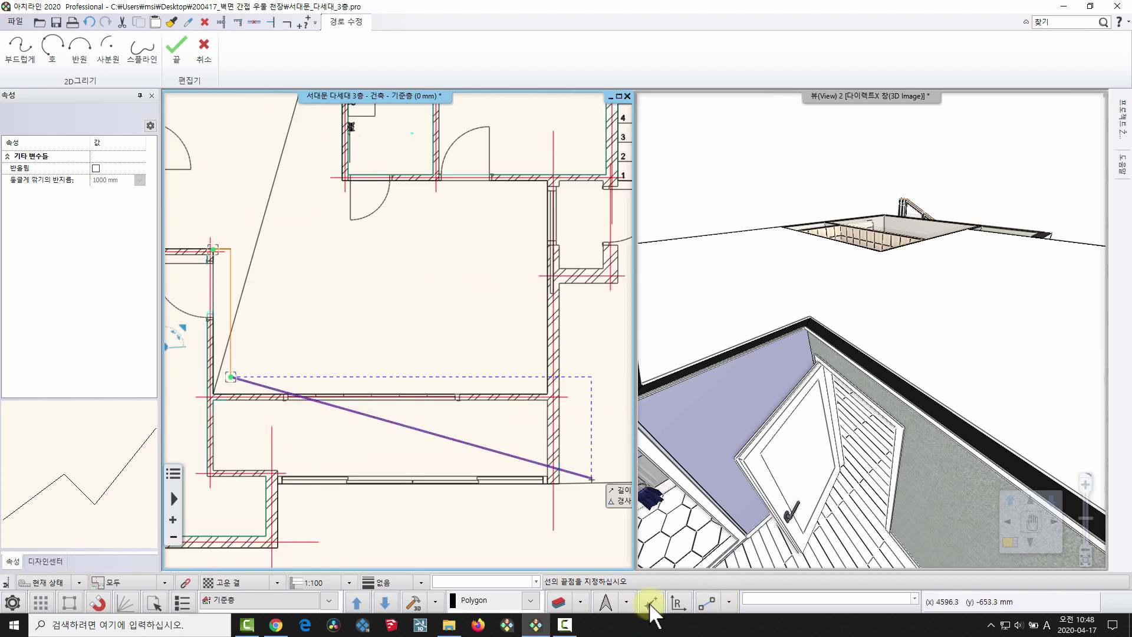
pyautogui.scroll(3, 485, 309)
pyautogui.click(538, 498)
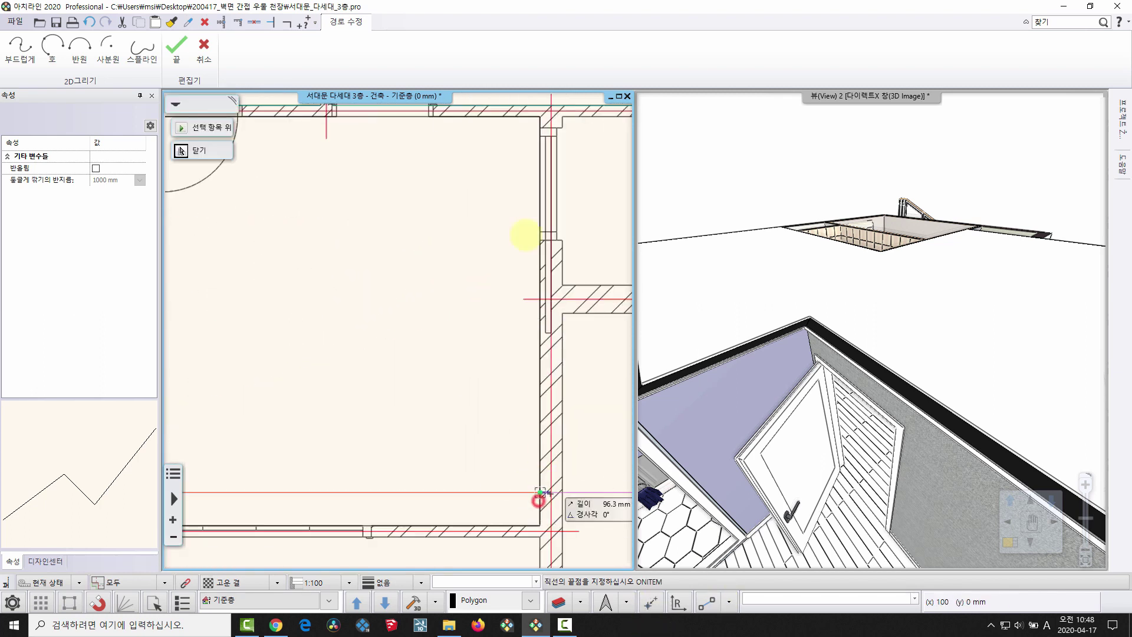
# Continue the polyline about 3340 mm along that wall and about 3500 mm along the adjoining door wall to its corner, and finish it.
pyautogui.scroll(2, 523, 225)
pyautogui.click(443, 227)
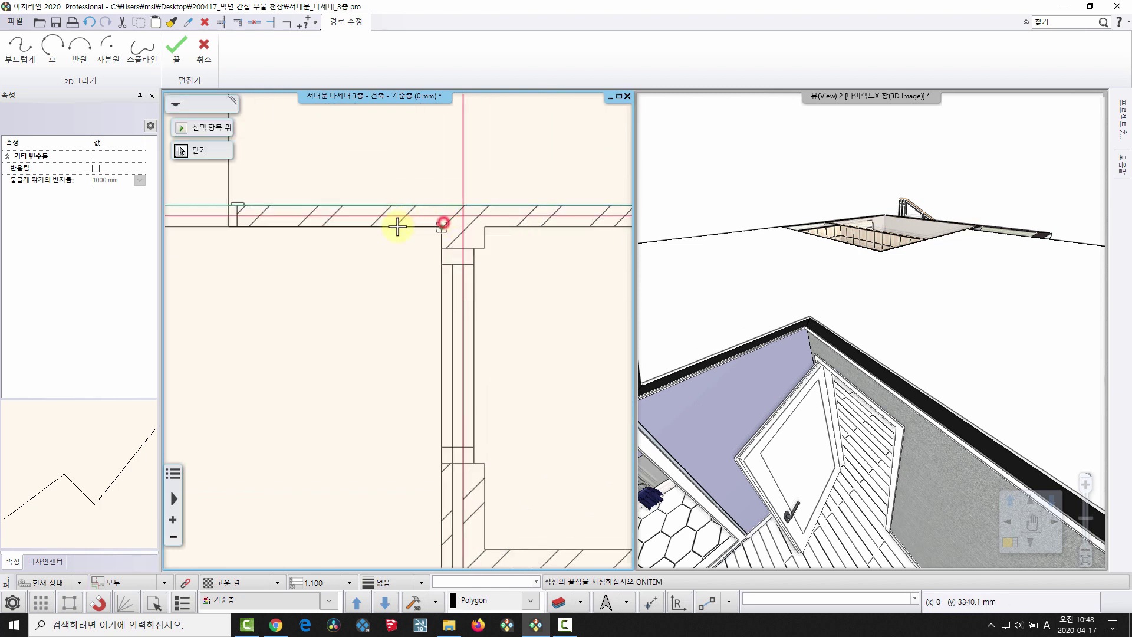
pyautogui.scroll(-2, 330, 233)
pyautogui.moveTo(268, 239); pyautogui.dragTo(620, 294, button='middle')
pyautogui.scroll(3, 295, 327)
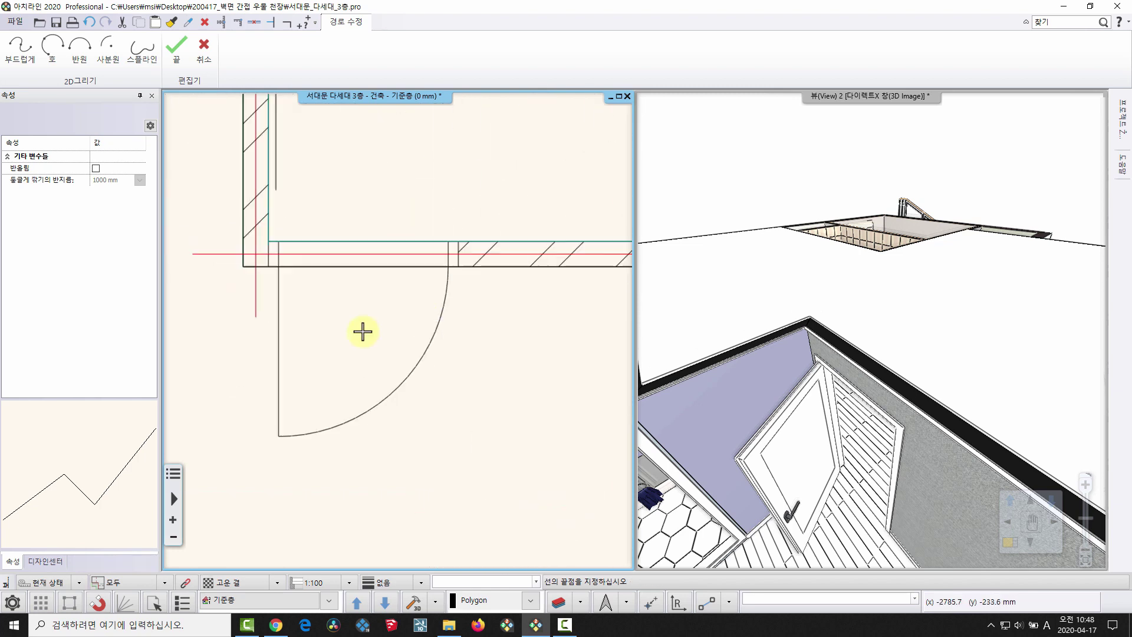
pyautogui.click(243, 266)
pyautogui.scroll(-3, 340, 366)
pyautogui.moveTo(340, 366); pyautogui.dragTo(403, 244, button='middle')
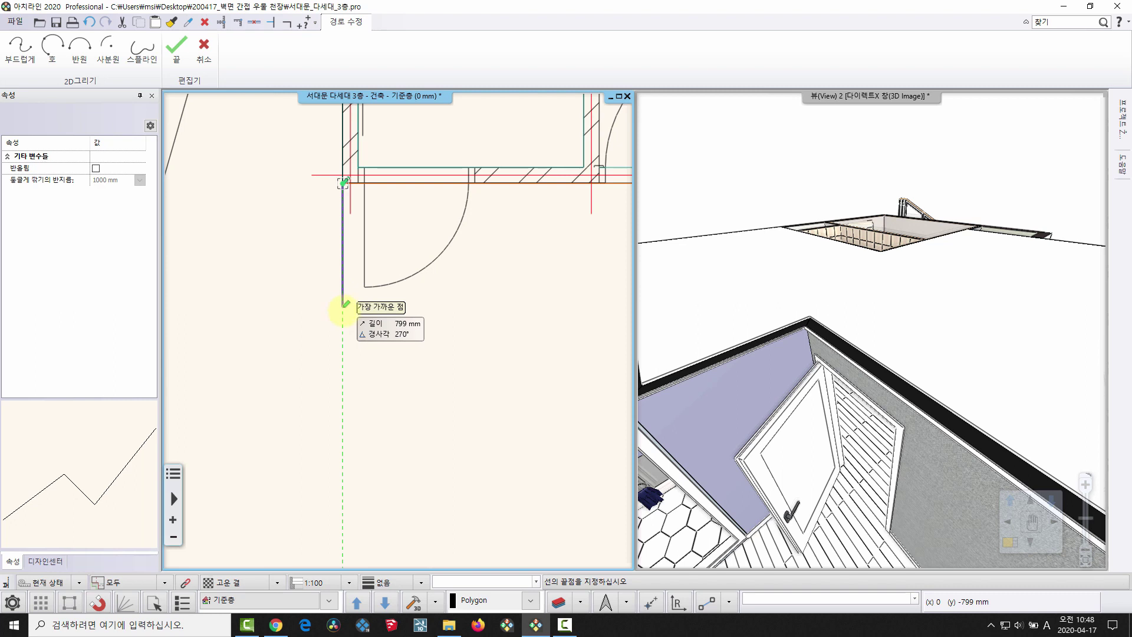
pyautogui.scroll(-3, 379, 330)
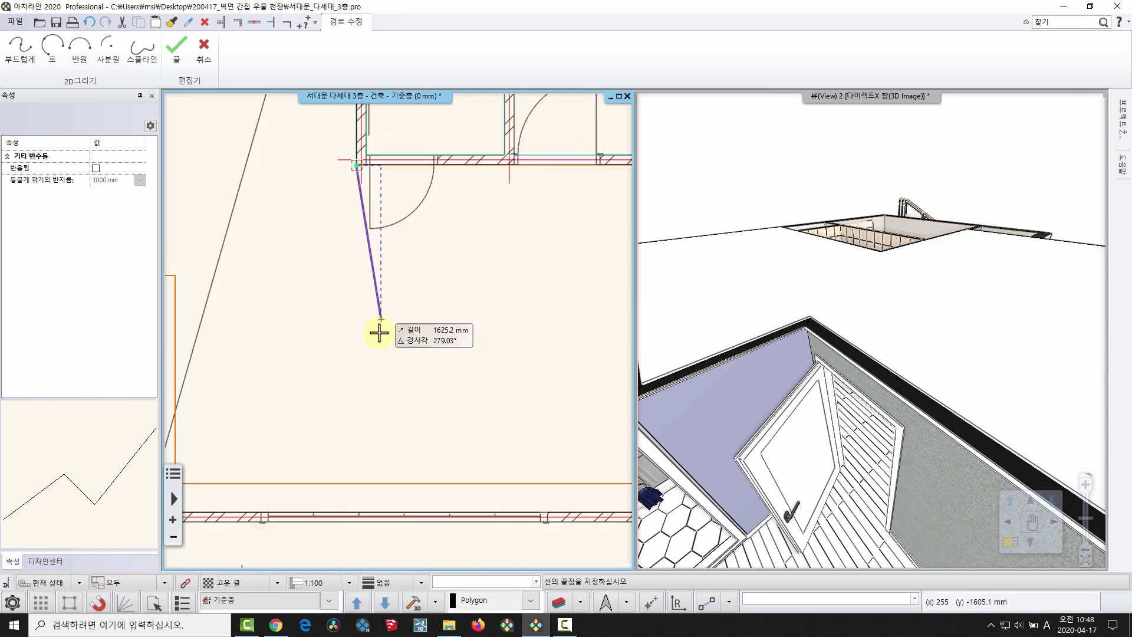
pyautogui.rightClick(379, 330)
pyautogui.rightClick(401, 268)
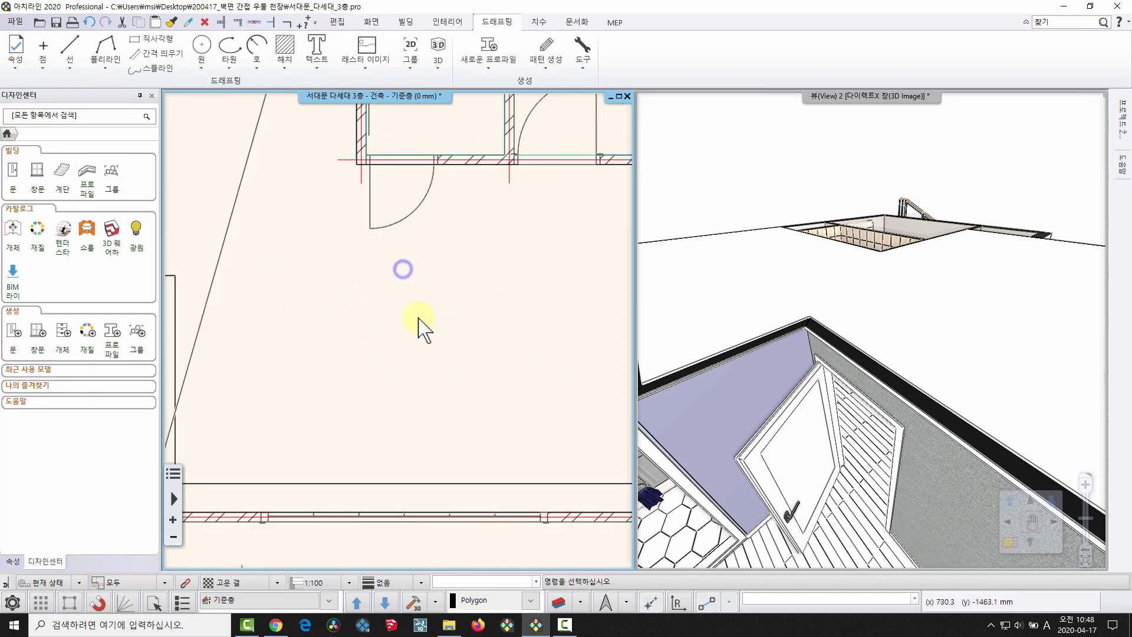
# Offset the polyline's 3340.1 mm side from the wall face inward into the living room.
pyautogui.moveTo(412, 377); pyautogui.dragTo(460, 265, button='middle')
pyautogui.click(446, 365)
pyautogui.scroll(-2, 391, 285)
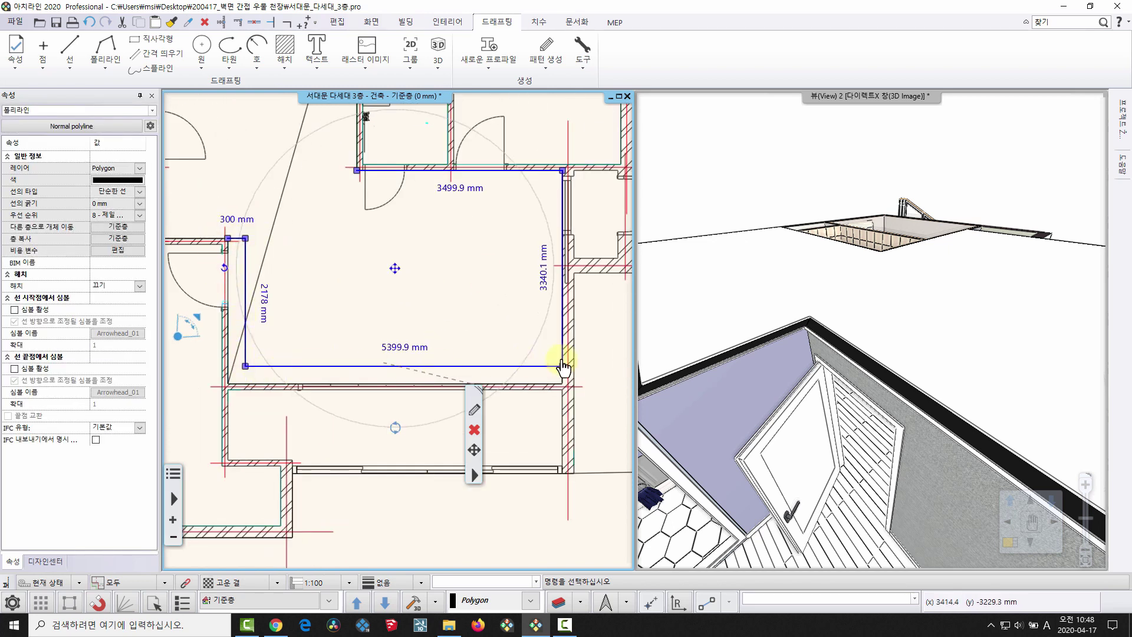
pyautogui.scroll(2, 533, 348)
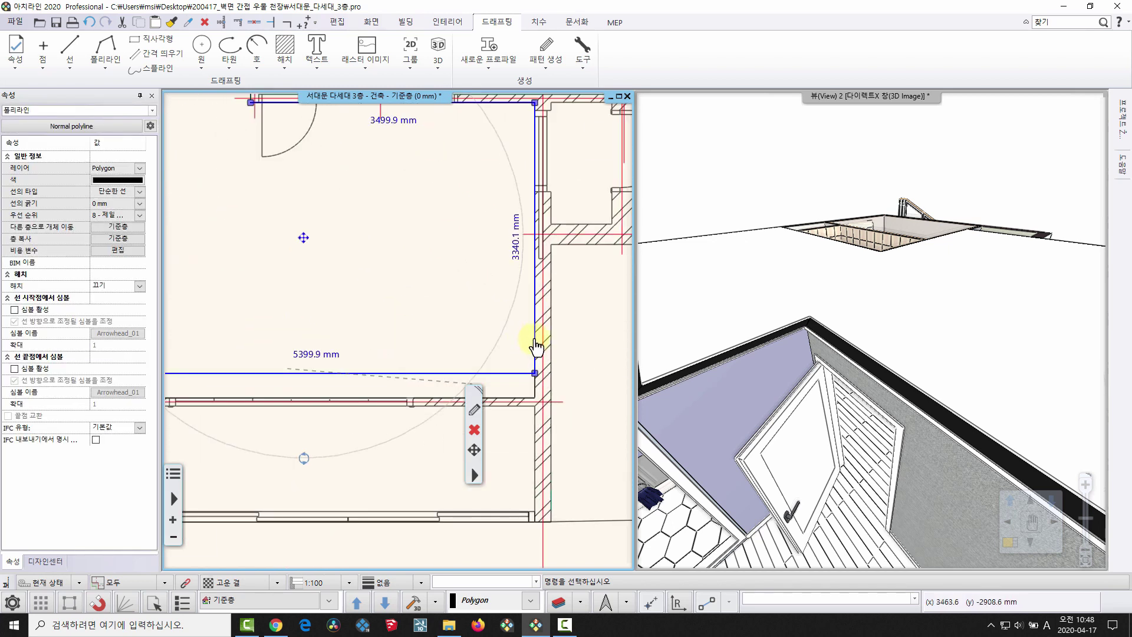
pyautogui.click(534, 342)
pyautogui.click(576, 354)
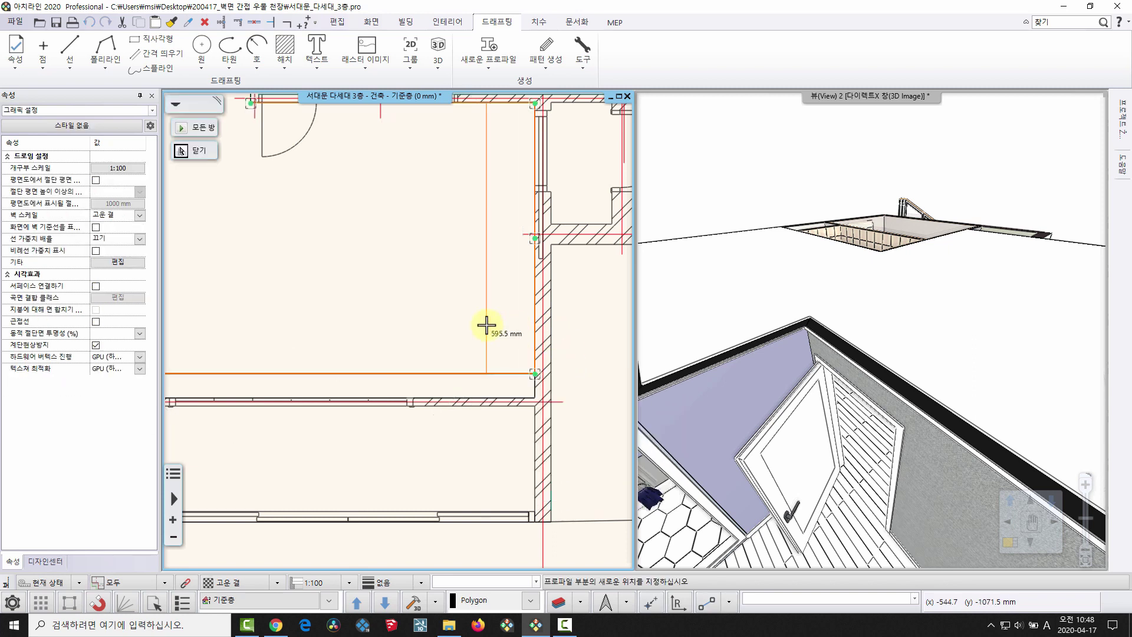
pyautogui.click(480, 323)
# Offset the polyline side running along the bathroom door wall 300 mm into the living room.
pyautogui.scroll(3, 354, 206)
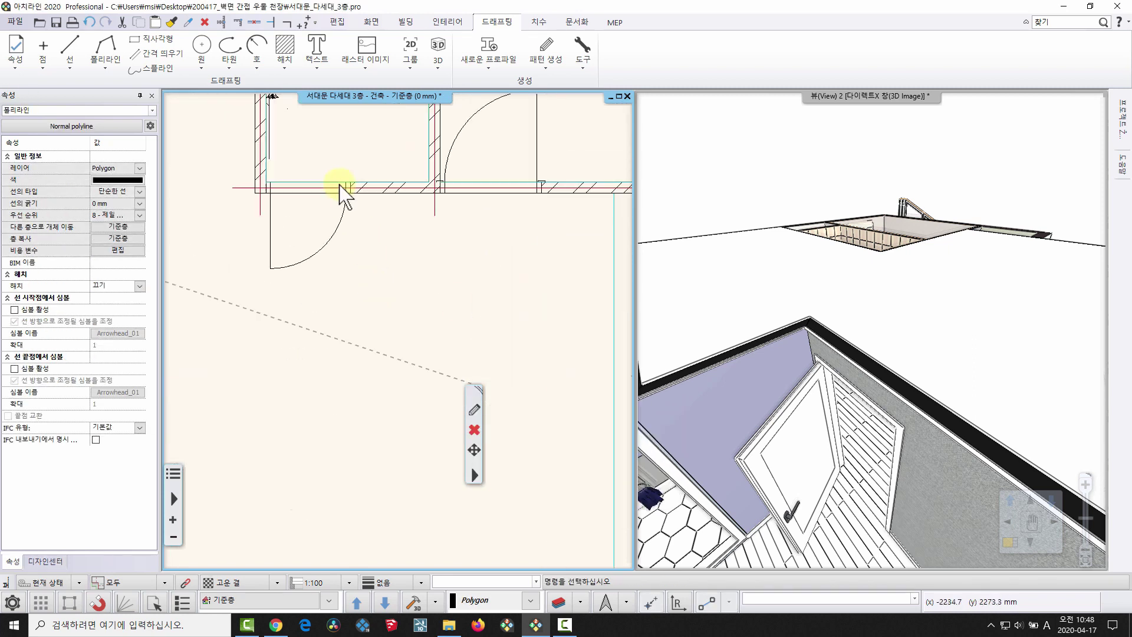
pyautogui.click(337, 222)
pyautogui.click(367, 223)
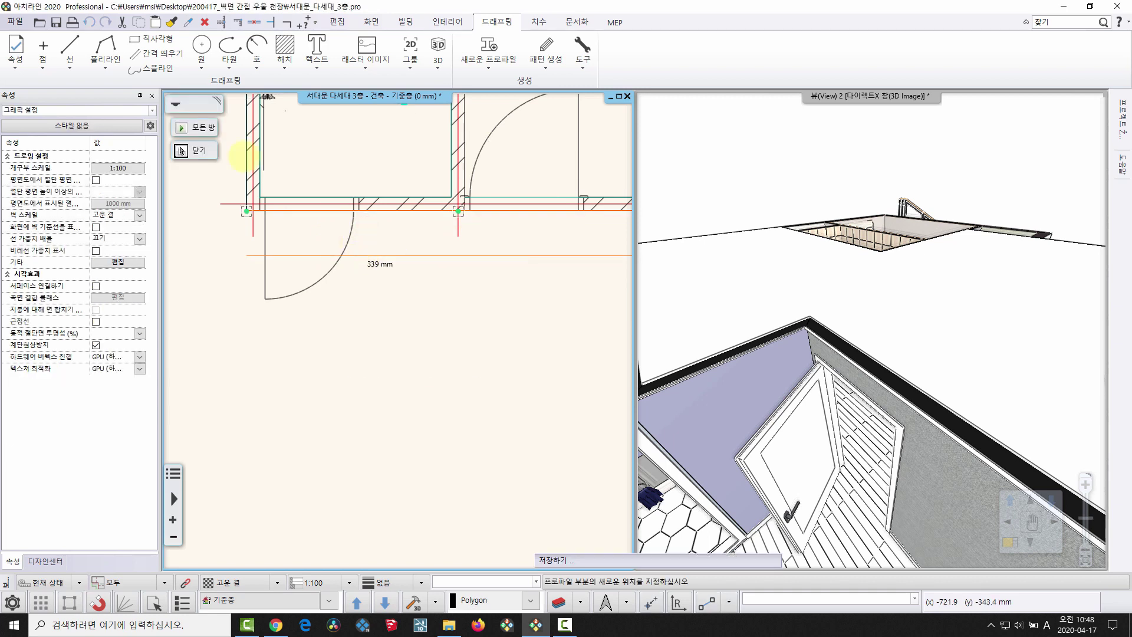
pyautogui.click(294, 249)
pyautogui.scroll(3, 323, 283)
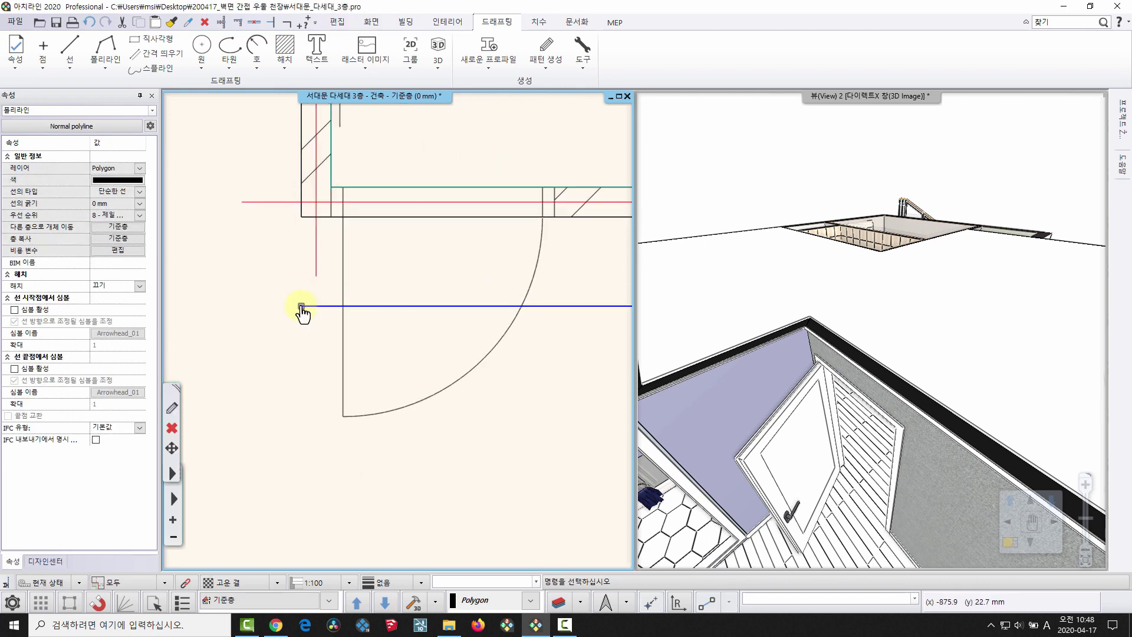
# Extend the polyline's open end up to the outer corner of the bathroom wall.
pyautogui.click(302, 308)
pyautogui.click(382, 331)
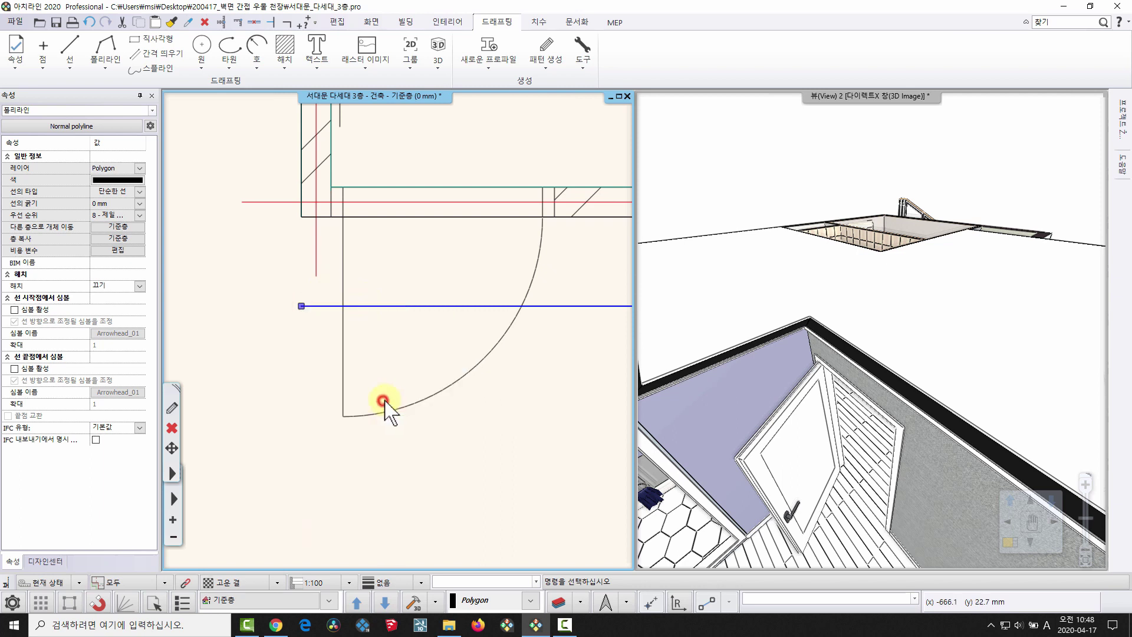
pyautogui.click(331, 203)
pyautogui.scroll(3, 328, 379)
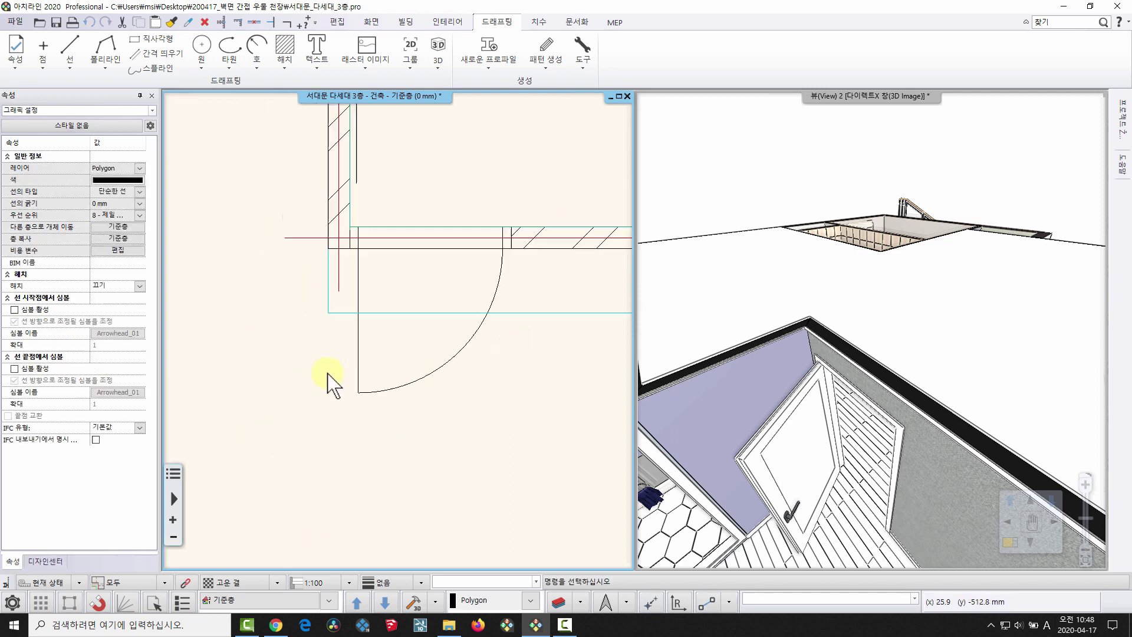
pyautogui.press('Escape')
pyautogui.scroll(-3, 454, 330)
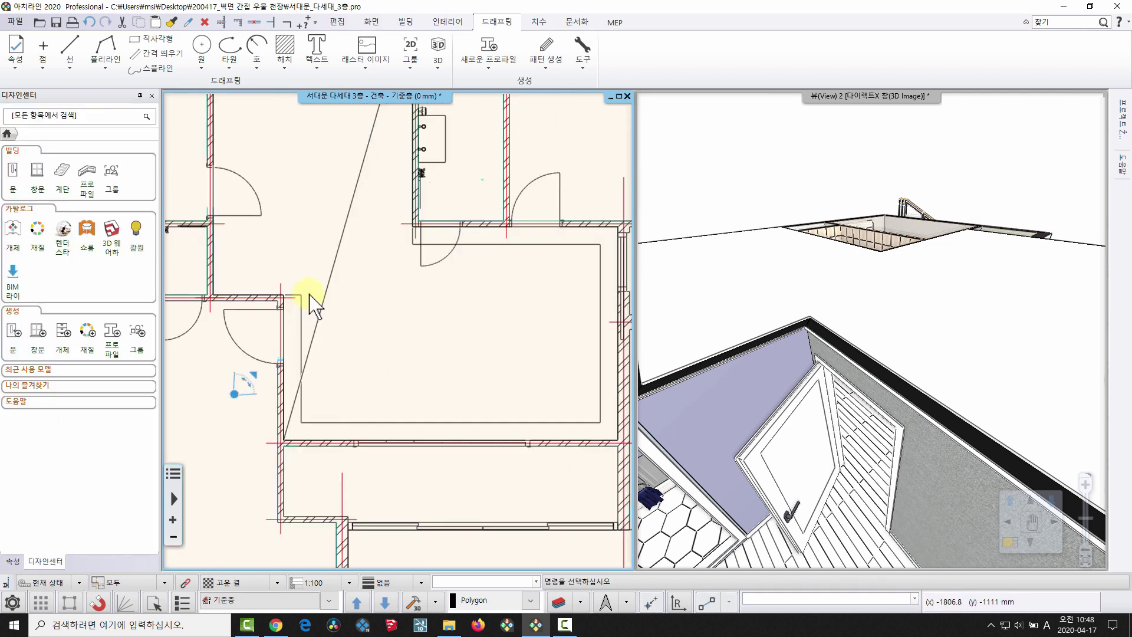
# Change the line colour of the living-room ceiling outline polyline to red (Index: 1).
pyautogui.scroll(2, 354, 336)
pyautogui.click(317, 286)
pyautogui.scroll(5, 309, 280)
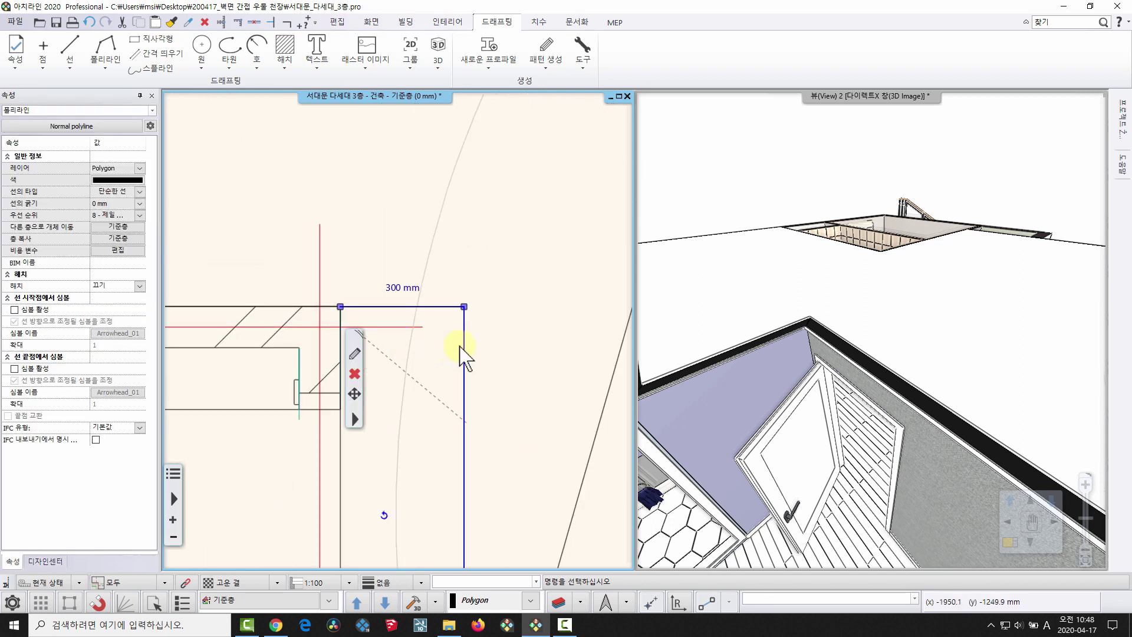
pyautogui.press('Escape')
pyautogui.scroll(-5, 498, 384)
pyautogui.moveTo(508, 392); pyautogui.dragTo(394, 313, button='middle')
pyautogui.click(309, 308)
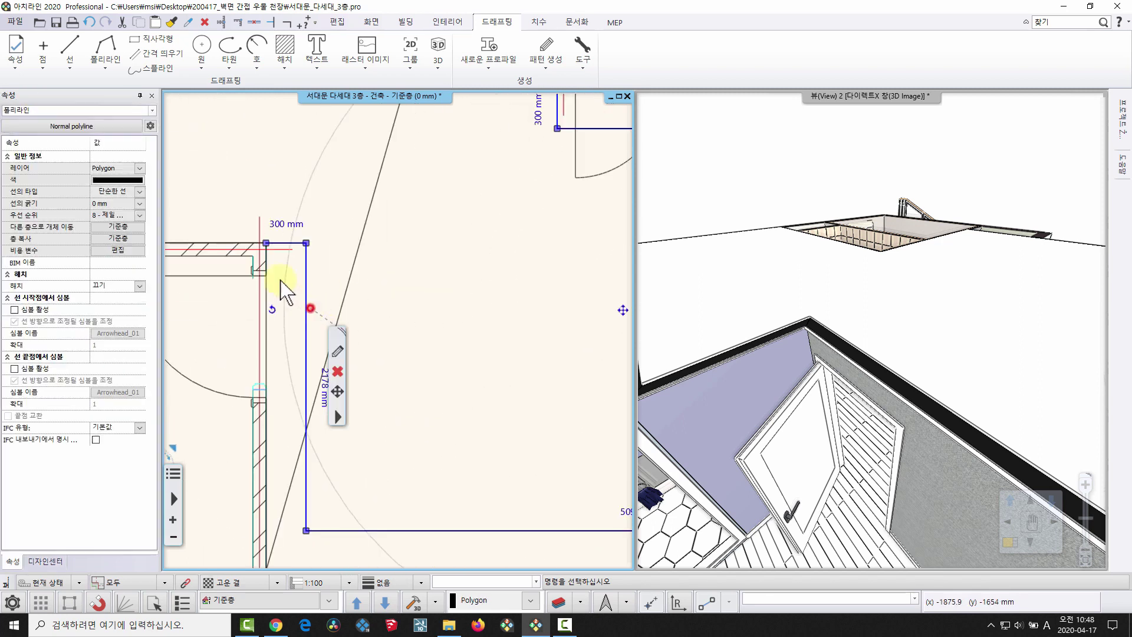
pyautogui.click(117, 180)
pyautogui.click(505, 236)
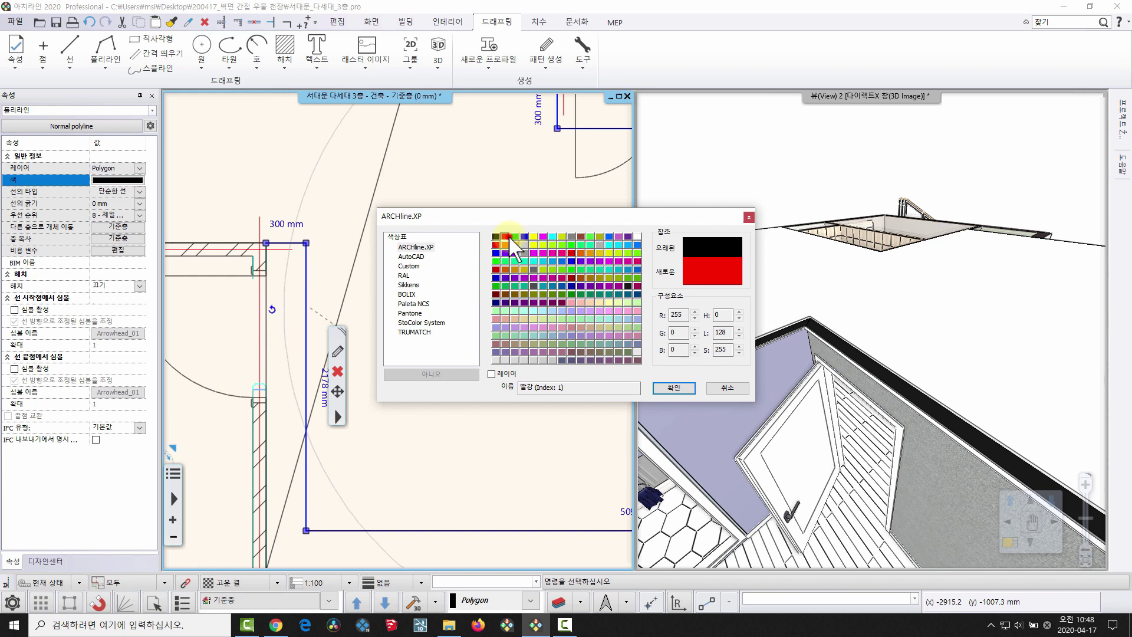
pyautogui.click(674, 389)
pyautogui.scroll(-3, 448, 288)
pyautogui.press('Escape')
pyautogui.scroll(2, 303, 308)
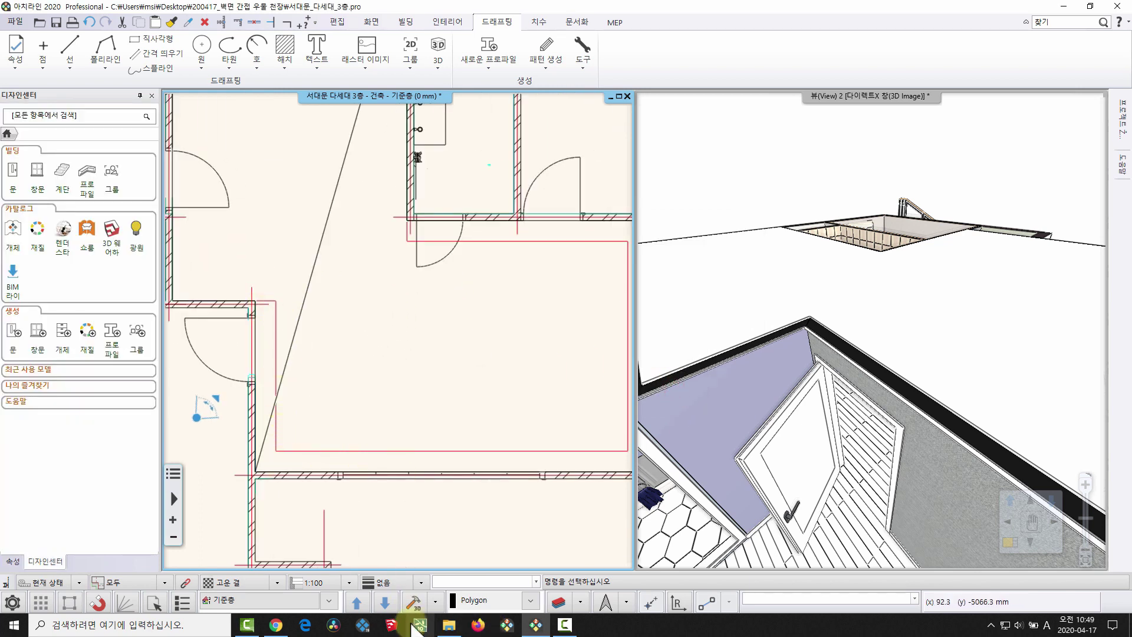
# Switch to the browser, review the consulting post with the indirect-lighting reference photo, and return to ARCHline.XP.
pyautogui.click(275, 625)
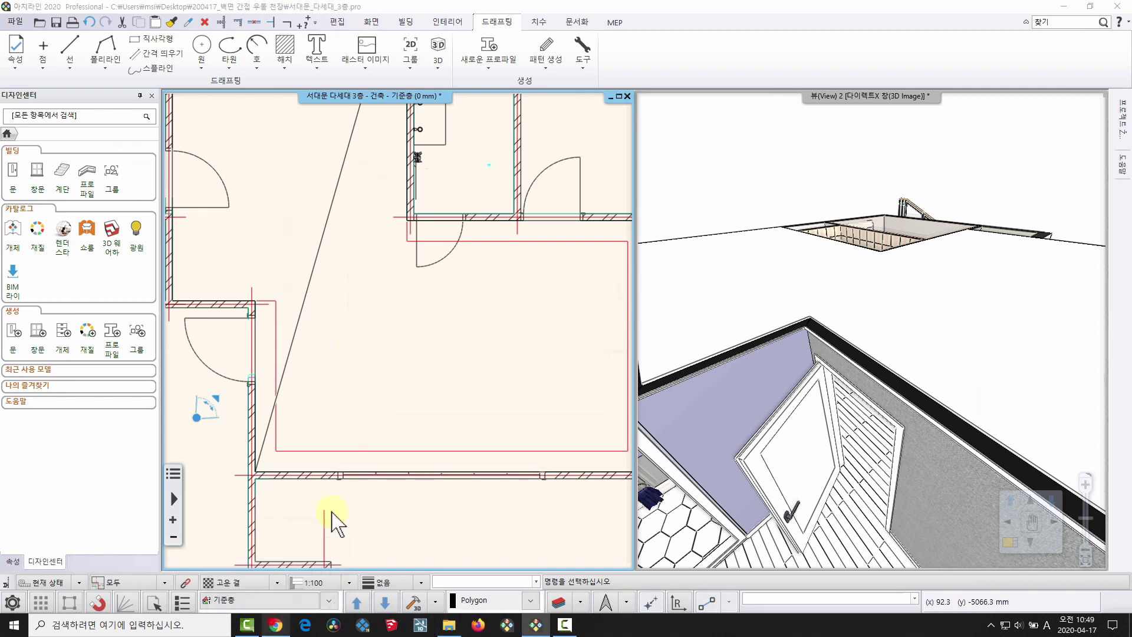
pyautogui.scroll(12, 582, 240)
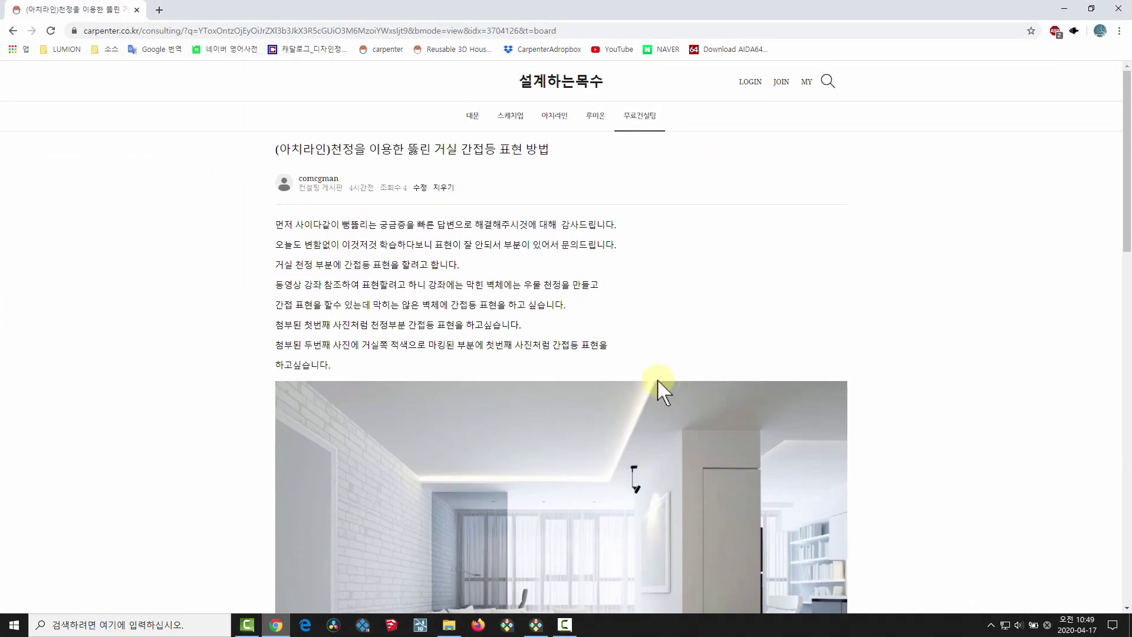
pyautogui.click(1061, 10)
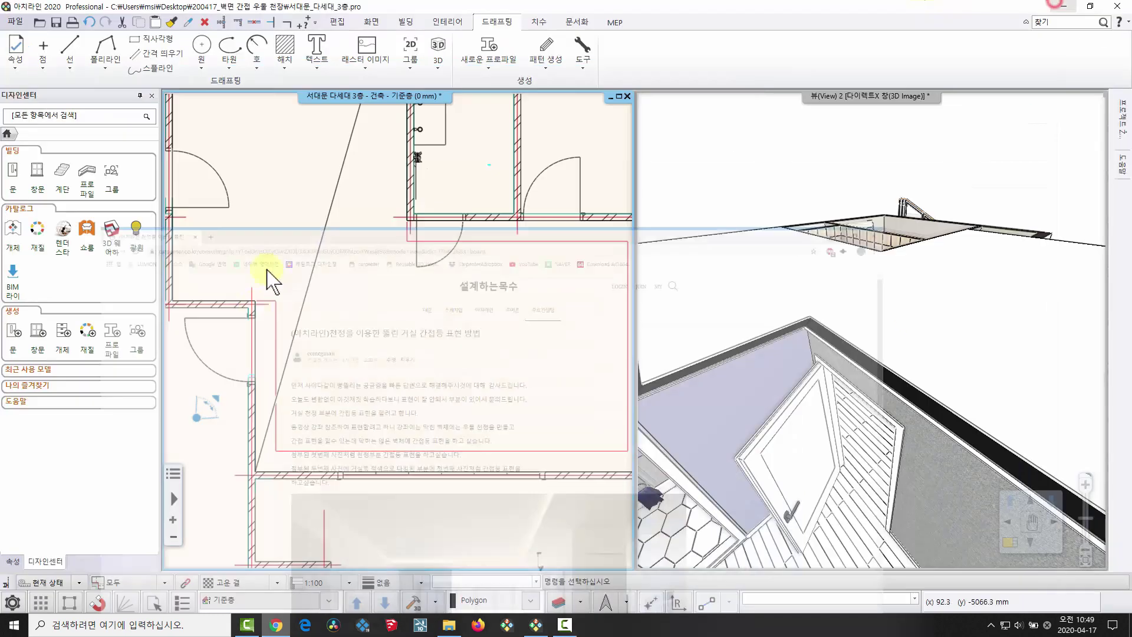
# Open the solid ceiling's properties and insert an automatic profile with a uniform 300 mm spacing from the ceiling's edges.
pyautogui.click(285, 240)
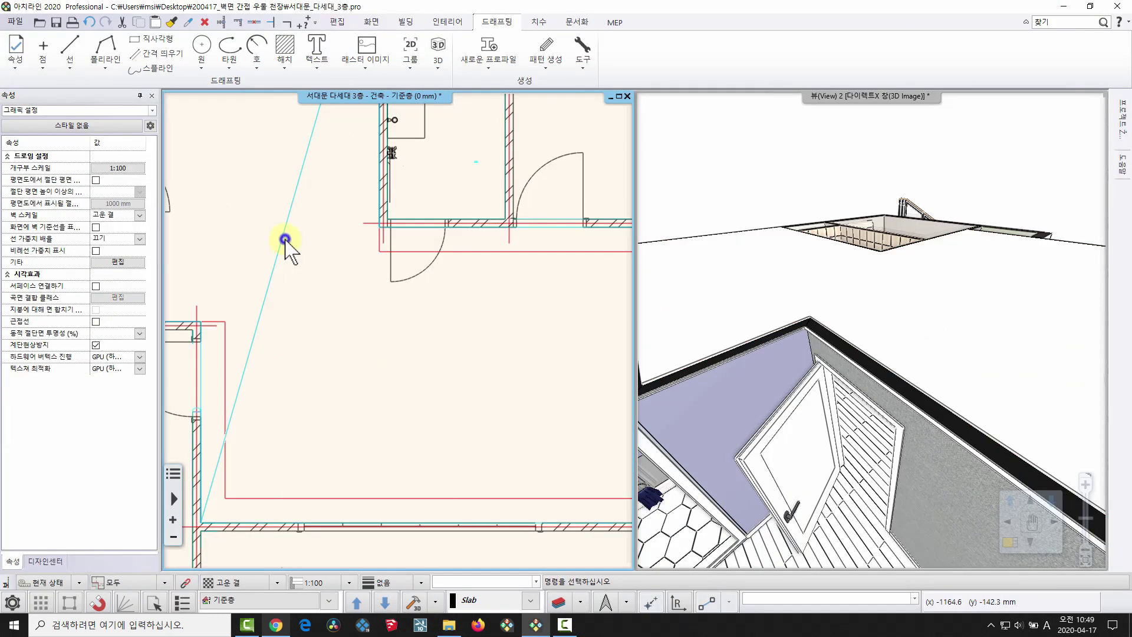
pyautogui.rightClick(285, 240)
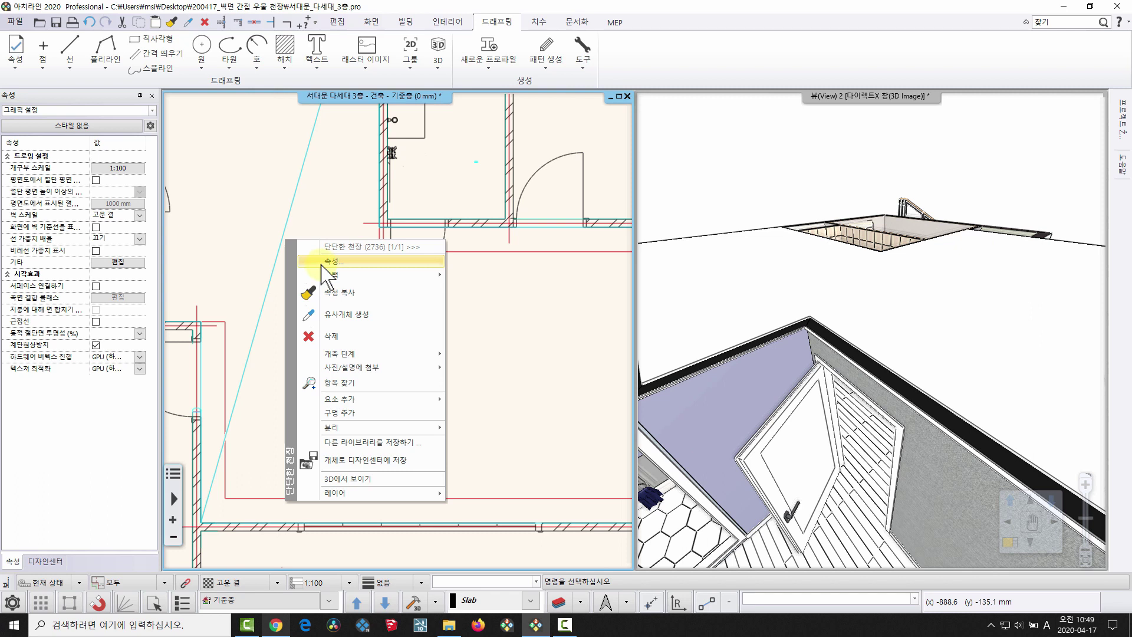
pyautogui.click(323, 264)
pyautogui.moveTo(696, 194); pyautogui.dragTo(619, 260)
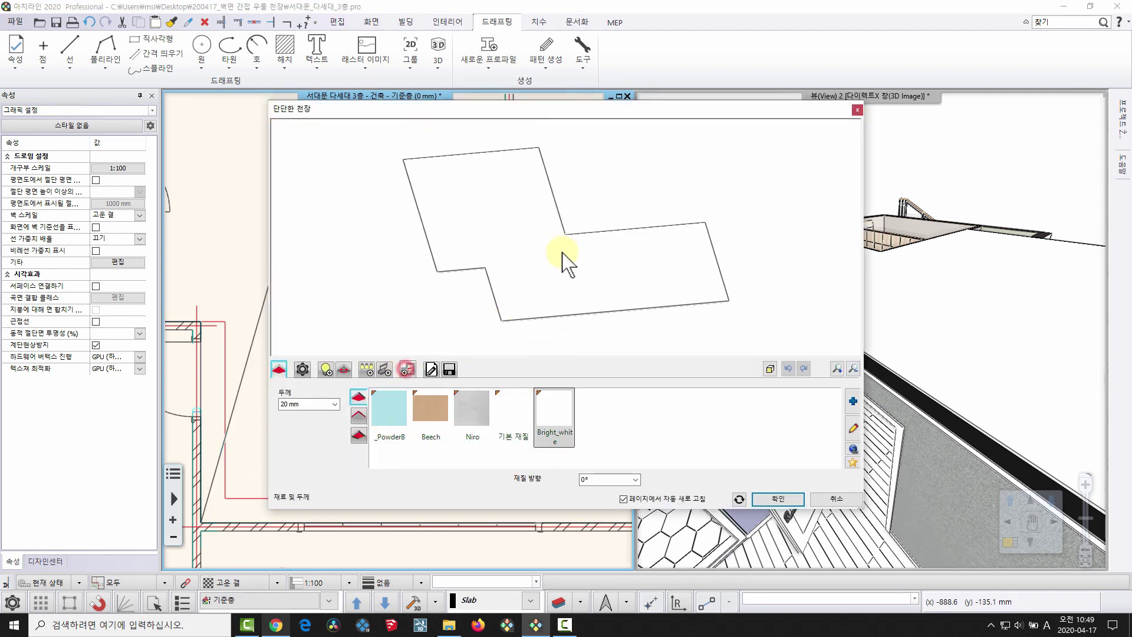
pyautogui.scroll(-2, 529, 231)
pyautogui.moveTo(530, 231); pyautogui.dragTo(516, 245)
pyautogui.scroll(3, 516, 245)
pyautogui.moveTo(516, 242); pyautogui.dragTo(483, 276, button='middle')
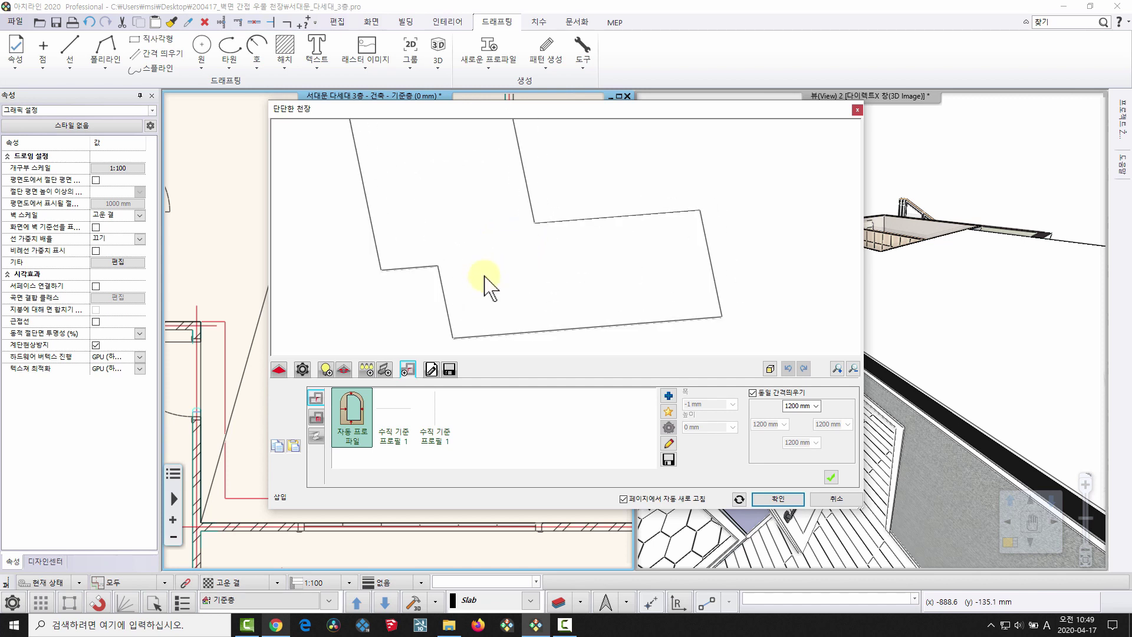
pyautogui.moveTo(485, 277); pyautogui.dragTo(558, 254)
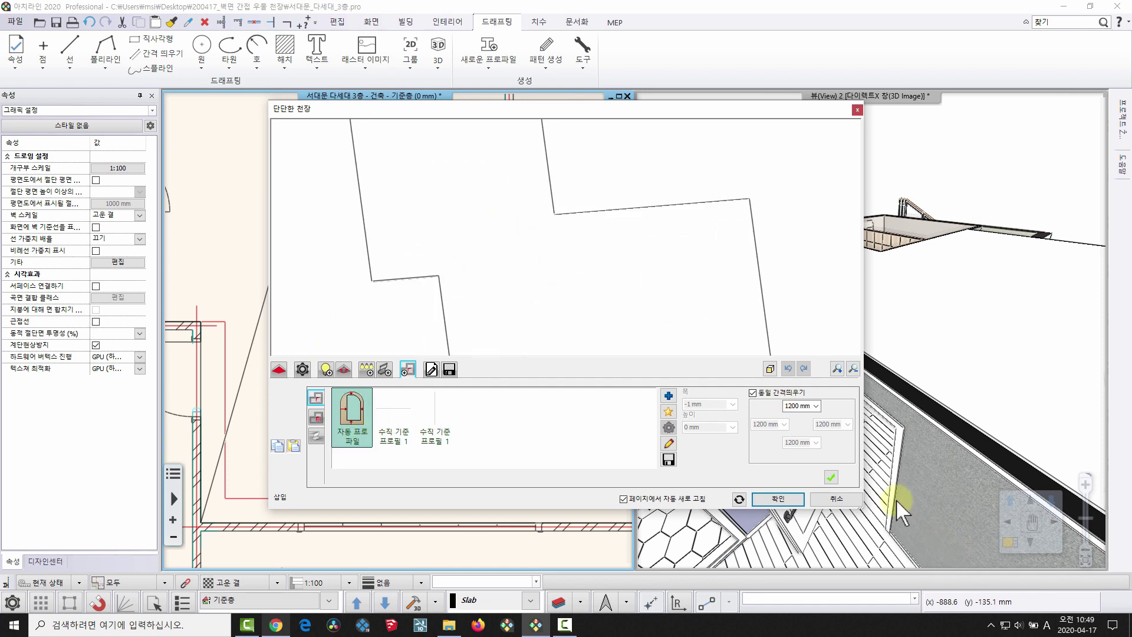
pyautogui.click(831, 476)
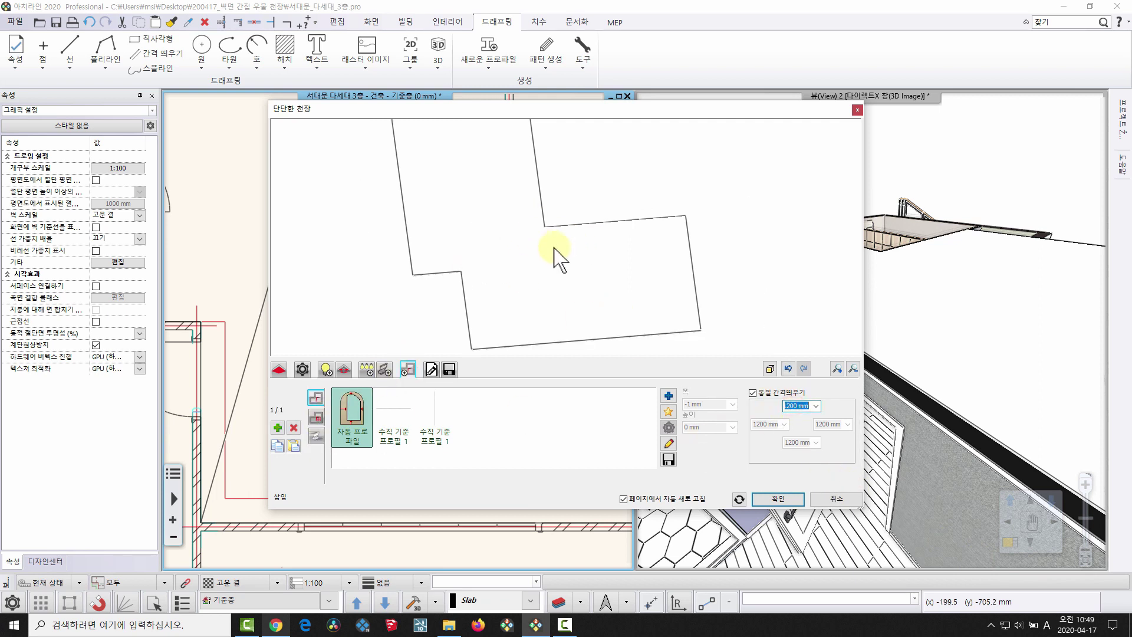
pyautogui.press('Return')
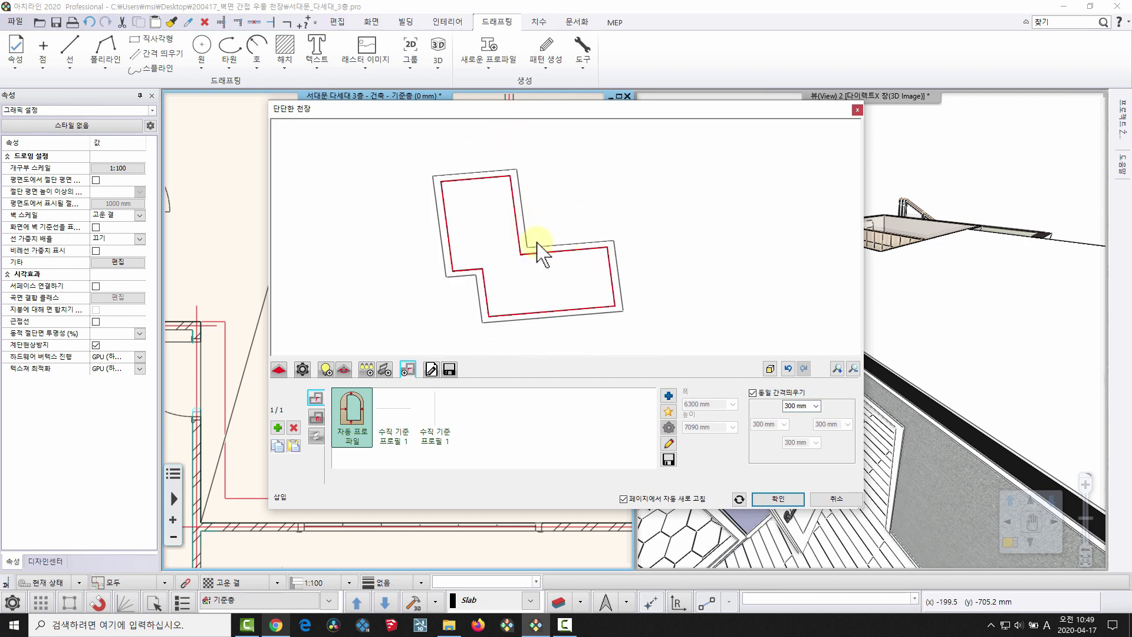
# Examine the inserted profile in the ceiling preview, comparing its inset with the living room's side of the outline.
pyautogui.scroll(3, 514, 285)
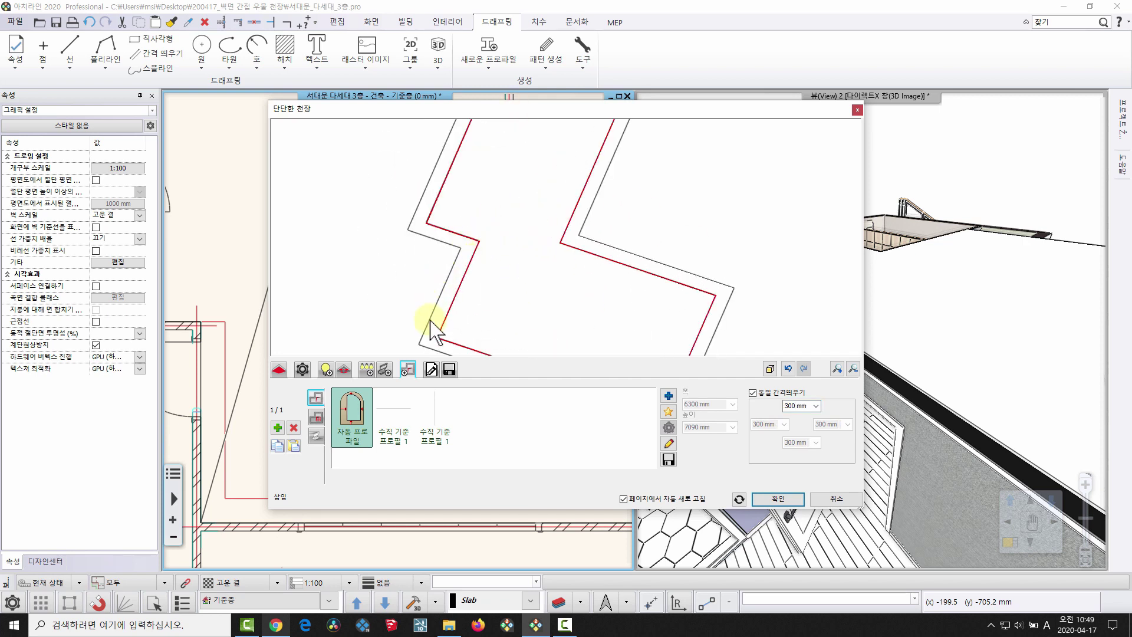
pyautogui.scroll(-2, 568, 203)
pyautogui.scroll(-2, 592, 282)
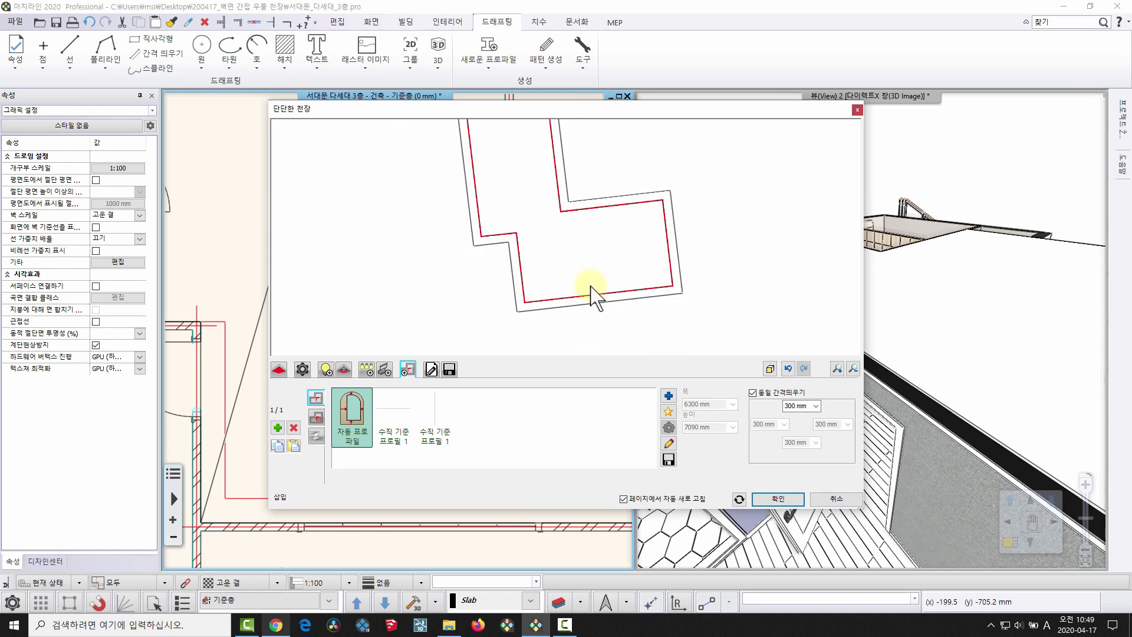
pyautogui.scroll(1, 547, 220)
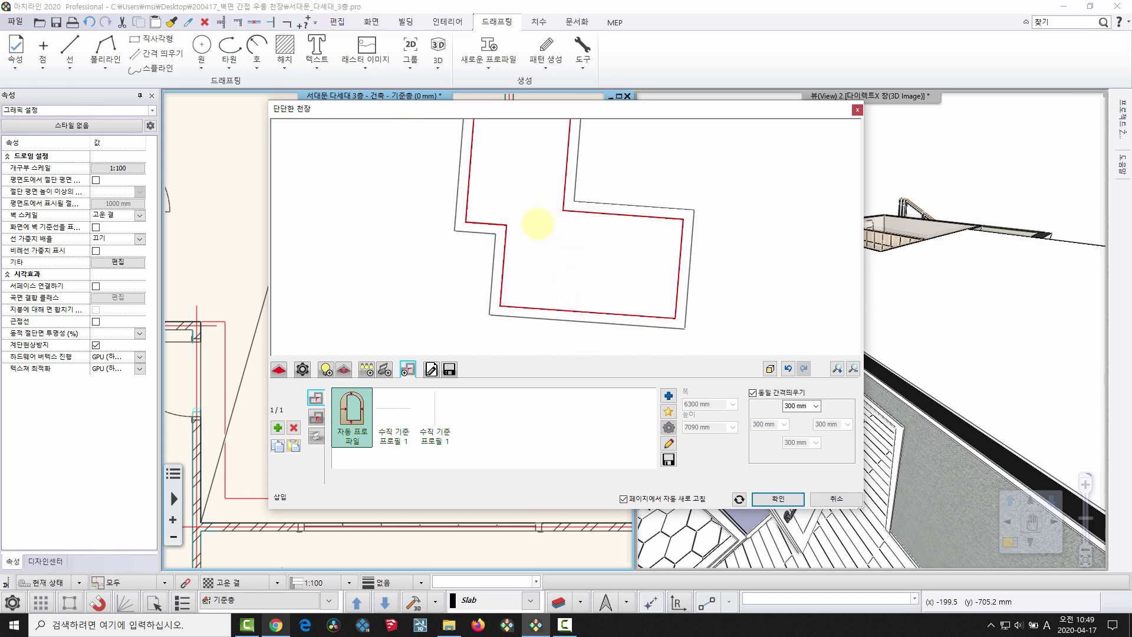
pyautogui.moveTo(534, 223); pyautogui.dragTo(514, 229, button='middle')
pyautogui.scroll(-2, 531, 254)
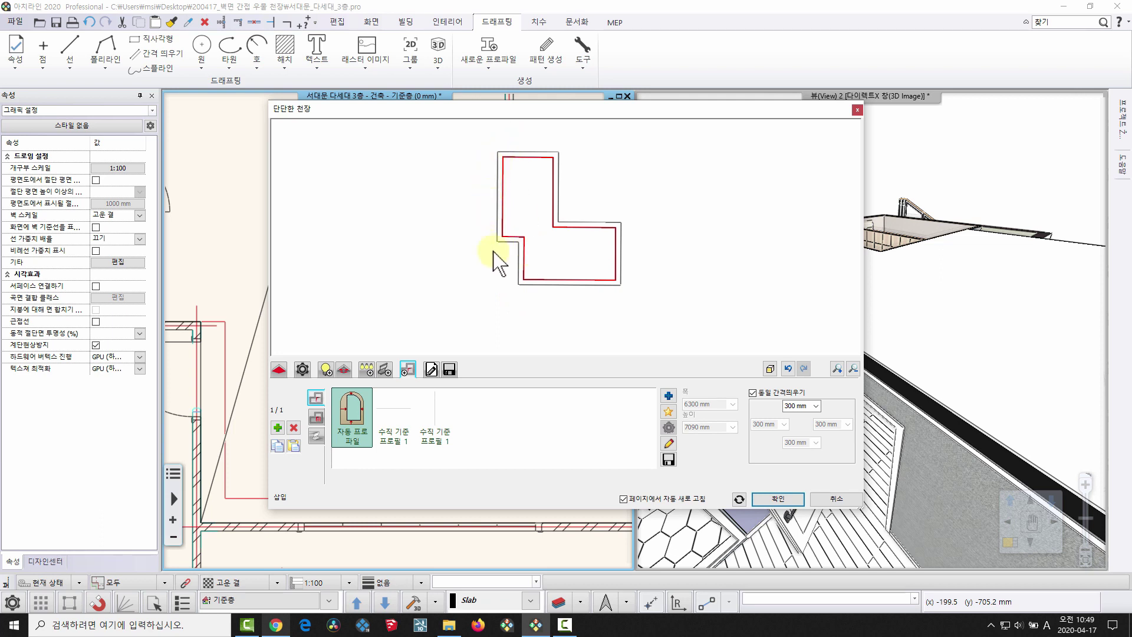
pyautogui.scroll(3, 551, 228)
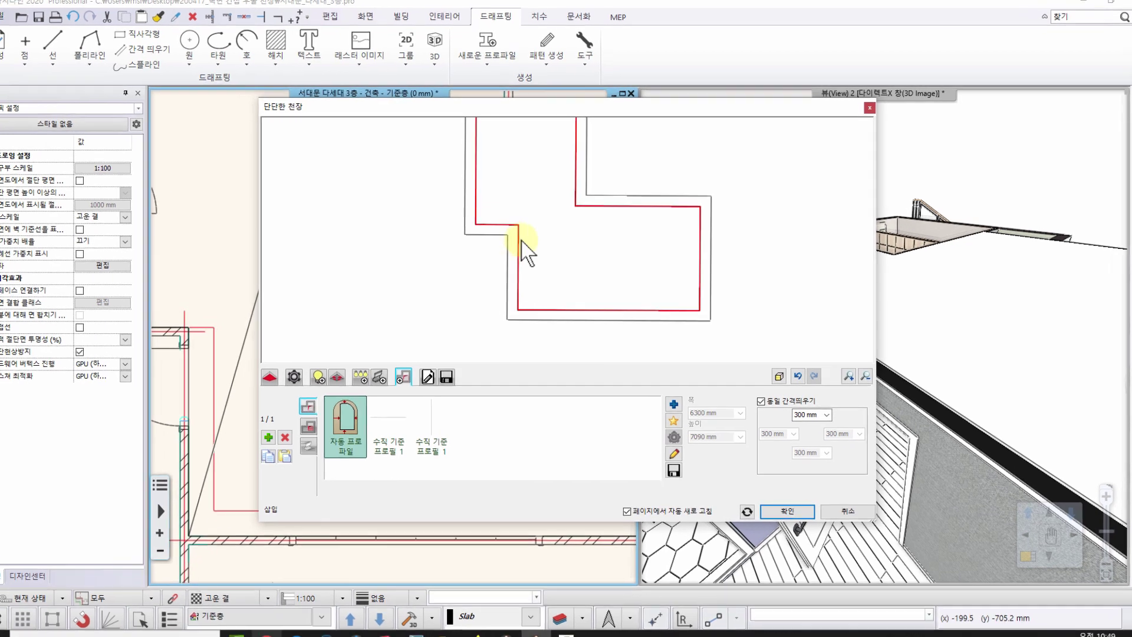
pyautogui.moveTo(520, 239); pyautogui.dragTo(438, 282, button='middle')
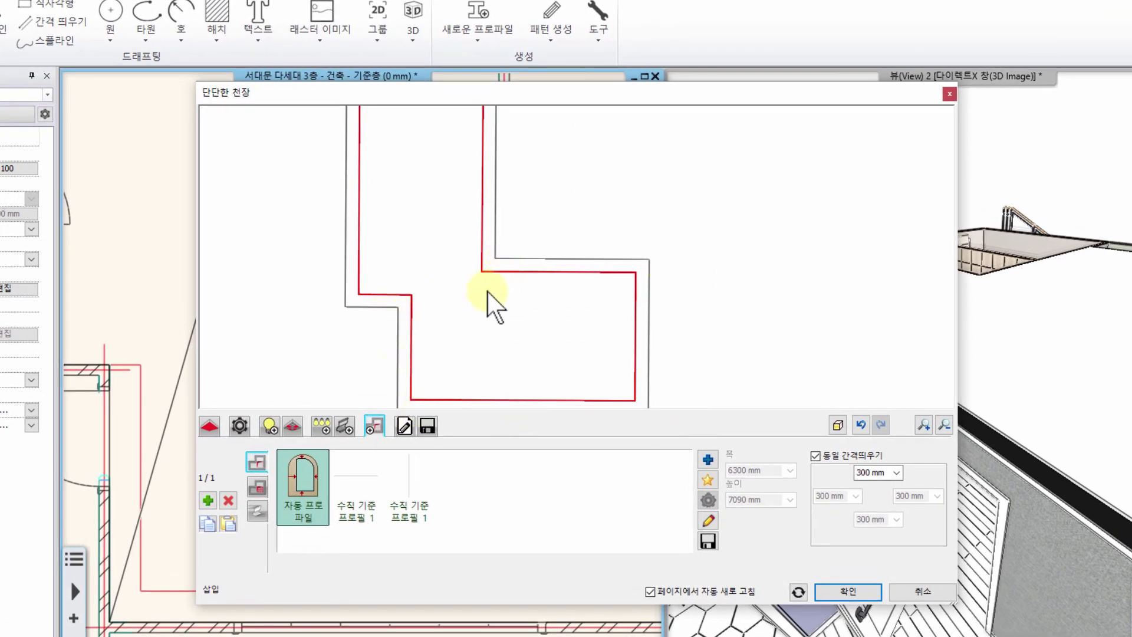
pyautogui.scroll(-3, 488, 291)
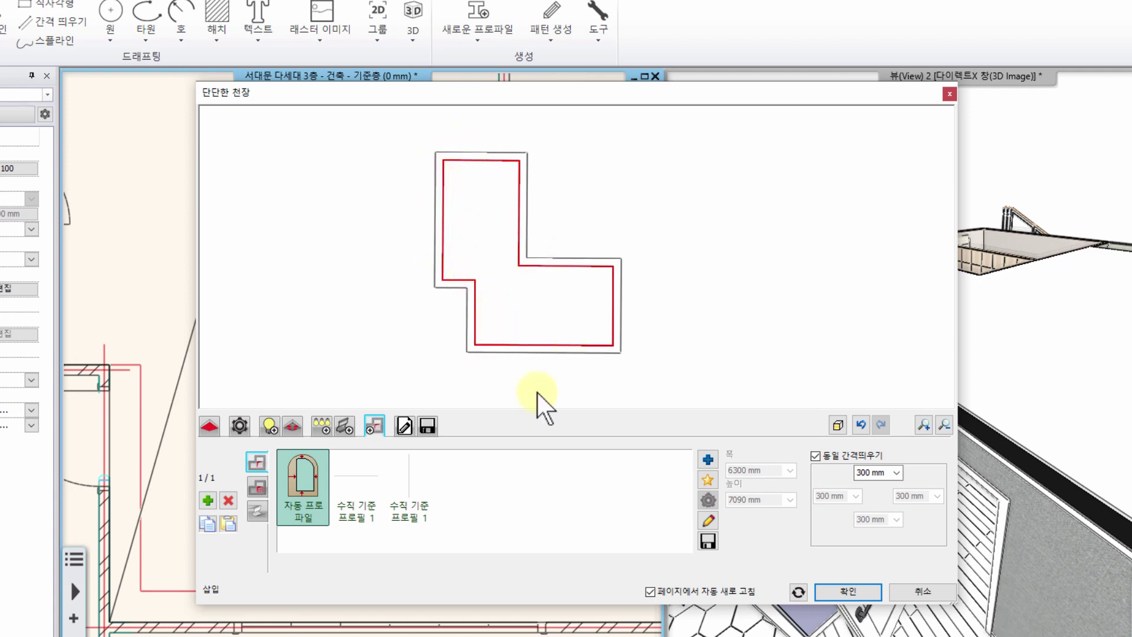
# Start editing the ceiling's inset profile on the floor plan and maximise the plan window.
pyautogui.click(707, 520)
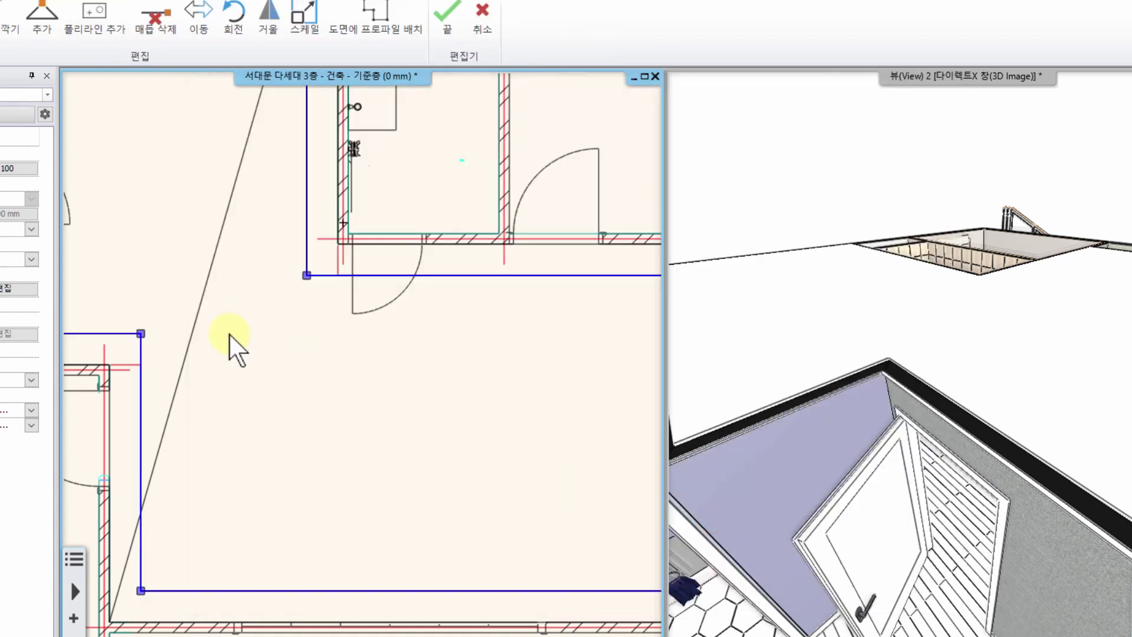
pyautogui.moveTo(318, 433); pyautogui.dragTo(293, 466, button='middle')
pyautogui.moveTo(325, 338); pyautogui.dragTo(363, 319, button='middle')
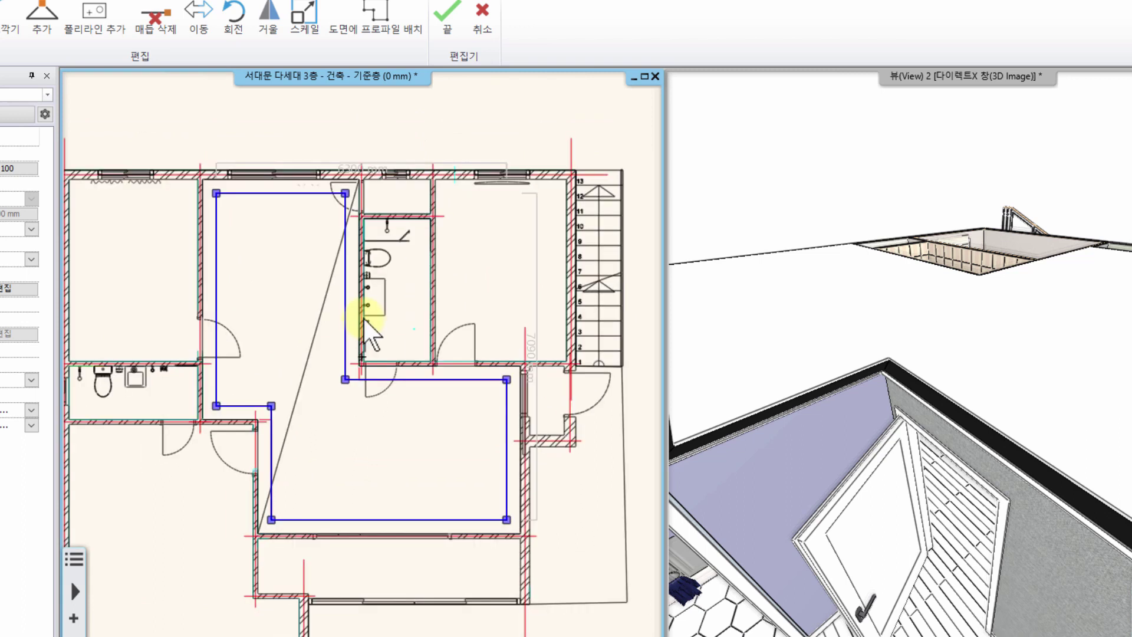
pyautogui.press('F2')
pyautogui.moveTo(520, 416); pyautogui.dragTo(724, 395, button='middle')
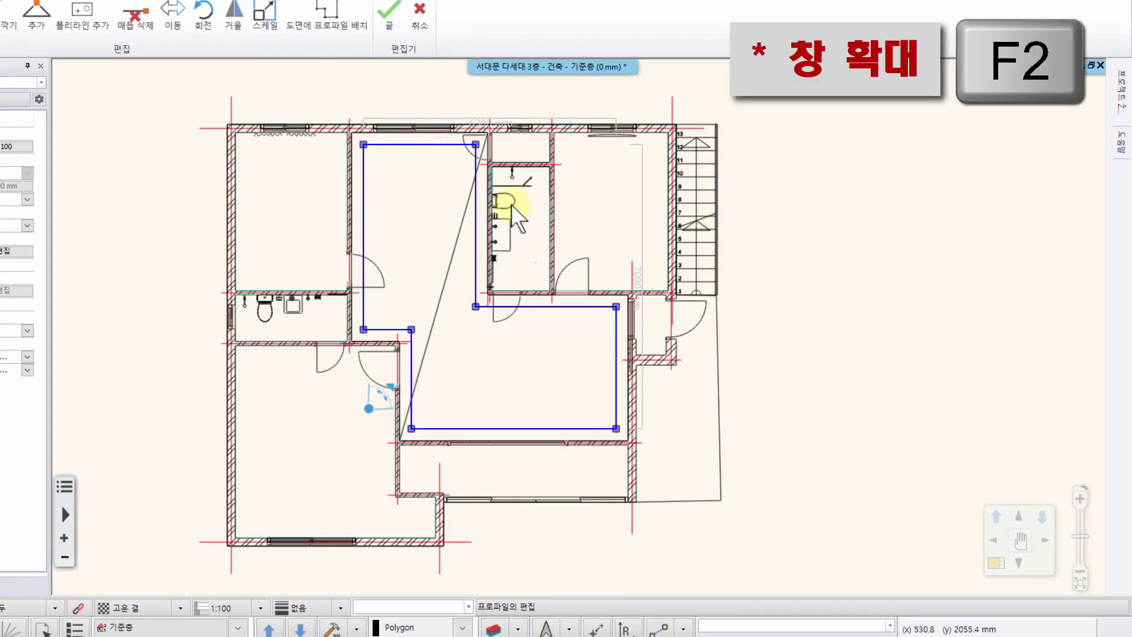
pyautogui.press('F2')
pyautogui.press('F2')
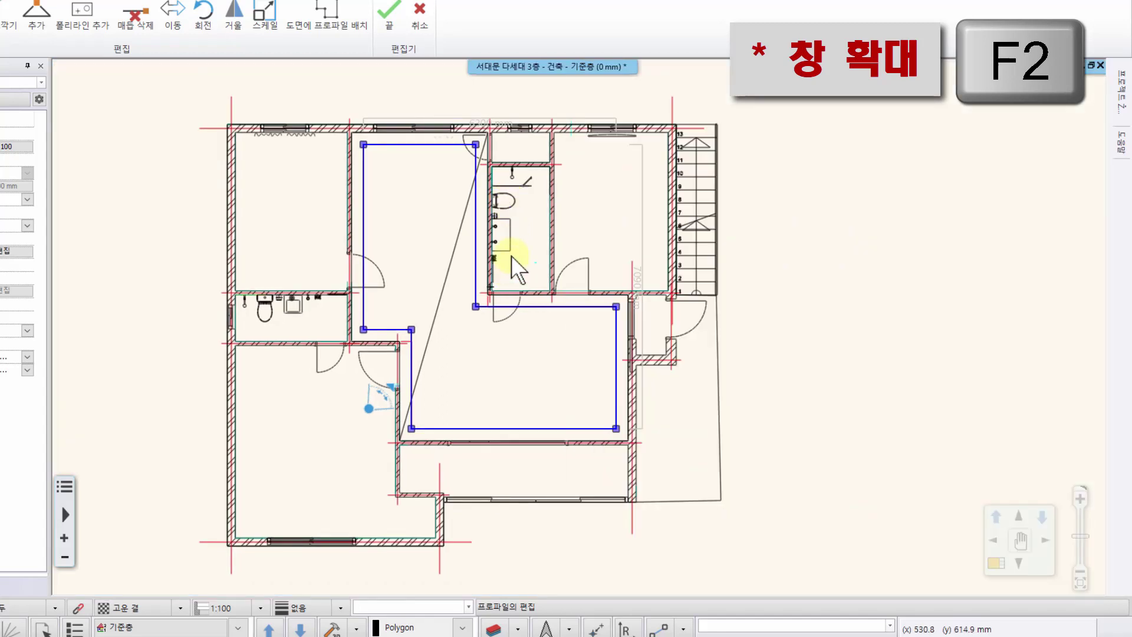
pyautogui.scroll(2, 434, 192)
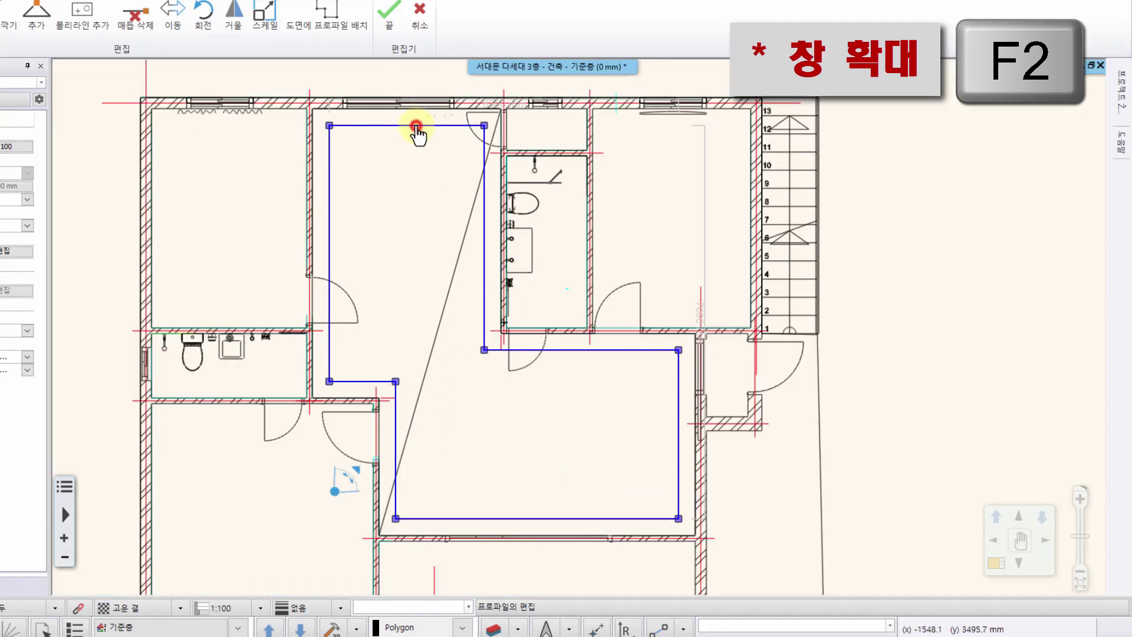
# Offset the profile's short edge beside the far window wall inward towards the living room.
pyautogui.click(416, 125)
pyautogui.click(465, 138)
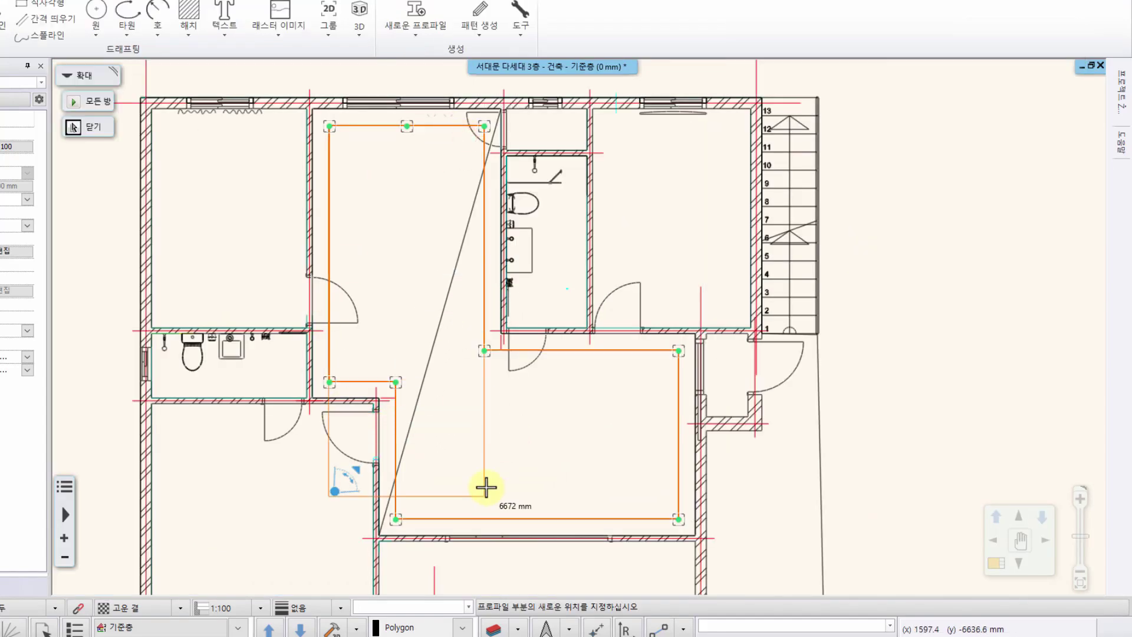
pyautogui.click(422, 232)
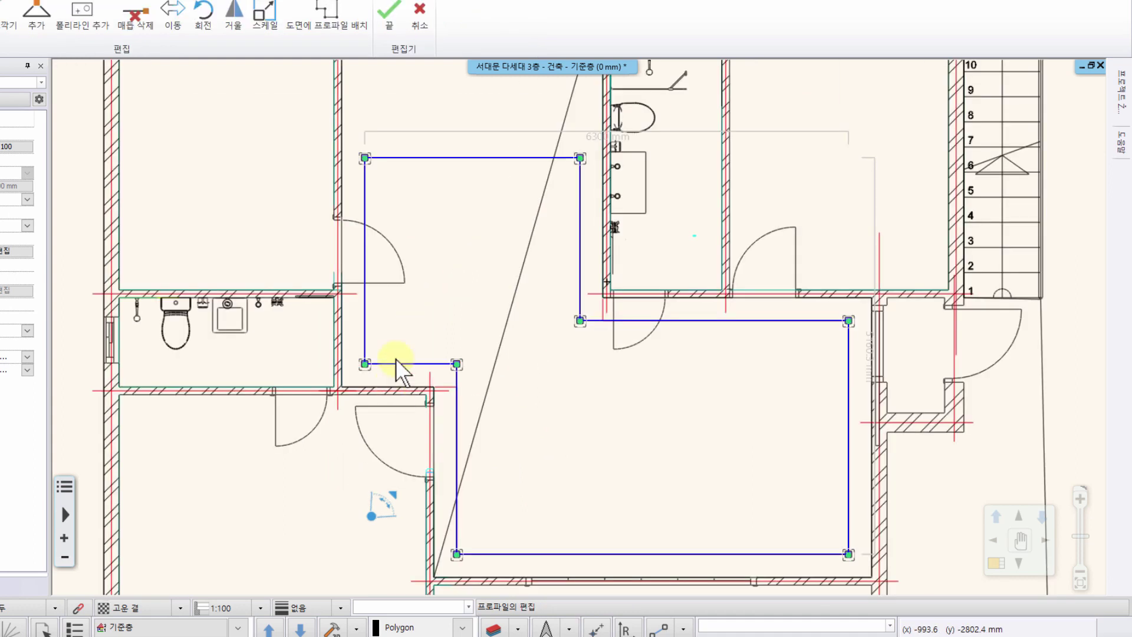
# Offset the profile's long hallway-side edge flush with the living-room wall and its short top edge down to the bathroom wall corner.
pyautogui.click(367, 334)
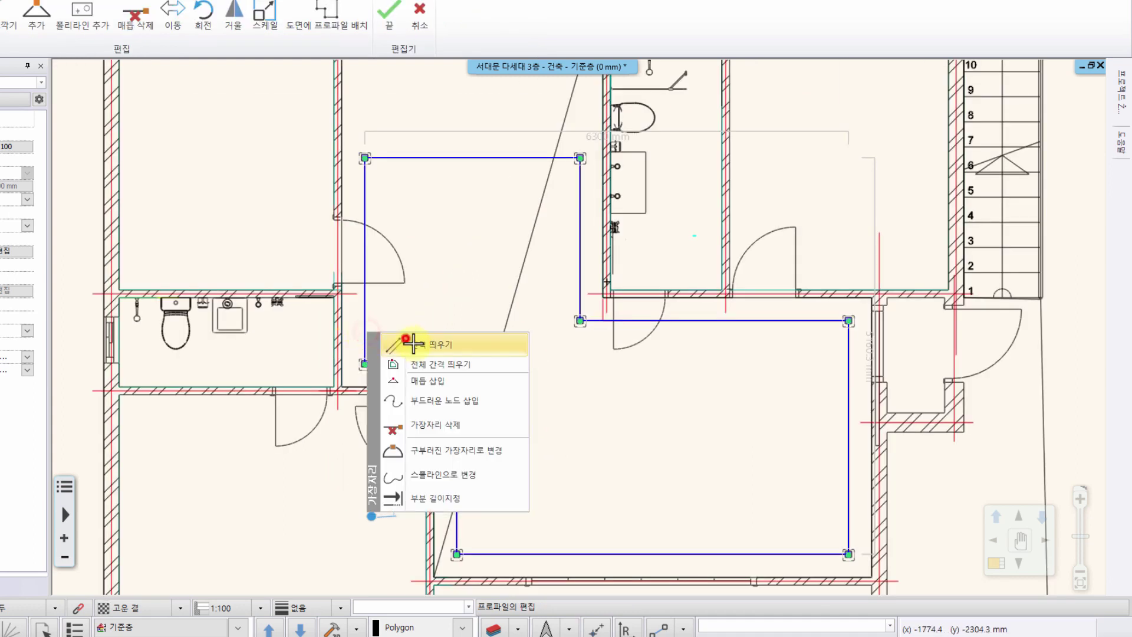
pyautogui.click(417, 346)
pyautogui.click(526, 346)
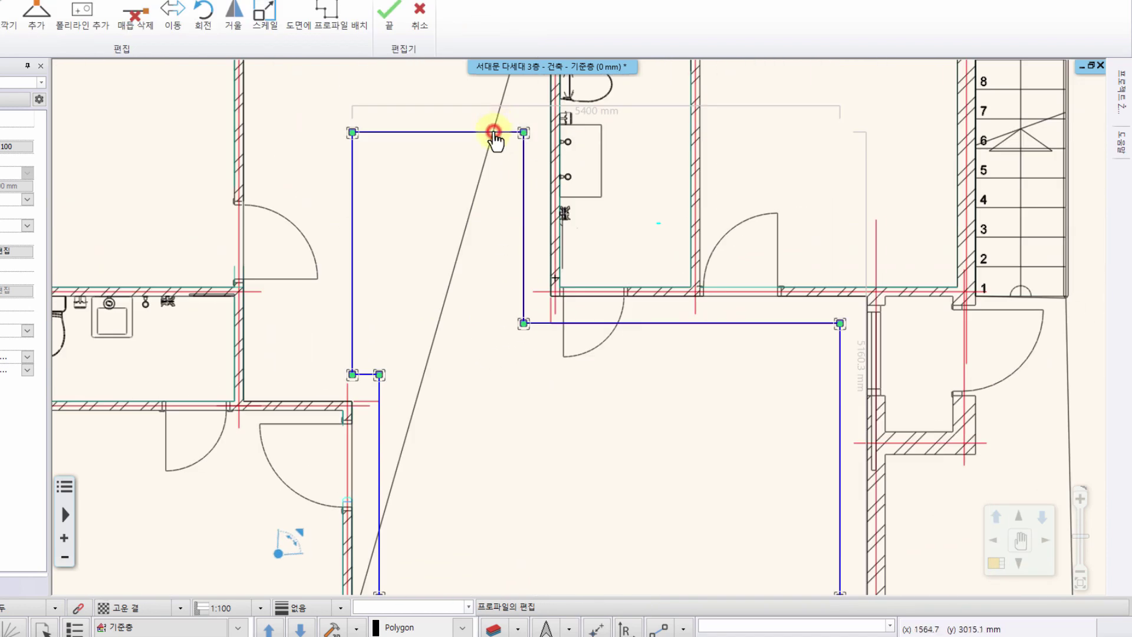
pyautogui.click(494, 137)
pyautogui.click(533, 76)
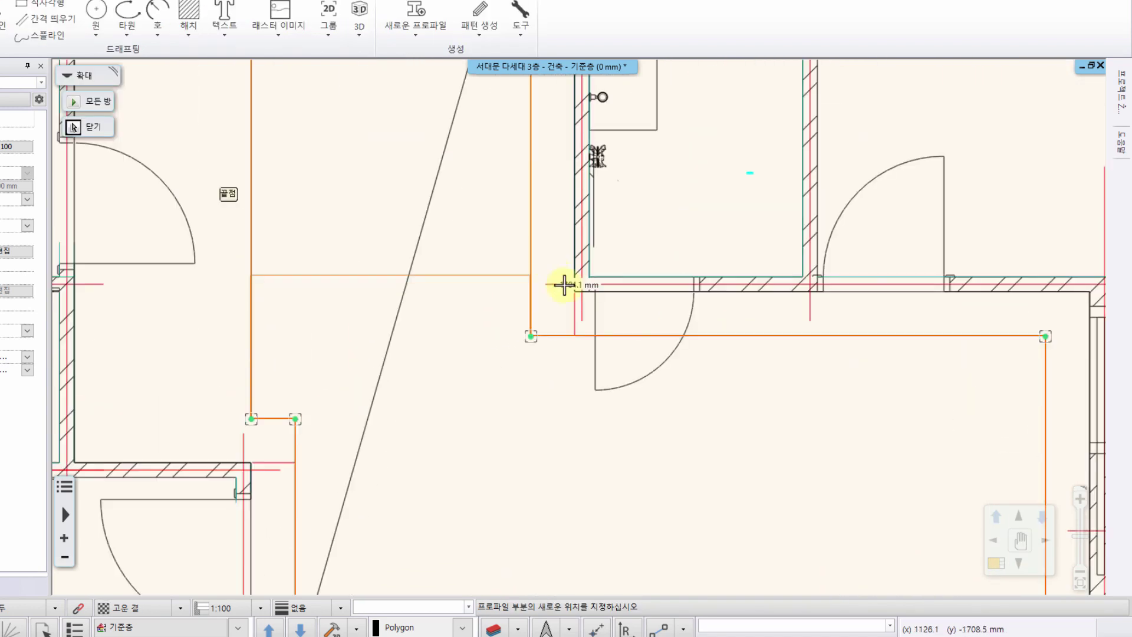
pyautogui.click(564, 285)
# Offset the profile's top edge down to the living room's lower window wall and delete the leftover upper corner node.
pyautogui.click(422, 216)
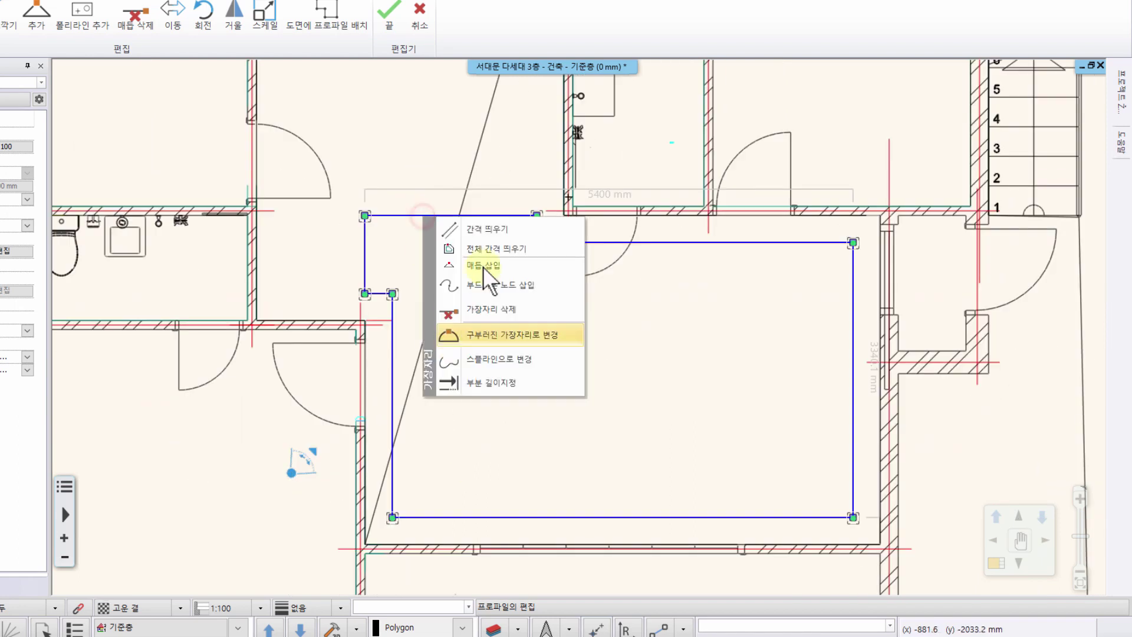
pyautogui.click(477, 230)
pyautogui.click(362, 540)
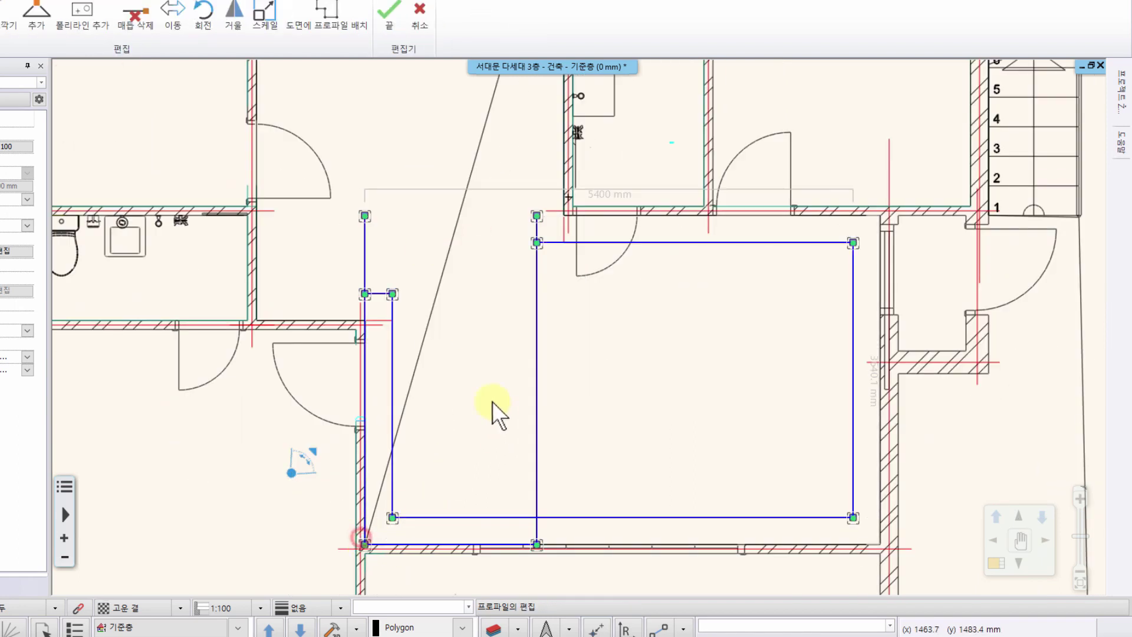
pyautogui.click(364, 218)
pyautogui.click(434, 260)
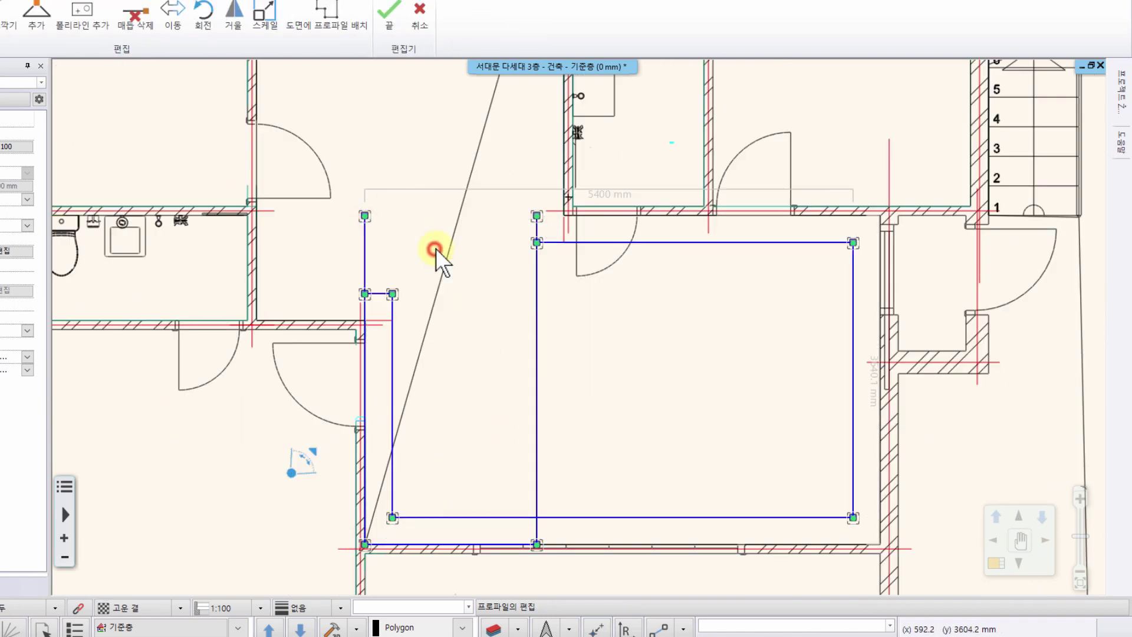
# Offset the upright edge crossing the living room out to the inner wall corner on the entrance side.
pyautogui.click(537, 333)
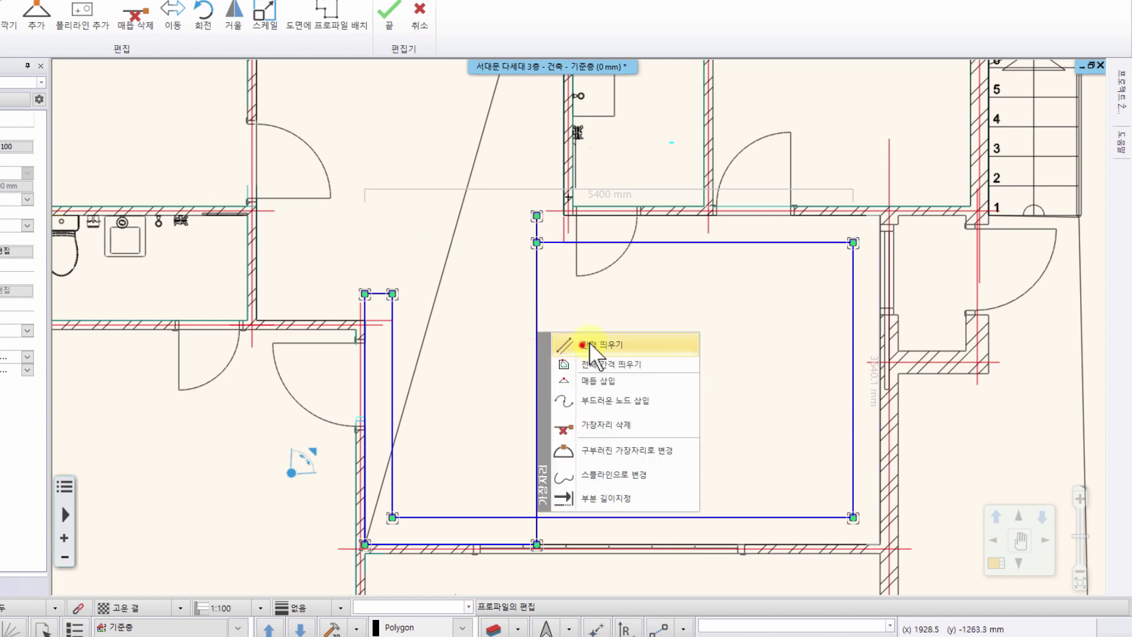
pyautogui.click(566, 309)
pyautogui.click(880, 217)
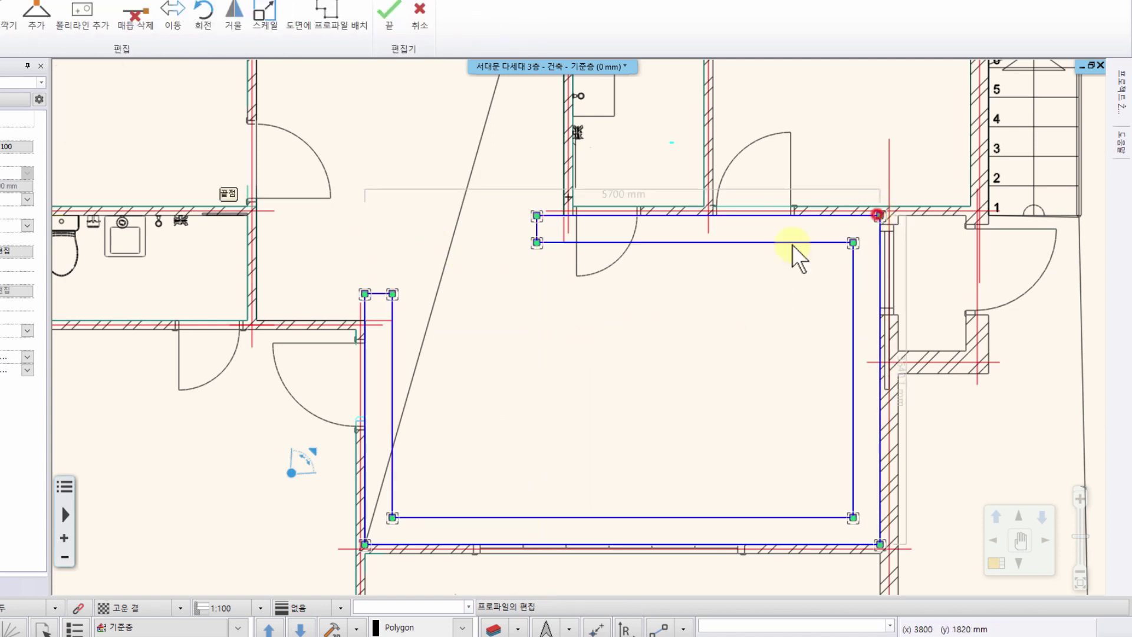
# Offset the end edge of the profile strip beside the bedroom door down to the adjoining wall corner.
pyautogui.moveTo(656, 366); pyautogui.dragTo(561, 379, button='middle')
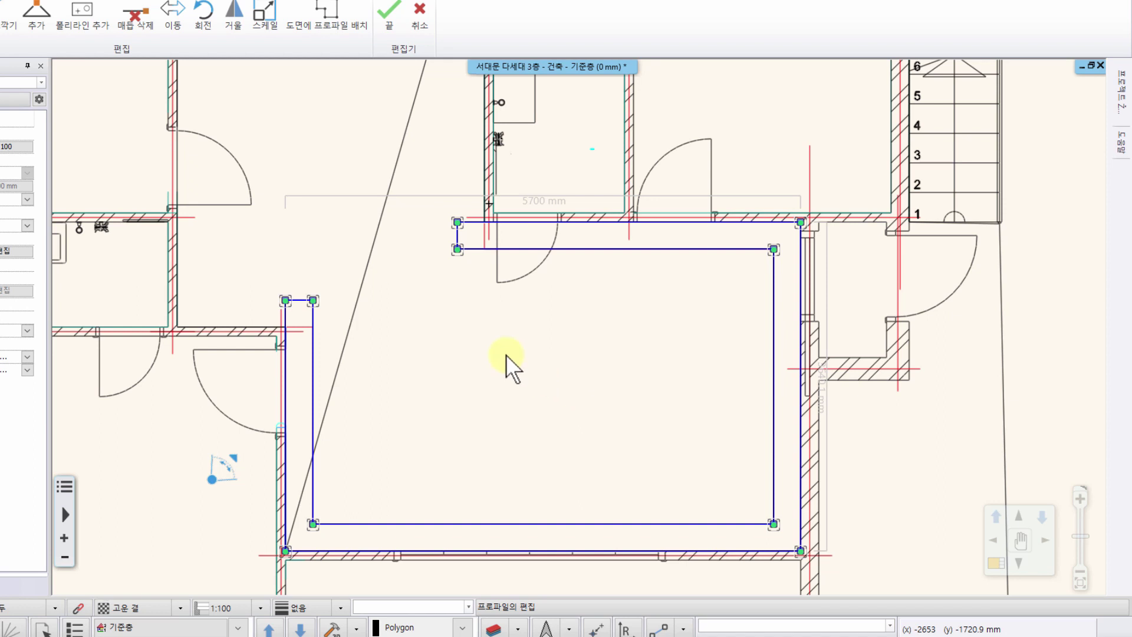
pyautogui.scroll(2, 412, 342)
pyautogui.click(445, 306)
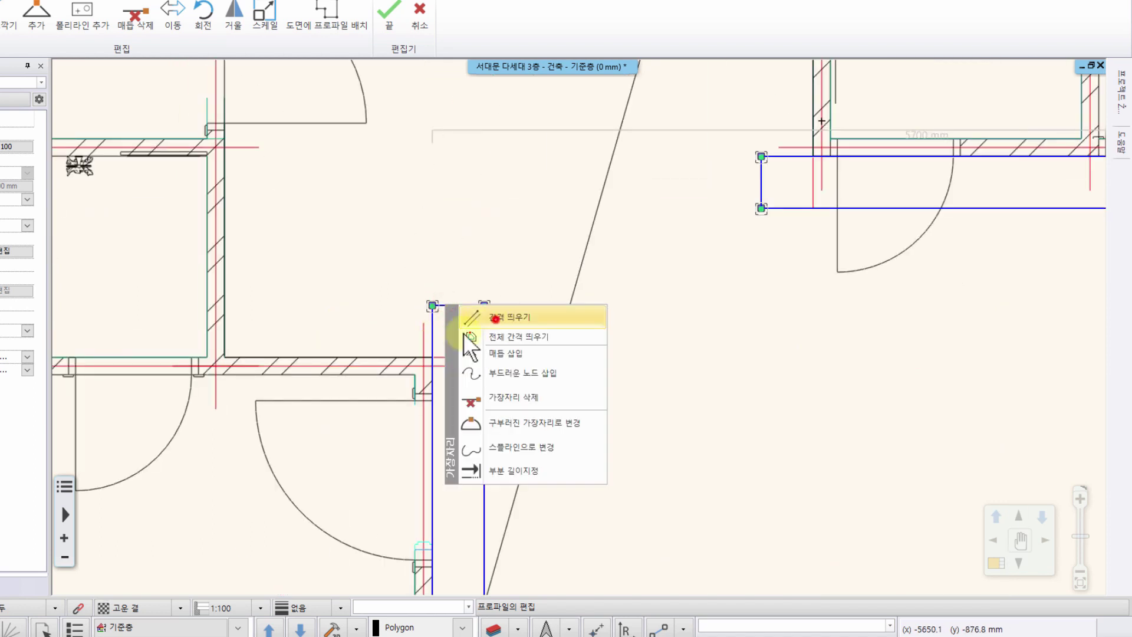
pyautogui.click(463, 317)
pyautogui.click(432, 358)
# Offset the end edge of the strip along the bathroom wall to the wall corner and finish editing the profile.
pyautogui.moveTo(772, 173); pyautogui.dragTo(601, 259, button='middle')
pyautogui.scroll(2, 601, 260)
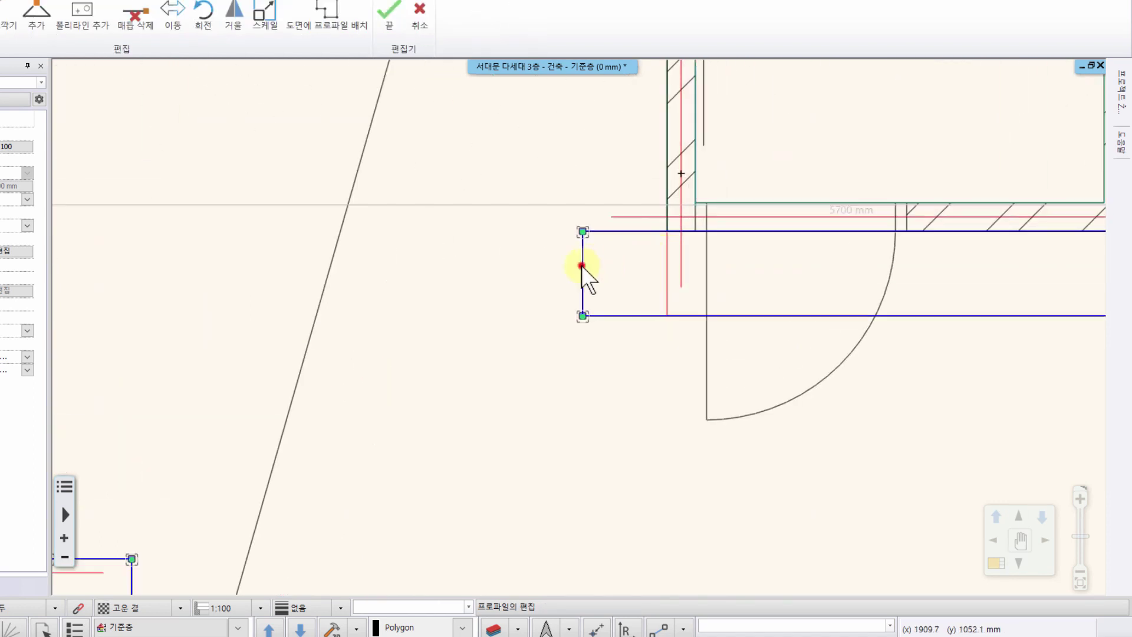
pyautogui.click(581, 265)
pyautogui.click(624, 274)
pyautogui.click(670, 230)
pyautogui.scroll(-3, 388, 282)
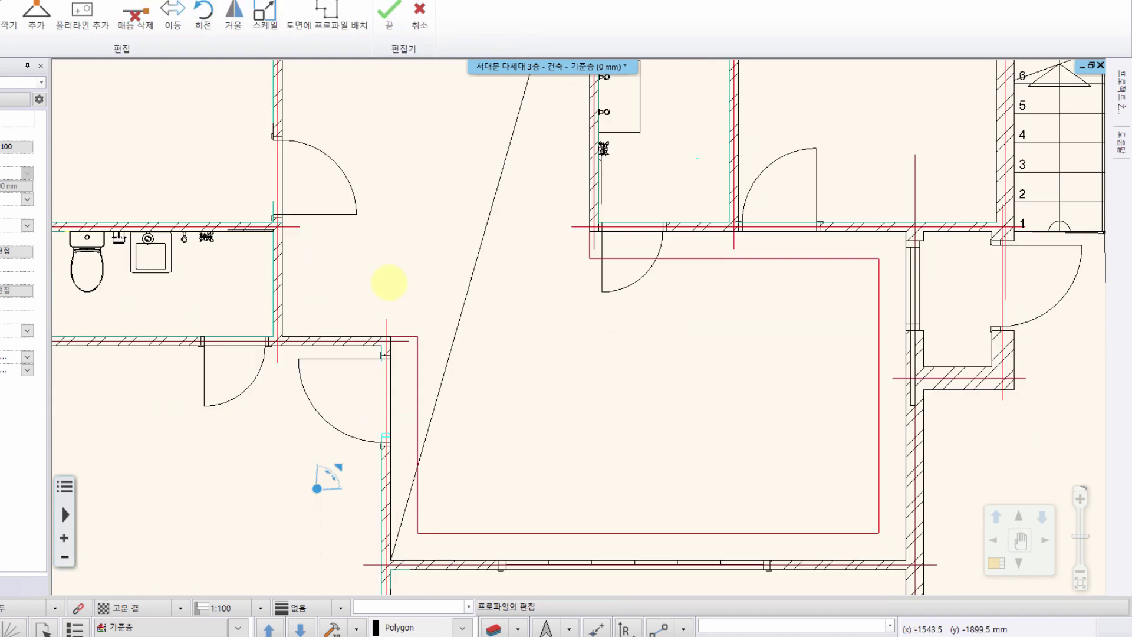
pyautogui.moveTo(389, 283); pyautogui.dragTo(316, 143, button='middle')
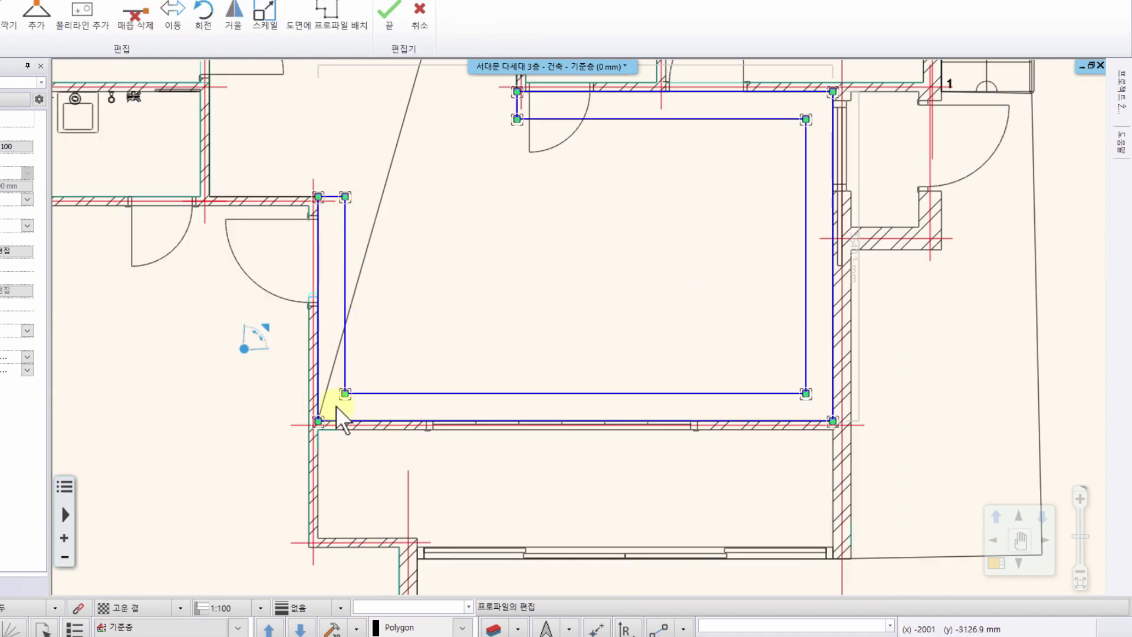
pyautogui.moveTo(450, 207); pyautogui.dragTo(412, 263, button='middle')
pyautogui.press('Return')
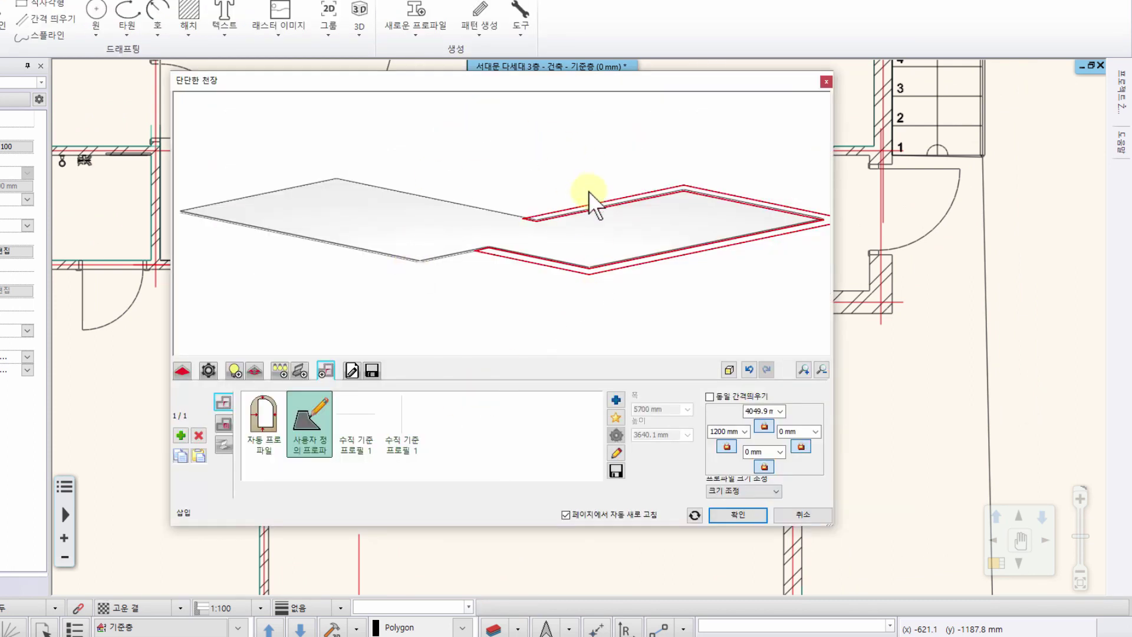
# Fill the ceiling's perimeter profile with the Plain object from the ceiling object library.
pyautogui.moveTo(588, 192); pyautogui.dragTo(525, 285)
pyautogui.scroll(-1, 488, 246)
pyautogui.scroll(2, 516, 277)
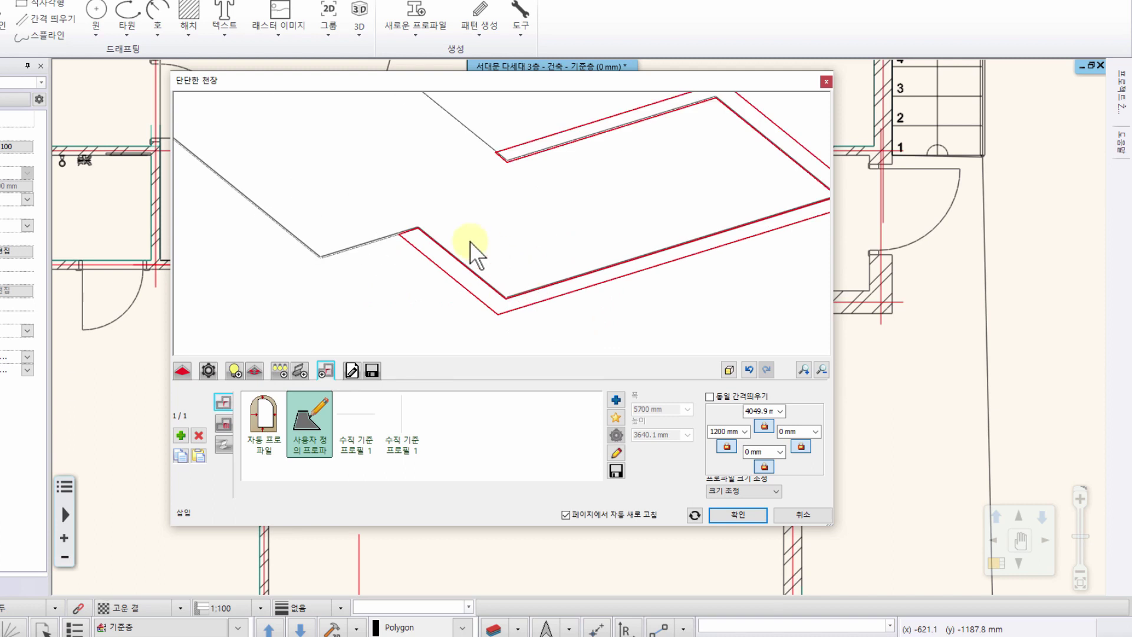
pyautogui.moveTo(470, 240); pyautogui.dragTo(415, 255, button='middle')
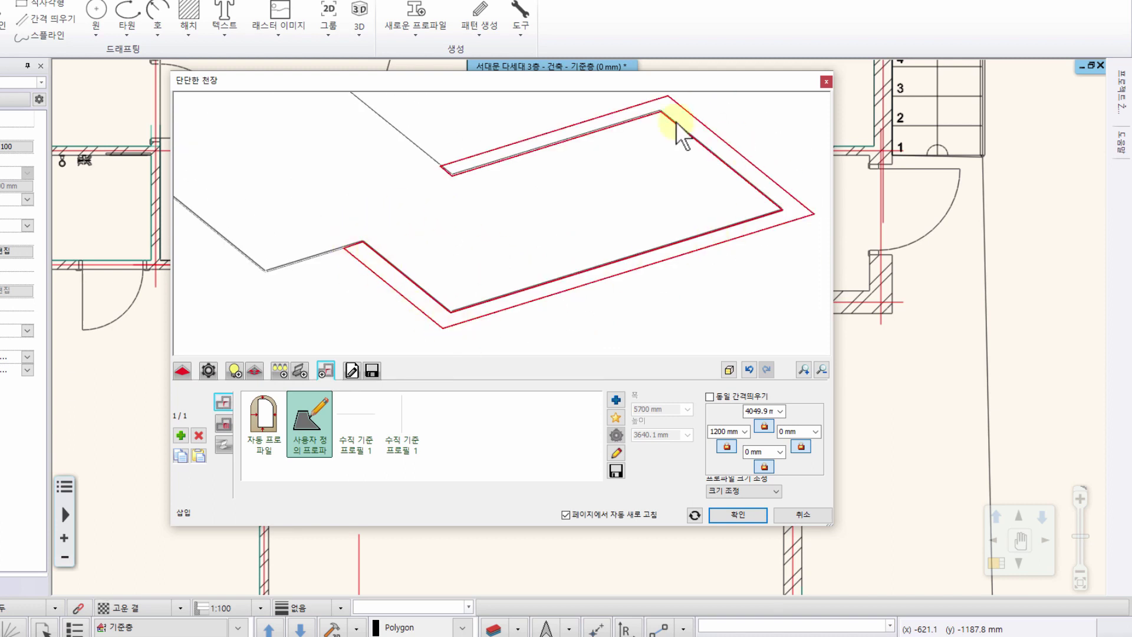
pyautogui.moveTo(465, 262); pyautogui.dragTo(538, 309)
pyautogui.scroll(2, 538, 309)
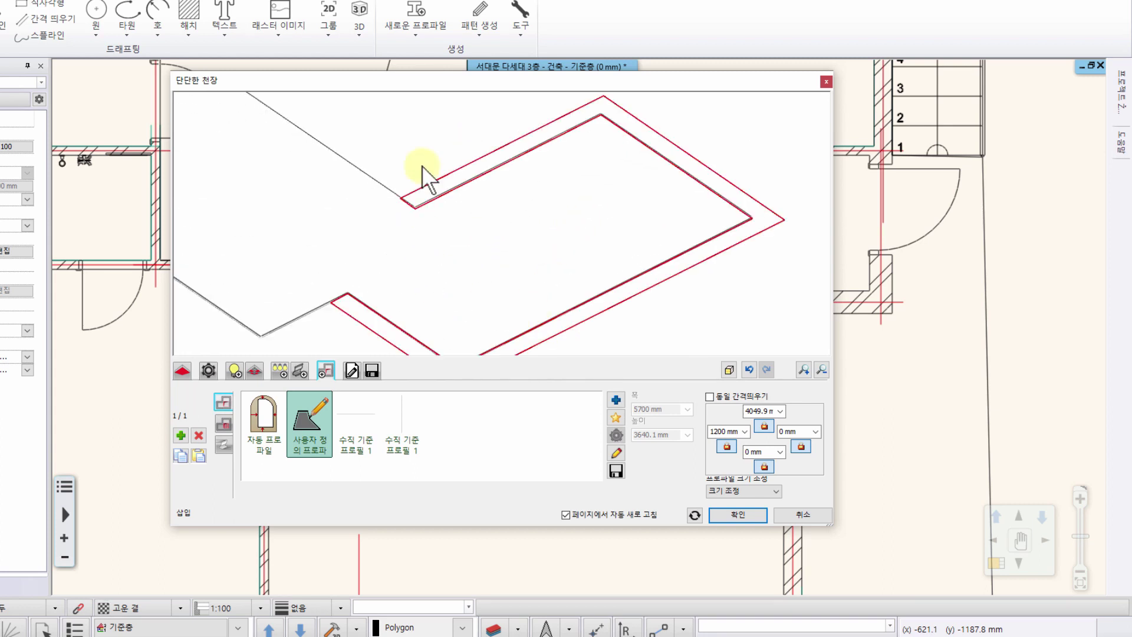
pyautogui.click(224, 422)
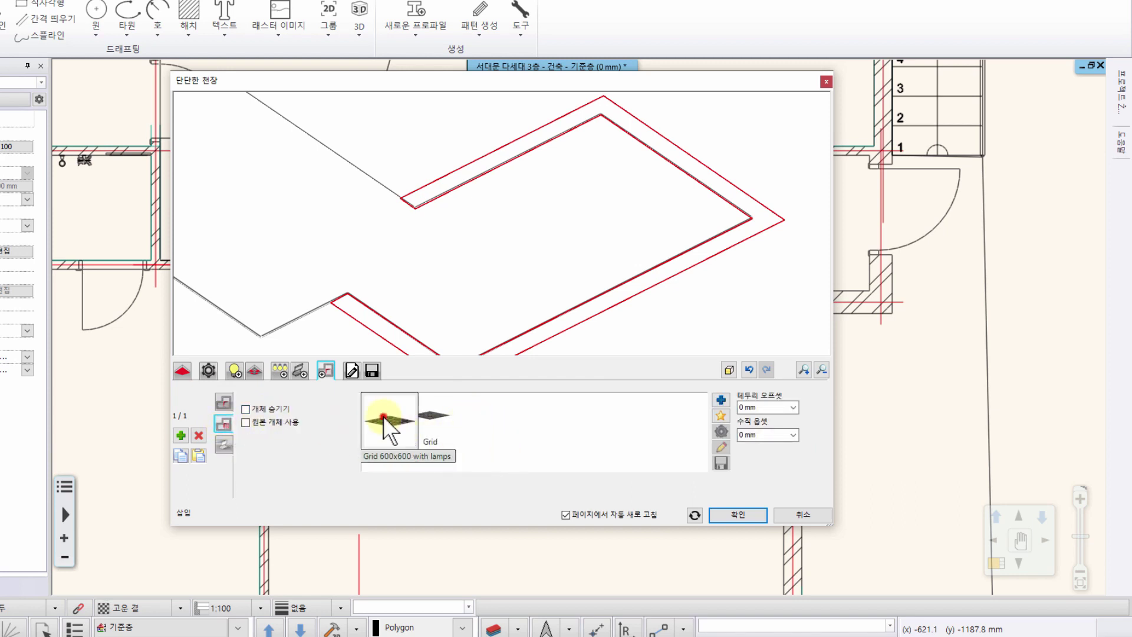
pyautogui.click(383, 420)
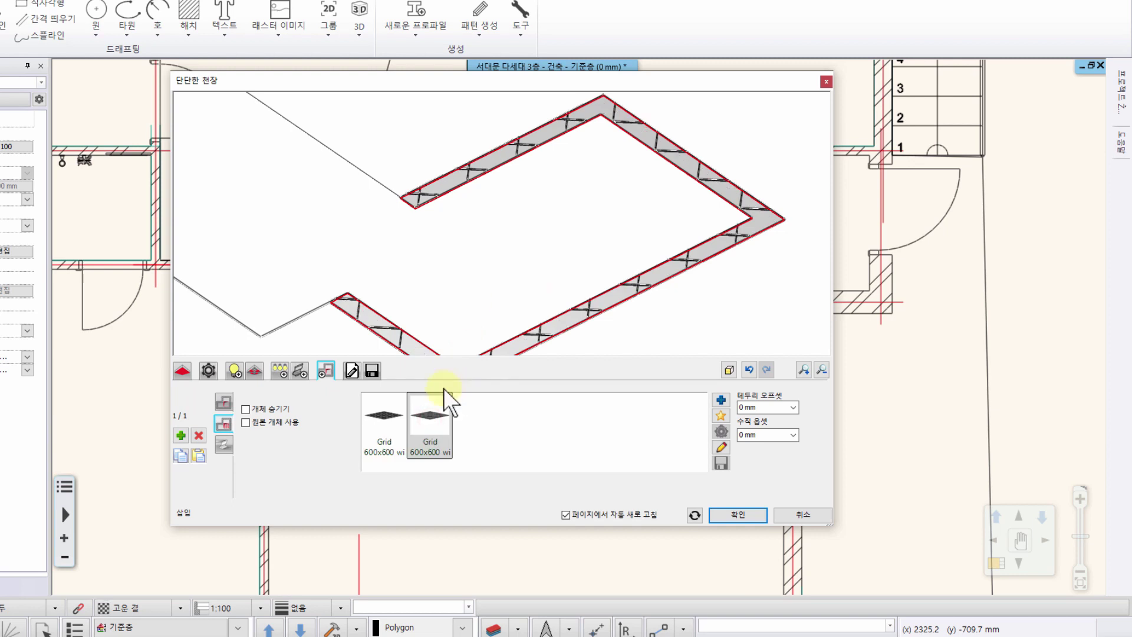
pyautogui.click(721, 395)
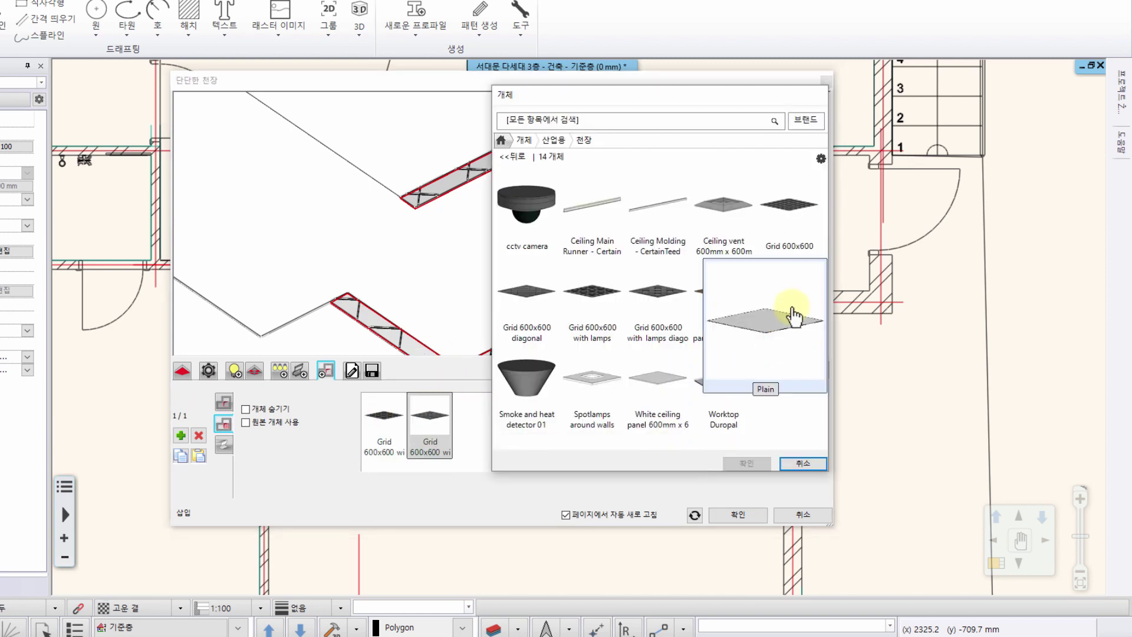
pyautogui.click(771, 325)
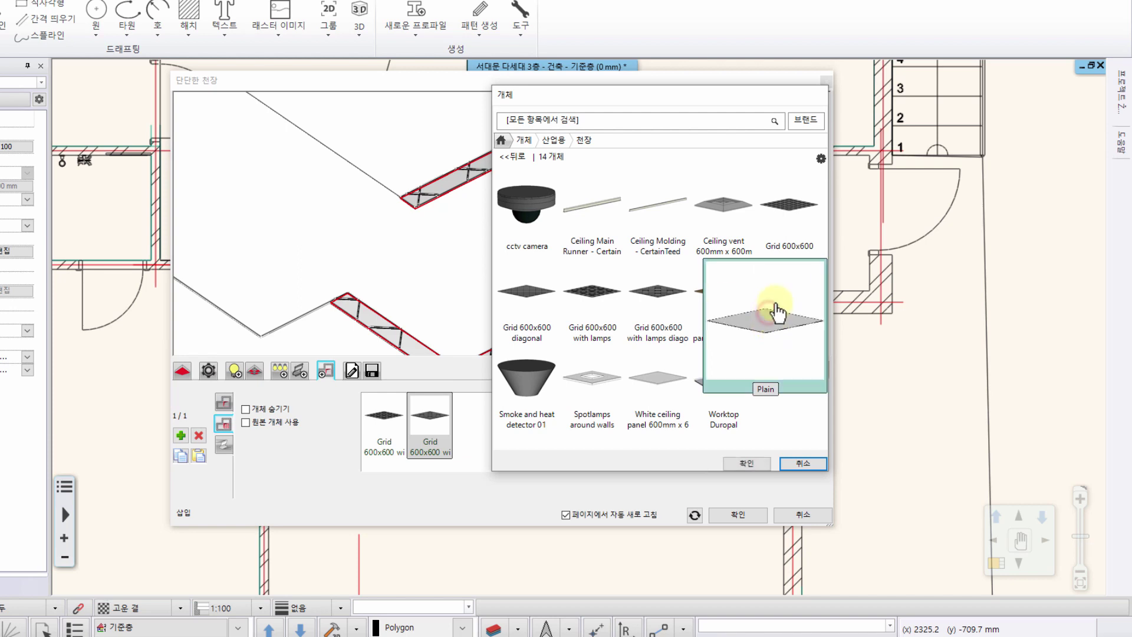
pyautogui.click(746, 463)
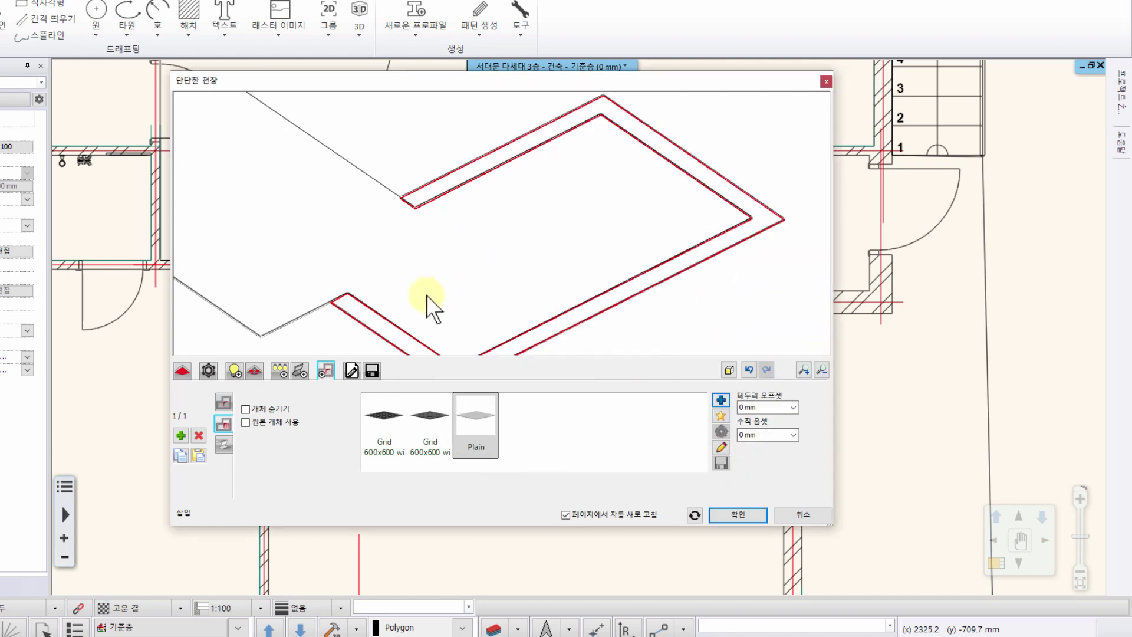
# Set the inserted Plain object's vertical offset to -200 mm and apply the solid ceiling's properties.
pyautogui.moveTo(430, 309); pyautogui.dragTo(472, 289)
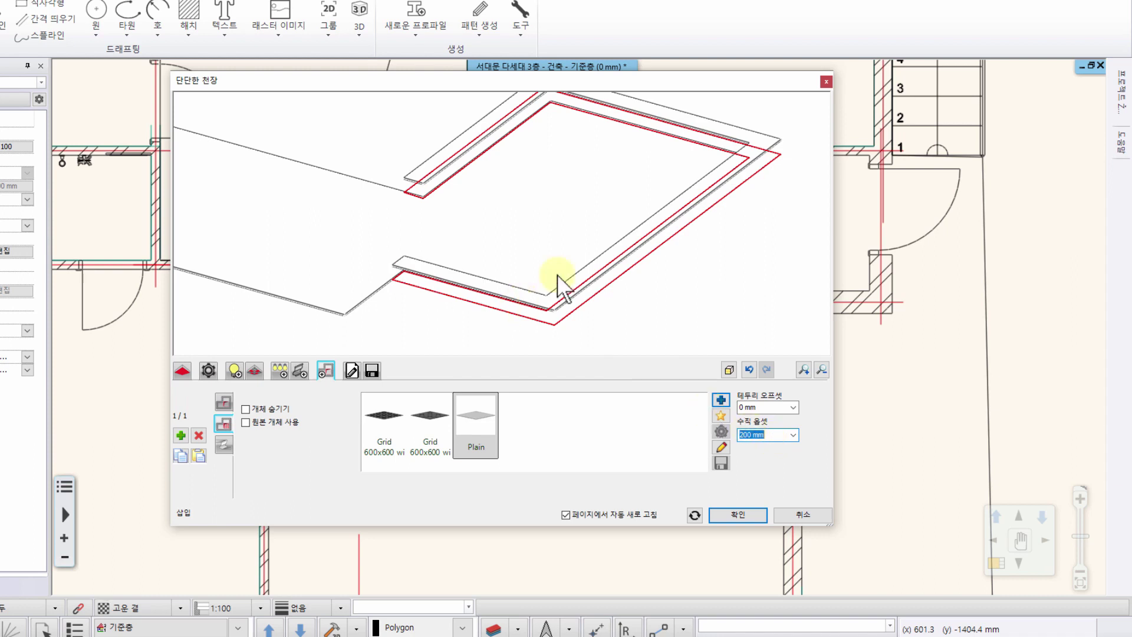
pyautogui.moveTo(556, 283); pyautogui.dragTo(530, 218)
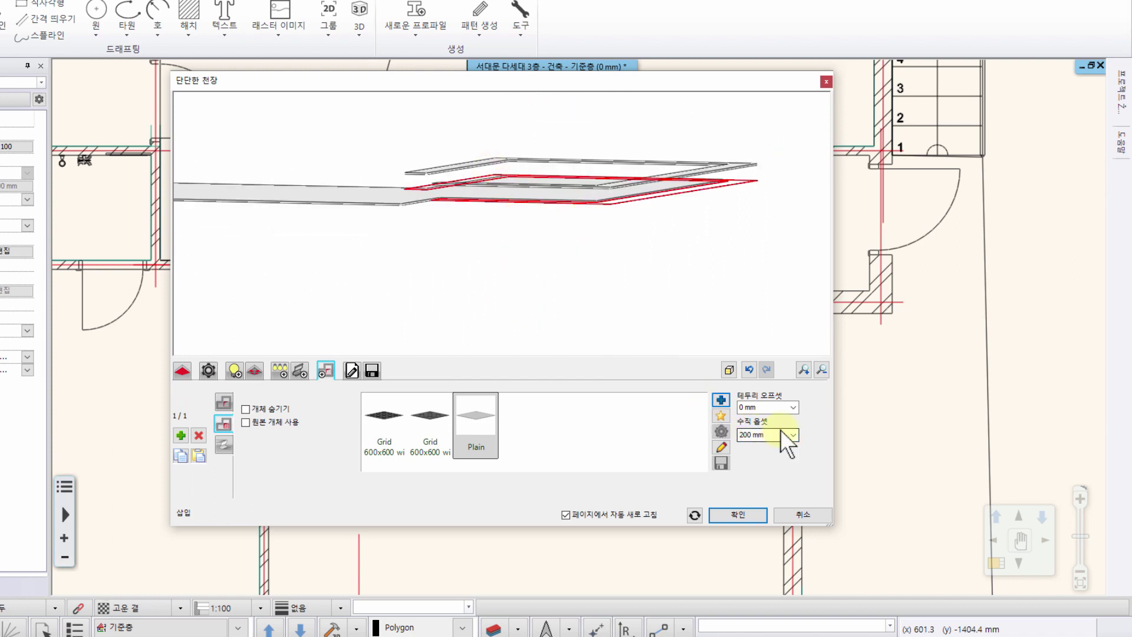
pyautogui.click(762, 435)
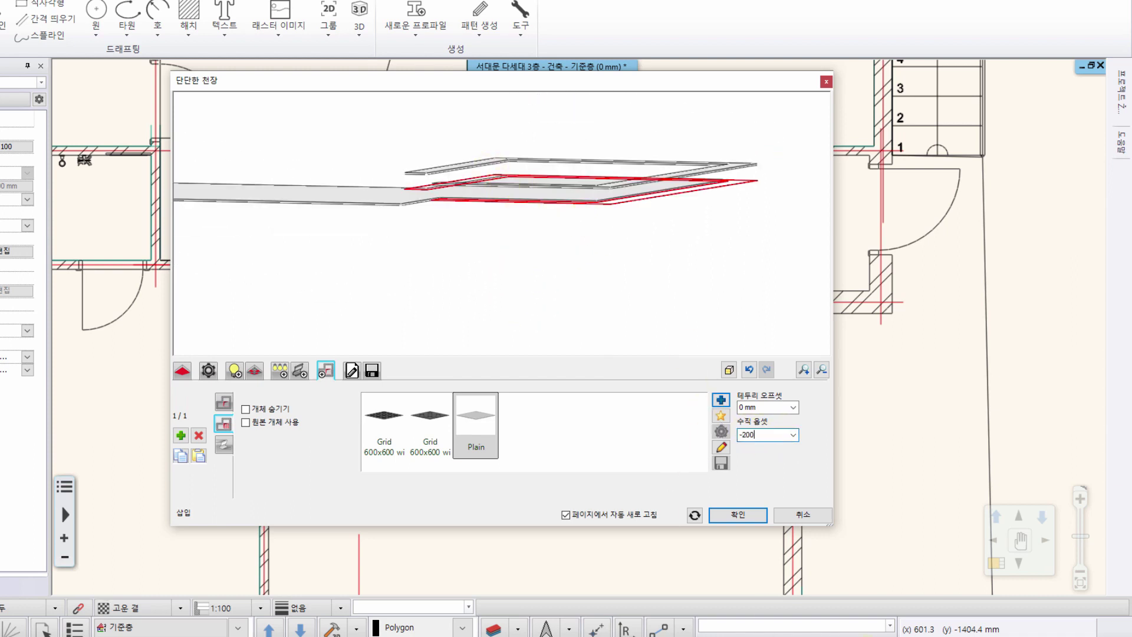
pyautogui.press('Return')
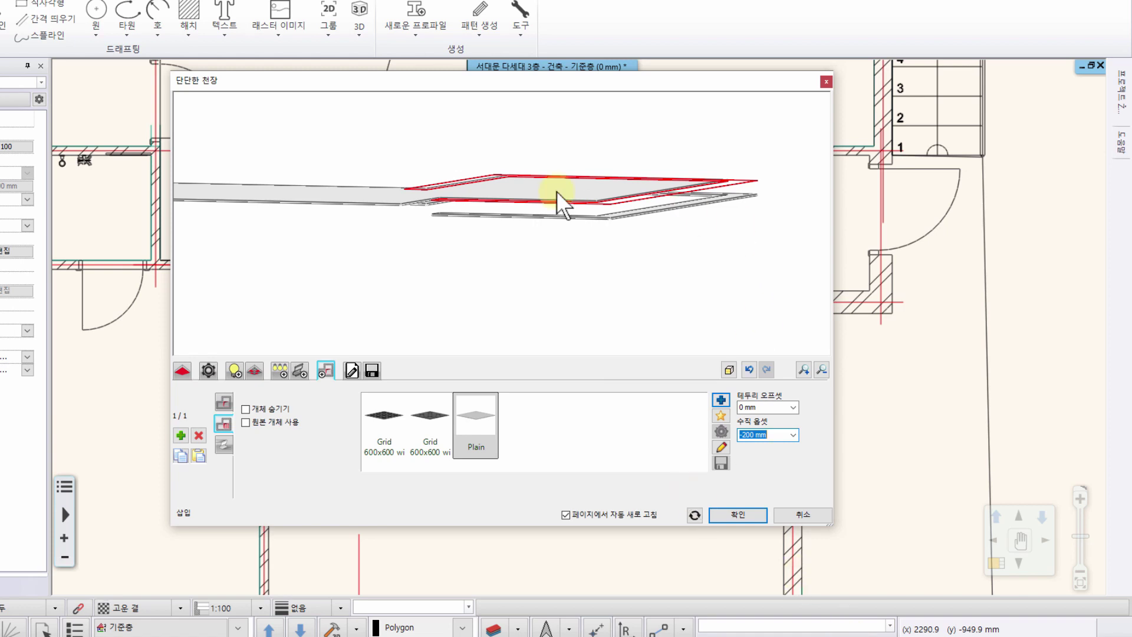
pyautogui.moveTo(557, 195); pyautogui.dragTo(697, 457)
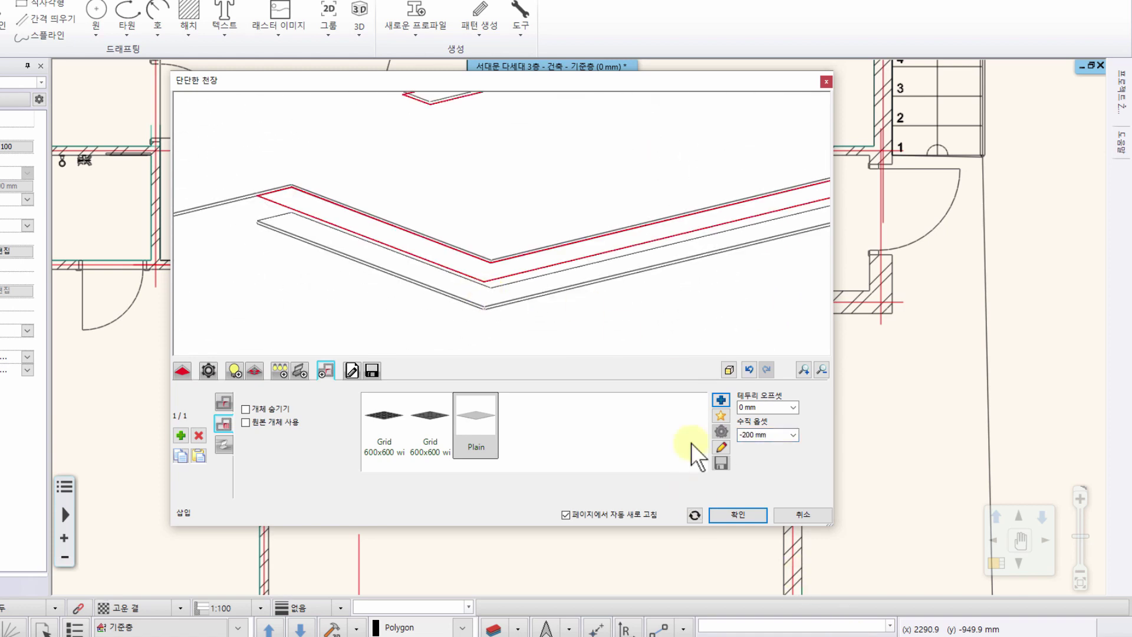
pyautogui.click(744, 516)
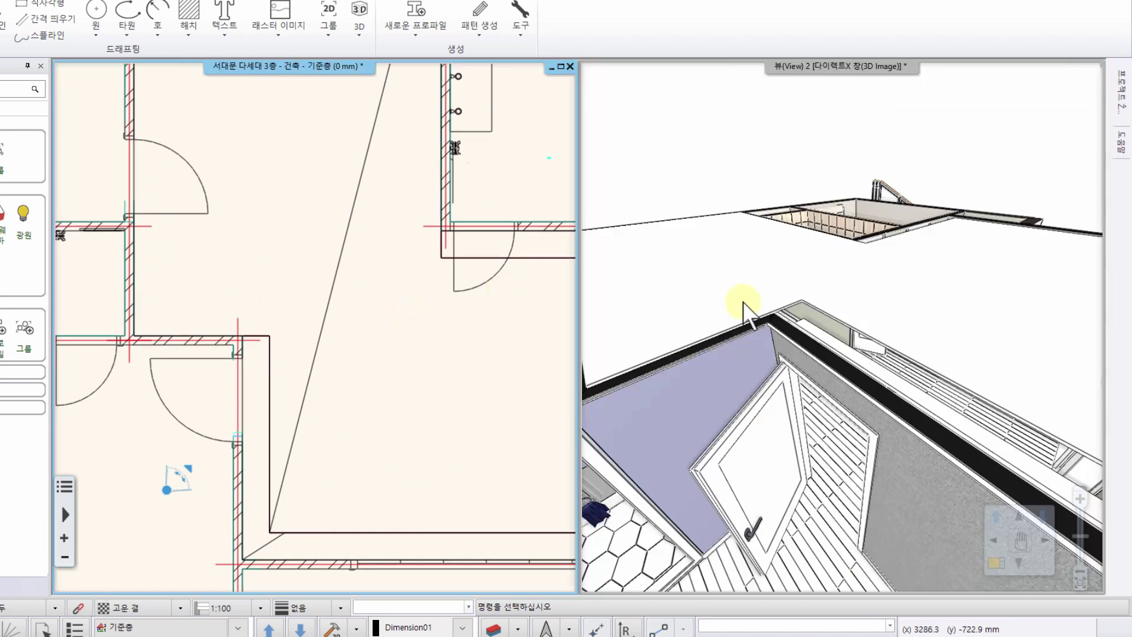
# Examine the ceiling and its lowered perimeter strip from inside the living room in the 3D view.
pyautogui.moveTo(743, 304)
pyautogui.mouseDown()
pyautogui.moveTo(746, 364)
pyautogui.moveTo(913, 392)
pyautogui.moveTo(945, 279)
pyautogui.moveTo(829, 356)
pyautogui.moveTo(884, 324)
pyautogui.moveTo(1026, 189)
pyautogui.moveTo(859, 256)
pyautogui.moveTo(866, 242)
pyautogui.moveTo(913, 246)
pyautogui.mouseUp()
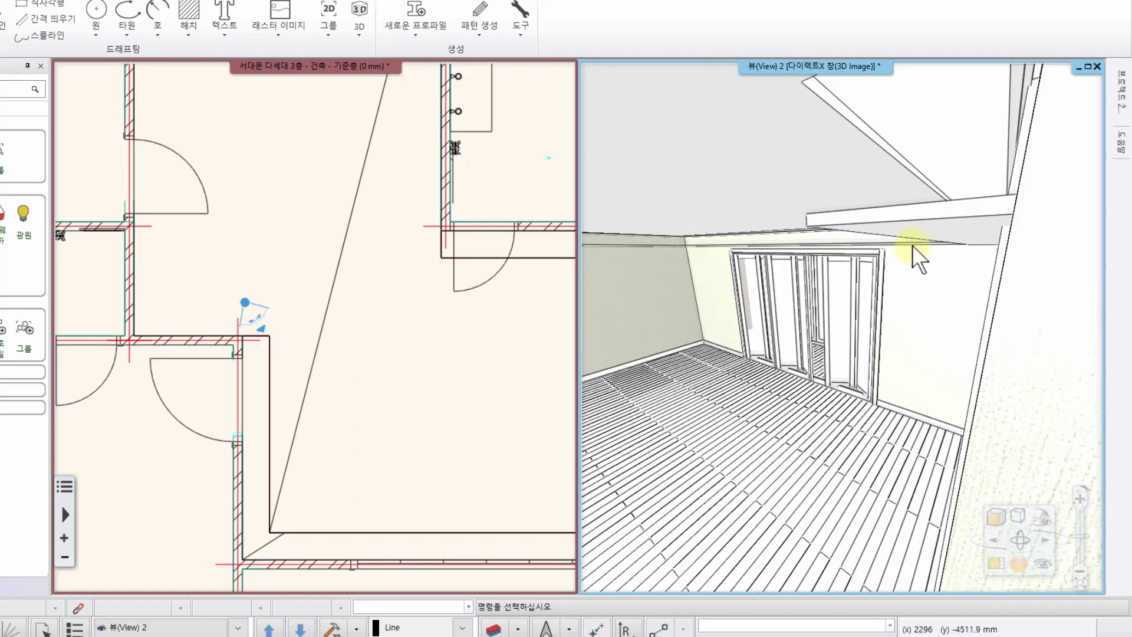
pyautogui.moveTo(887, 181); pyautogui.dragTo(889, 189)
pyautogui.click(889, 189)
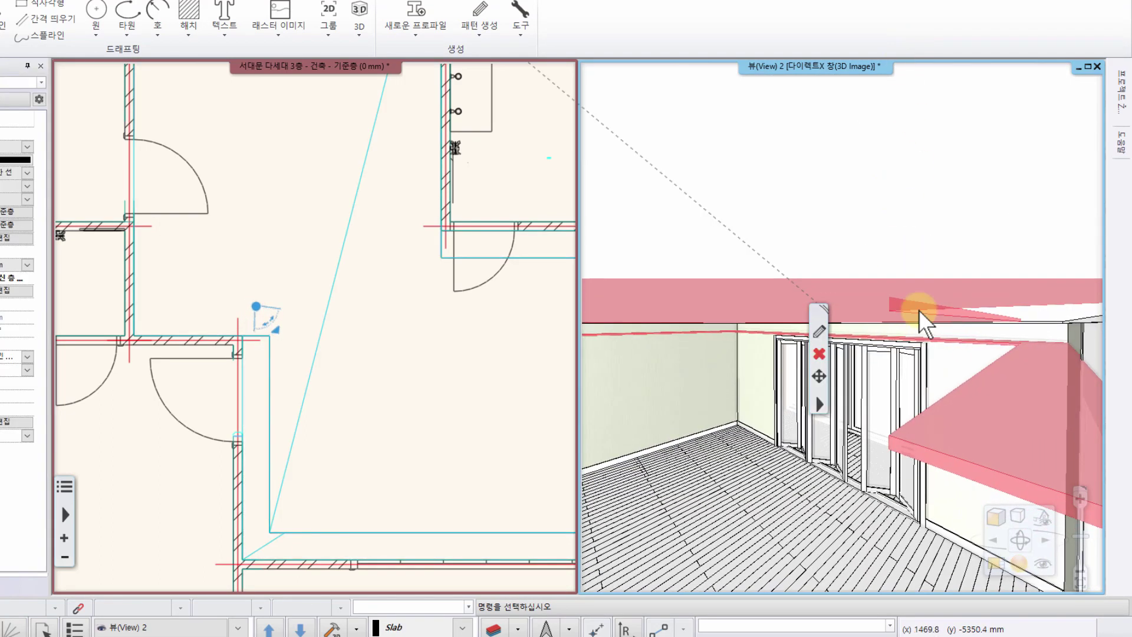
pyautogui.moveTo(920, 310); pyautogui.dragTo(793, 12, button='middle')
pyautogui.press('Escape')
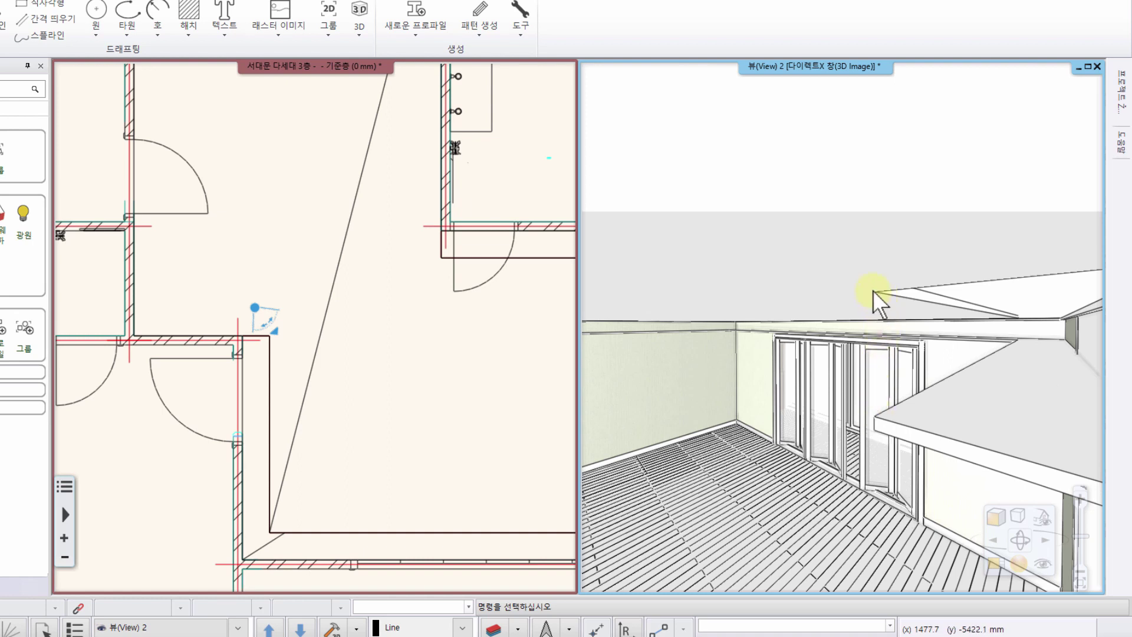
pyautogui.moveTo(896, 404); pyautogui.dragTo(900, 318, button='middle')
# Set the border offset of the inserted Plain perimeter object to 100 mm in the solid ceiling's properties and apply it.
pyautogui.rightClick(821, 262)
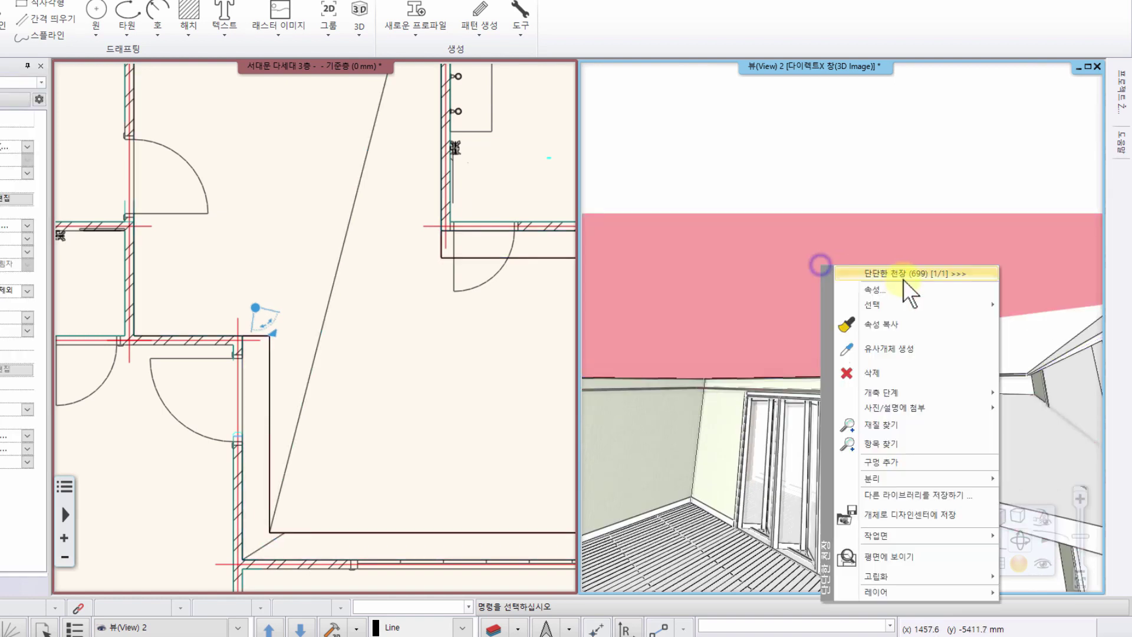
pyautogui.click(895, 291)
pyautogui.moveTo(435, 214); pyautogui.dragTo(594, 264, button='middle')
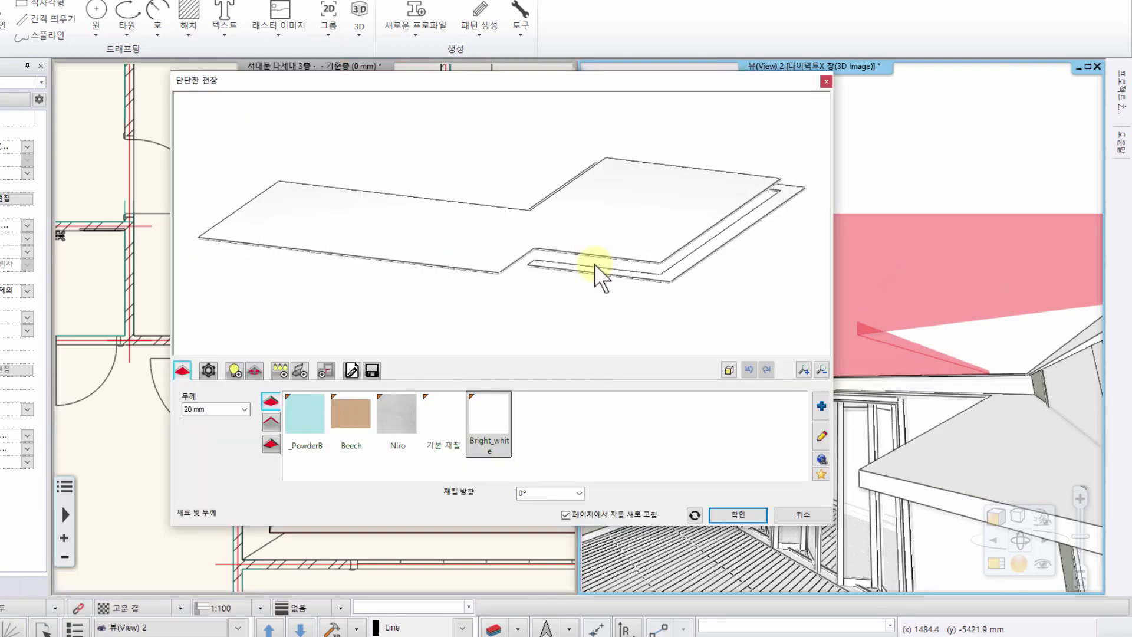
pyautogui.scroll(4, 594, 264)
pyautogui.moveTo(497, 217); pyautogui.dragTo(477, 253, button='middle')
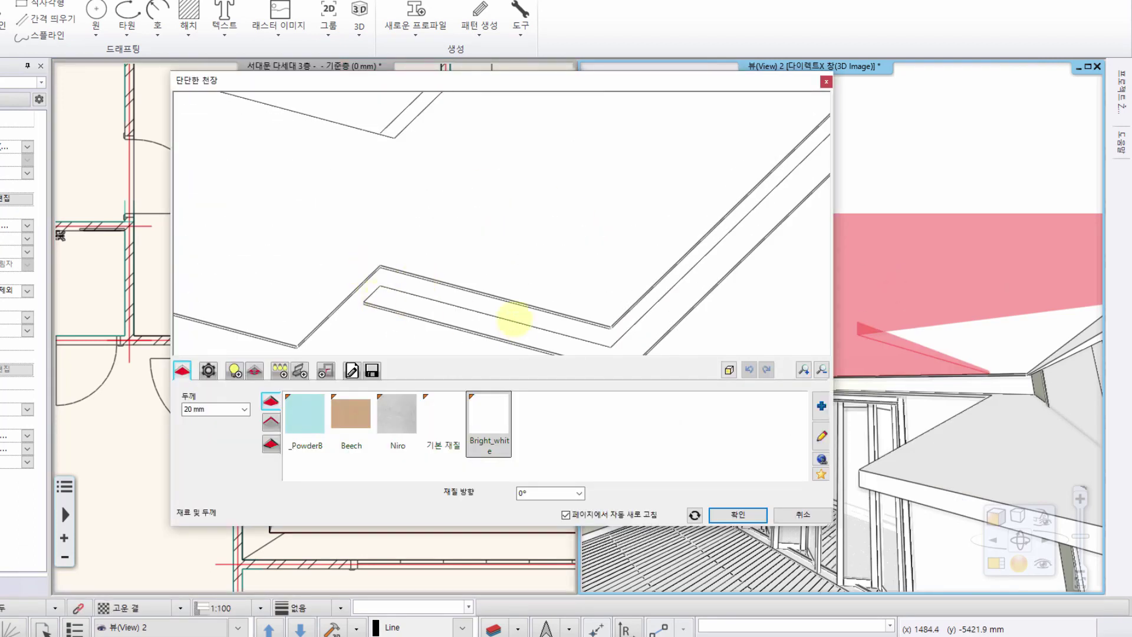
pyautogui.moveTo(515, 319); pyautogui.dragTo(483, 251, button='middle')
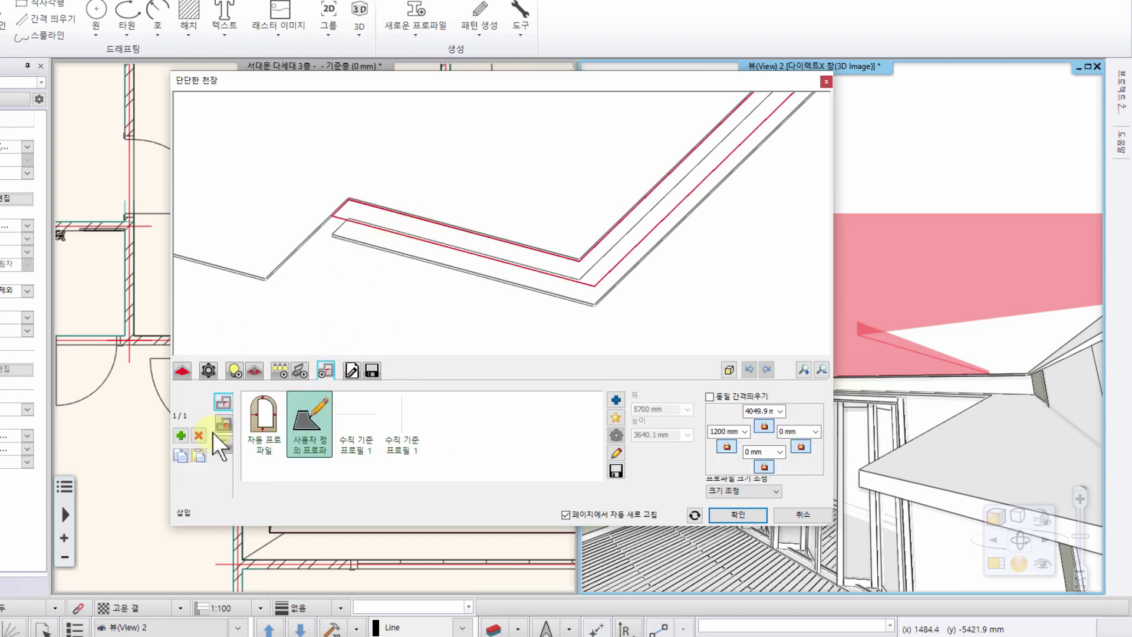
pyautogui.click(223, 424)
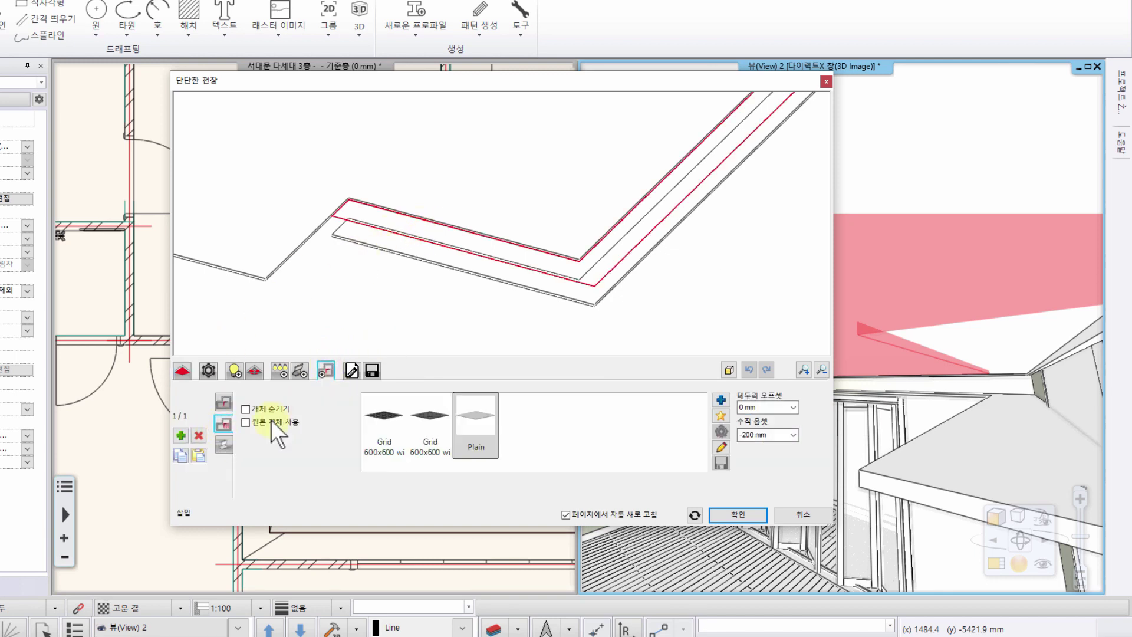
pyautogui.click(775, 406)
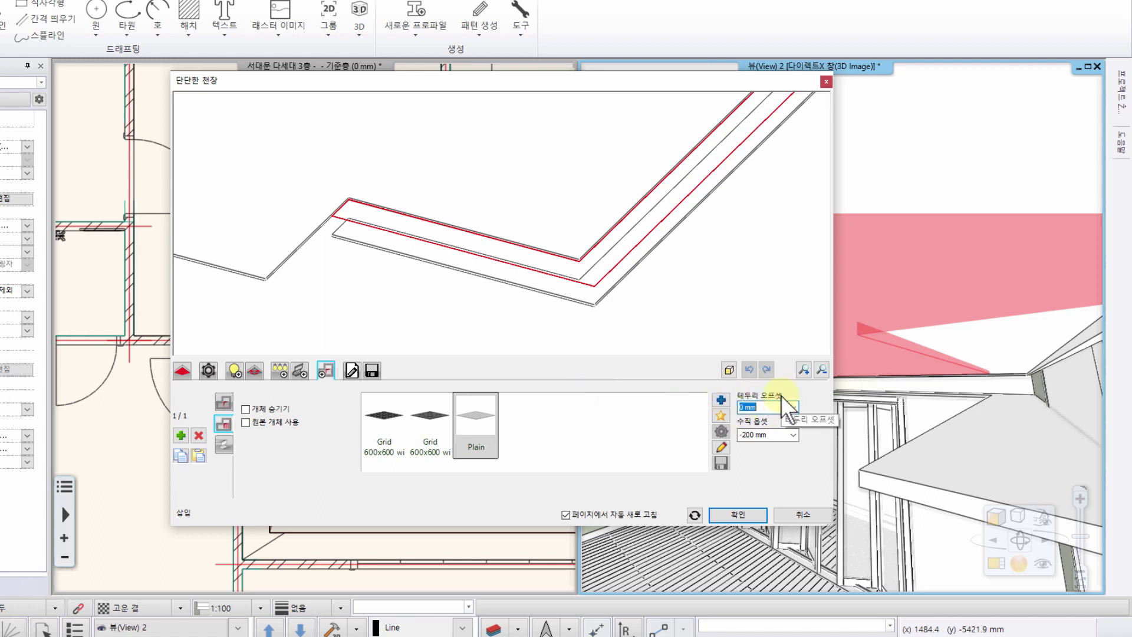
pyautogui.press('Return')
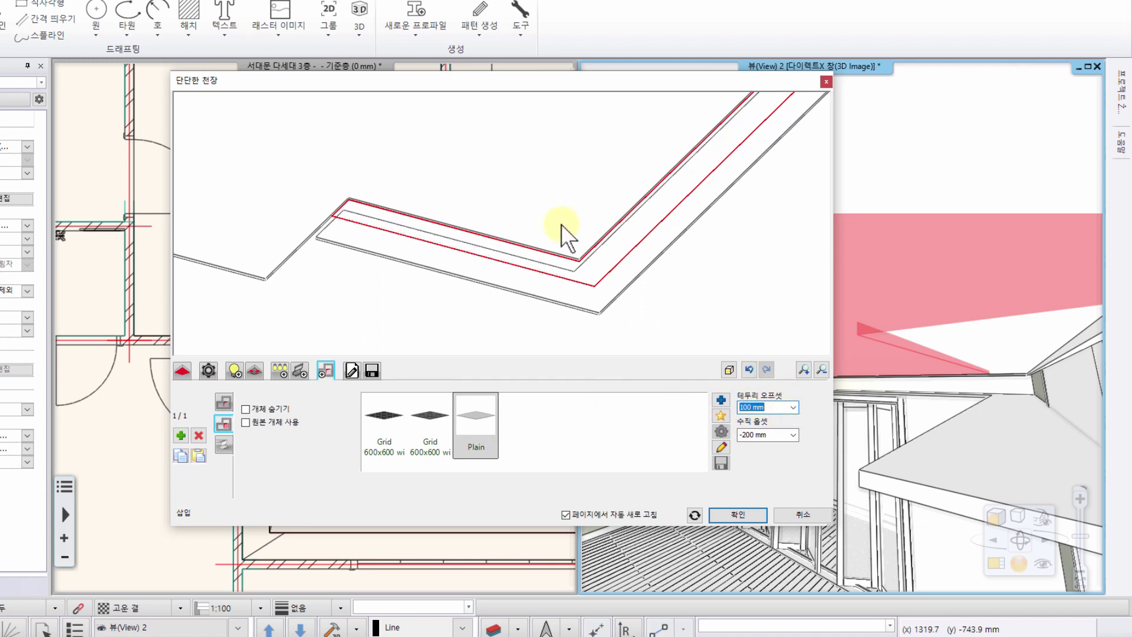
pyautogui.scroll(2, 551, 240)
pyautogui.click(750, 514)
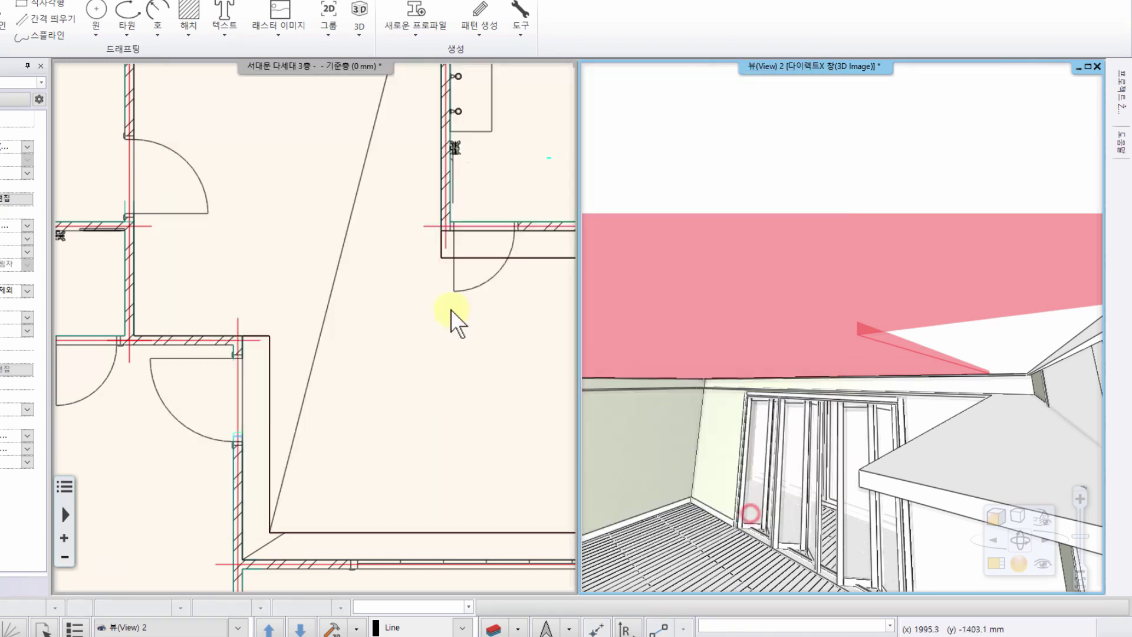
# Examine the open end of the widened perimeter strip in the 3D view and its outline in the floor plan.
pyautogui.moveTo(902, 397); pyautogui.dragTo(758, 435)
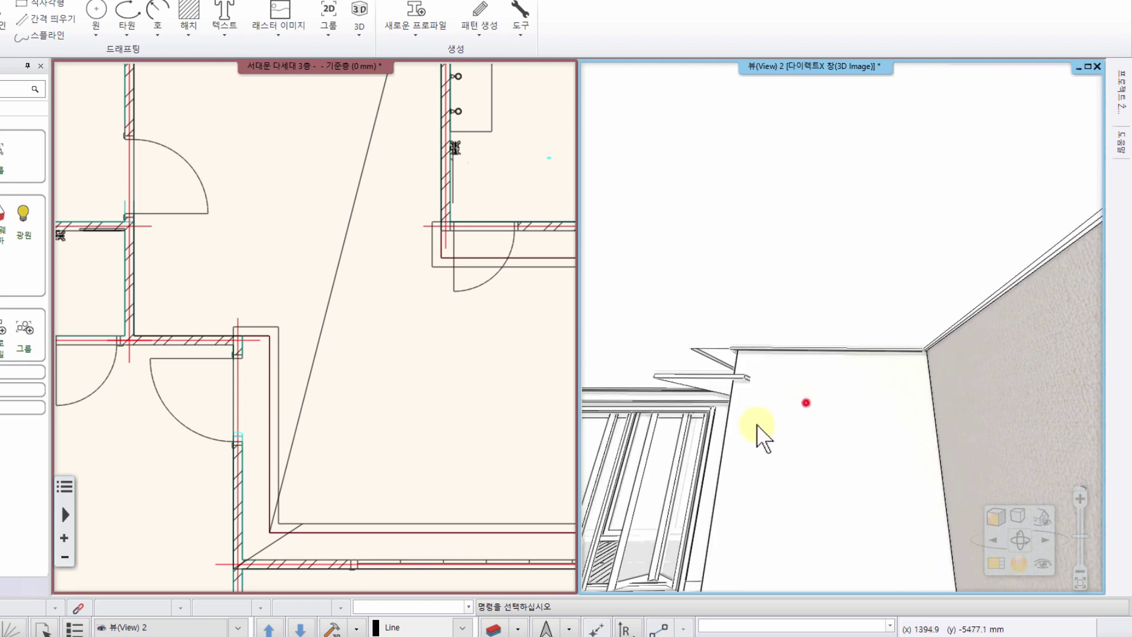
pyautogui.click(752, 450)
pyautogui.scroll(2, 726, 335)
pyautogui.press('Escape')
pyautogui.scroll(2, 867, 286)
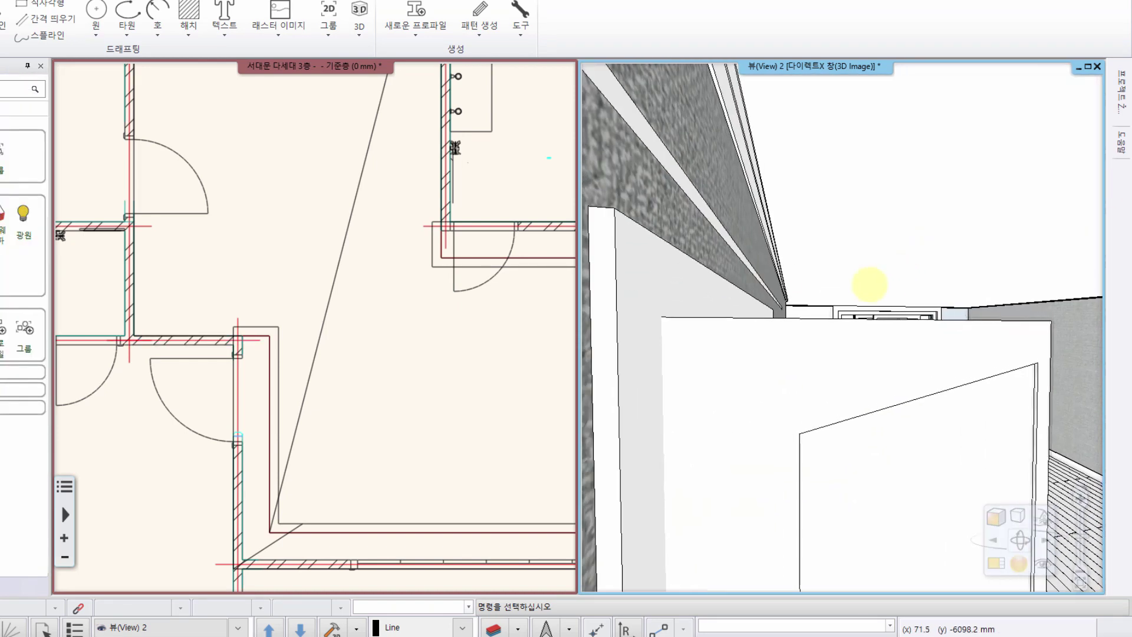
pyautogui.scroll(-2, 861, 309)
pyautogui.moveTo(818, 279); pyautogui.dragTo(841, 308)
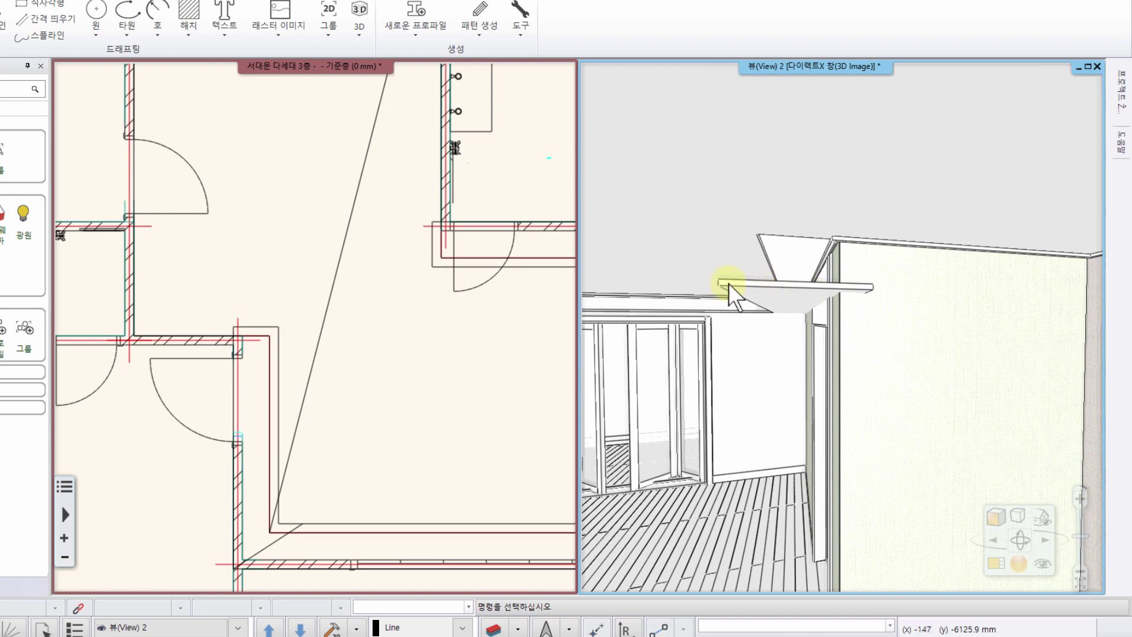
pyautogui.click(346, 246)
pyautogui.moveTo(415, 400); pyautogui.dragTo(312, 403, button='middle')
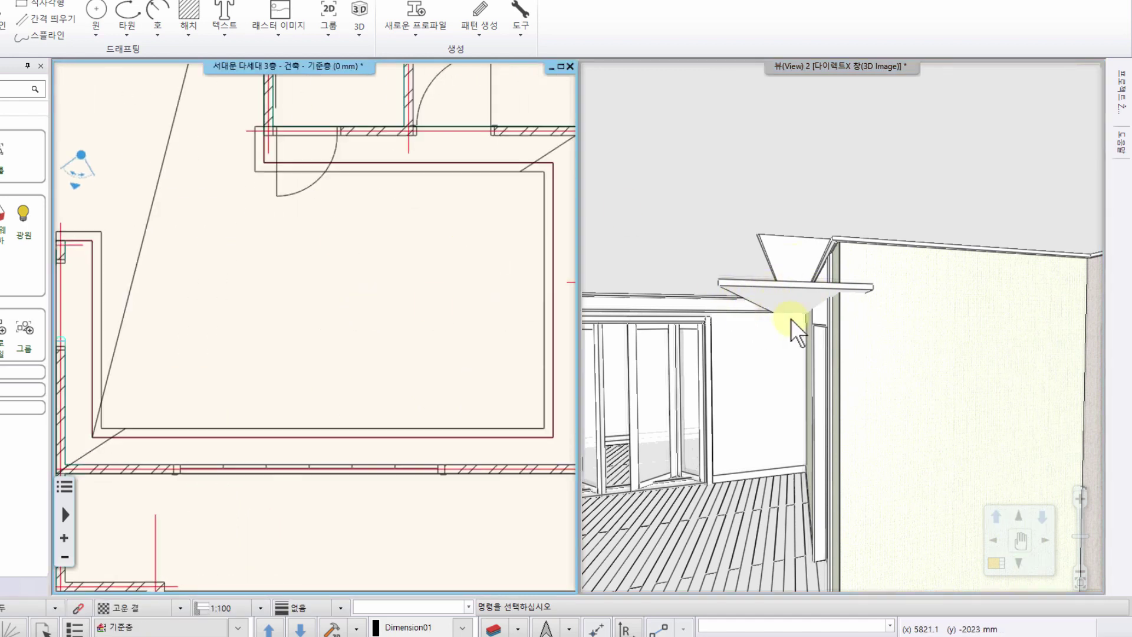
pyautogui.click(787, 298)
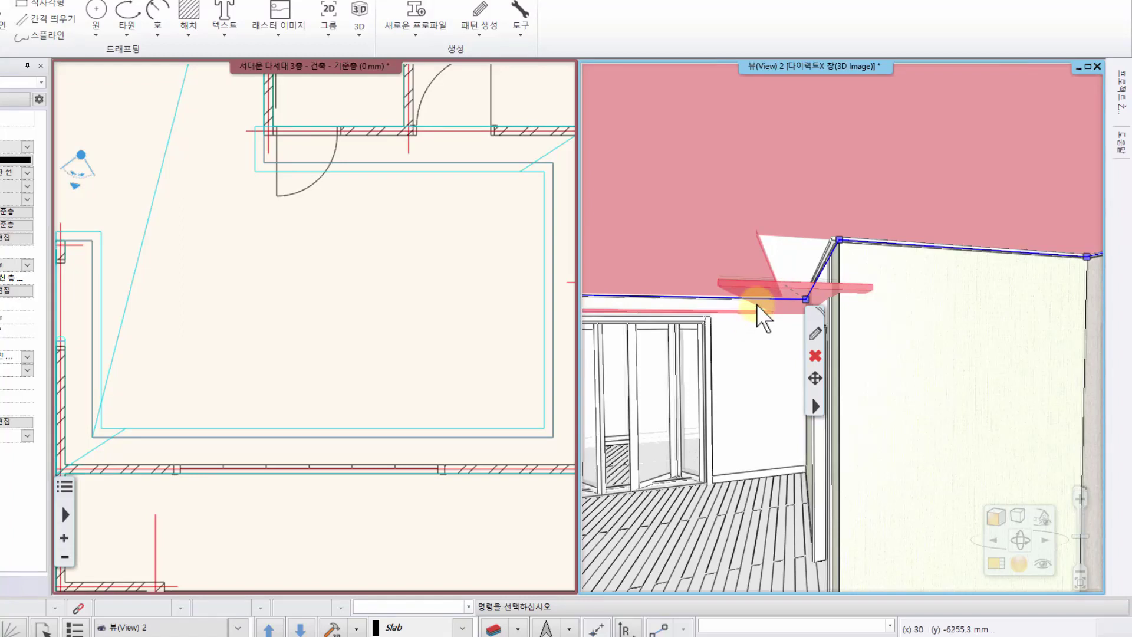
pyautogui.write('`')
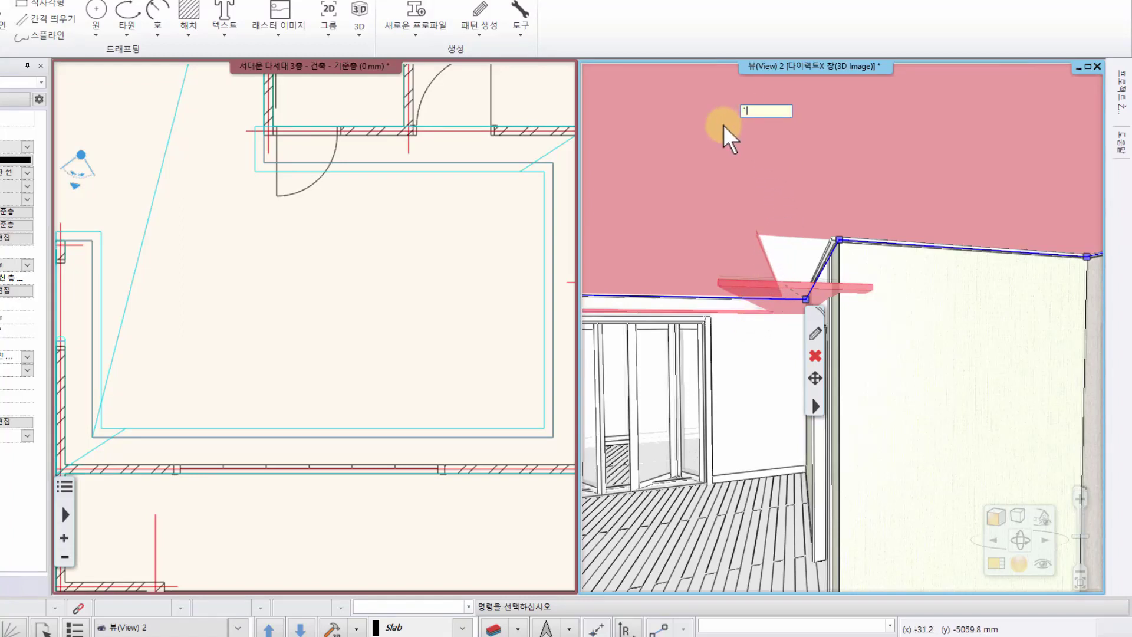
pyautogui.press('Escape')
pyautogui.press('Escape')
pyautogui.click(148, 210)
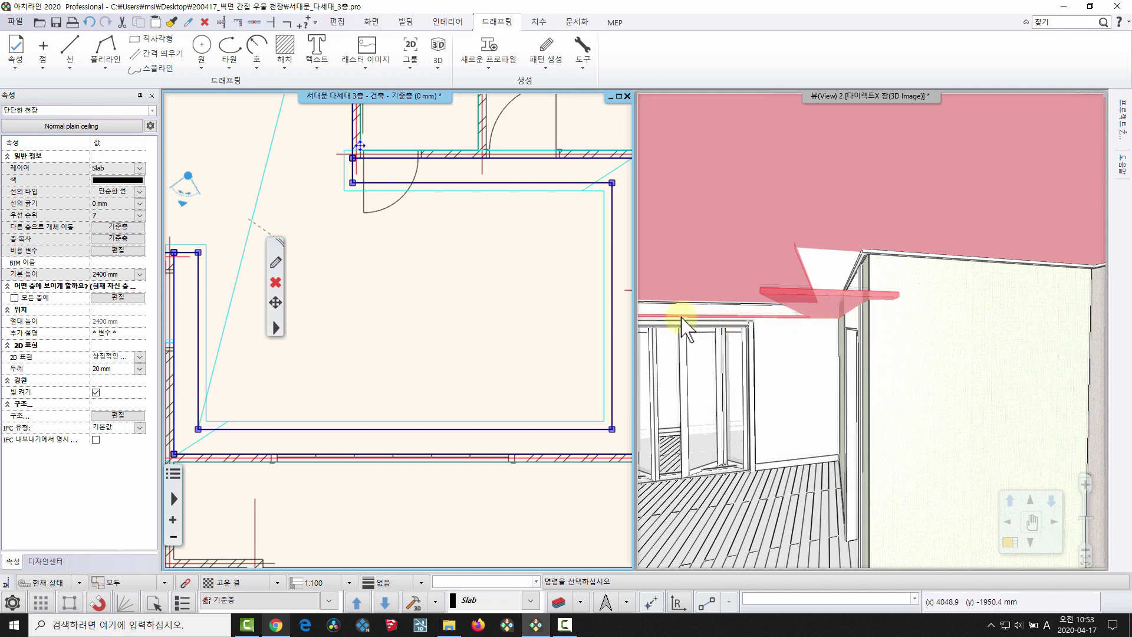
pyautogui.moveTo(297, 251); pyautogui.dragTo(363, 326, button='middle')
pyautogui.press('Escape')
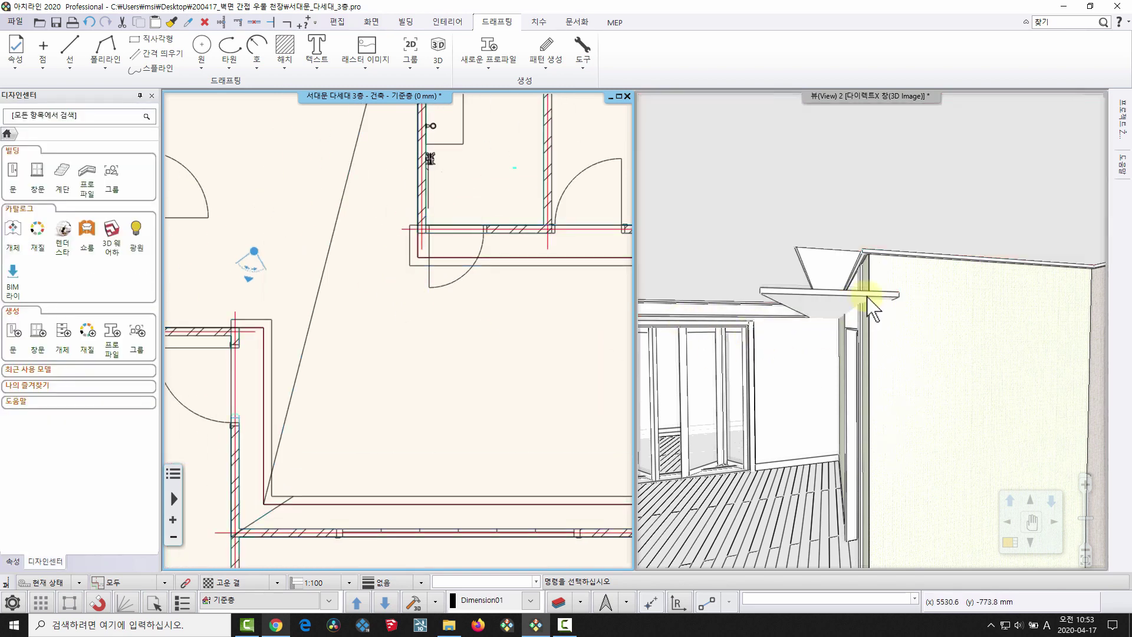
# Delete the living room's solid ceiling together with its lowered perimeter strip.
pyautogui.click(335, 325)
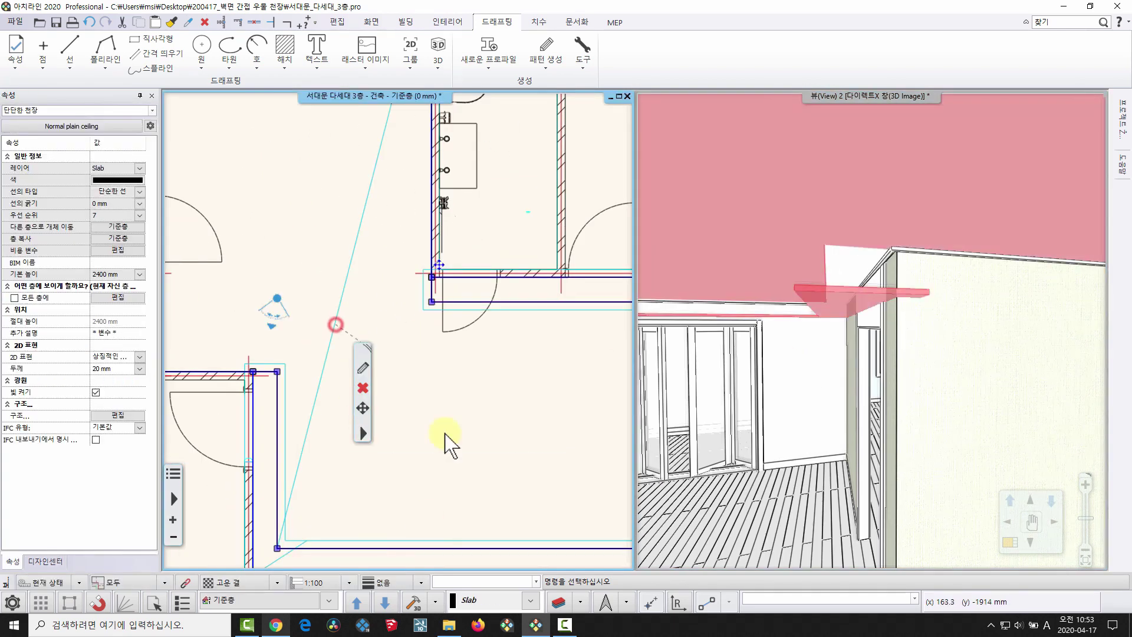
pyautogui.press('Escape')
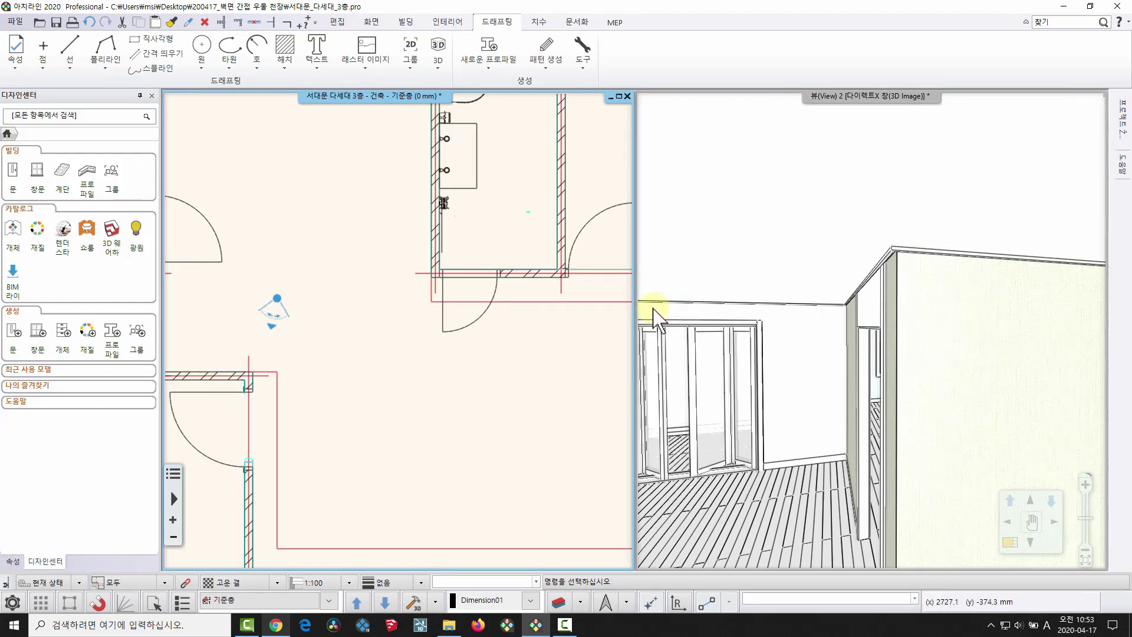
# Insert a normal automatic ceiling with the Normal plain ceiling style in the walled living-room area.
pyautogui.click(900, 322)
pyautogui.scroll(-5, 859, 353)
pyautogui.moveTo(924, 378); pyautogui.dragTo(854, 432, button='middle')
pyautogui.scroll(-2, 833, 375)
pyautogui.scroll(-8, 854, 431)
pyautogui.moveTo(894, 381)
pyautogui.mouseDown(button='middle')
pyautogui.moveTo(576, 51)
pyautogui.moveTo(929, 530)
pyautogui.moveTo(829, 247)
pyautogui.moveTo(753, 206)
pyautogui.mouseUp(button='middle')
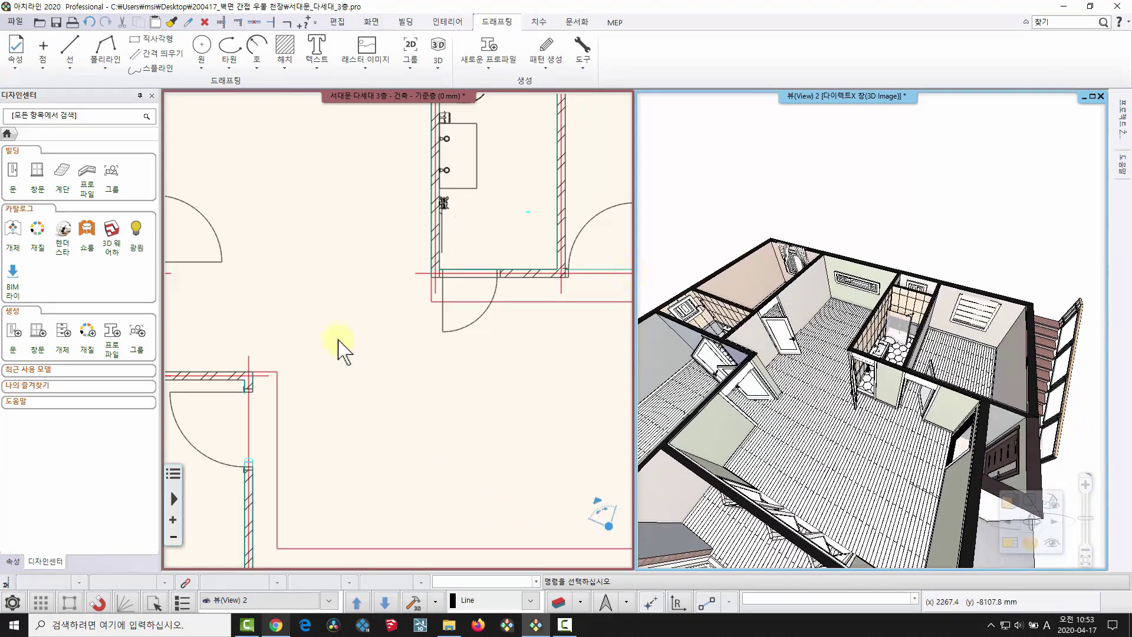
pyautogui.moveTo(333, 345); pyautogui.dragTo(317, 370, button='middle')
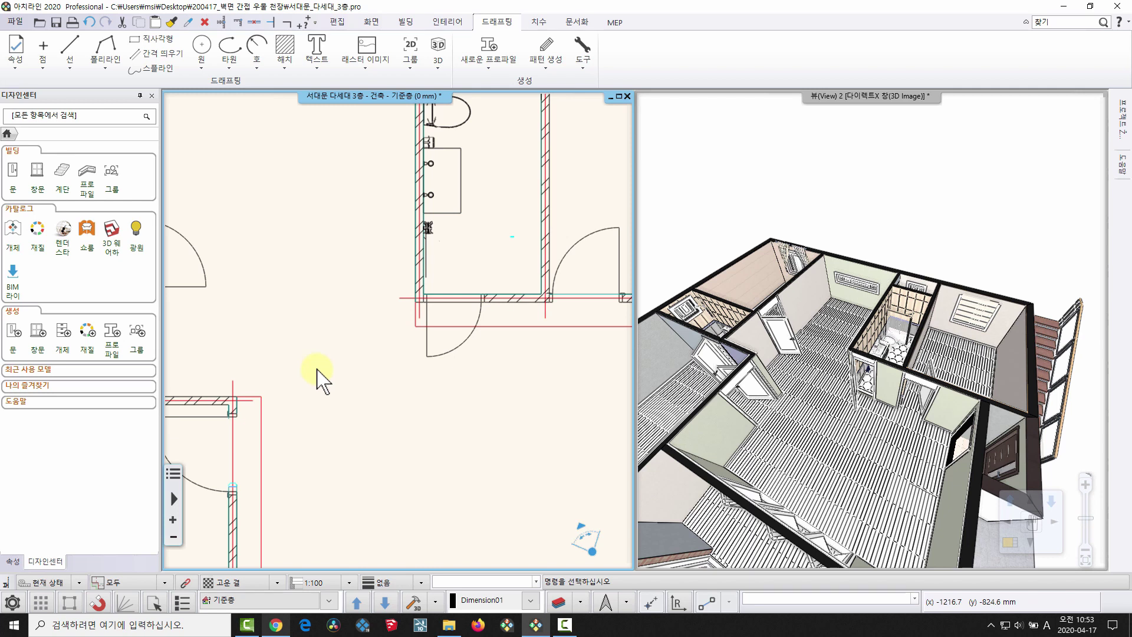
pyautogui.scroll(-3, 330, 378)
pyautogui.scroll(2, 442, 380)
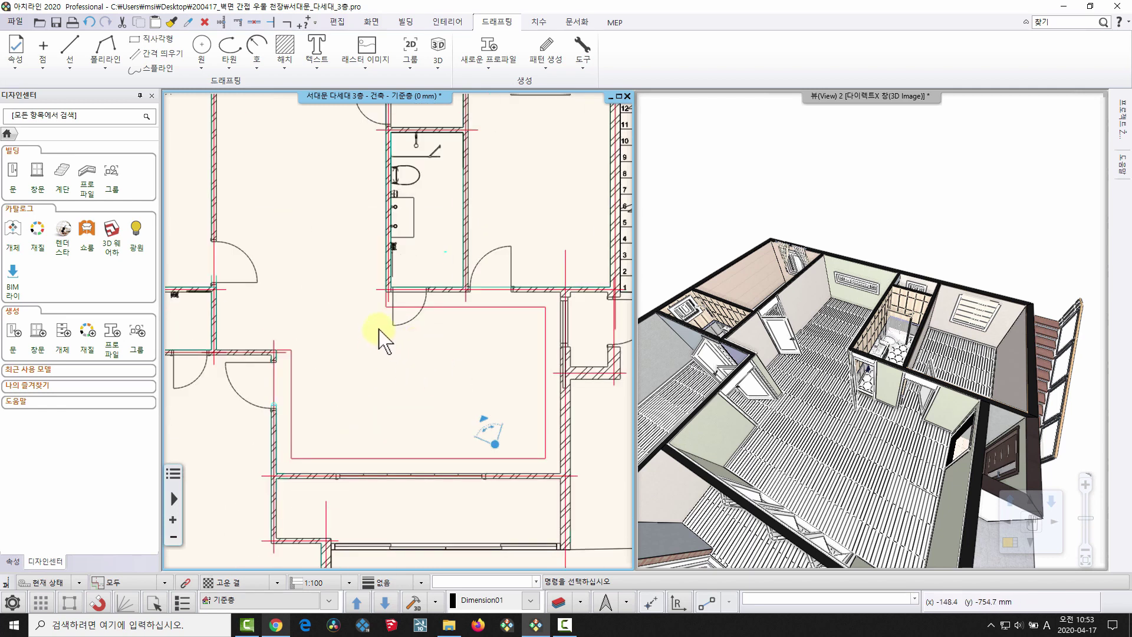
pyautogui.moveTo(379, 329); pyautogui.dragTo(365, 365, button='middle')
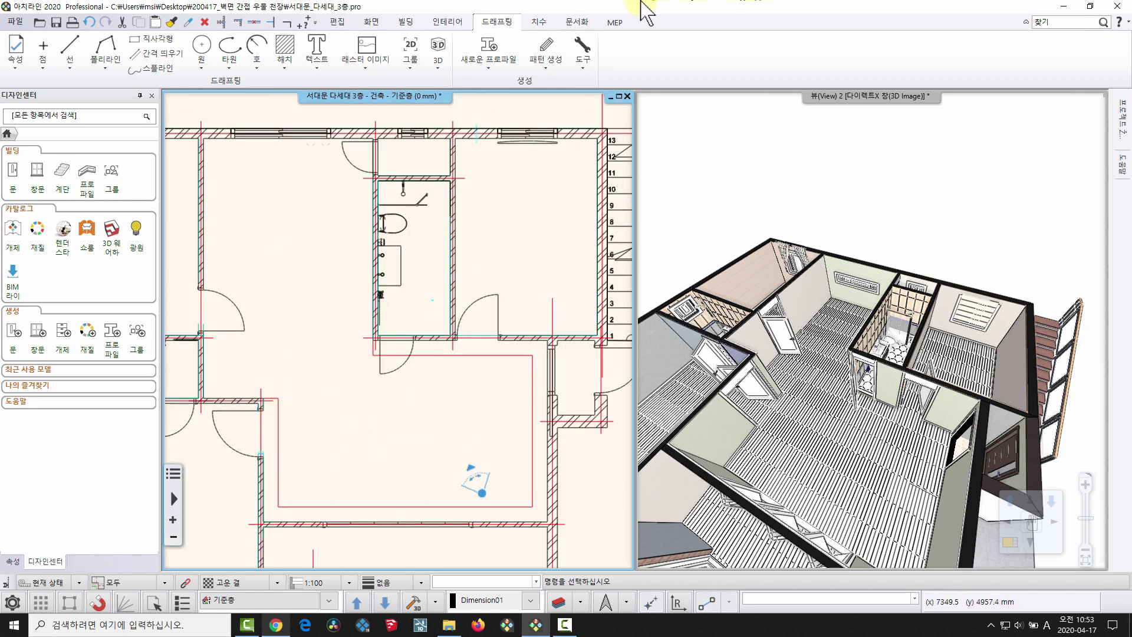
pyautogui.click(406, 22)
pyautogui.click(339, 66)
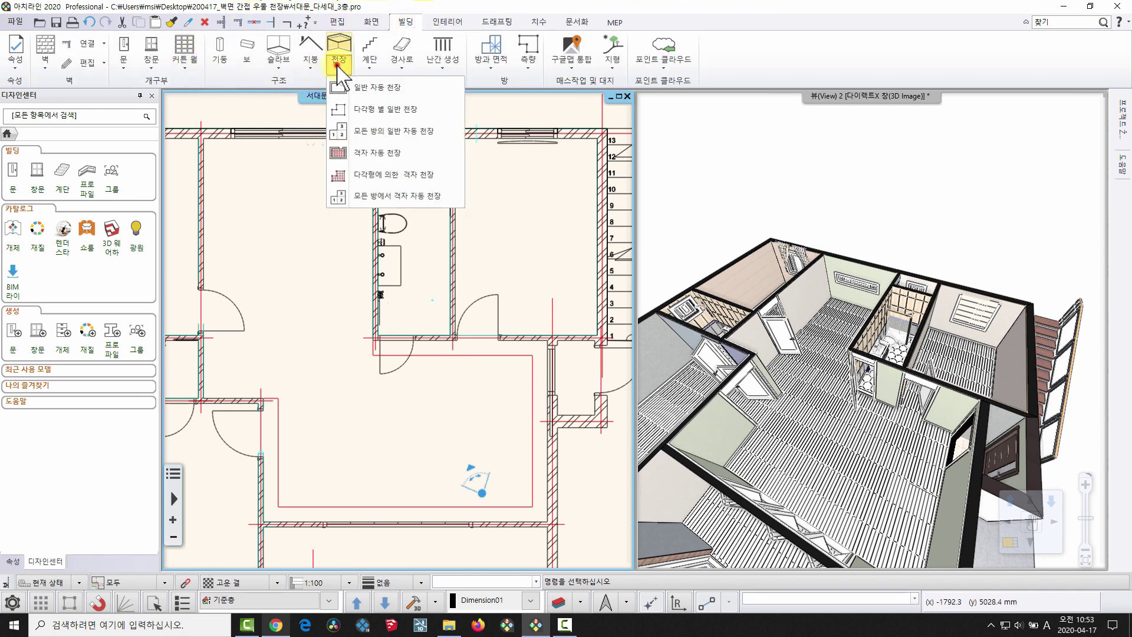
pyautogui.click(375, 87)
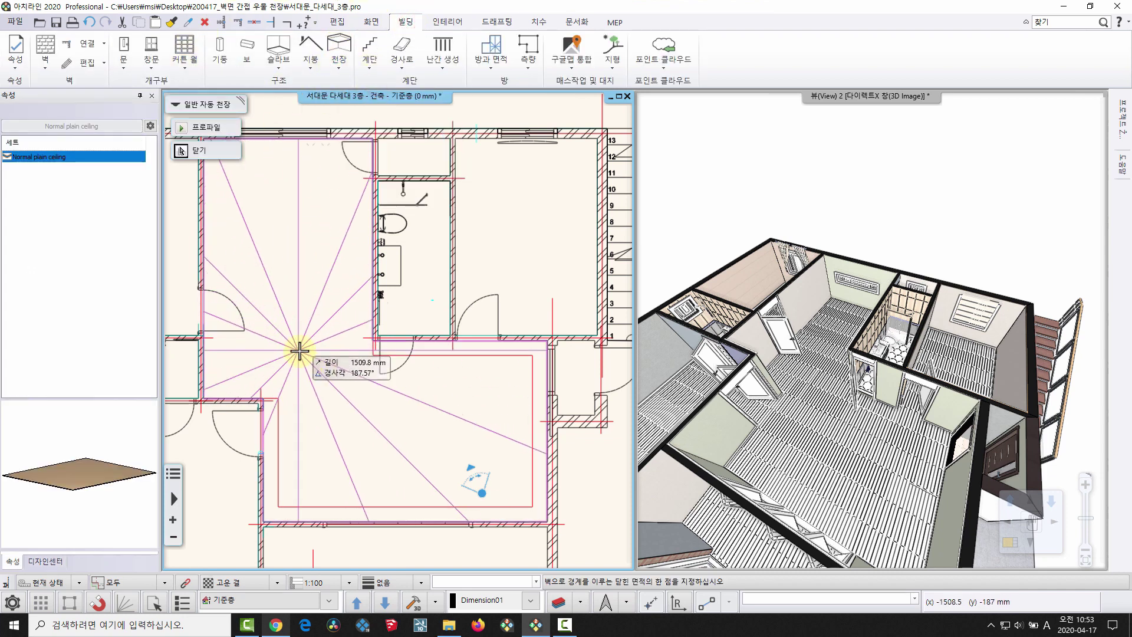
pyautogui.click(299, 351)
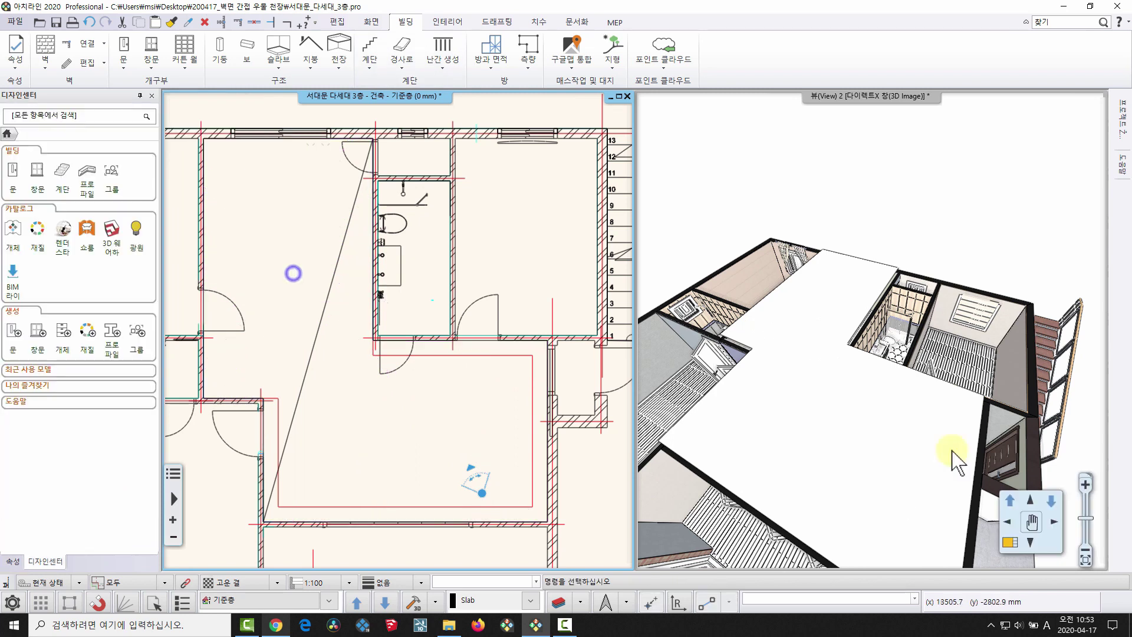
# Set the new living-room ceiling's base height to 2400 mm.
pyautogui.click(818, 423)
pyautogui.click(818, 389)
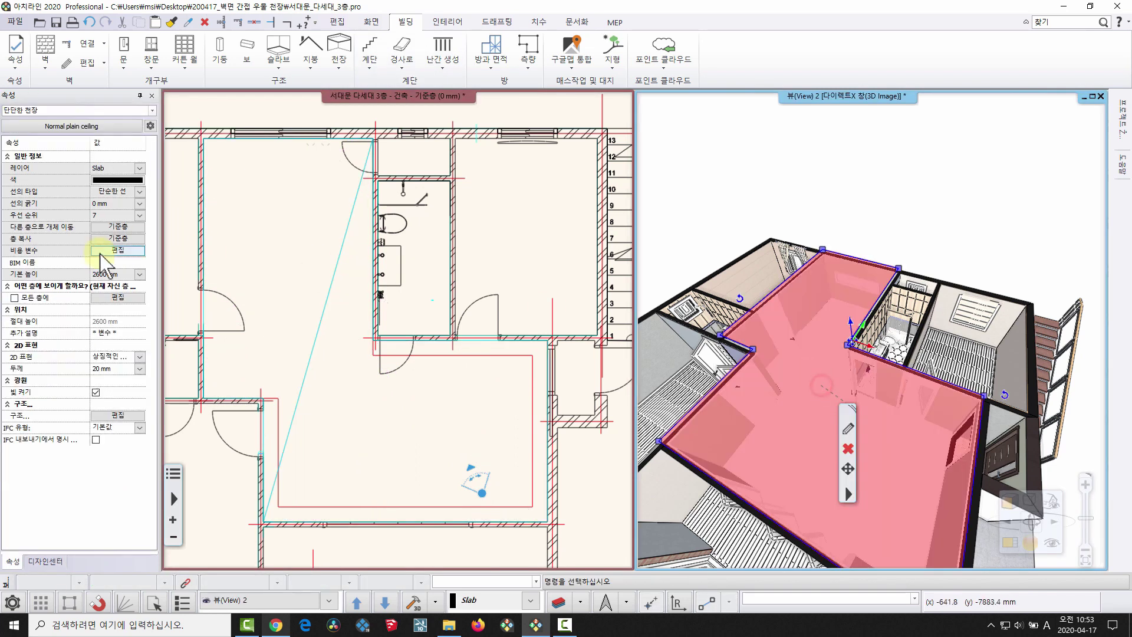
pyautogui.click(108, 274)
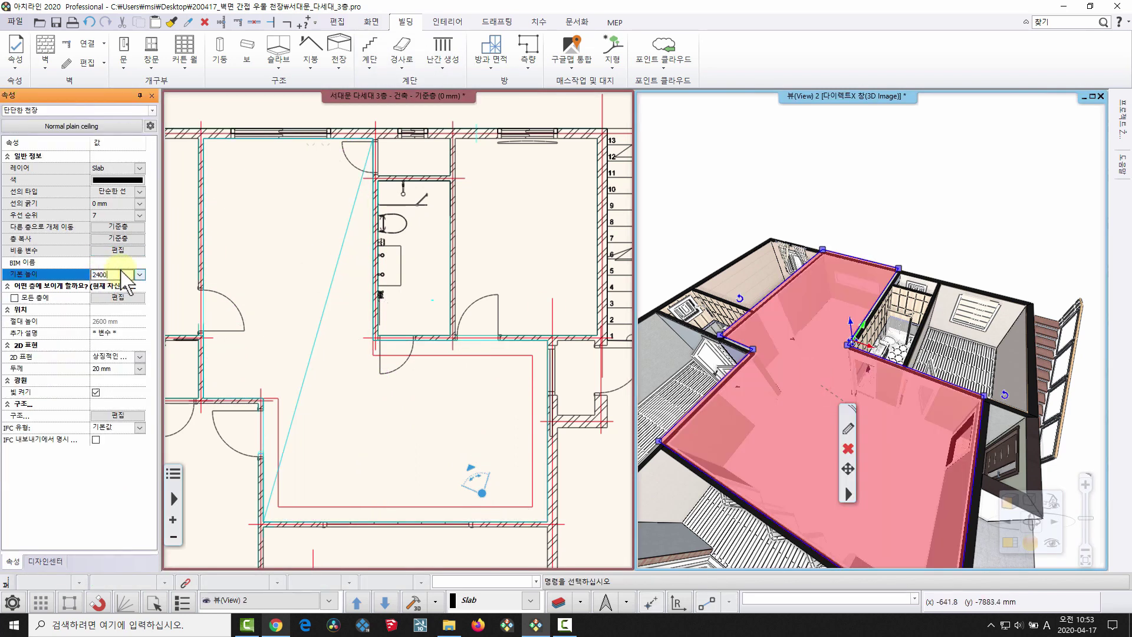
pyautogui.press('Return')
pyautogui.press('Escape')
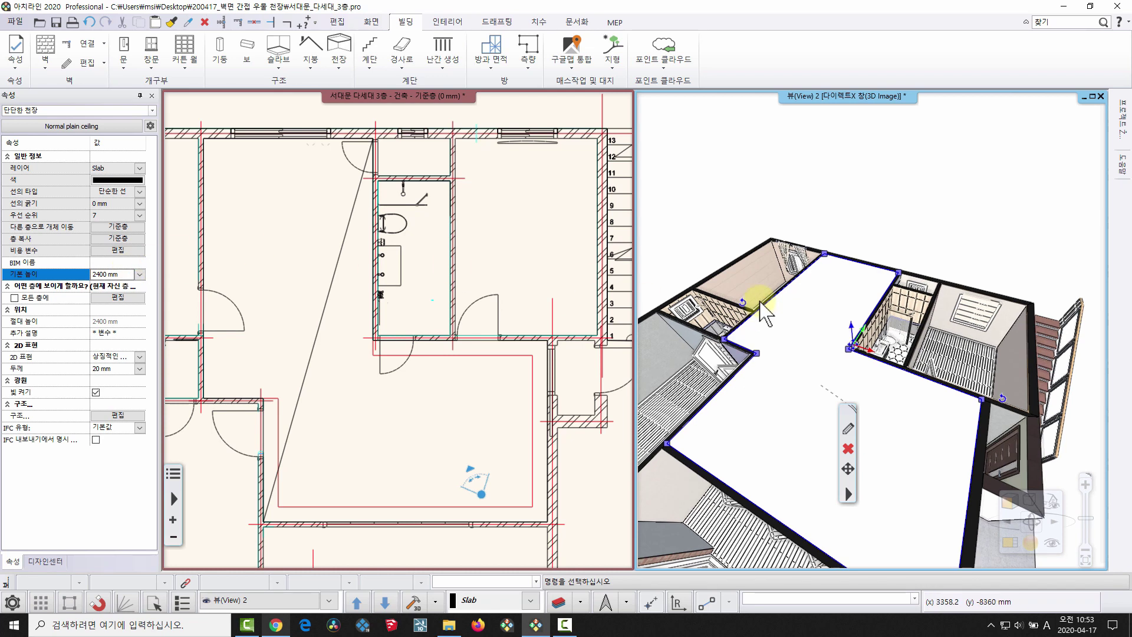
# Start a normal ceiling by polygon and place its first edge from the wall corner to the adjoining guide-line corner.
pyautogui.moveTo(301, 389); pyautogui.dragTo(305, 347, button='middle')
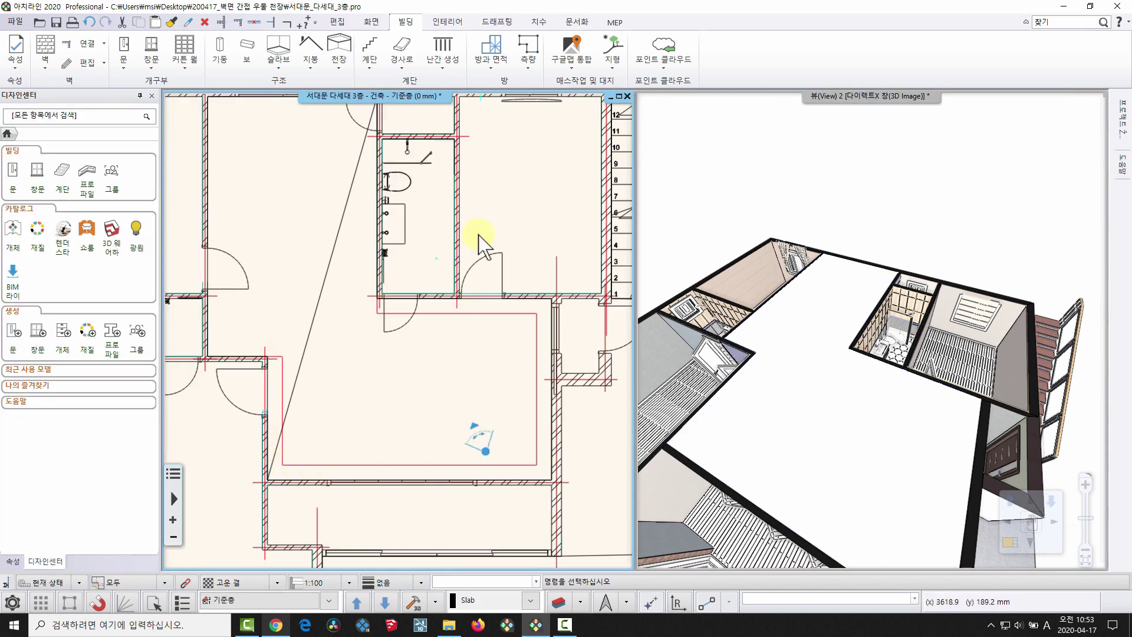
pyautogui.click(337, 62)
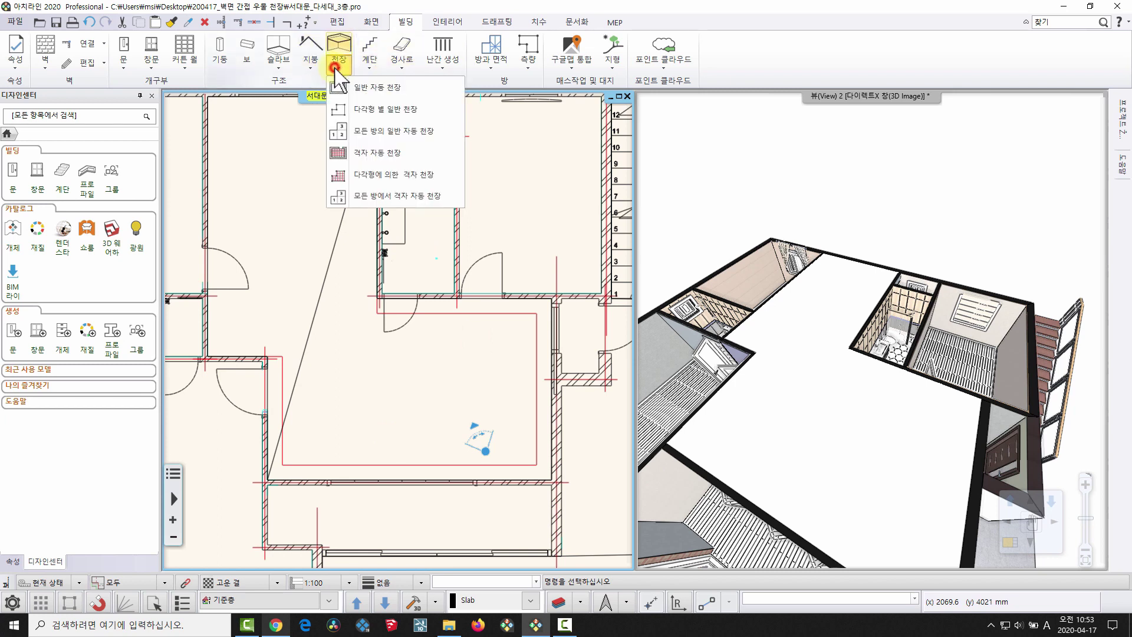
pyautogui.click(405, 115)
pyautogui.scroll(3, 260, 302)
pyautogui.scroll(1, 266, 302)
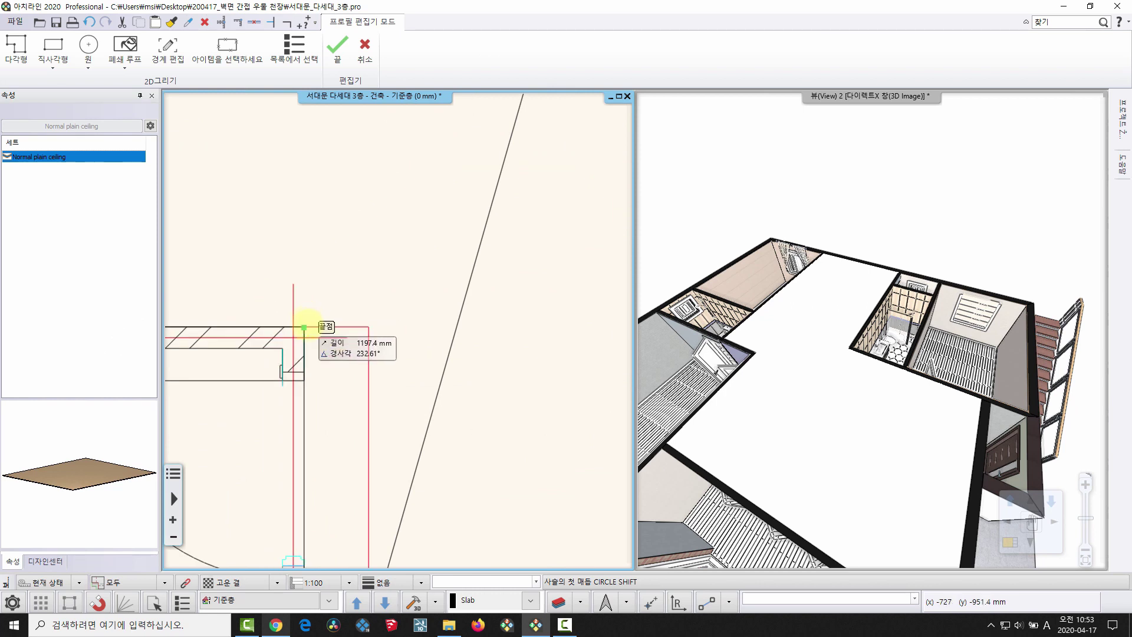
pyautogui.click(307, 326)
pyautogui.click(372, 328)
# Continue the ceiling polygon's inner edges through the remaining guide-outline corners, ending at the guide line's end beside the swing door.
pyautogui.moveTo(377, 343); pyautogui.dragTo(345, 49, button='middle')
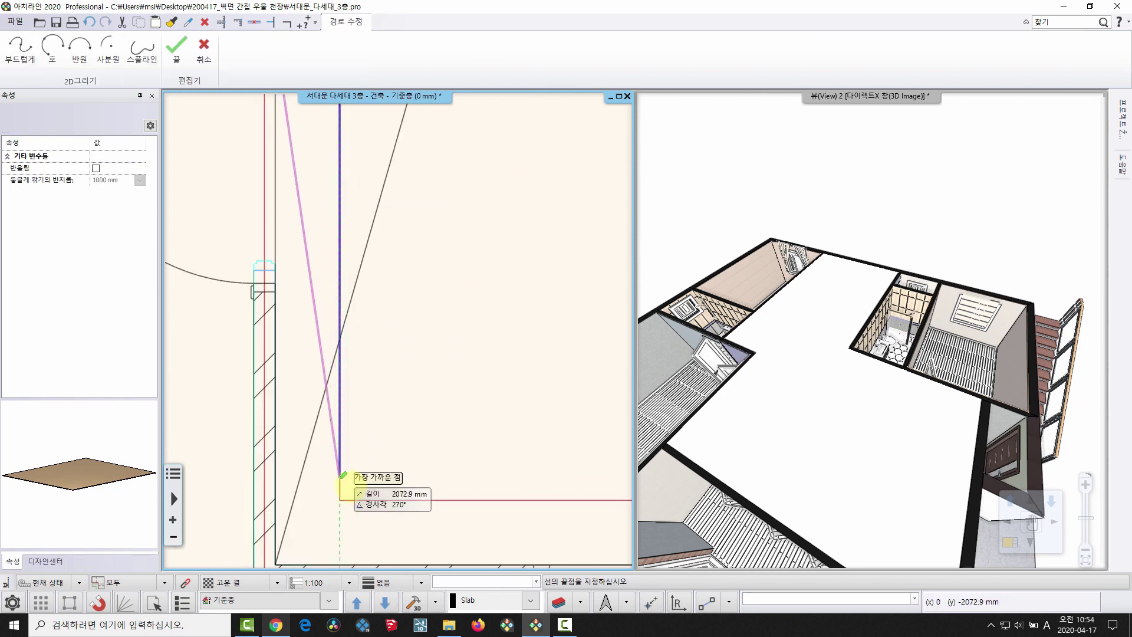
pyautogui.click(340, 496)
pyautogui.hotkey('ctrl', 'z')
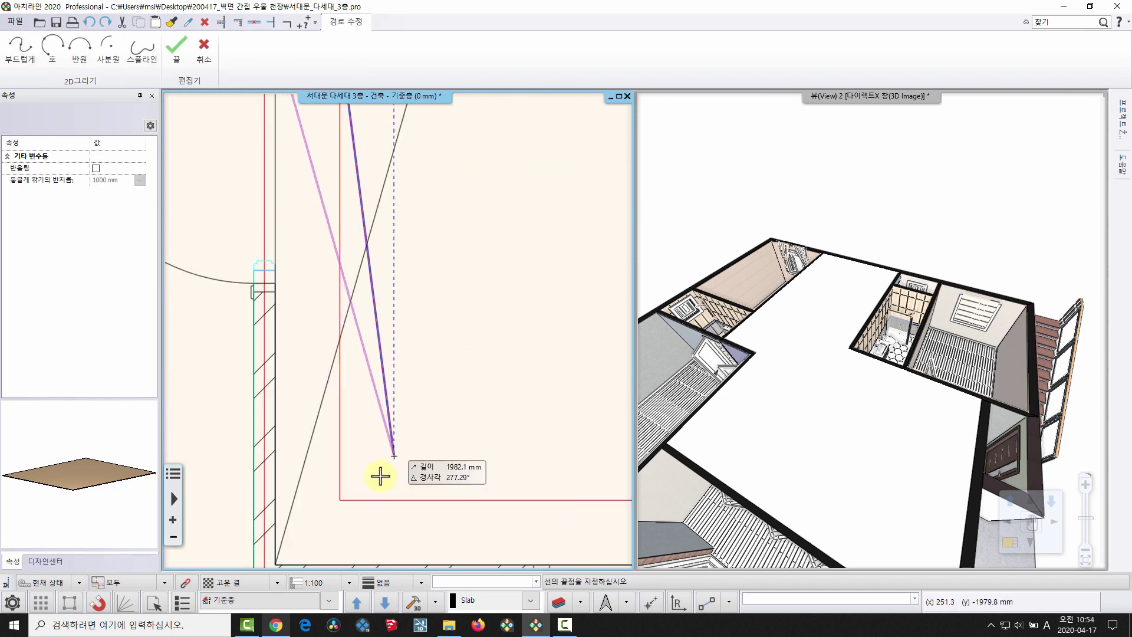
pyautogui.click(340, 500)
pyautogui.scroll(-4, 475, 405)
pyautogui.moveTo(595, 410); pyautogui.dragTo(342, 408, button='middle')
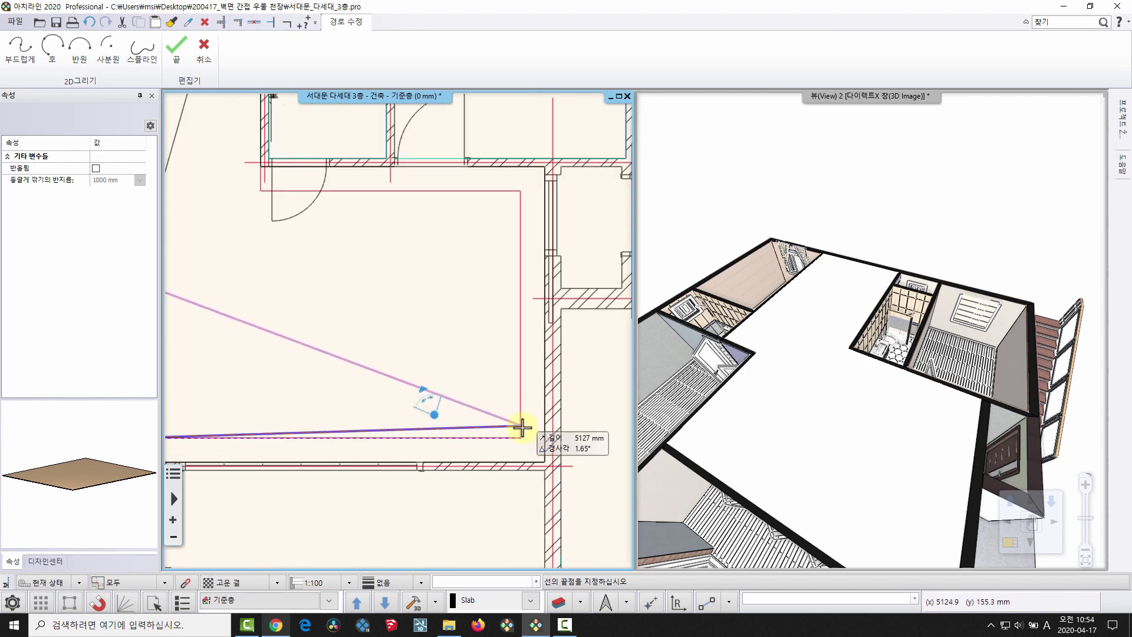
pyautogui.click(520, 438)
pyautogui.click(511, 192)
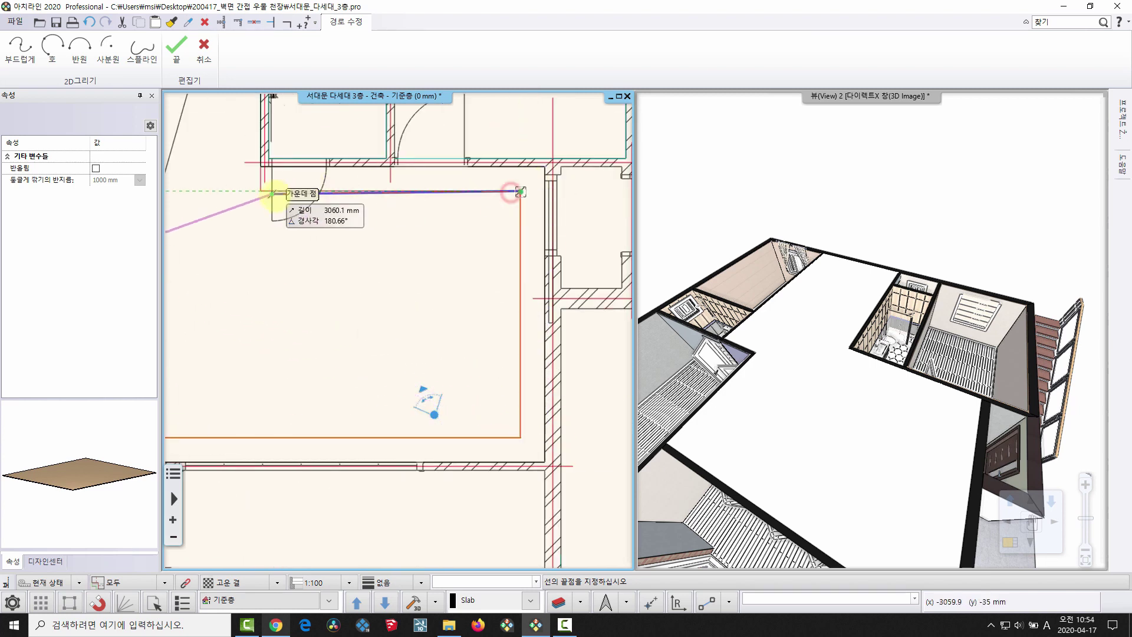
pyautogui.click(262, 190)
# Bring the ceiling outline back to the wall corner beside the door and trace it along that wall to the room corner near the entrance.
pyautogui.scroll(2, 266, 162)
pyautogui.moveTo(269, 177); pyautogui.dragTo(405, 412, button='middle')
pyautogui.scroll(2, 405, 414)
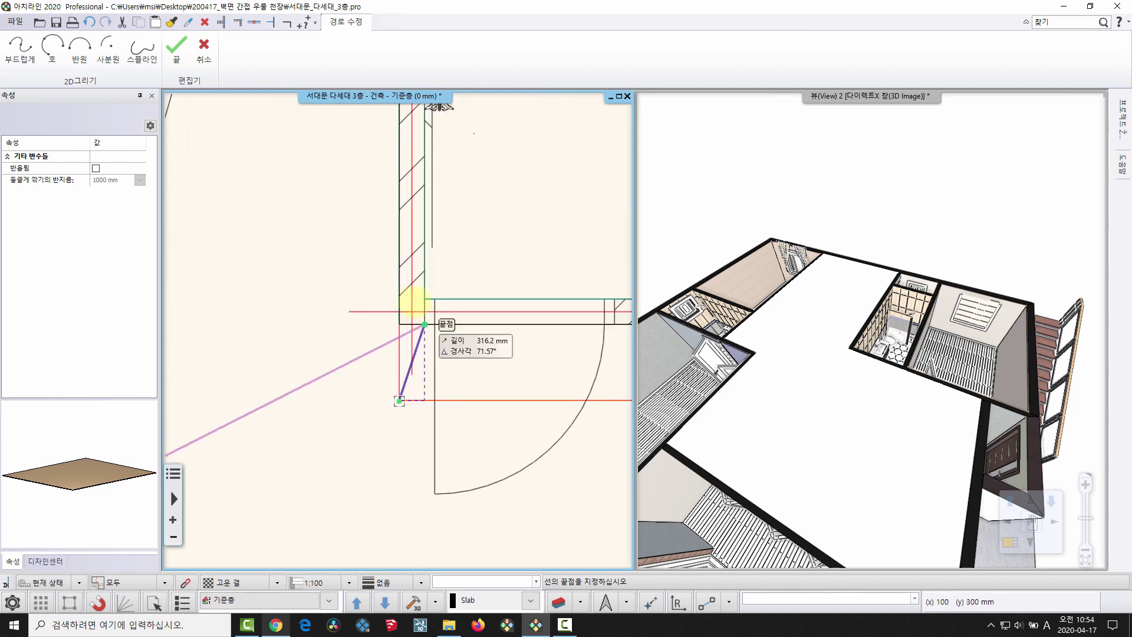
pyautogui.click(396, 320)
pyautogui.scroll(-4, 397, 322)
pyautogui.moveTo(622, 382); pyautogui.dragTo(168, 371, button='middle')
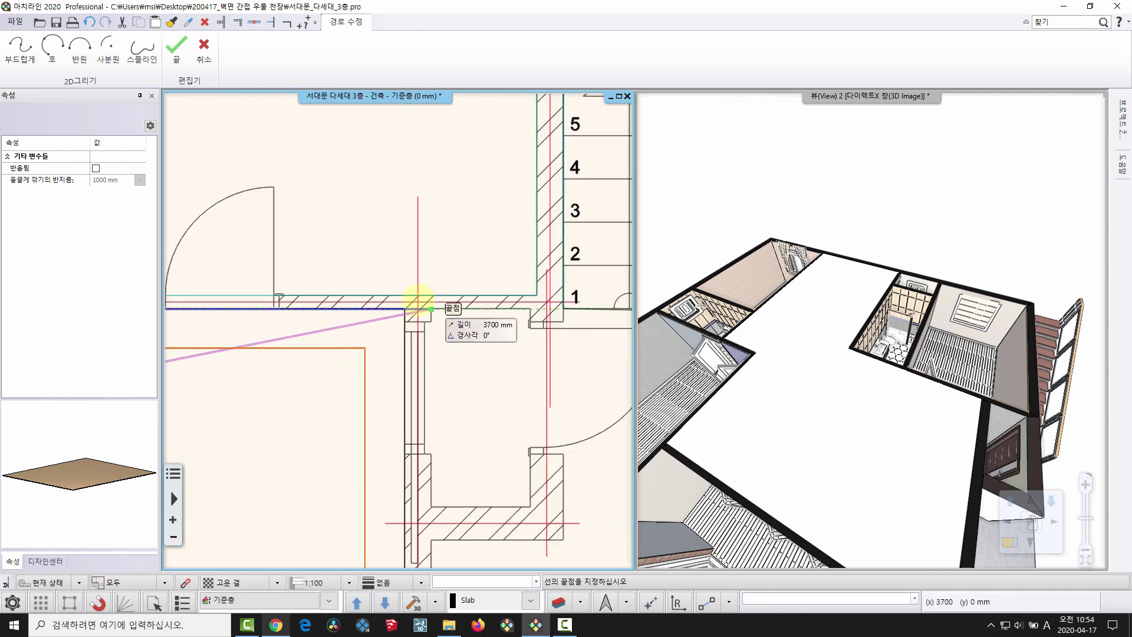
pyautogui.click(405, 307)
# Trace the outer edges down the side wall and along the balcony window wall to its opposite corner, and finish the ceiling polygon.
pyautogui.scroll(-3, 412, 328)
pyautogui.moveTo(365, 561); pyautogui.dragTo(415, 352, button='middle')
pyautogui.scroll(1, 425, 365)
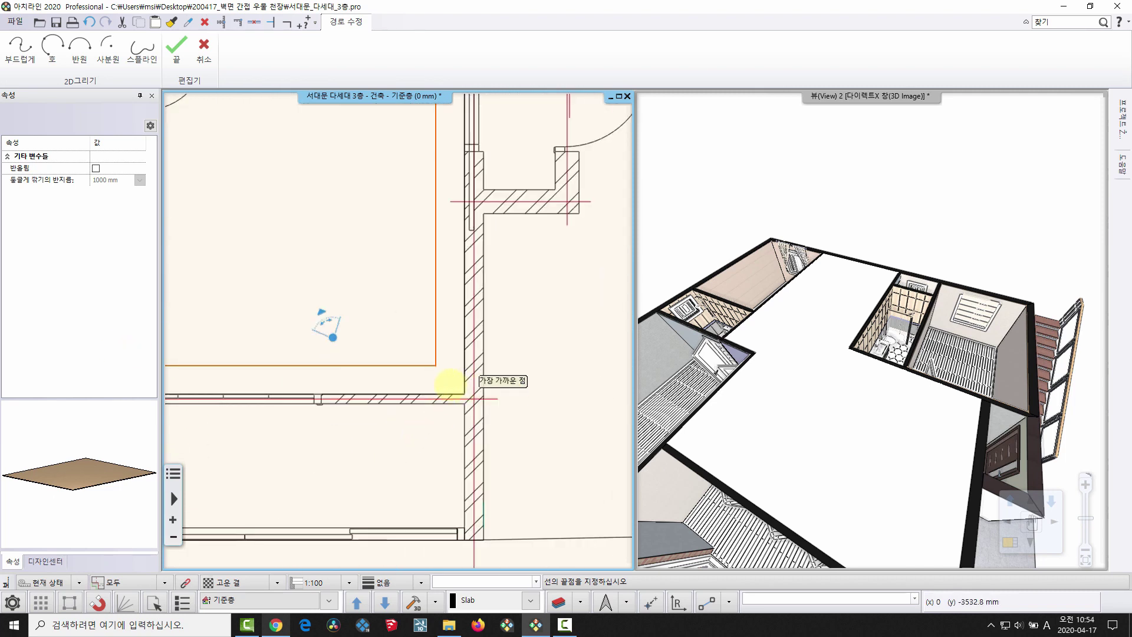
pyautogui.scroll(1, 445, 378)
pyautogui.click(453, 381)
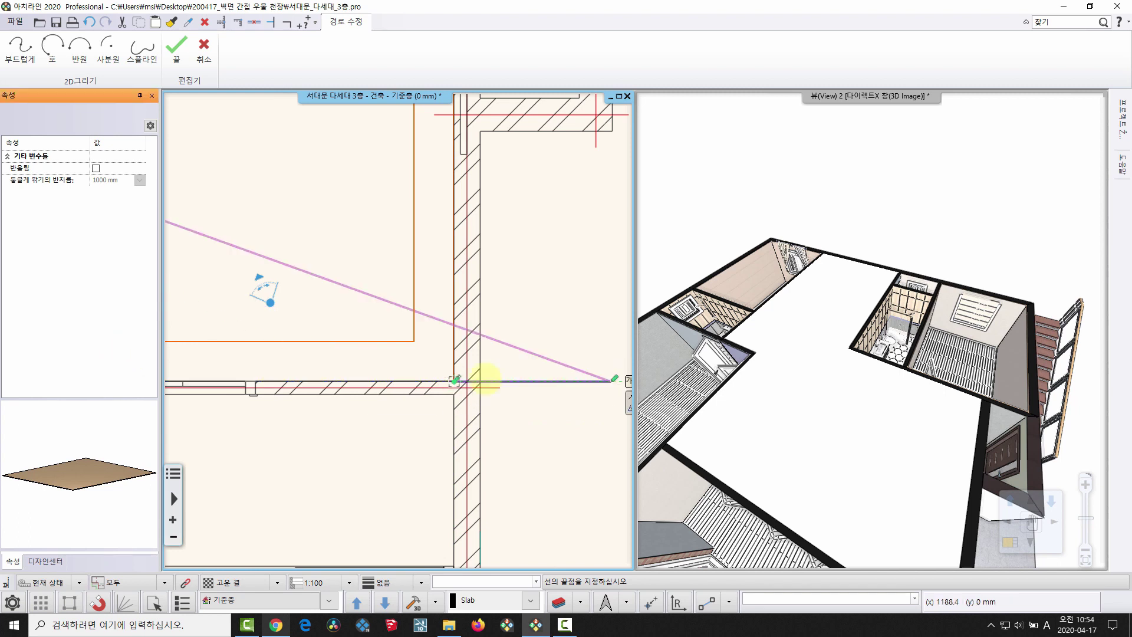
pyautogui.moveTo(237, 386); pyautogui.dragTo(613, 407, button='middle')
pyautogui.scroll(1, 398, 427)
pyautogui.scroll(1, 398, 429)
pyautogui.click(301, 404)
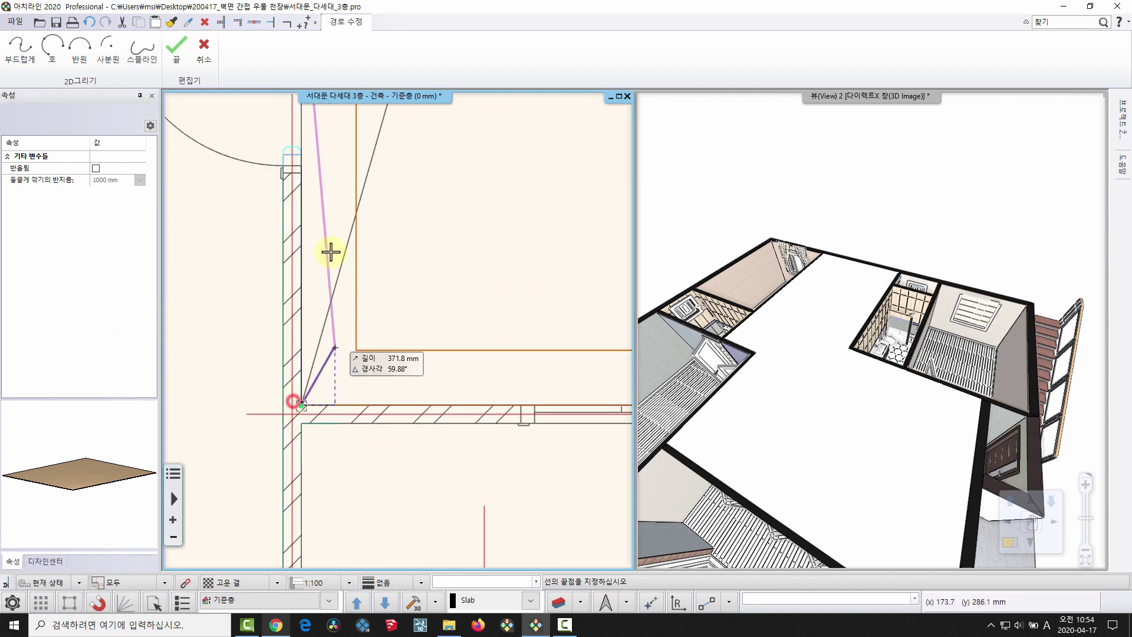
pyautogui.moveTo(313, 189); pyautogui.dragTo(297, 324, button='middle')
pyautogui.moveTo(296, 194); pyautogui.dragTo(305, 312, button='middle')
pyautogui.moveTo(311, 557); pyautogui.dragTo(345, 395, button='middle')
pyautogui.scroll(-1, 345, 395)
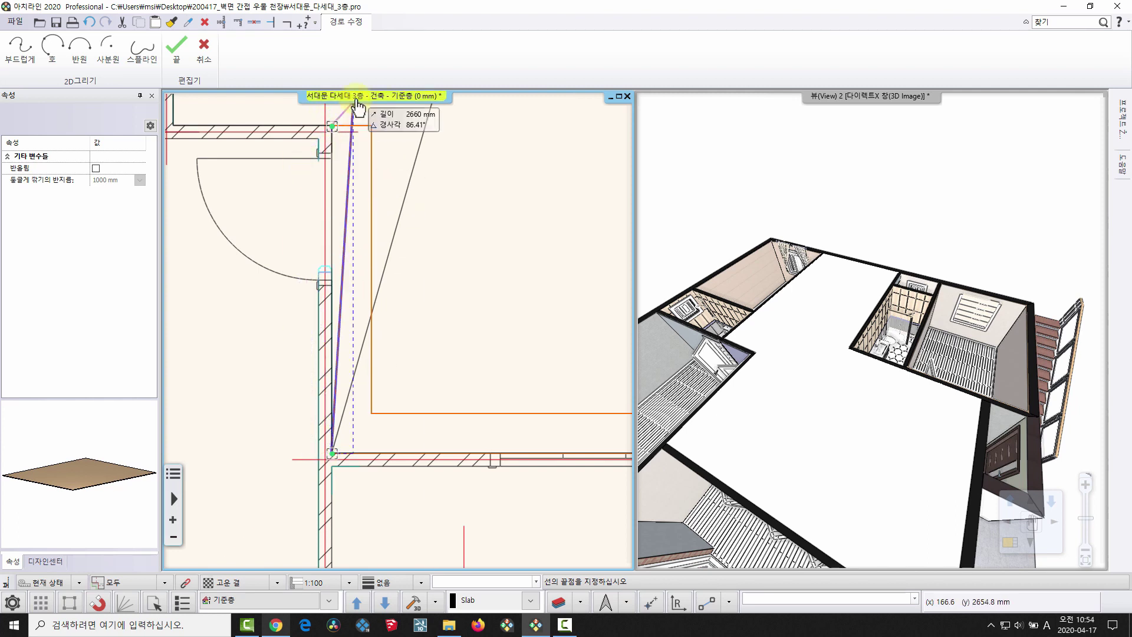
pyautogui.press('Return')
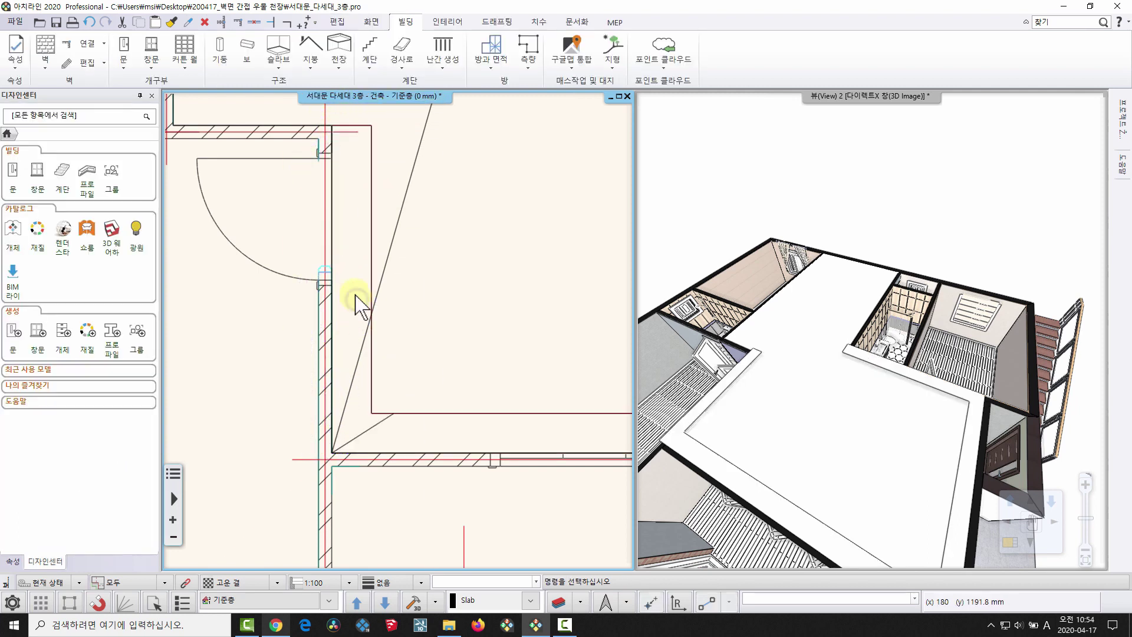
# Set the perimeter ceiling strip's base height to 2200 mm.
pyautogui.click(352, 378)
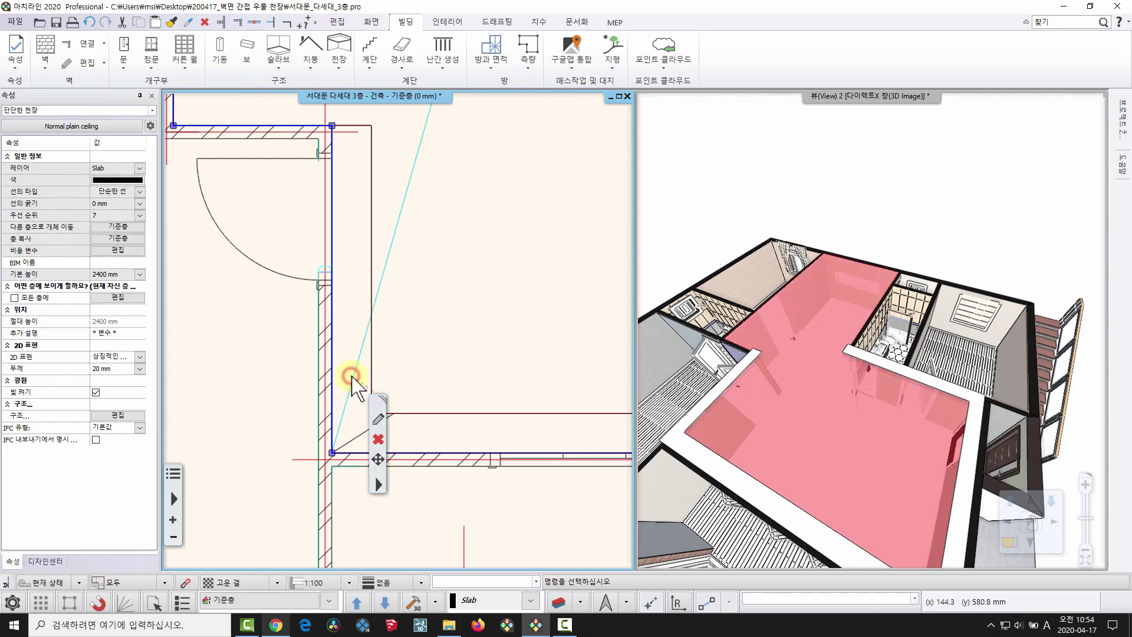
pyautogui.press('Escape')
pyautogui.moveTo(805, 404); pyautogui.dragTo(712, 430, button='middle')
pyautogui.click(713, 430)
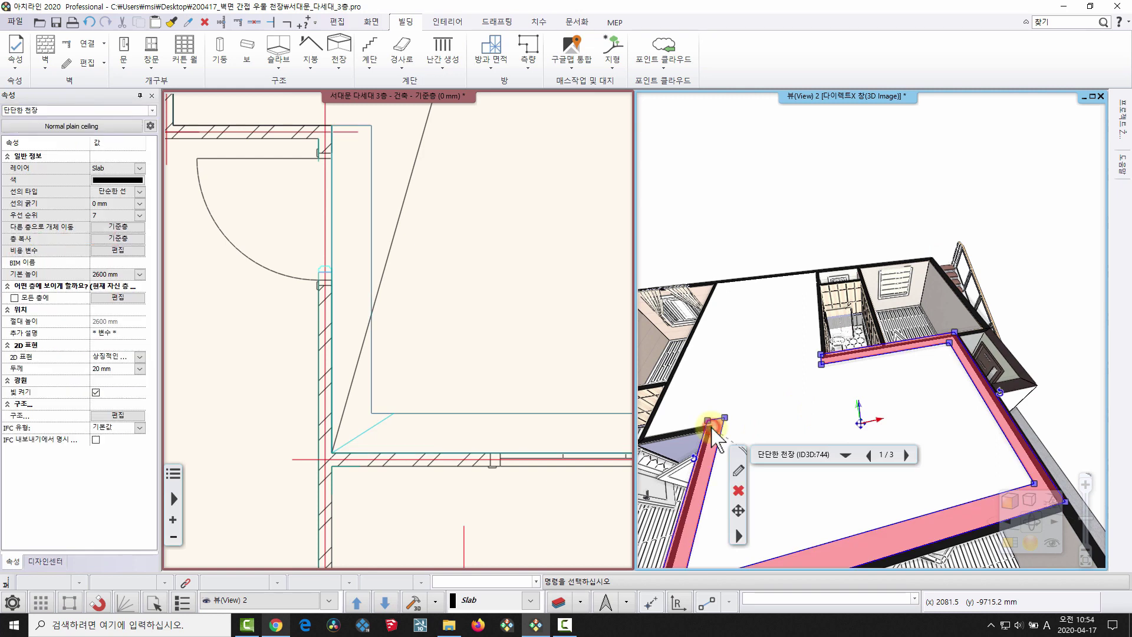
pyautogui.scroll(-2, 517, 231)
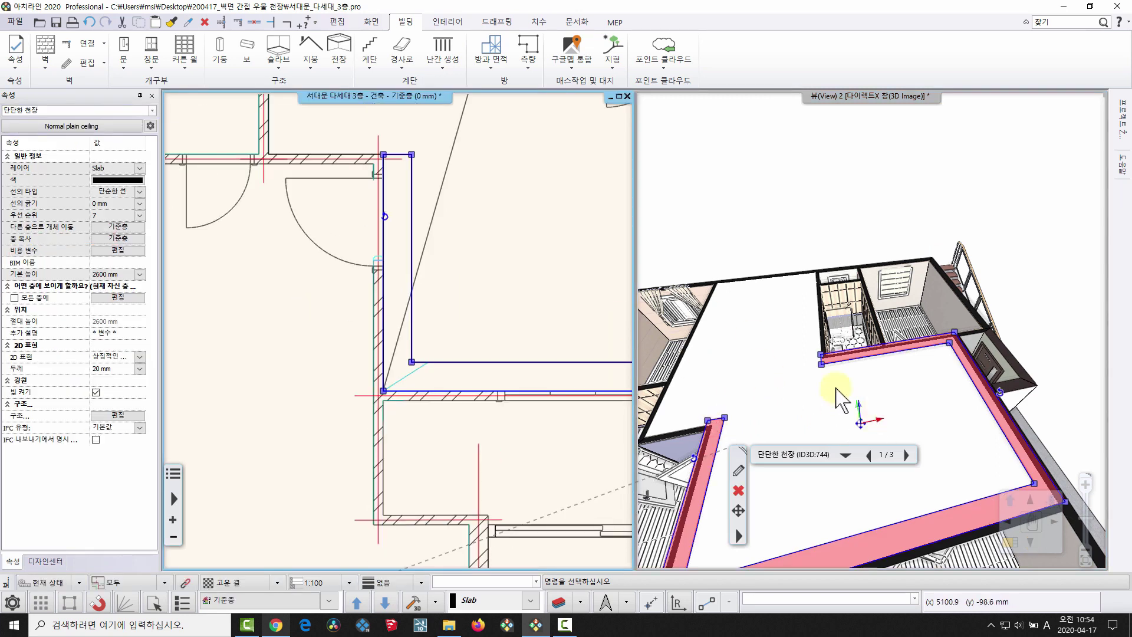
pyautogui.click(117, 275)
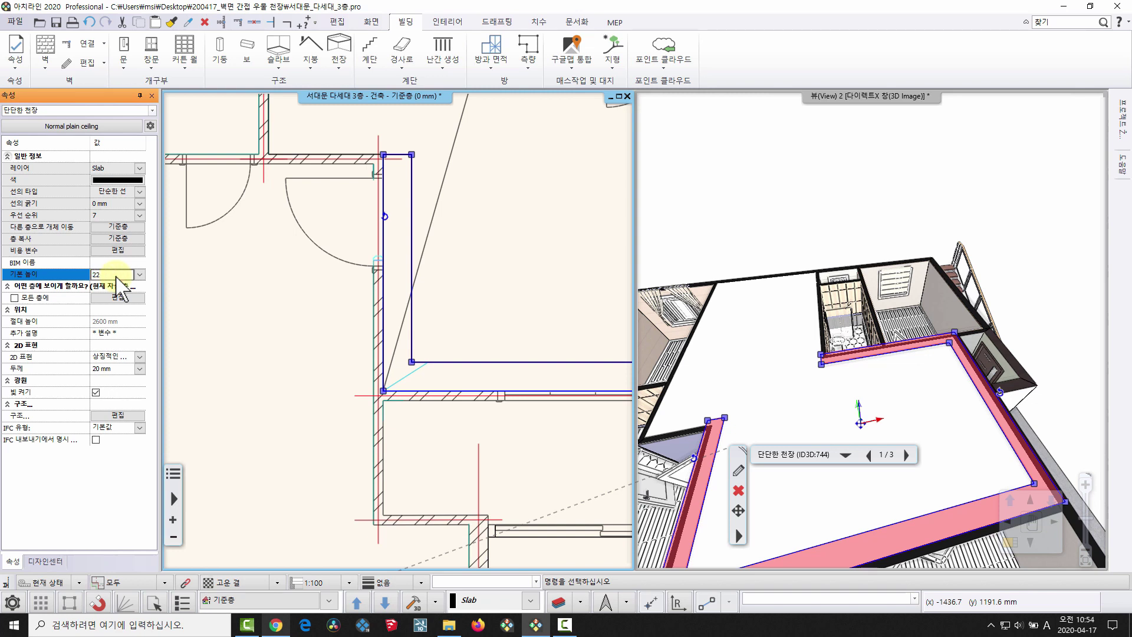
pyautogui.write('2200')
pyautogui.press('Return')
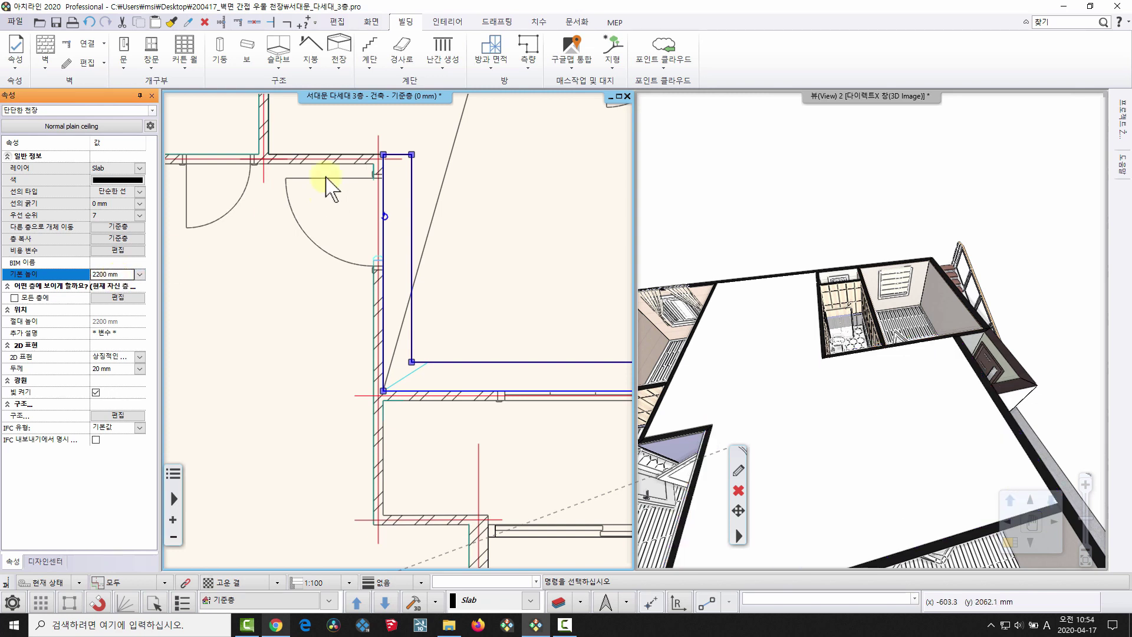
pyautogui.moveTo(394, 243); pyautogui.dragTo(263, 361, button='middle')
pyautogui.press('Escape')
pyautogui.moveTo(921, 372); pyautogui.dragTo(867, 382)
pyautogui.click(925, 448)
pyautogui.moveTo(855, 336); pyautogui.dragTo(814, 265)
pyautogui.moveTo(475, 314); pyautogui.dragTo(405, 331, button='middle')
pyautogui.press('Escape')
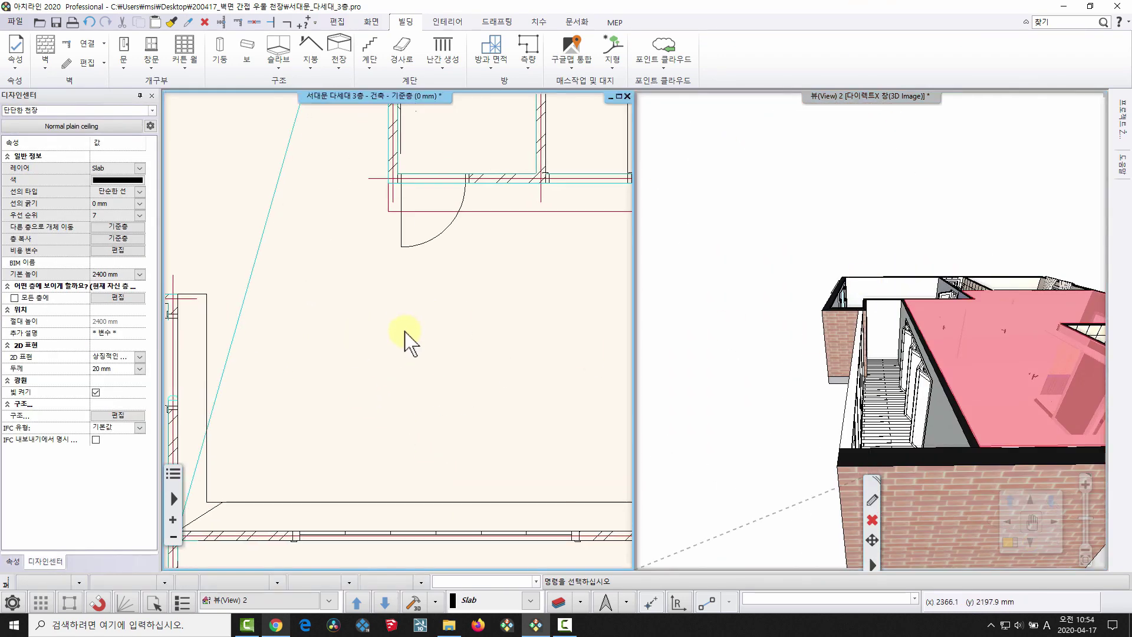
pyautogui.press('Escape')
# Generate a partial 3D view from a rectangle of about 6653 by 5467 mm around the living room.
pyautogui.scroll(-5, 379, 417)
pyautogui.moveTo(379, 417); pyautogui.dragTo(366, 458, button='middle')
pyautogui.click(435, 602)
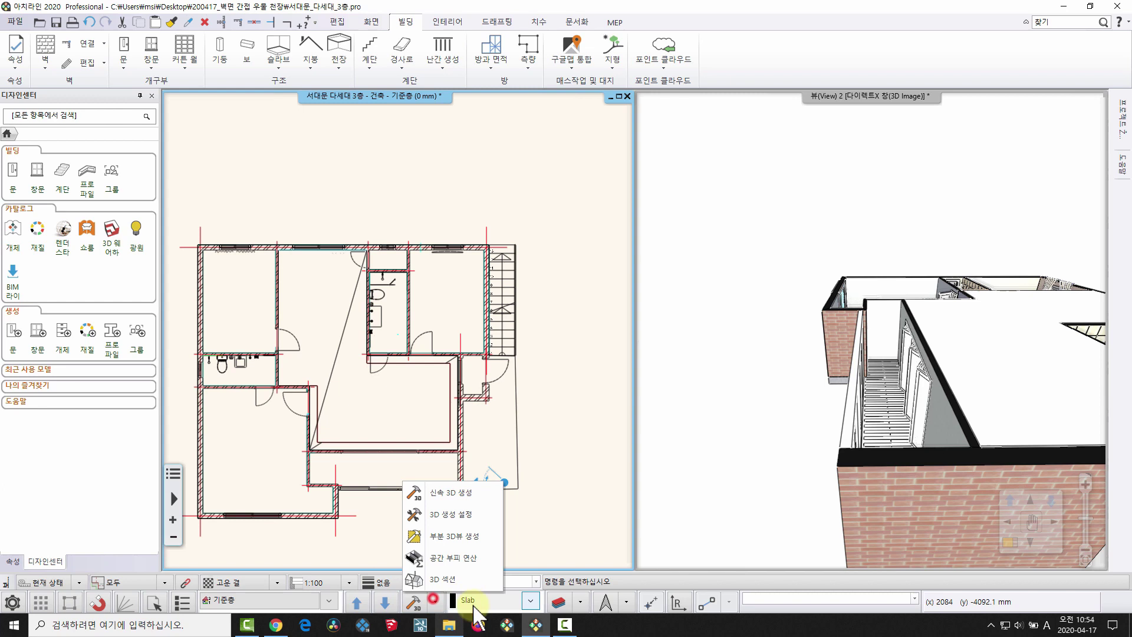
pyautogui.click(463, 537)
pyautogui.scroll(4, 442, 430)
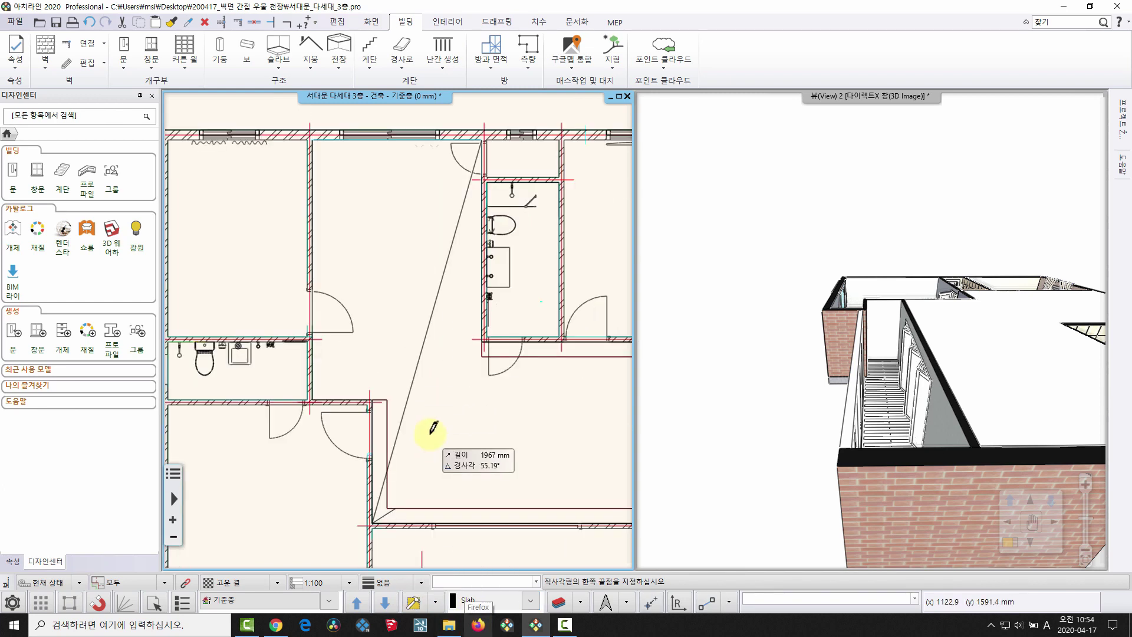
pyautogui.click(335, 234)
pyautogui.scroll(-3, 336, 236)
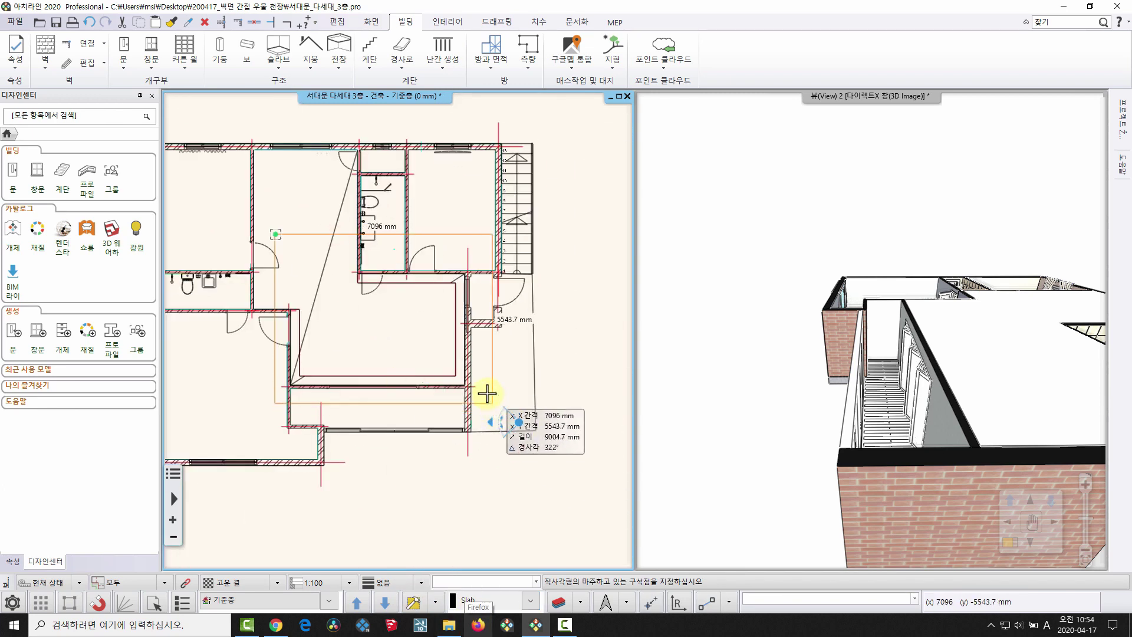
pyautogui.click(479, 401)
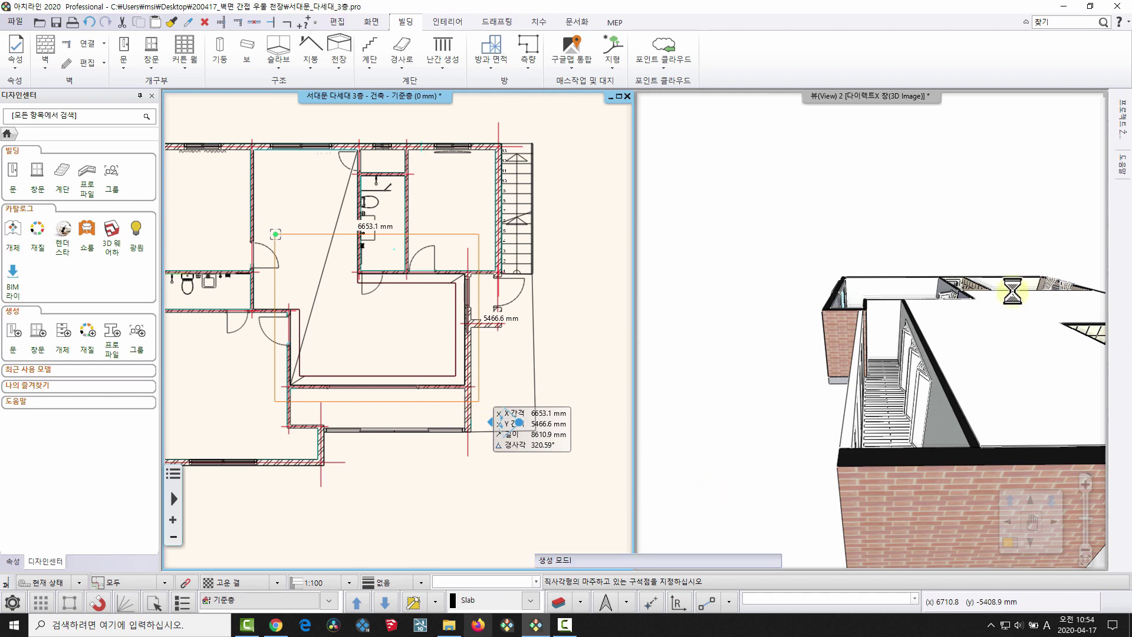
# Examine the cut-away living room in 3D, looking in at the ceiling strip, walls and floor.
pyautogui.moveTo(887, 374); pyautogui.dragTo(927, 299)
pyautogui.scroll(10, 943, 227)
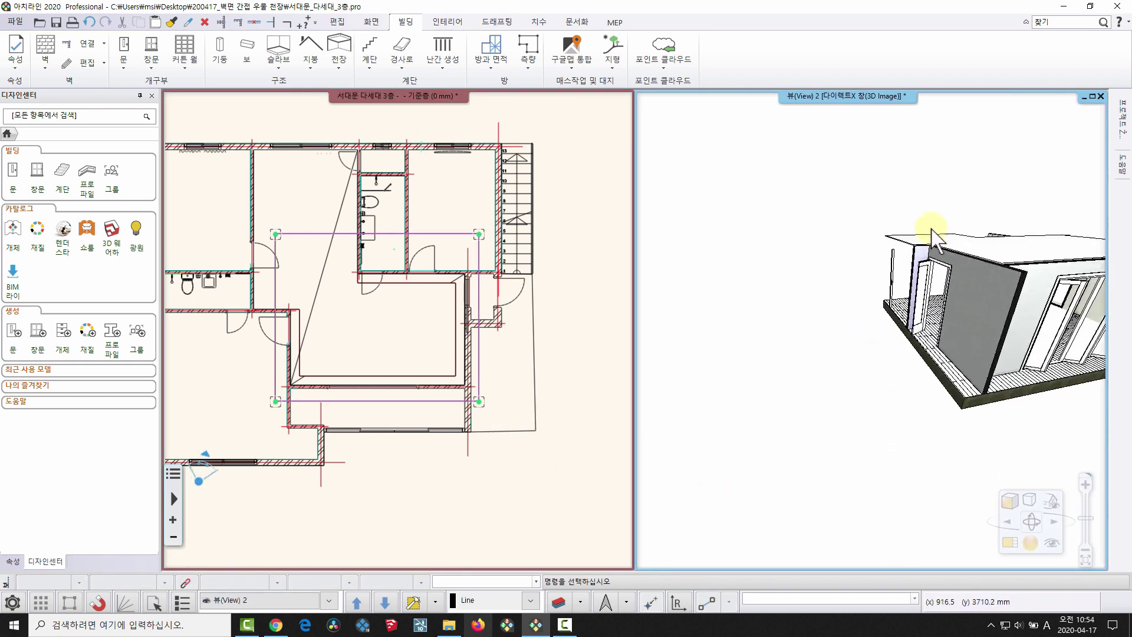
pyautogui.scroll(-8, 920, 266)
pyautogui.moveTo(1061, 298); pyautogui.dragTo(909, 301)
pyautogui.scroll(4, 911, 283)
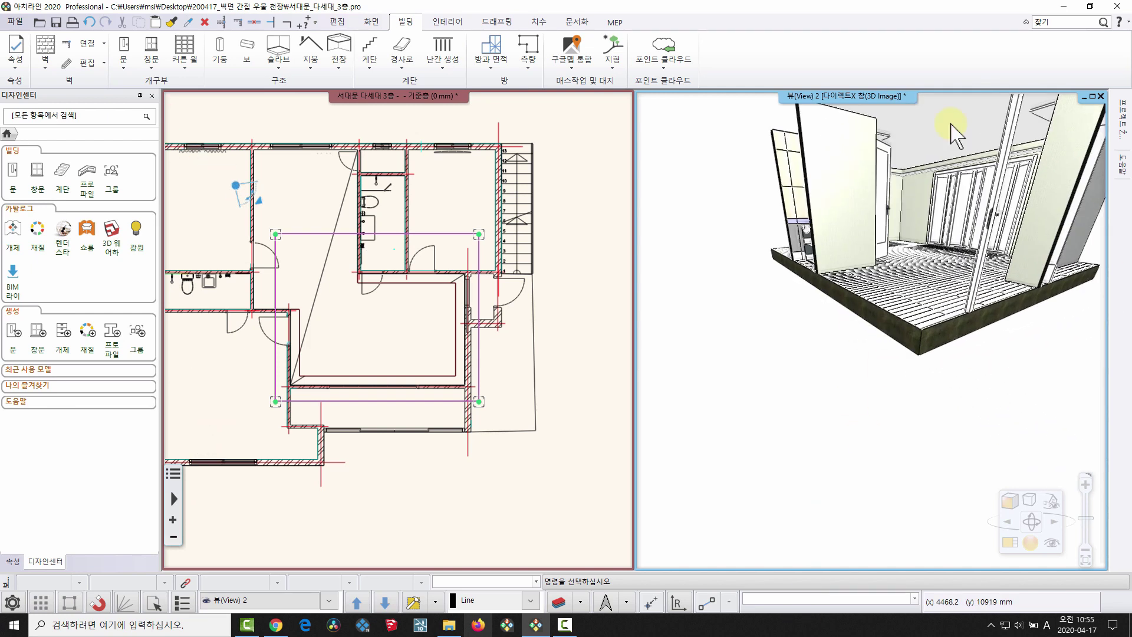
pyautogui.scroll(2, 950, 82)
pyautogui.moveTo(906, 314); pyautogui.dragTo(897, 378, button='middle')
pyautogui.scroll(3, 925, 295)
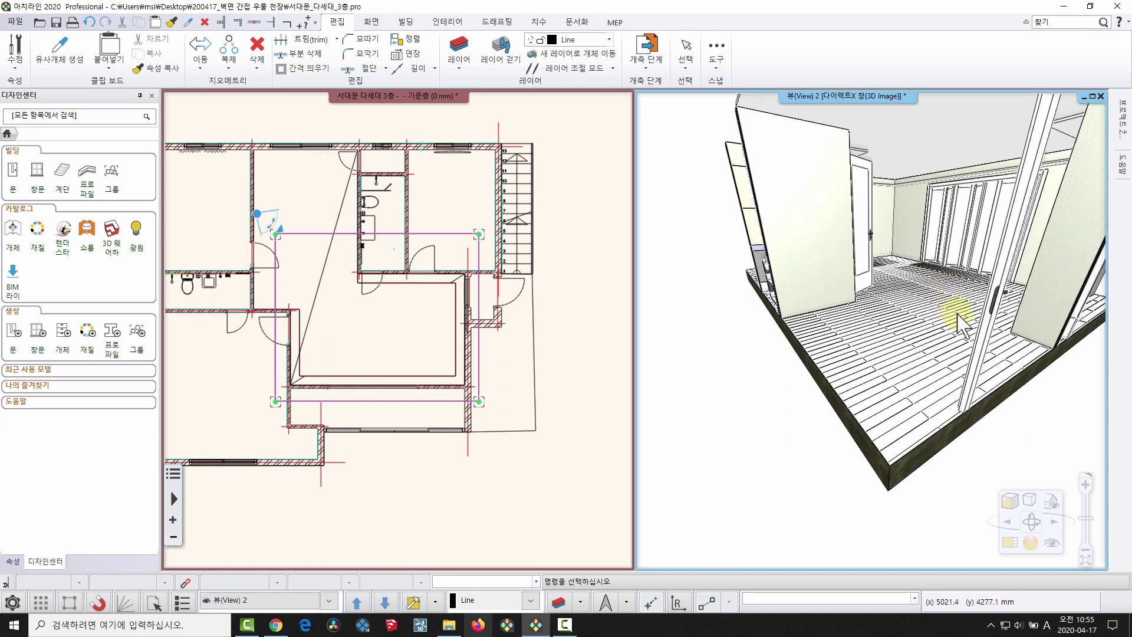
# Move the cut-away 3D group about 880 mm toward the balcony and regenerate its partial 3D view.
pyautogui.click(336, 252)
pyautogui.click(324, 247)
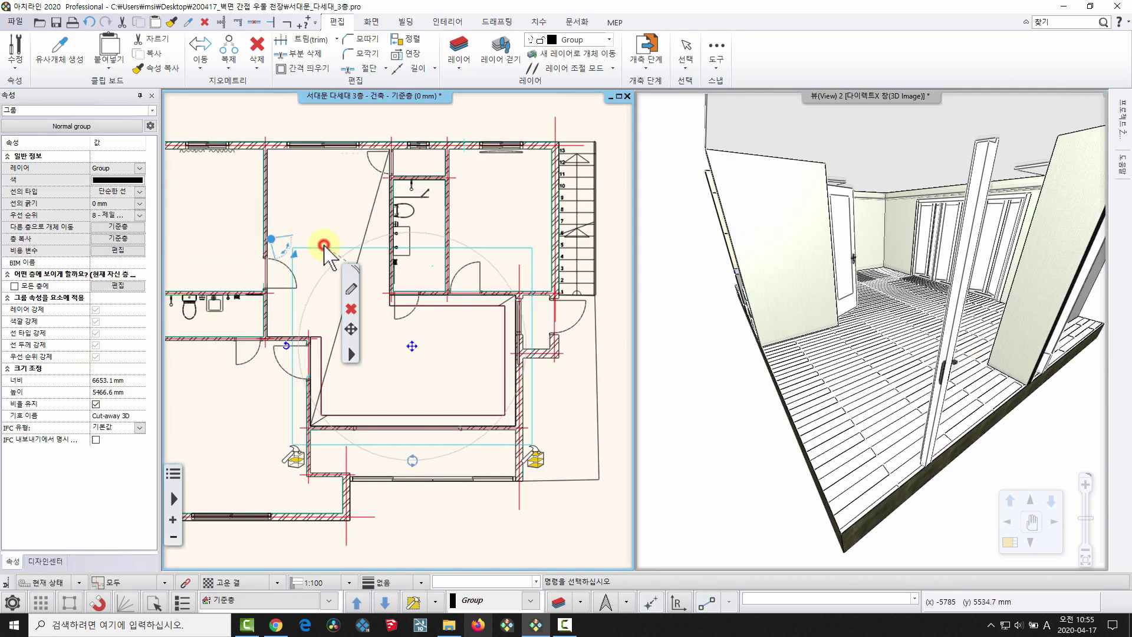
pyautogui.scroll(1, 330, 289)
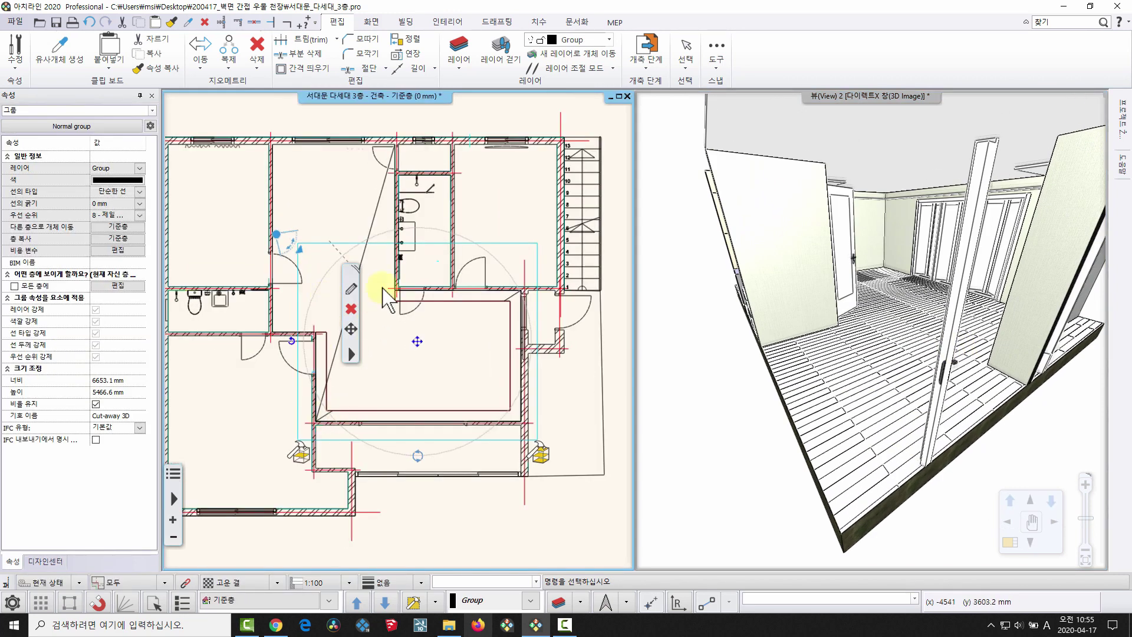
pyautogui.rightClick(412, 347)
pyautogui.click(448, 357)
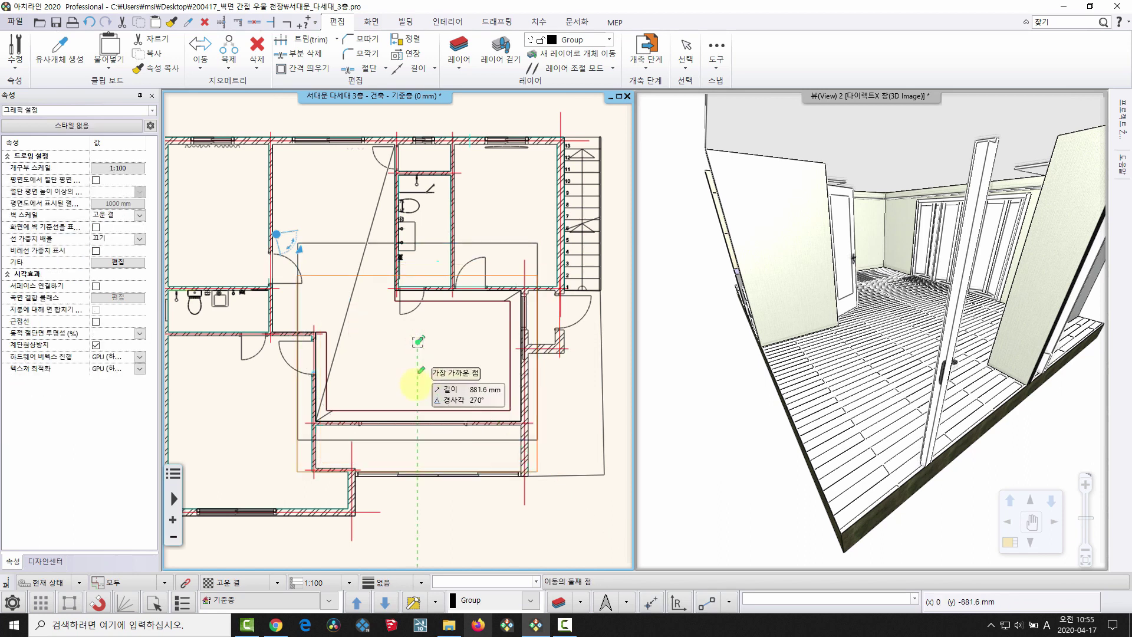
pyautogui.click(420, 375)
pyautogui.scroll(1, 425, 373)
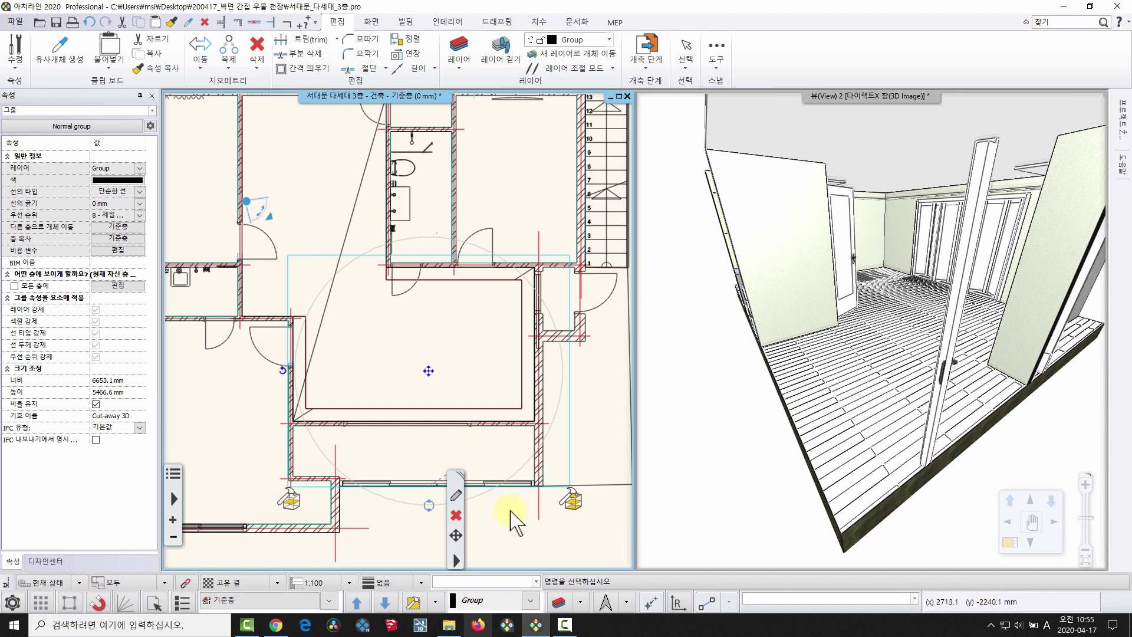
pyautogui.click(576, 504)
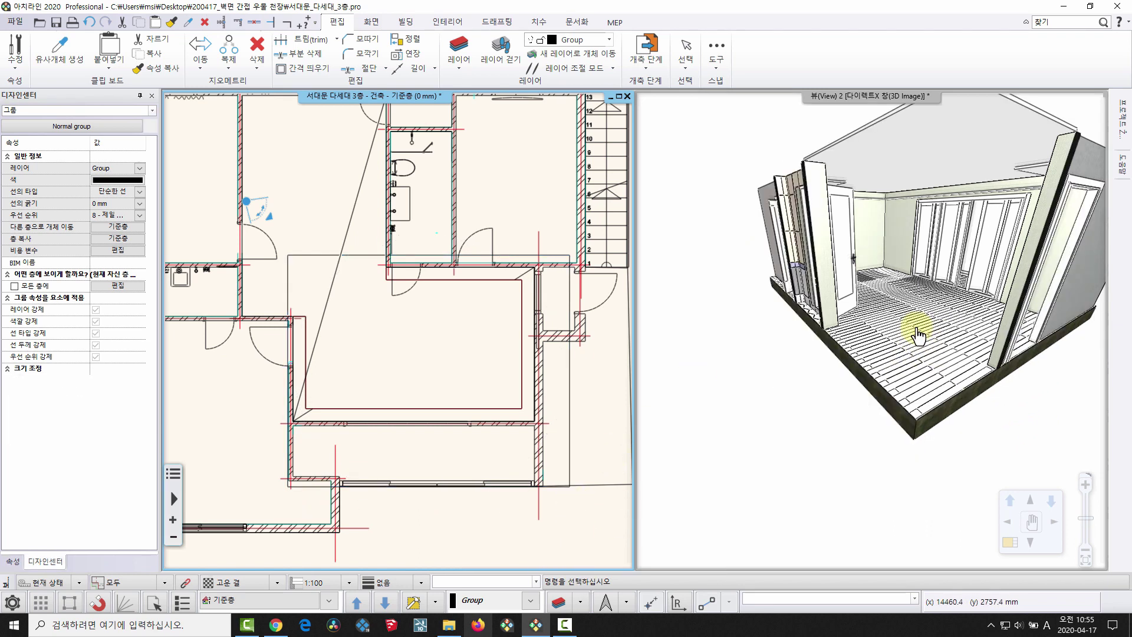
# Set the opening angle of the 750 mm wide living-room door to 0 and view the ceiling from inside the room.
pyautogui.moveTo(918, 336)
pyautogui.mouseDown()
pyautogui.moveTo(831, 361)
pyautogui.moveTo(846, 232)
pyautogui.moveTo(984, 233)
pyautogui.moveTo(932, 202)
pyautogui.moveTo(907, 220)
pyautogui.moveTo(936, 221)
pyautogui.moveTo(814, 259)
pyautogui.moveTo(750, 313)
pyautogui.mouseUp()
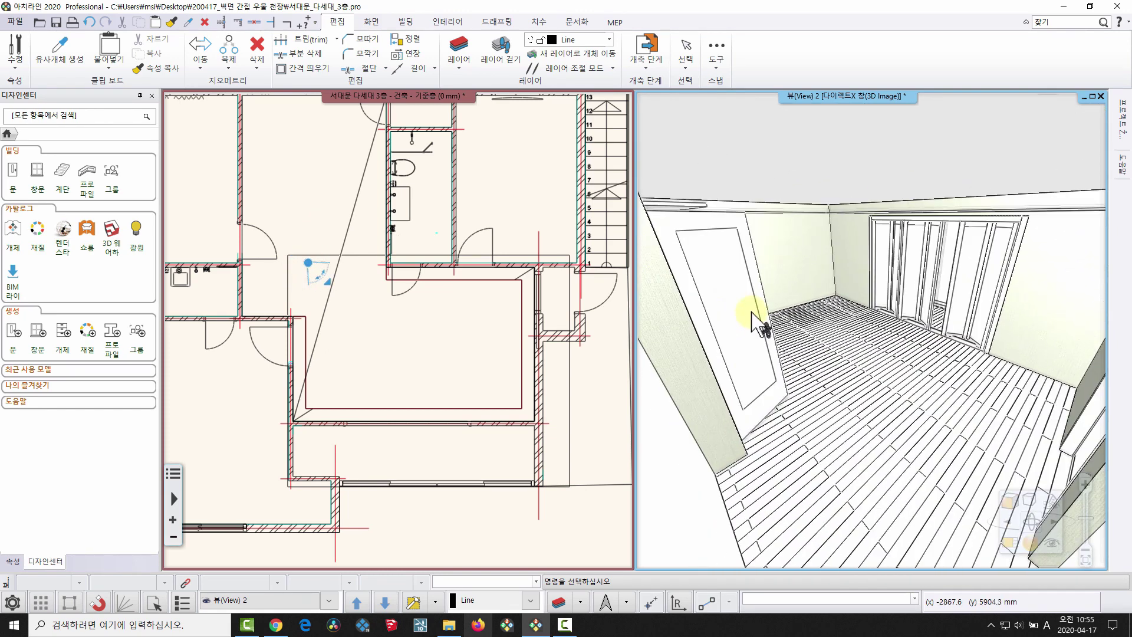
pyautogui.click(749, 311)
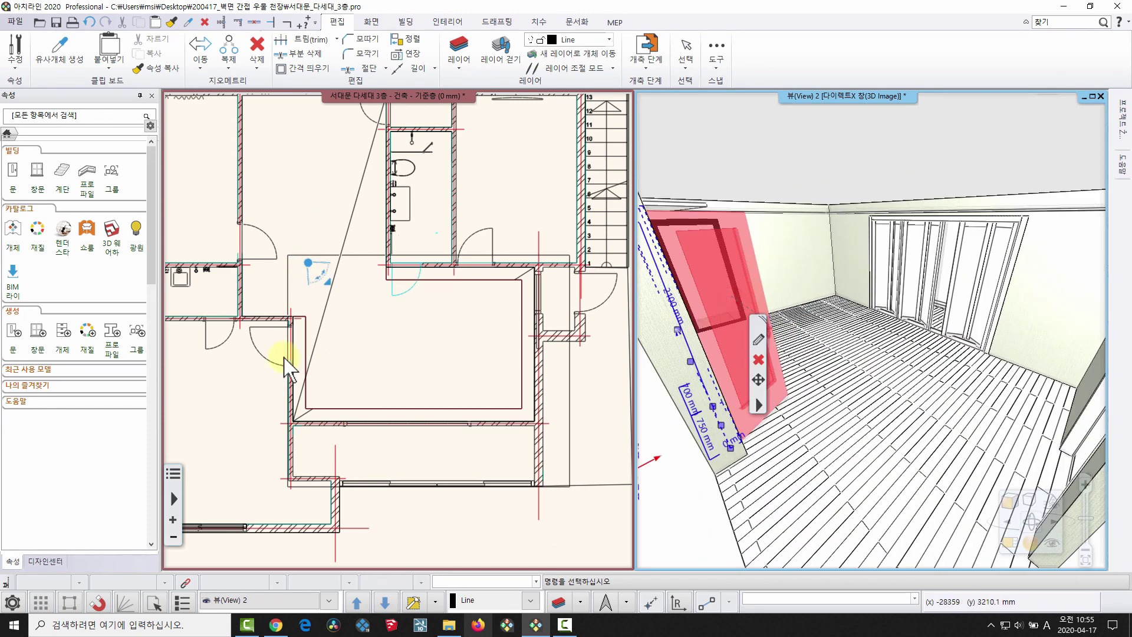
pyautogui.click(112, 403)
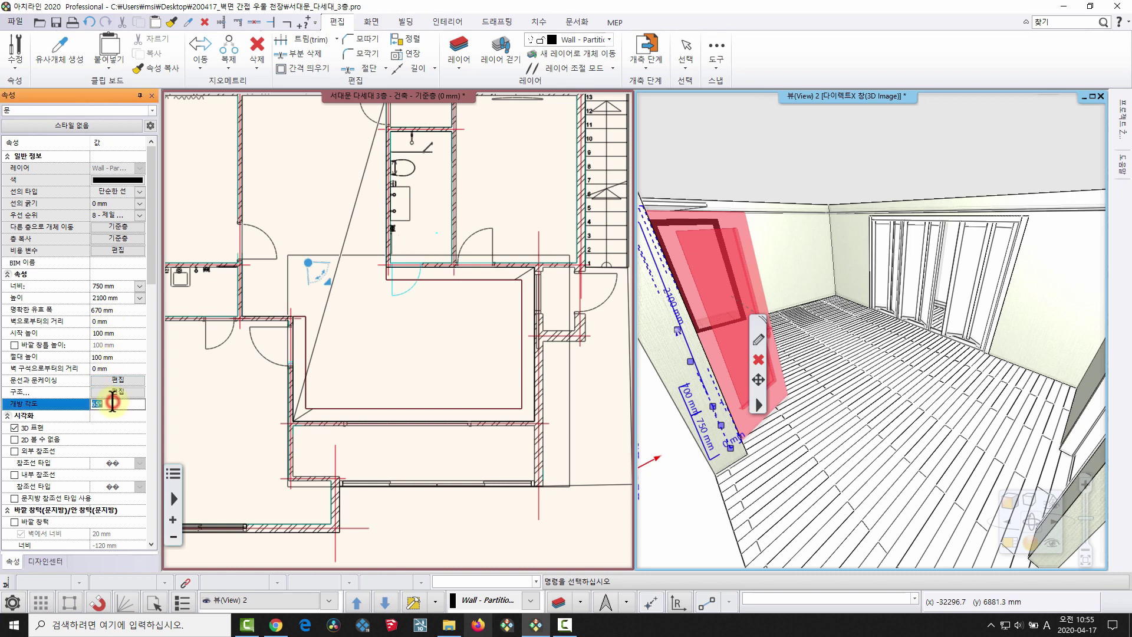
pyautogui.write('0')
pyautogui.press('Return')
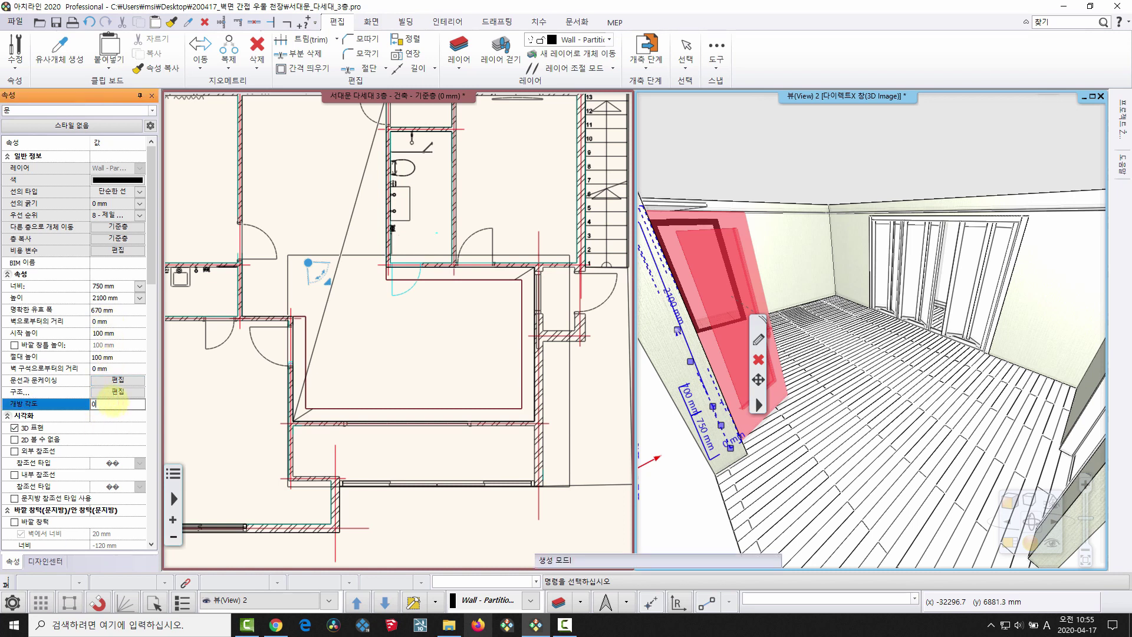
pyautogui.moveTo(817, 287)
pyautogui.mouseDown()
pyautogui.moveTo(834, 212)
pyautogui.moveTo(993, 201)
pyautogui.moveTo(998, 144)
pyautogui.moveTo(967, 222)
pyautogui.mouseUp()
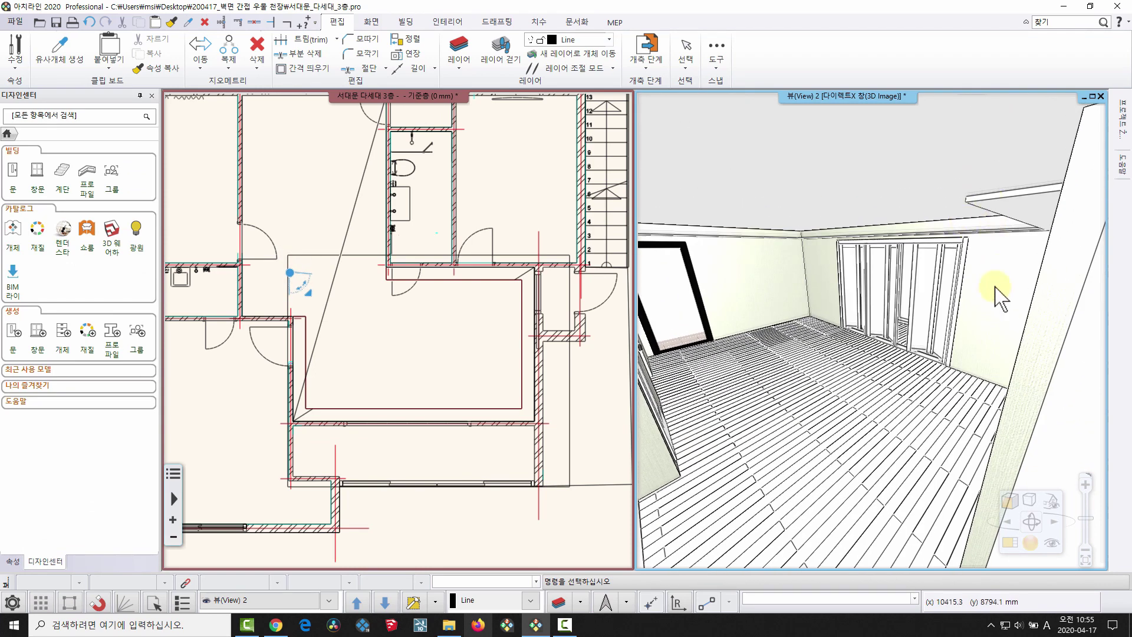
pyautogui.moveTo(1000, 298)
pyautogui.mouseDown()
pyautogui.moveTo(1044, 323)
pyautogui.moveTo(738, 258)
pyautogui.moveTo(725, 227)
pyautogui.moveTo(660, 208)
pyautogui.mouseUp()
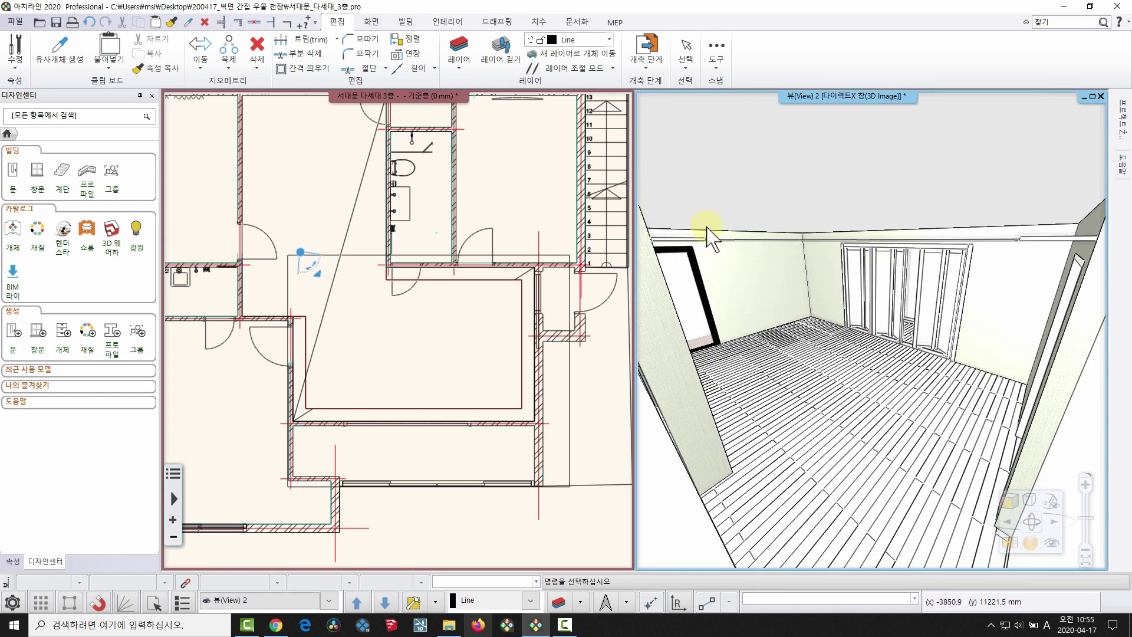
# Open the properties of the perimeter ceiling strip around the living room.
pyautogui.moveTo(1001, 270)
pyautogui.mouseDown()
pyautogui.moveTo(1010, 253)
pyautogui.moveTo(1008, 280)
pyautogui.moveTo(1082, 206)
pyautogui.mouseUp()
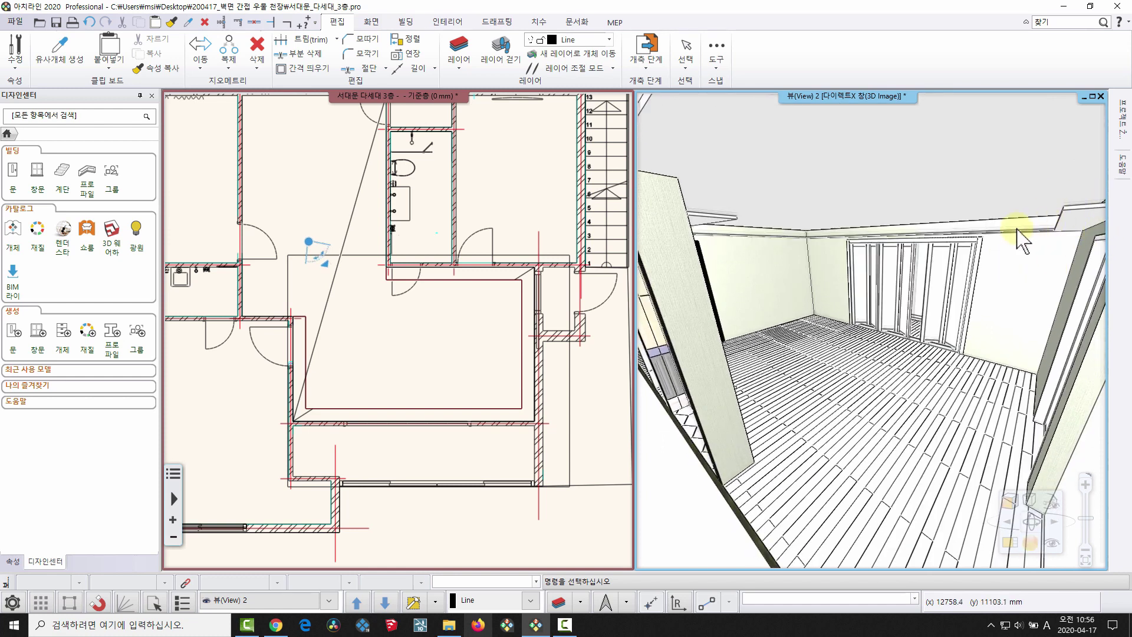
pyautogui.scroll(6, 427, 378)
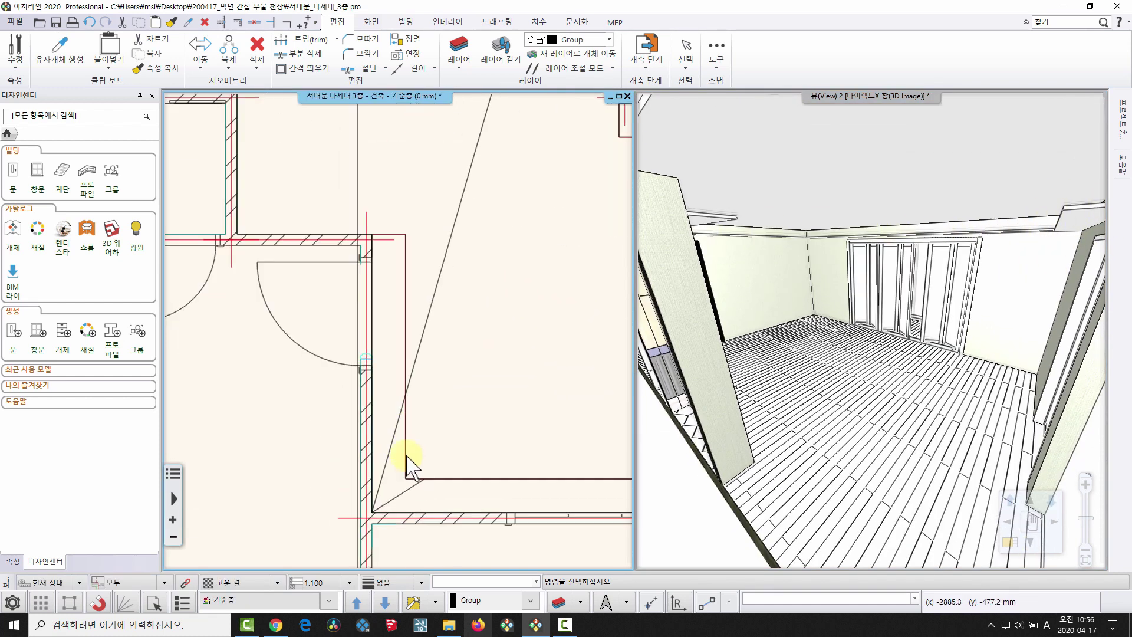
pyautogui.click(398, 500)
pyautogui.rightClick(399, 490)
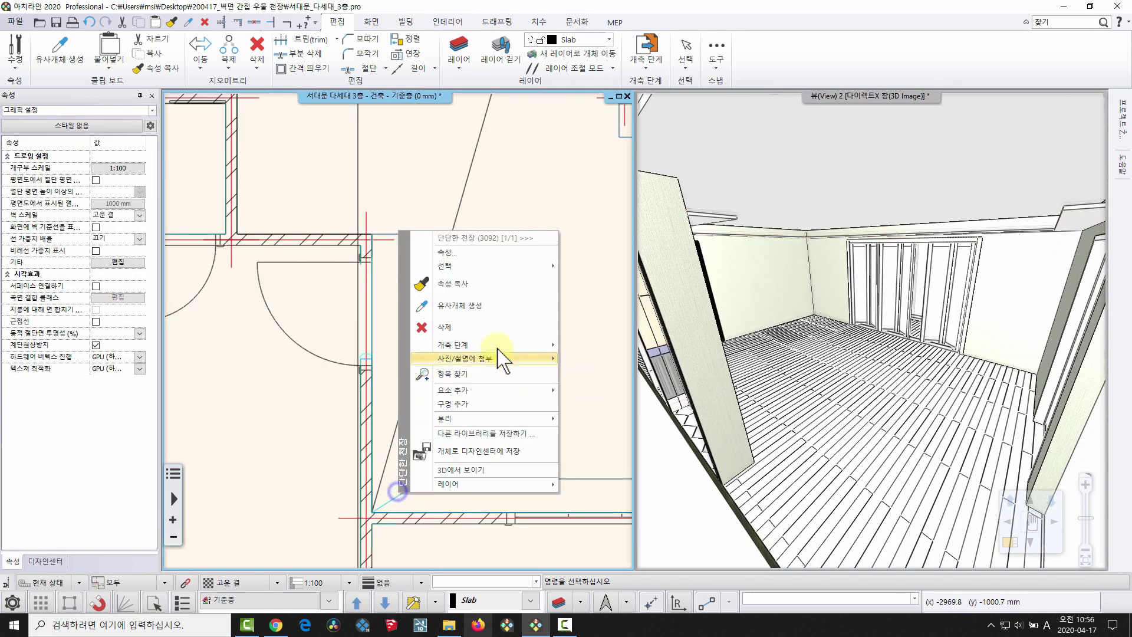
pyautogui.click(523, 185)
pyautogui.moveTo(495, 175); pyautogui.dragTo(450, 163, button='middle')
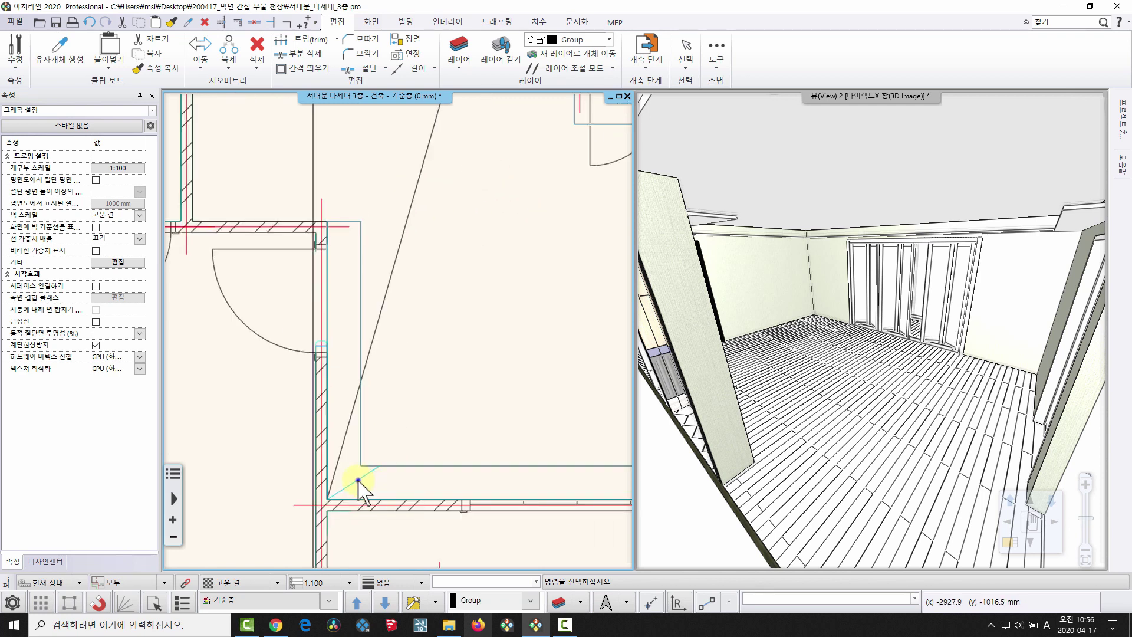
pyautogui.rightClick(358, 480)
pyautogui.click(417, 253)
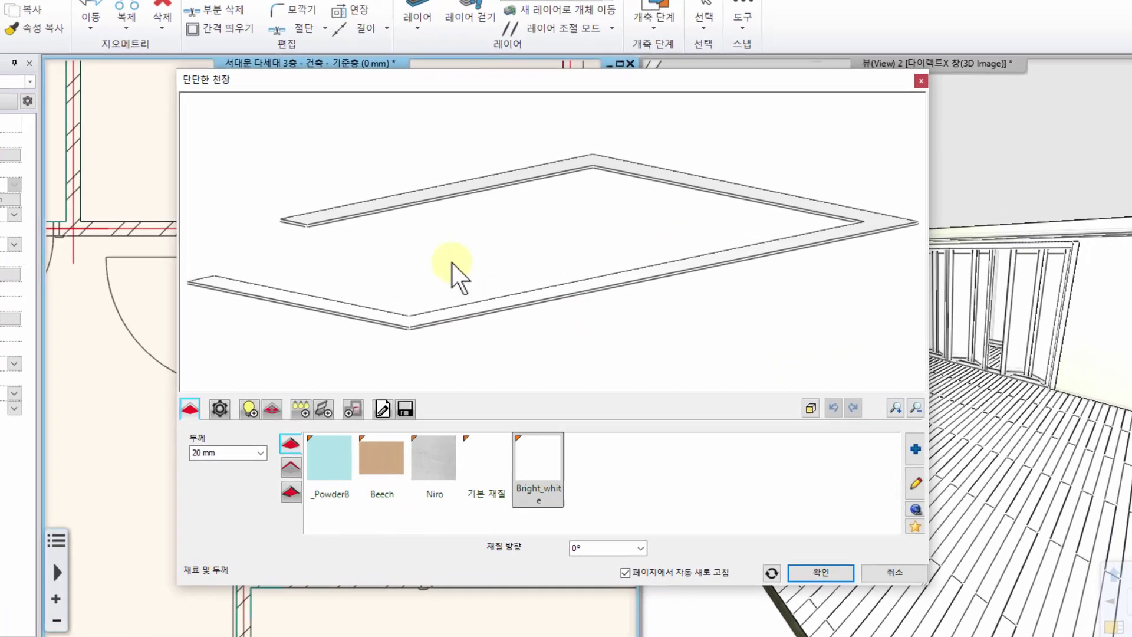
# Open the ceiling strip's molding settings and examine the automatic profile's path along its edges.
pyautogui.moveTo(488, 241); pyautogui.dragTo(308, 238)
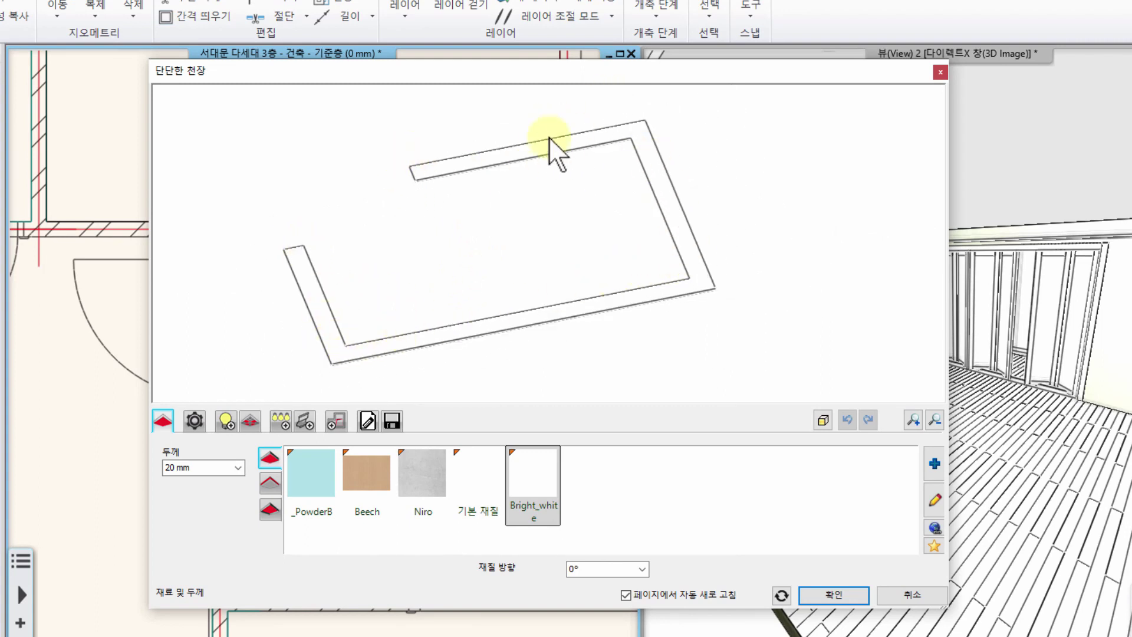
pyautogui.moveTo(389, 229); pyautogui.dragTo(375, 238, button='middle')
pyautogui.click(298, 423)
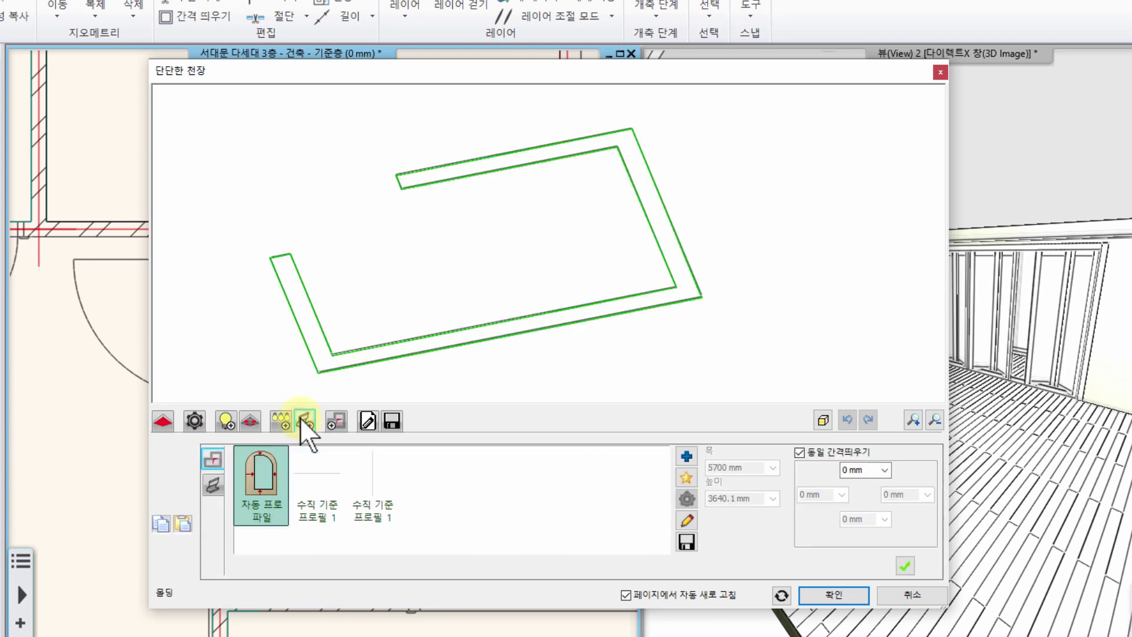
pyautogui.moveTo(343, 320); pyautogui.dragTo(341, 318)
pyautogui.moveTo(491, 250); pyautogui.dragTo(483, 264)
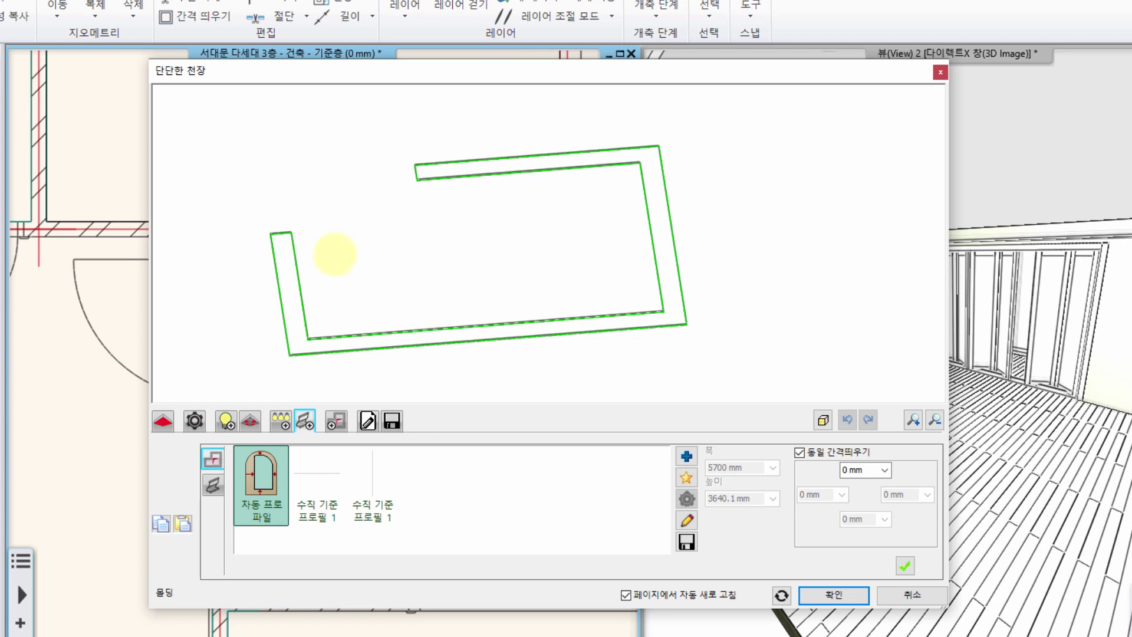
pyautogui.moveTo(335, 253); pyautogui.dragTo(352, 239, button='middle')
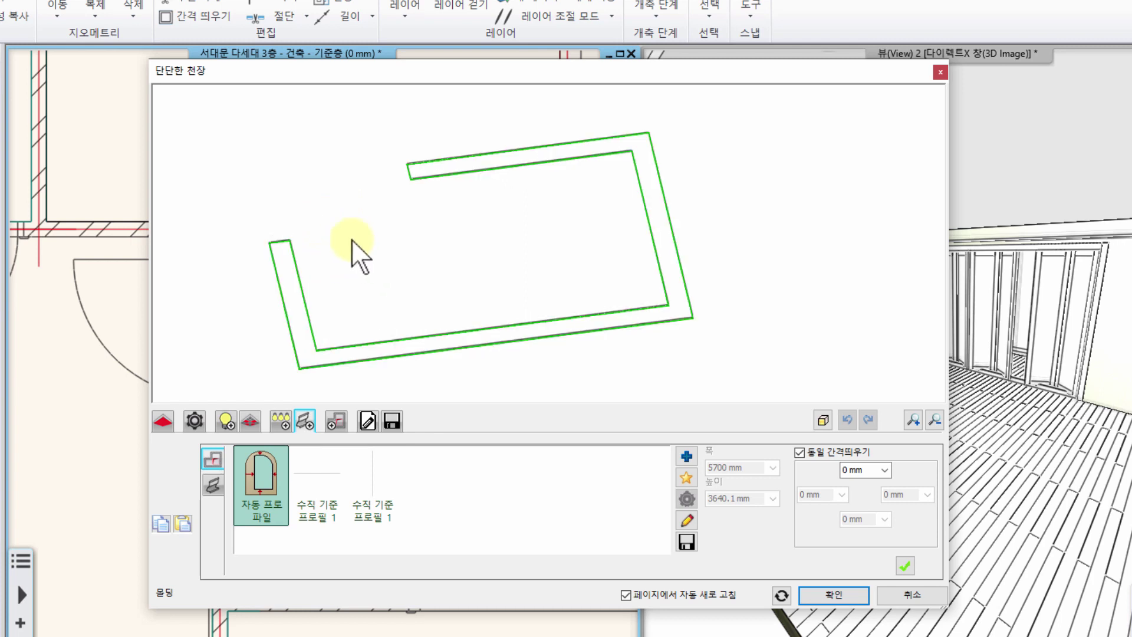
# Compare the straight reference profiles and add a molding along the second 수직 기준 프로필 1, which crosses between the strip's two long sides.
pyautogui.click(303, 474)
pyautogui.click(377, 473)
pyautogui.moveTo(480, 341); pyautogui.dragTo(442, 316, button='middle')
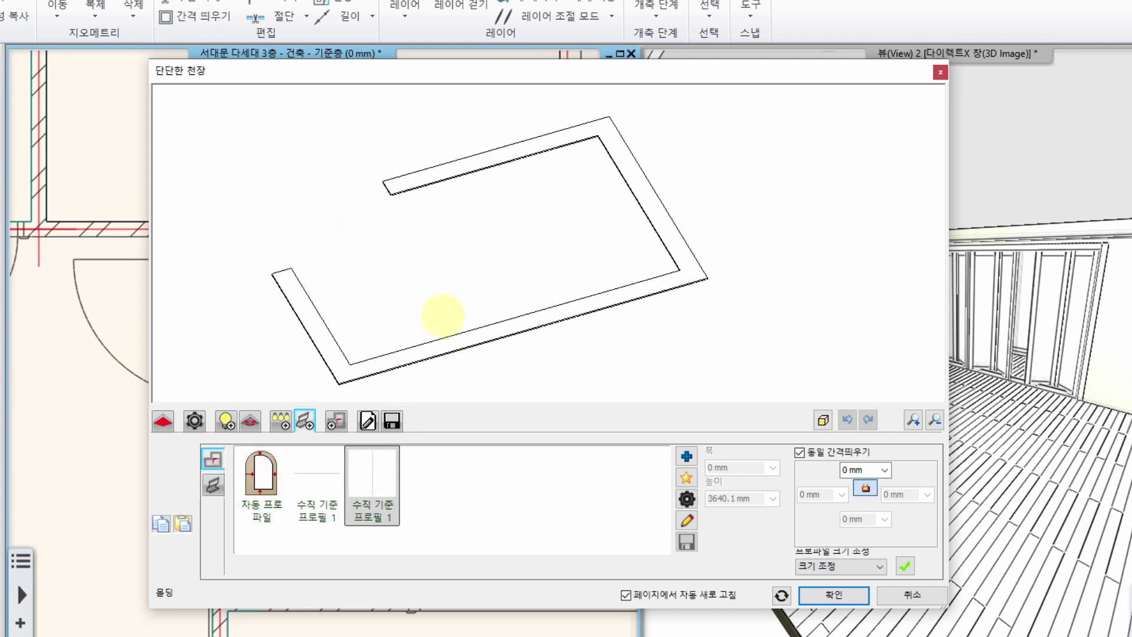
pyautogui.click(309, 479)
pyautogui.click(344, 476)
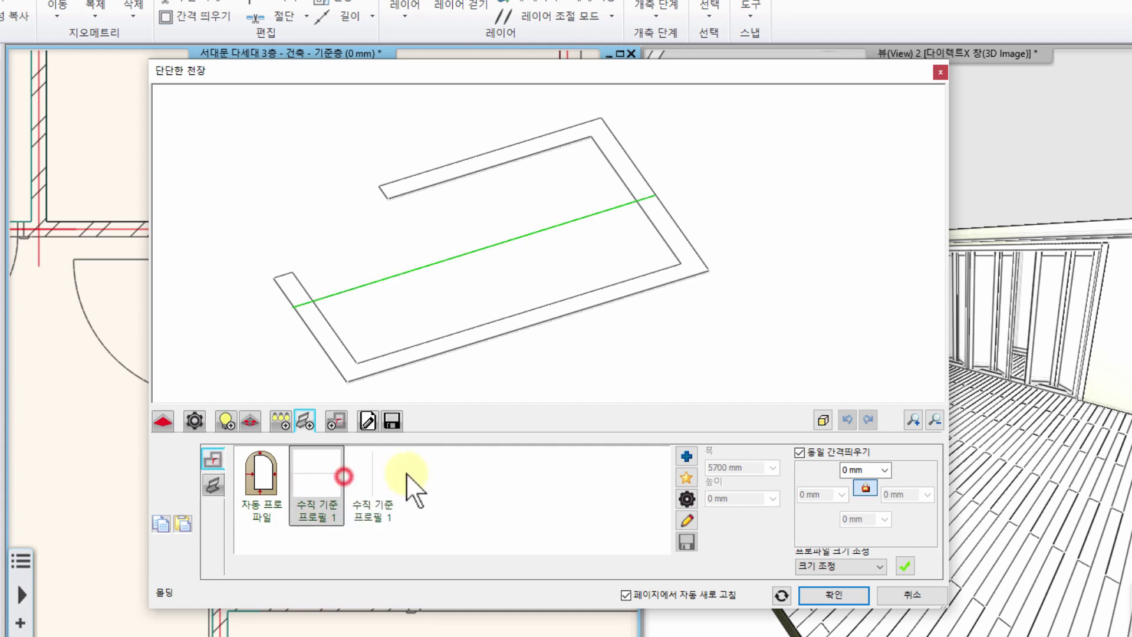
pyautogui.click(386, 471)
pyautogui.moveTo(462, 286); pyautogui.dragTo(493, 283, button='middle')
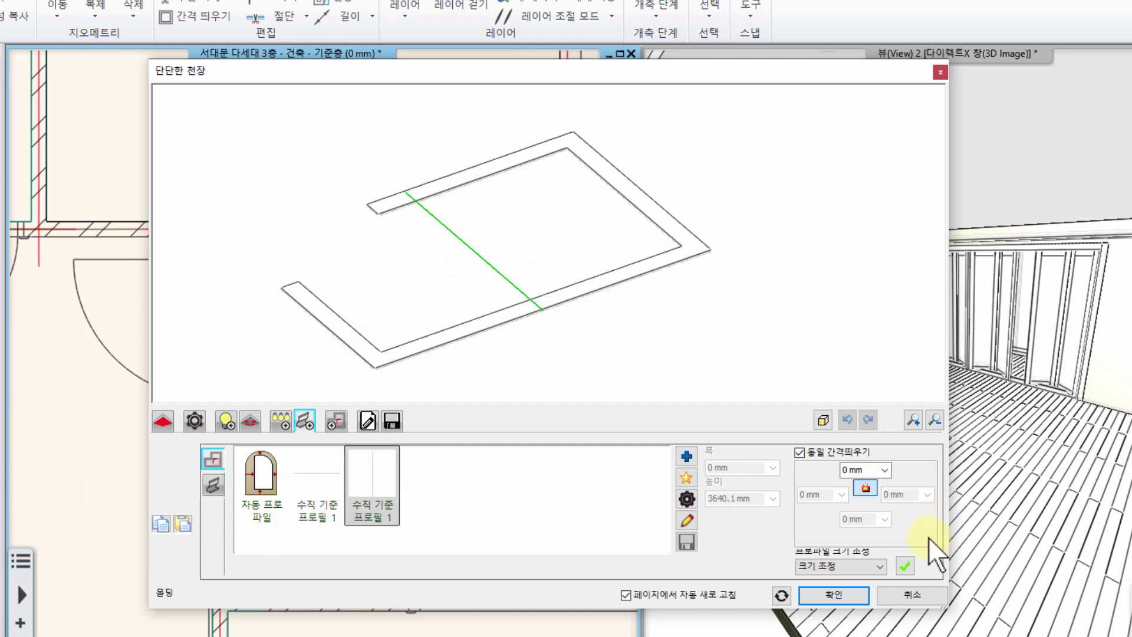
pyautogui.click(905, 565)
pyautogui.moveTo(571, 328)
pyautogui.mouseDown(button='middle')
pyautogui.moveTo(497, 258)
pyautogui.moveTo(480, 270)
pyautogui.mouseUp(button='middle')
pyautogui.scroll(4, 480, 270)
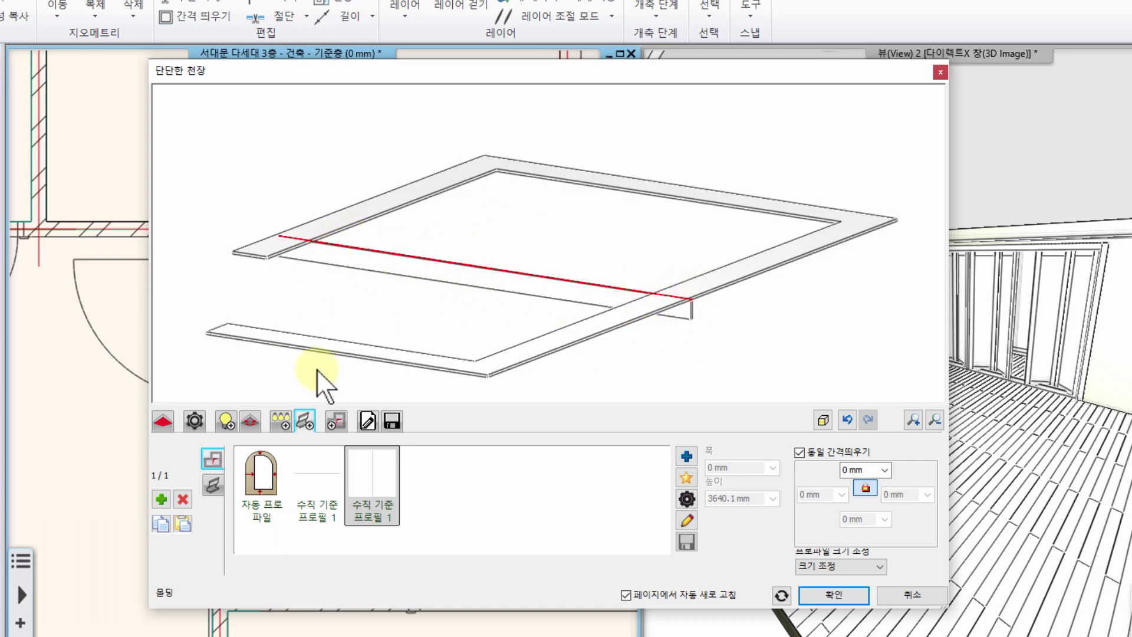
pyautogui.moveTo(356, 264); pyautogui.dragTo(359, 237, button='middle')
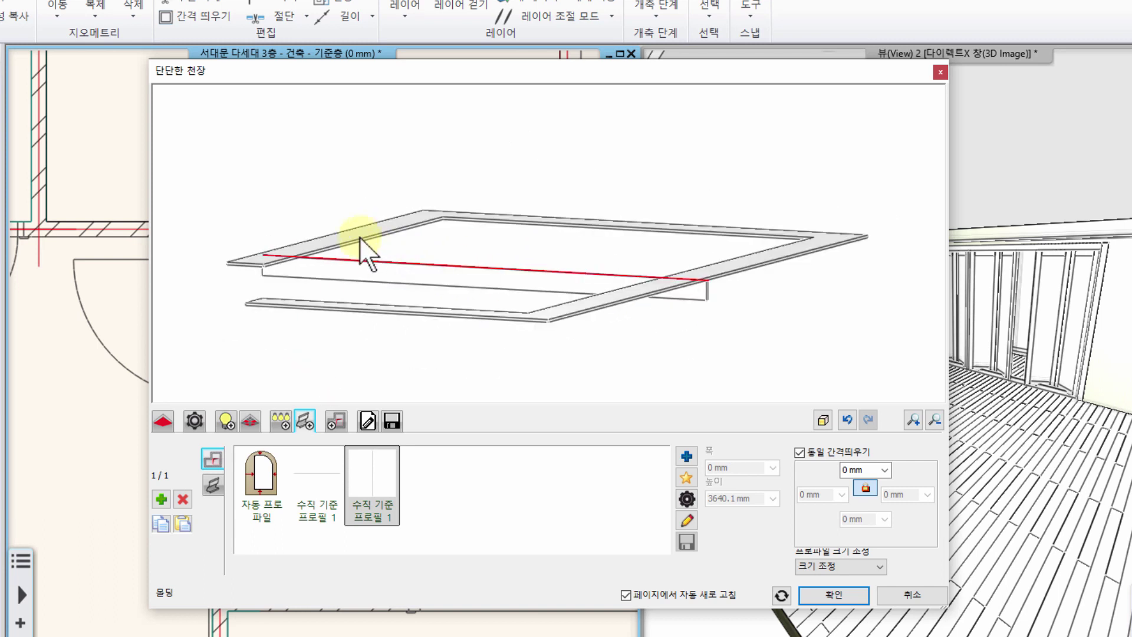
# Compare the ceiling's default Simple border molding unit with the object settings of the added molding.
pyautogui.click(191, 421)
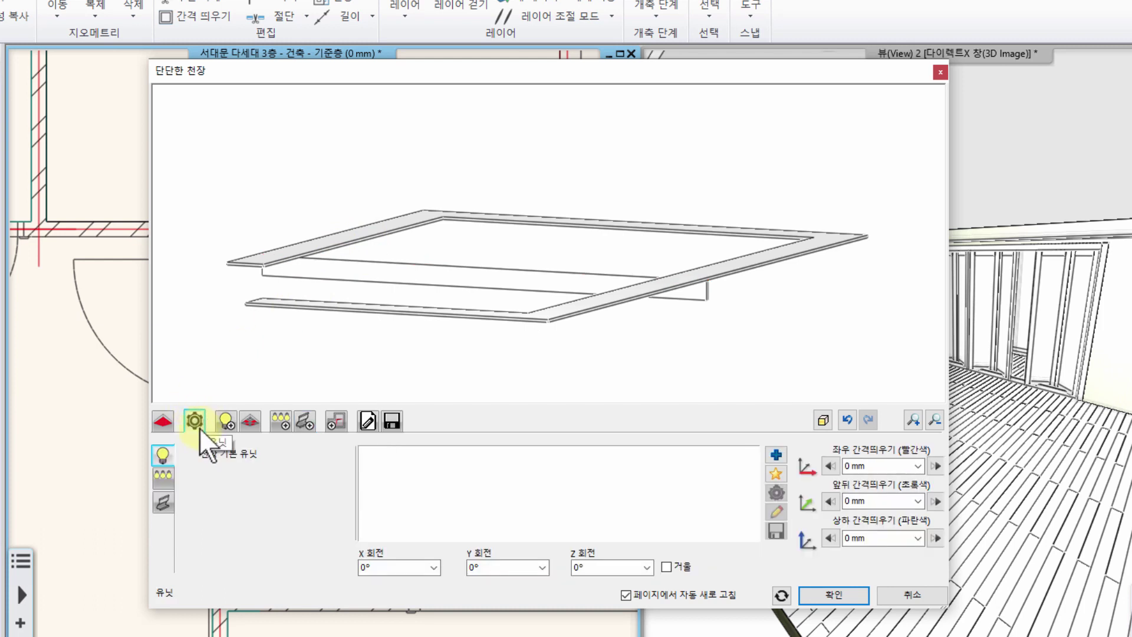
pyautogui.click(162, 503)
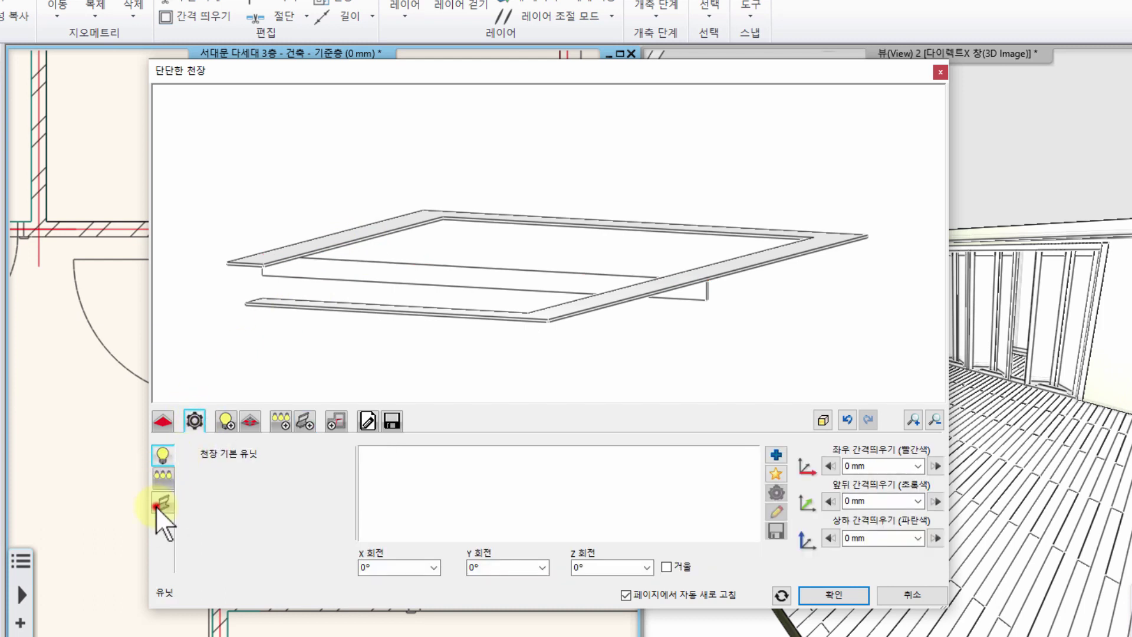
pyautogui.click(398, 508)
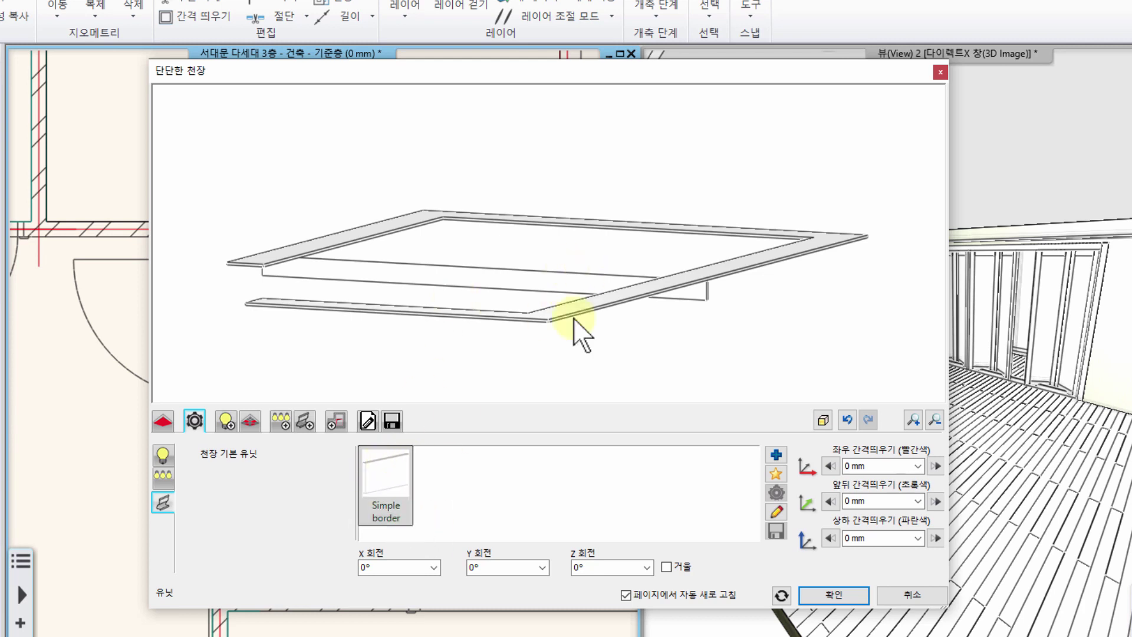
pyautogui.click(297, 413)
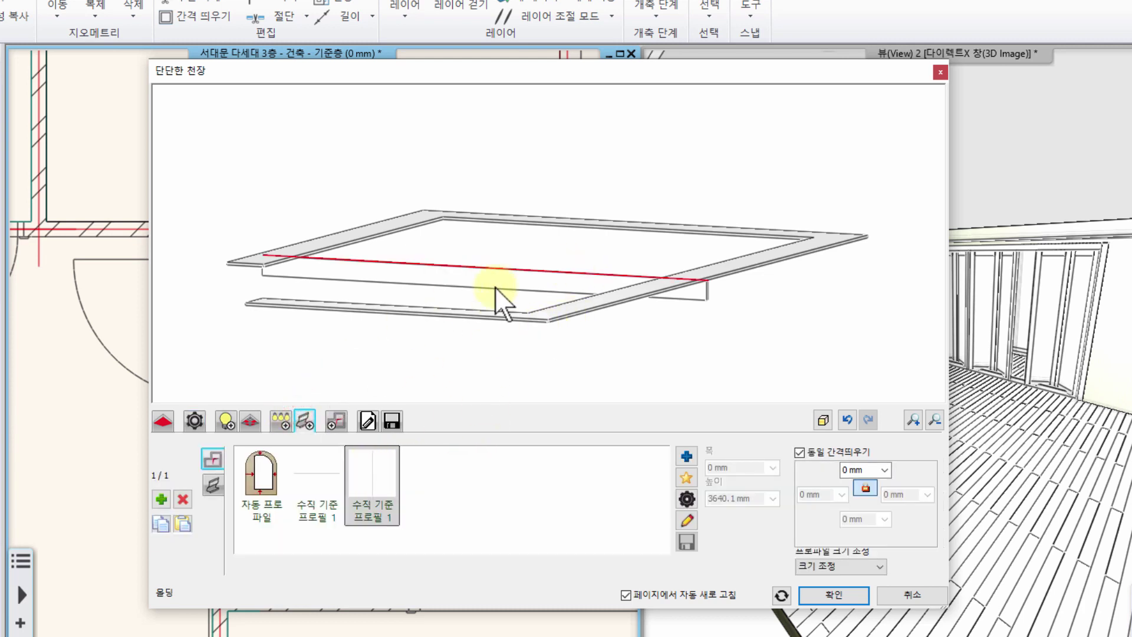
pyautogui.moveTo(494, 287); pyautogui.dragTo(479, 321)
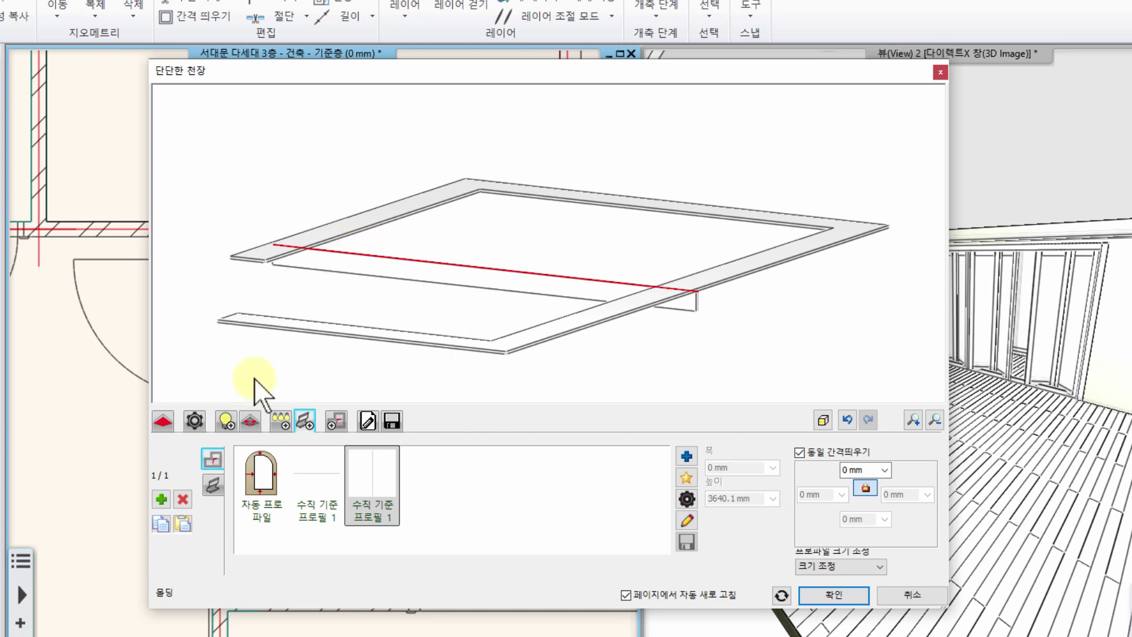
pyautogui.click(212, 483)
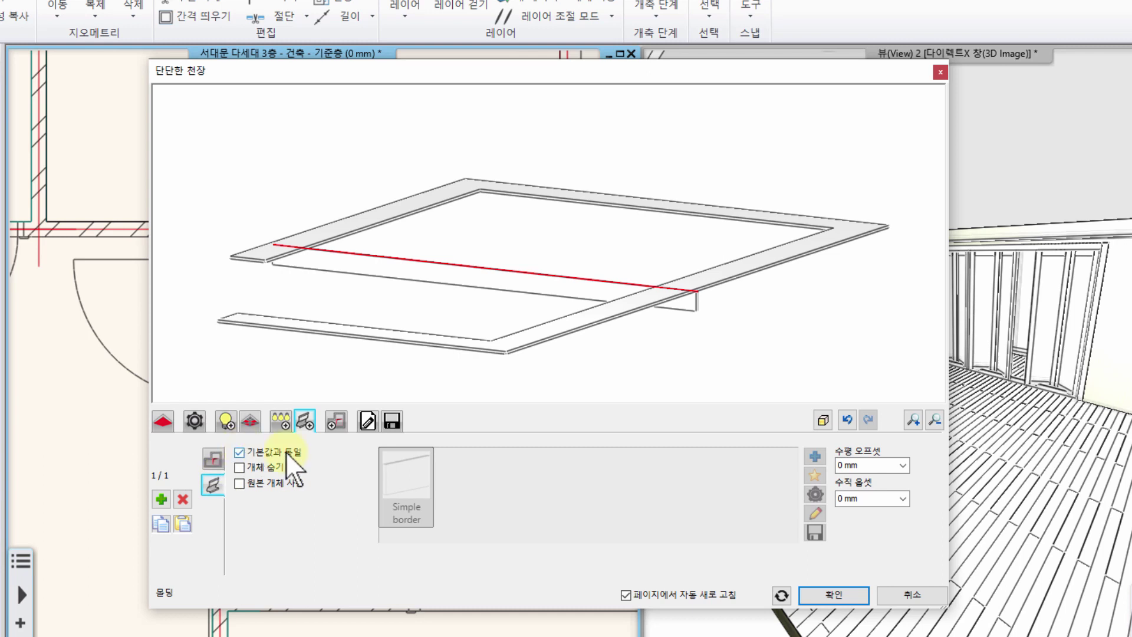
pyautogui.click(194, 420)
pyautogui.click(164, 502)
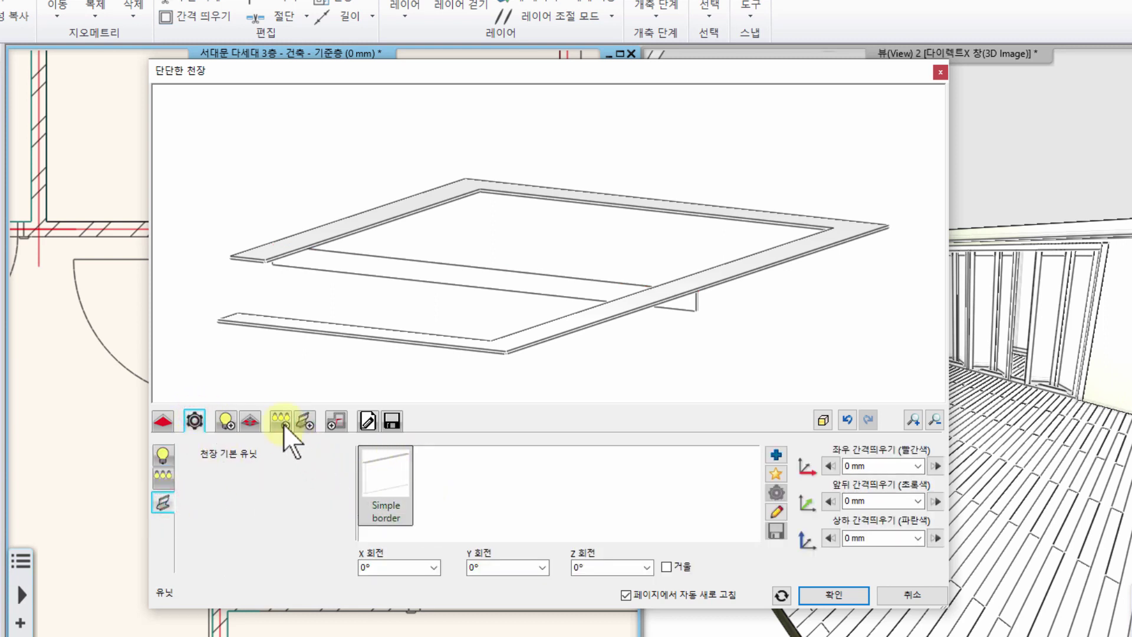
pyautogui.click(305, 420)
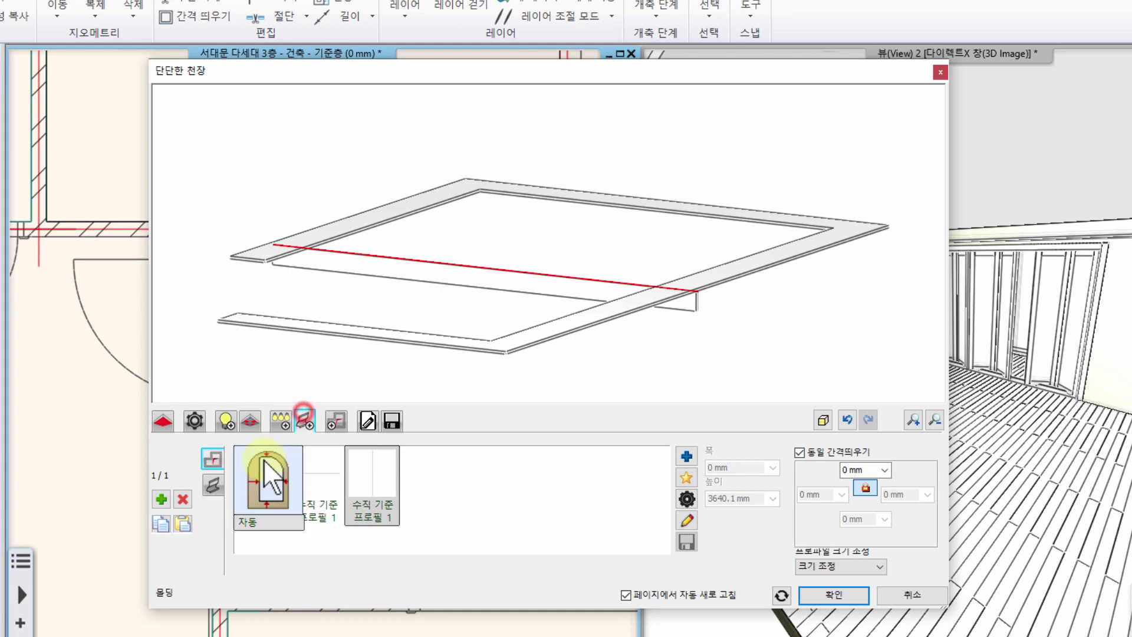
pyautogui.click(211, 482)
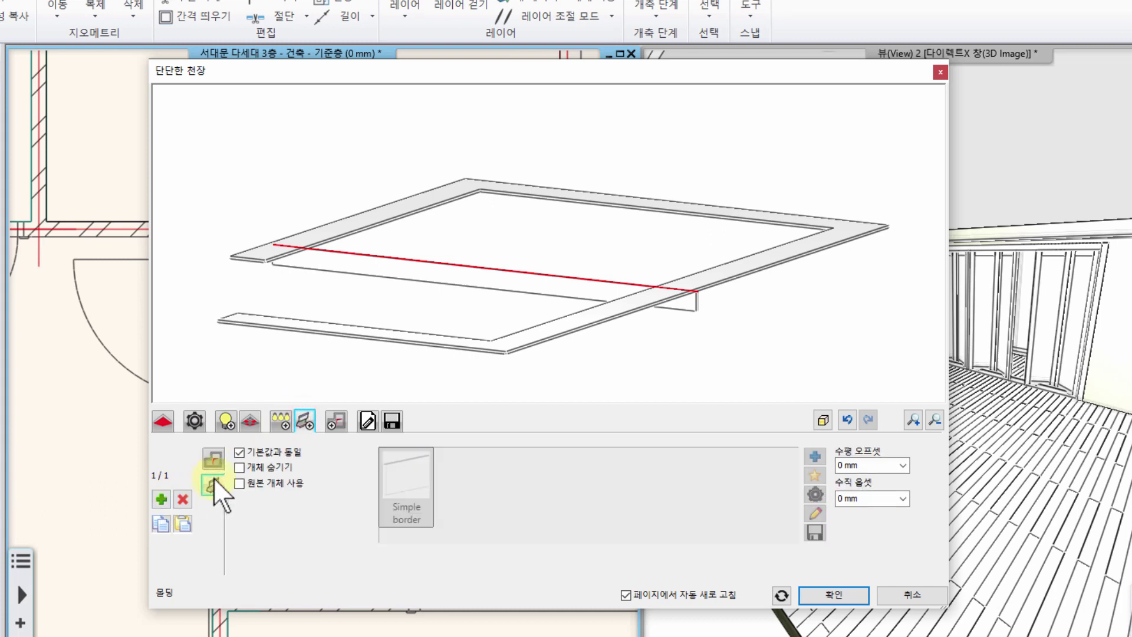
# Turn off 기본값과 동일 for the added molding and assign it the Simple border object.
pyautogui.click(240, 451)
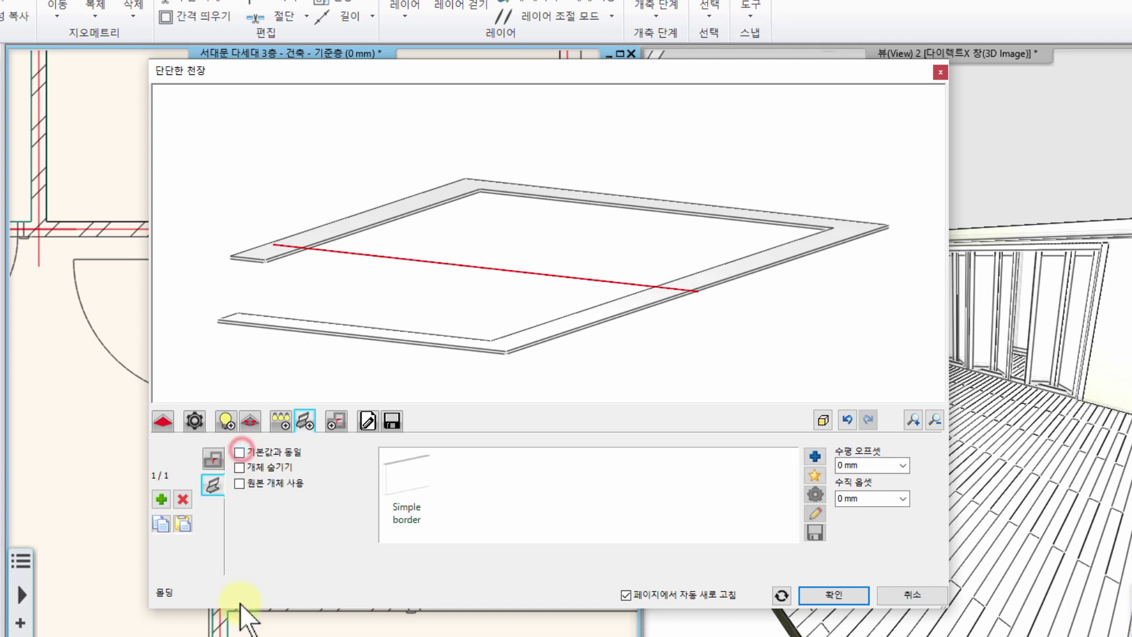
pyautogui.click(422, 480)
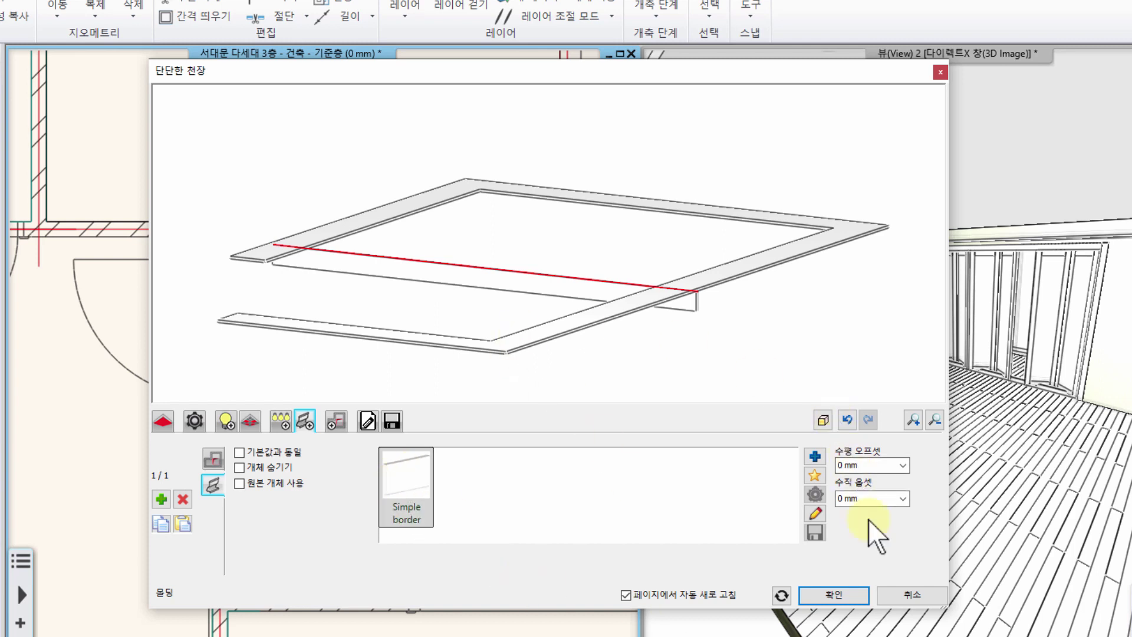
pyautogui.click(877, 495)
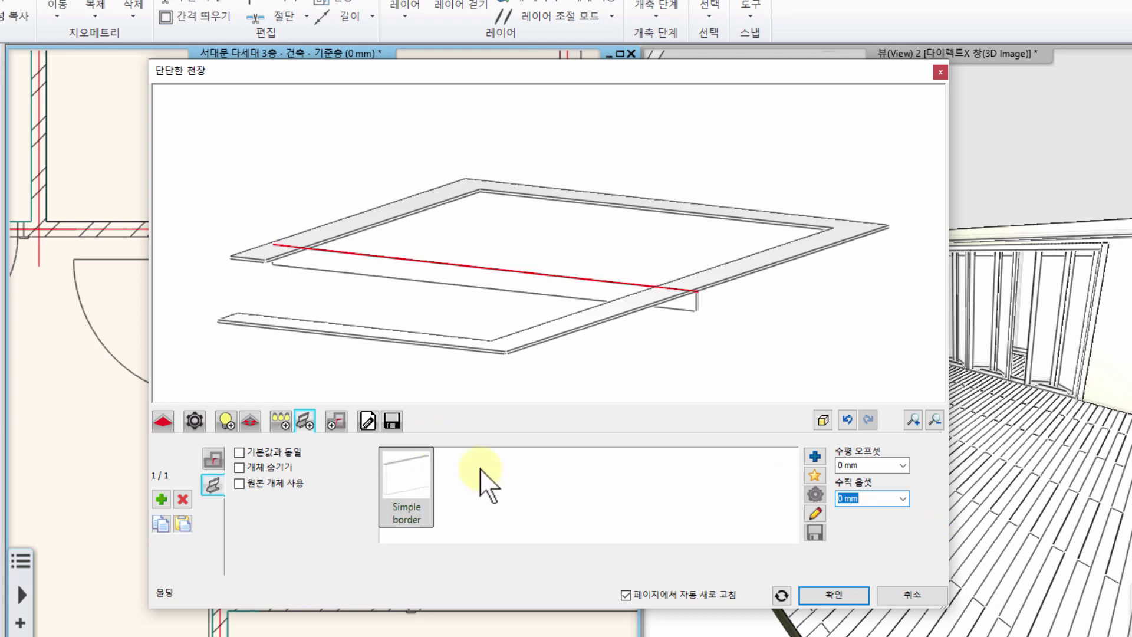
pyautogui.click(404, 465)
pyautogui.doubleClick(408, 478)
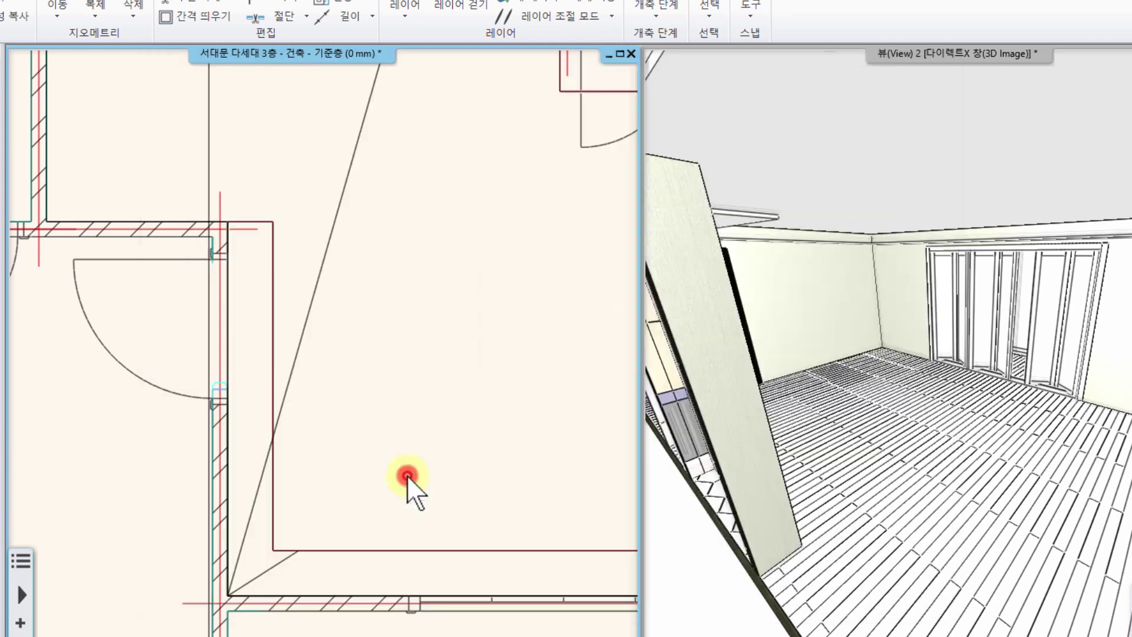
pyautogui.click(911, 594)
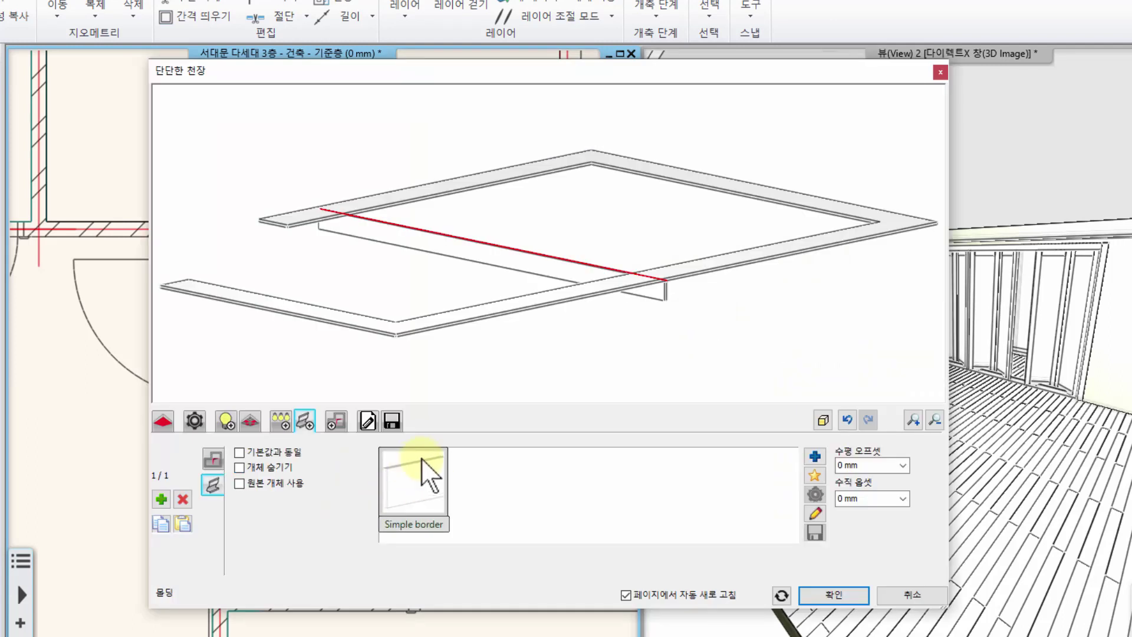
# Edit the Simple border molding's rectangular profile and set its height to 80 mm.
pyautogui.click(815, 514)
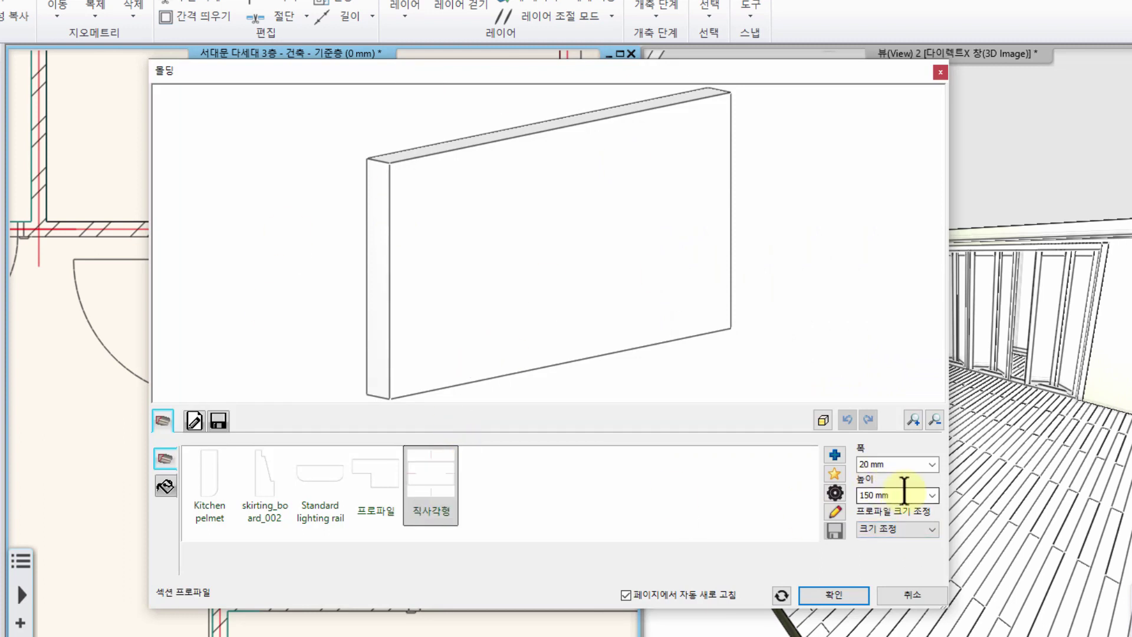
pyautogui.click(904, 490)
pyautogui.moveTo(578, 69); pyautogui.dragTo(511, 56)
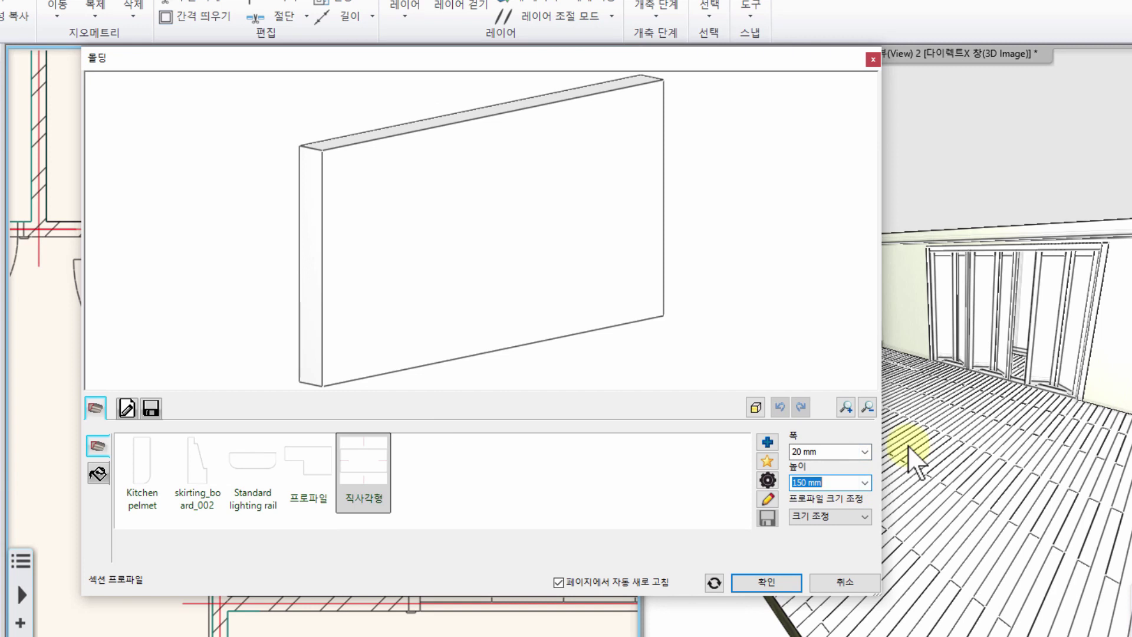
pyautogui.press('Return')
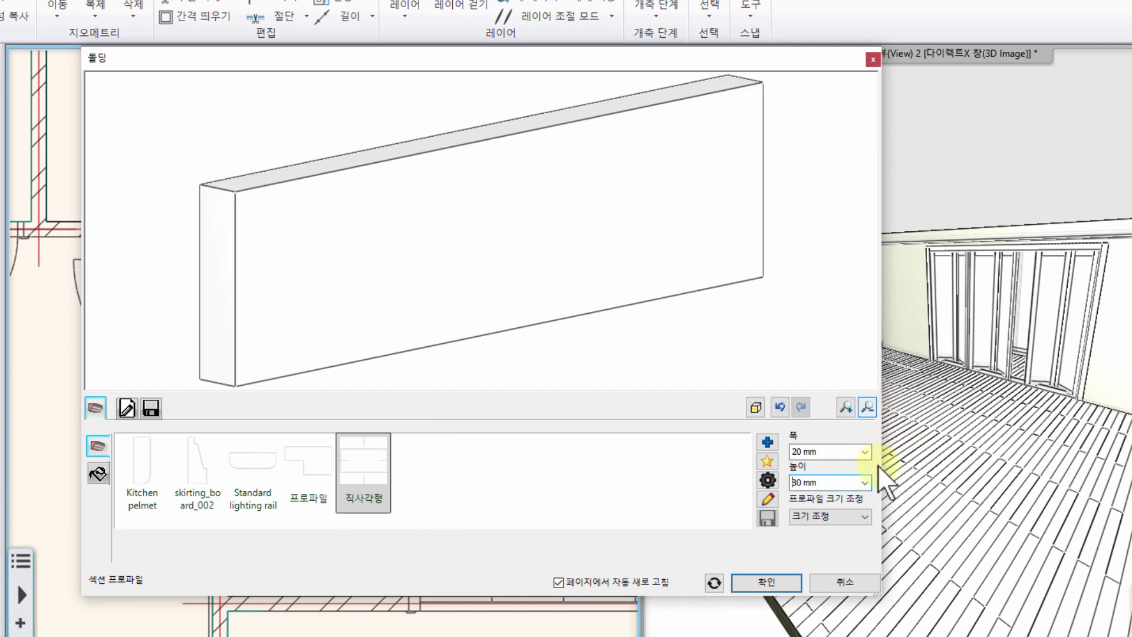
pyautogui.click(769, 583)
pyautogui.click(520, 365)
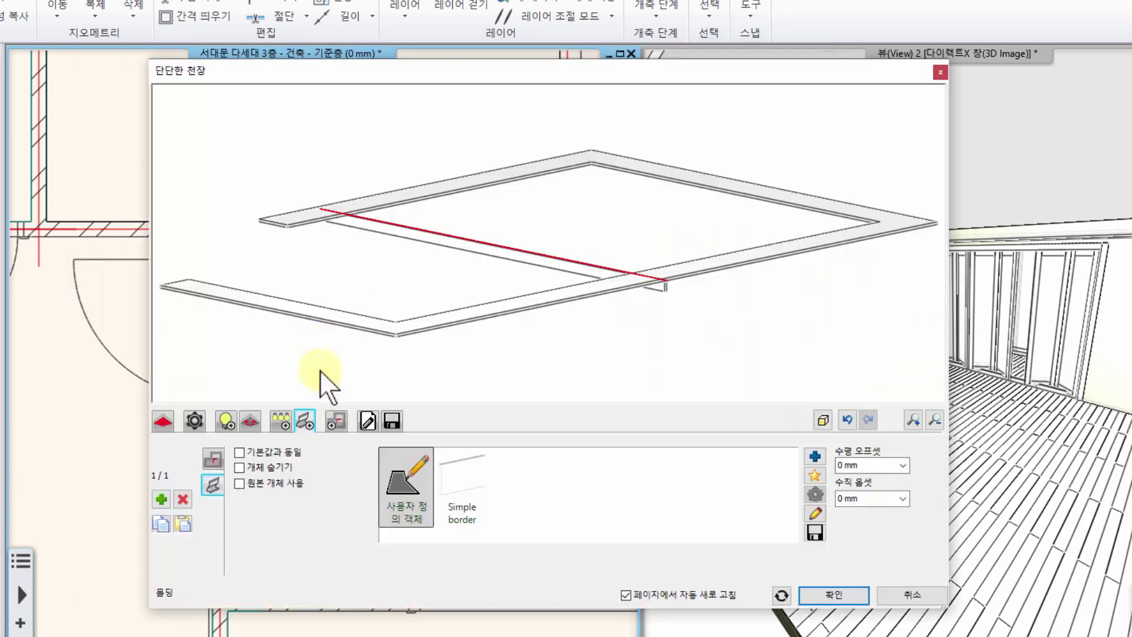
# Set the added molding's vertical offset (수직 옵셋) to 80 mm and inspect where it meets the strip.
pyautogui.scroll(4, 548, 304)
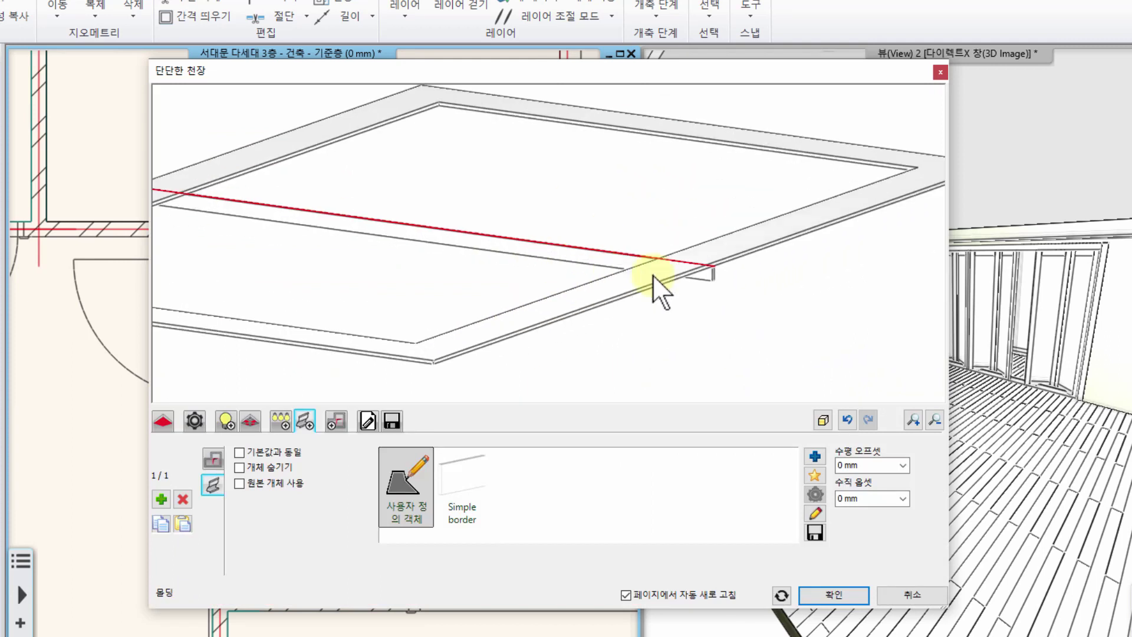
pyautogui.scroll(4, 710, 277)
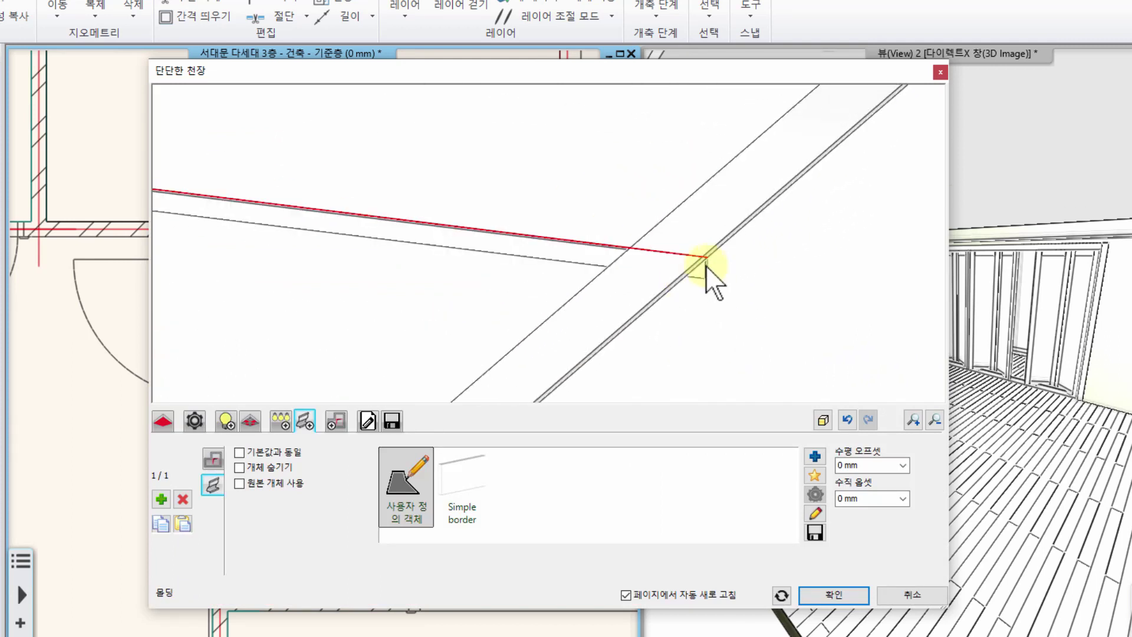
pyautogui.click(864, 501)
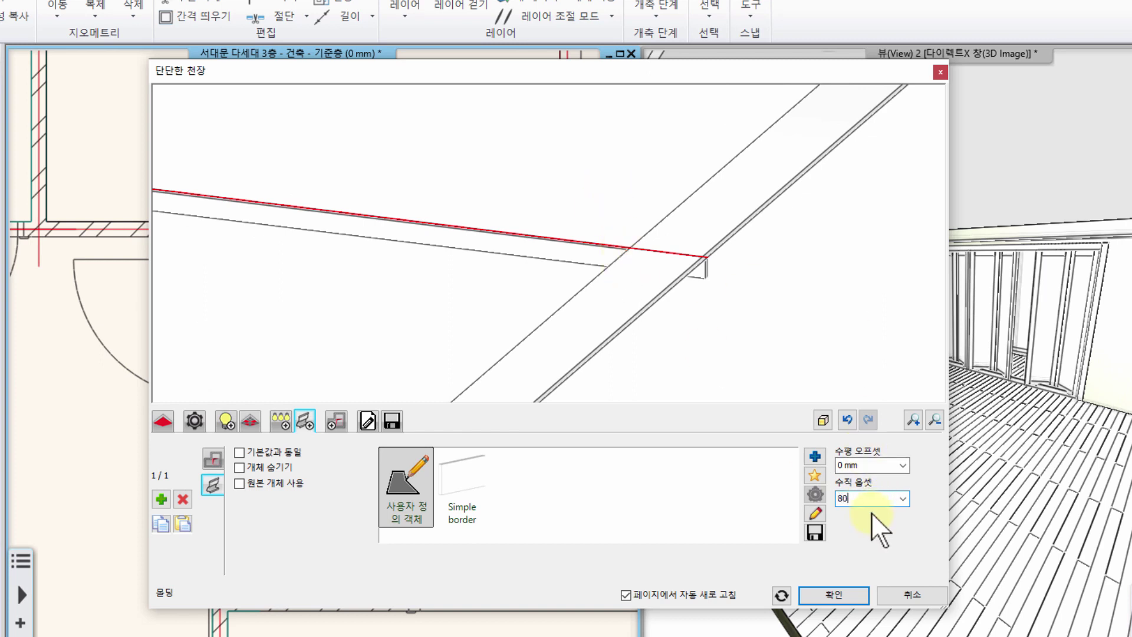
pyautogui.press('Return')
pyautogui.moveTo(596, 277); pyautogui.dragTo(726, 260)
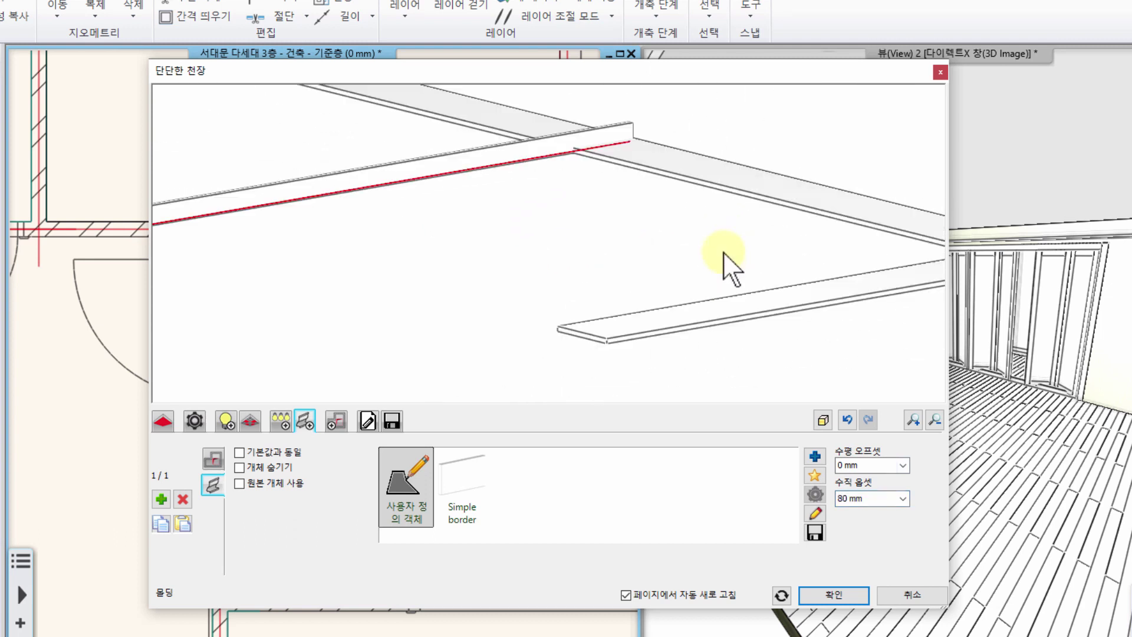
pyautogui.moveTo(646, 290); pyautogui.dragTo(546, 252)
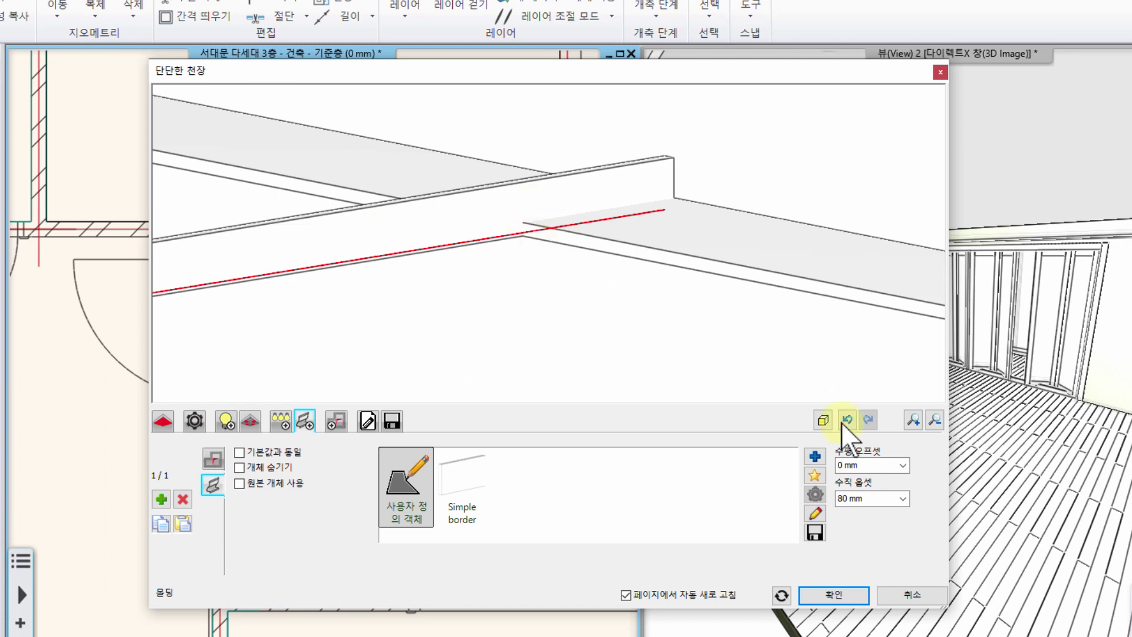
# Set the added molding's vertical offset (수직 옵셋) to 100 mm and check its position above the strip.
pyautogui.click(872, 498)
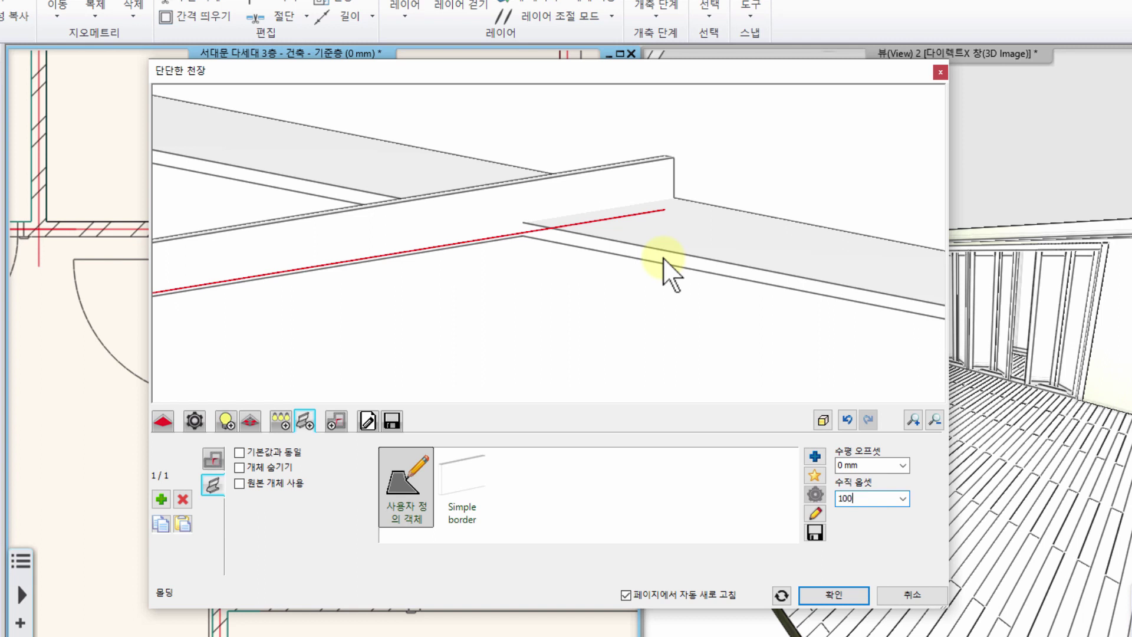
pyautogui.press('Return')
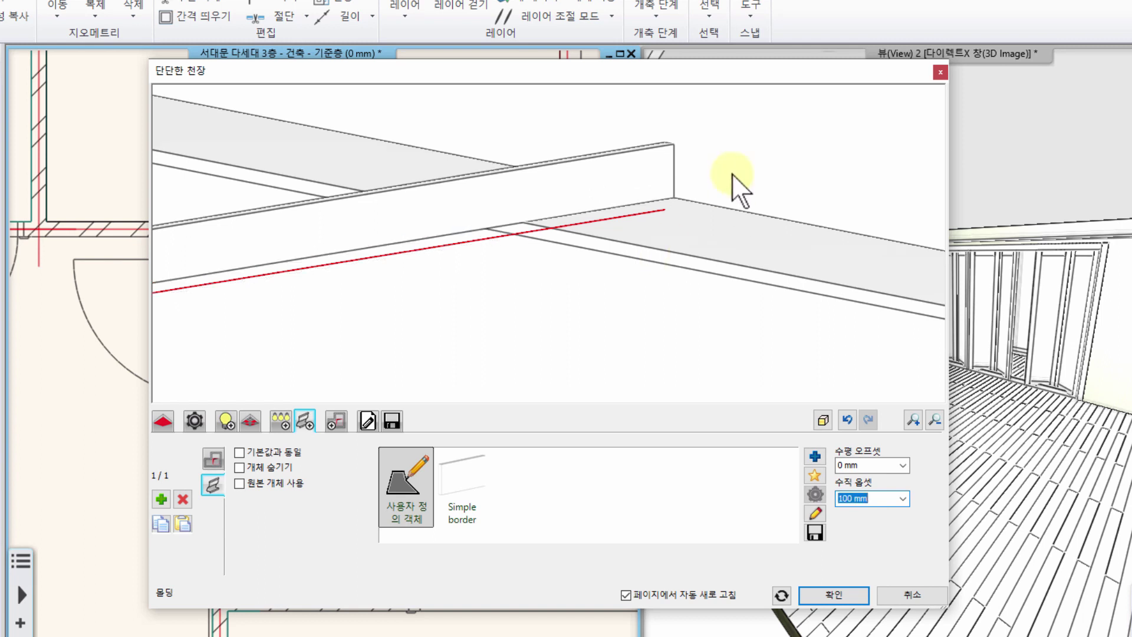
pyautogui.moveTo(718, 351); pyautogui.dragTo(614, 253)
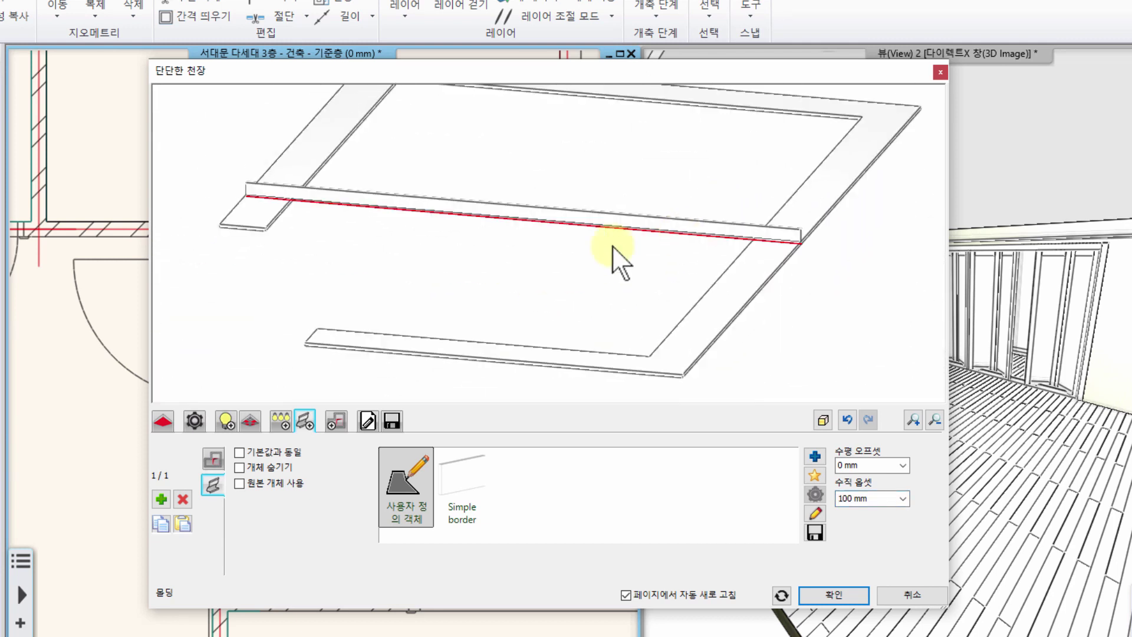
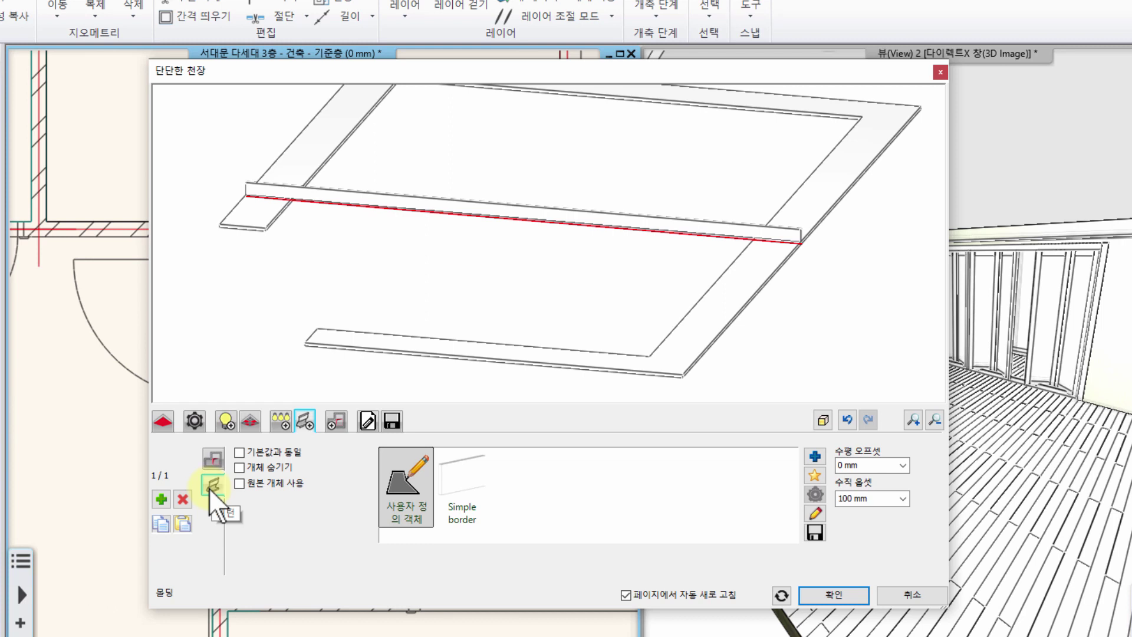
# Open the molding's vertical reference profile for editing and offset its line to the strip's upper-left open end in the plan.
pyautogui.click(211, 457)
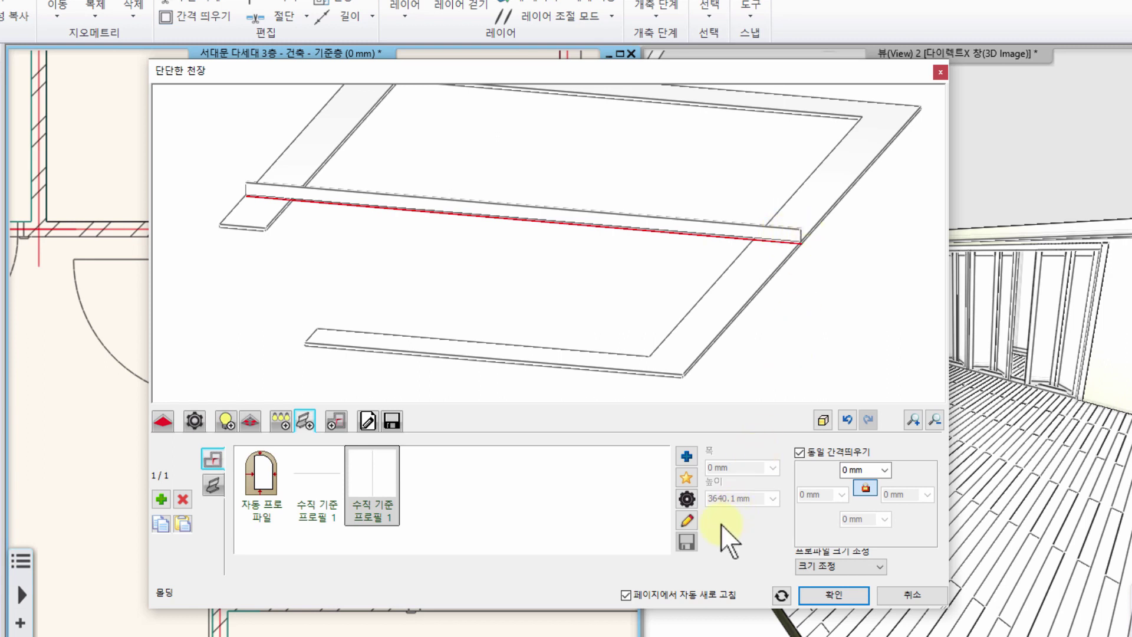
pyautogui.click(688, 520)
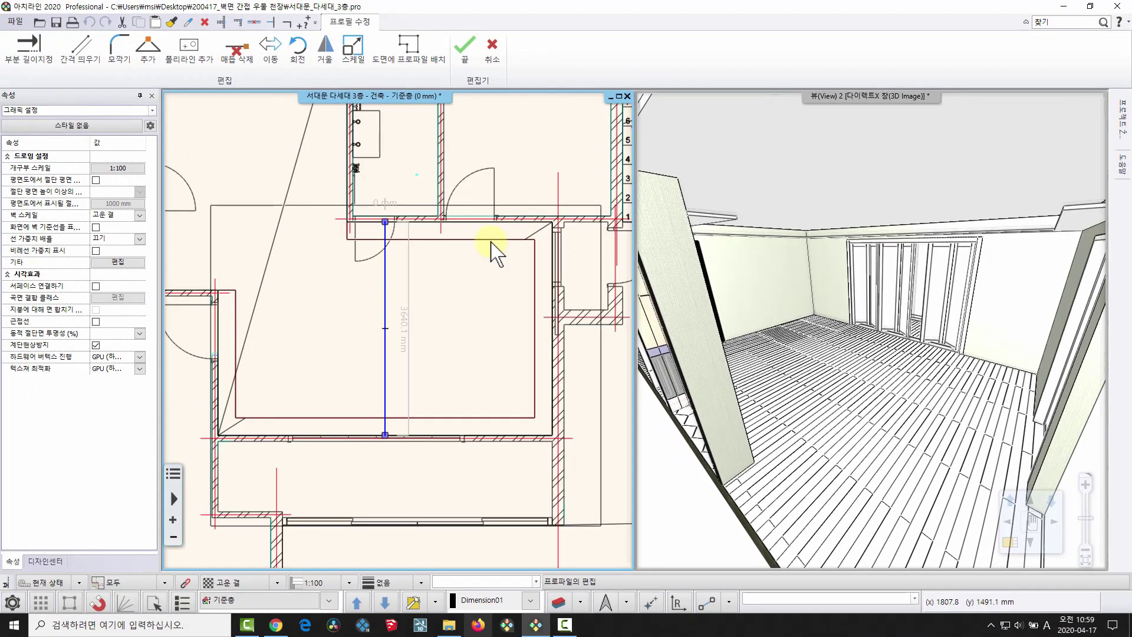
pyautogui.press('F11')
pyautogui.moveTo(492, 300); pyautogui.dragTo(630, 312, button='middle')
pyautogui.scroll(2, 519, 271)
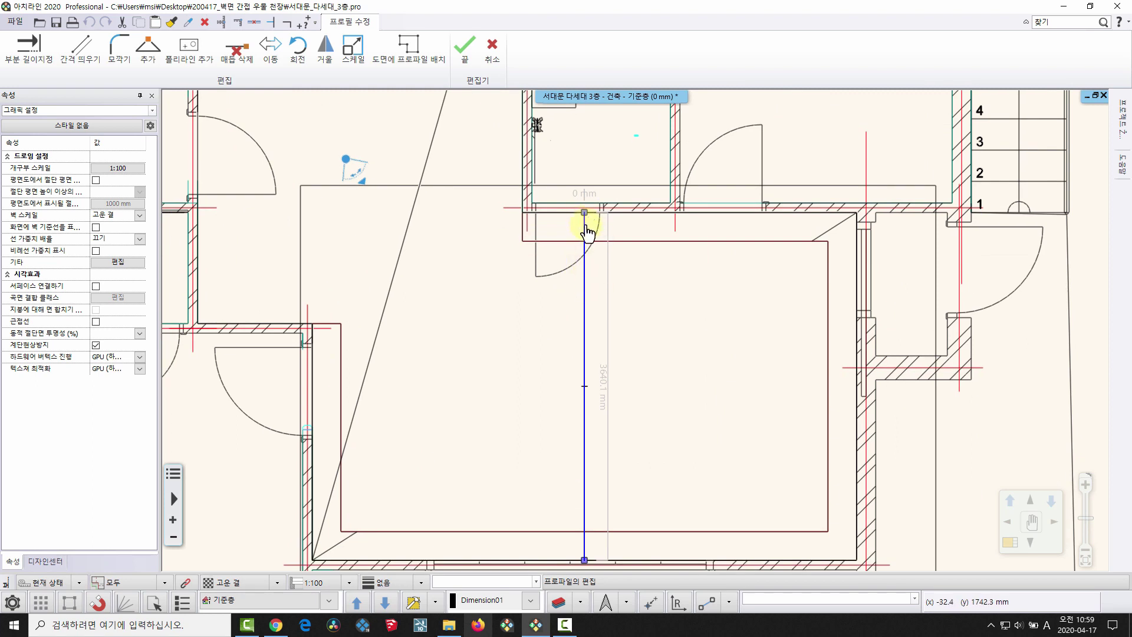
pyautogui.rightClick(587, 230)
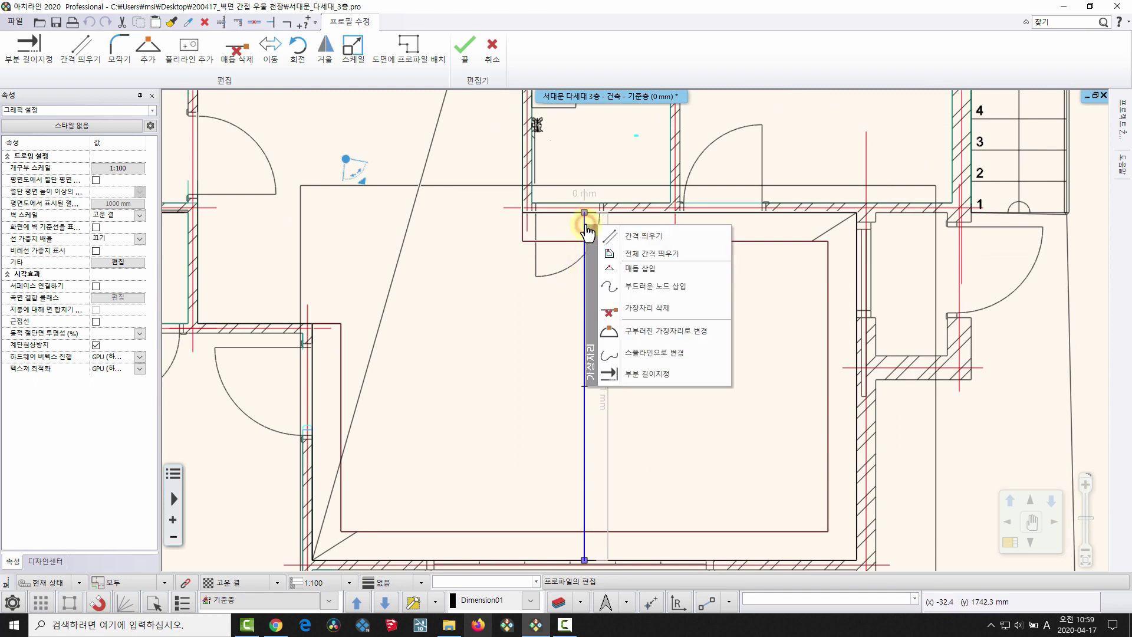
pyautogui.click(616, 233)
pyautogui.click(522, 238)
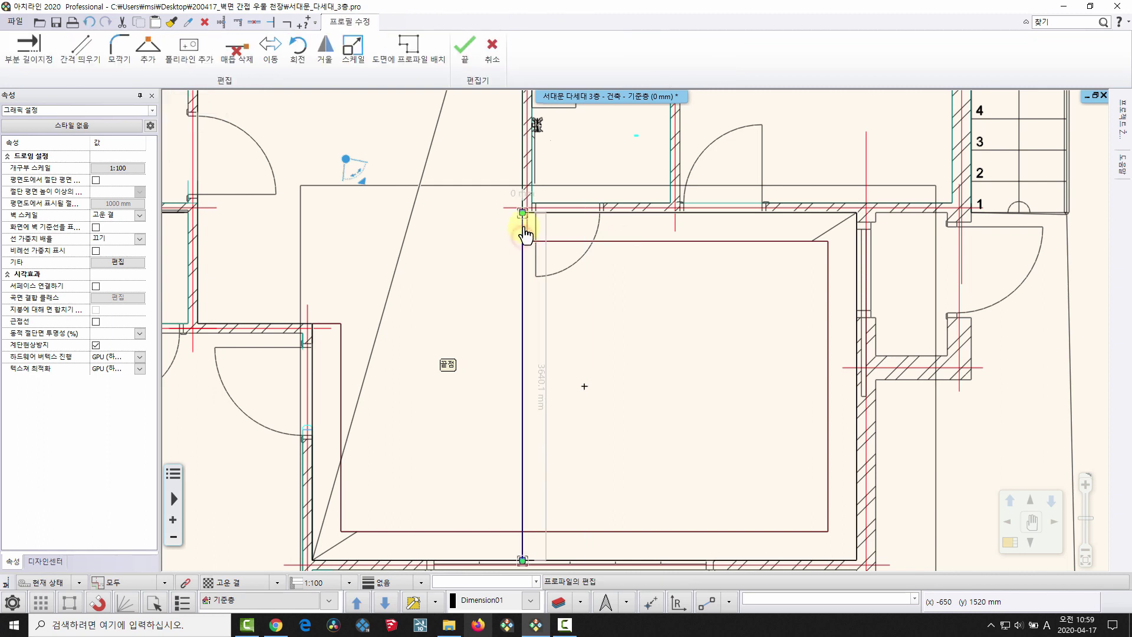
# Insert a node at the strip's upper-left inner corner and offset the segment below it about 3200 mm to the upper-right inner corner.
pyautogui.click(522, 246)
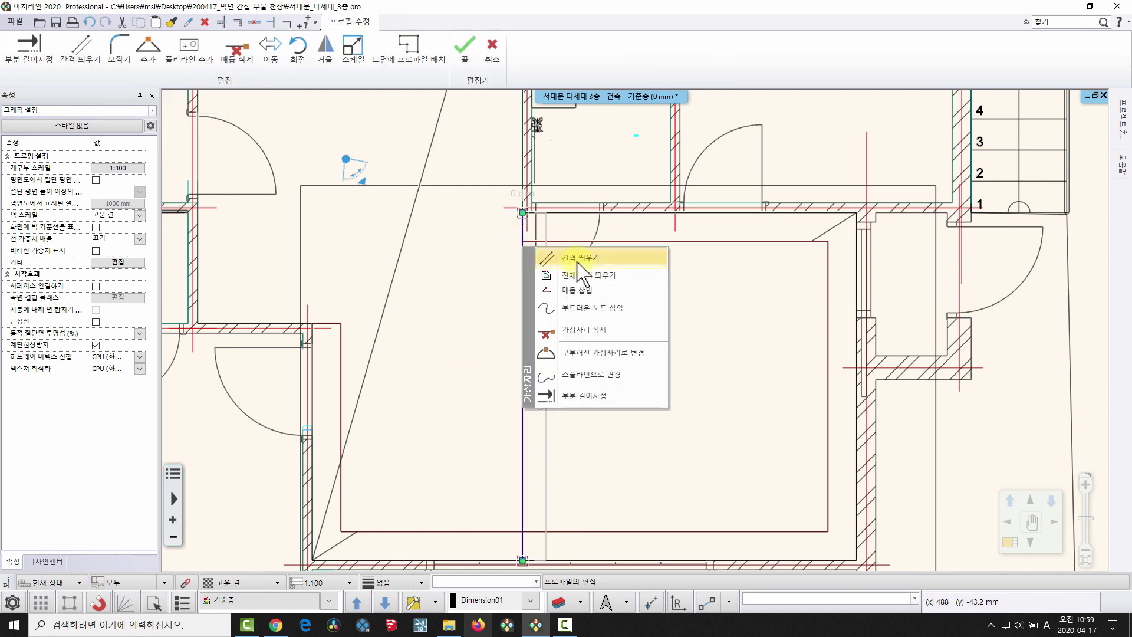
pyautogui.click(580, 286)
pyautogui.click(522, 241)
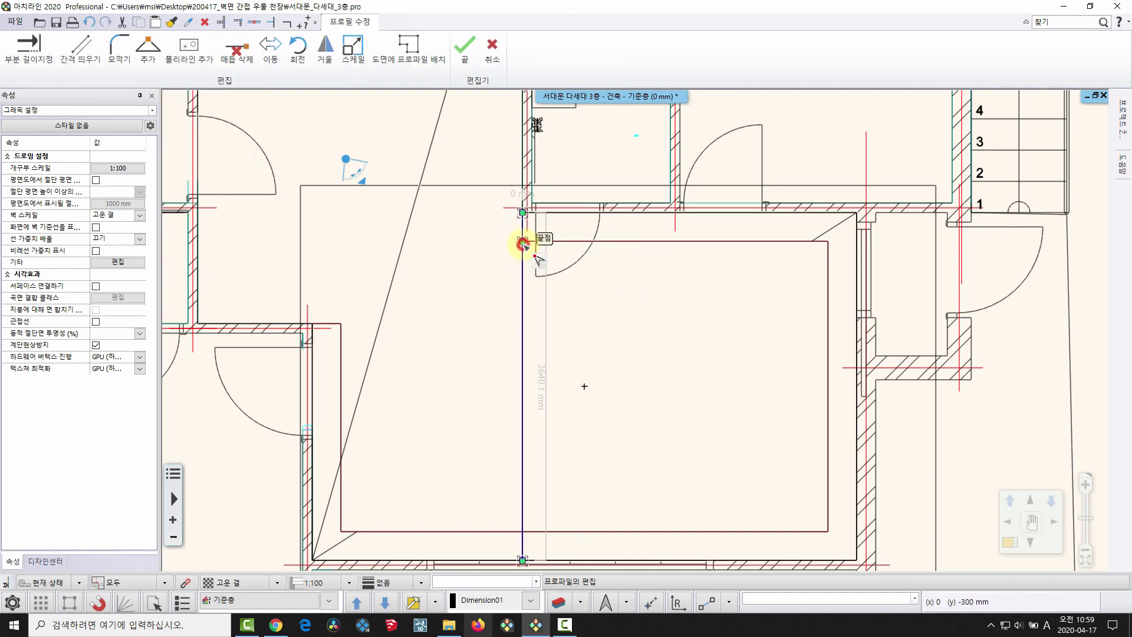
pyautogui.click(521, 277)
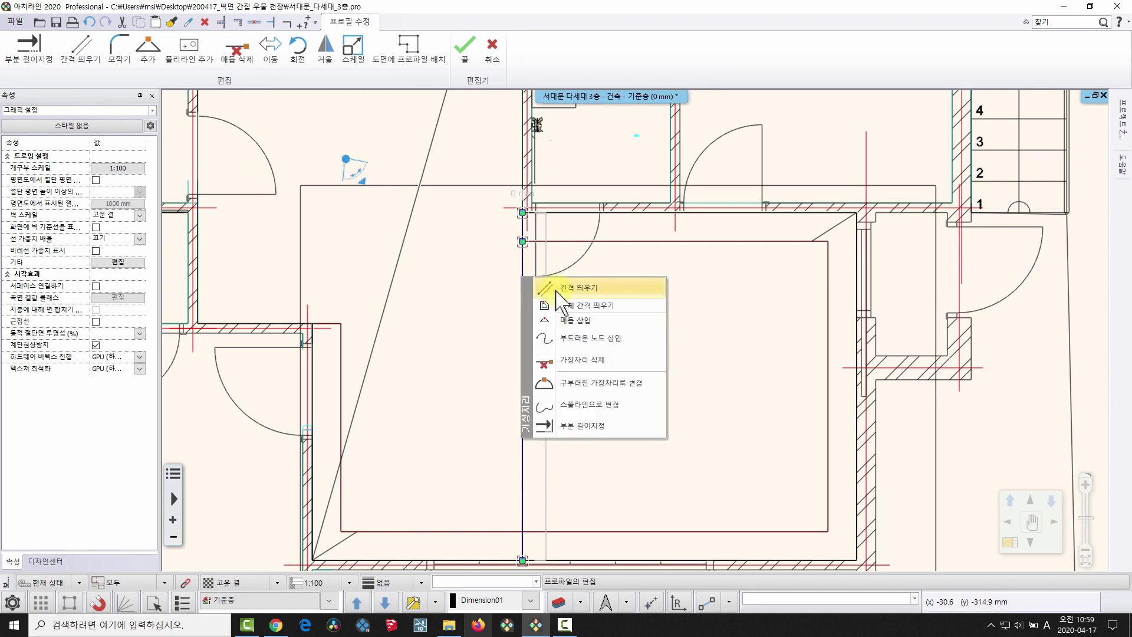
pyautogui.click(556, 286)
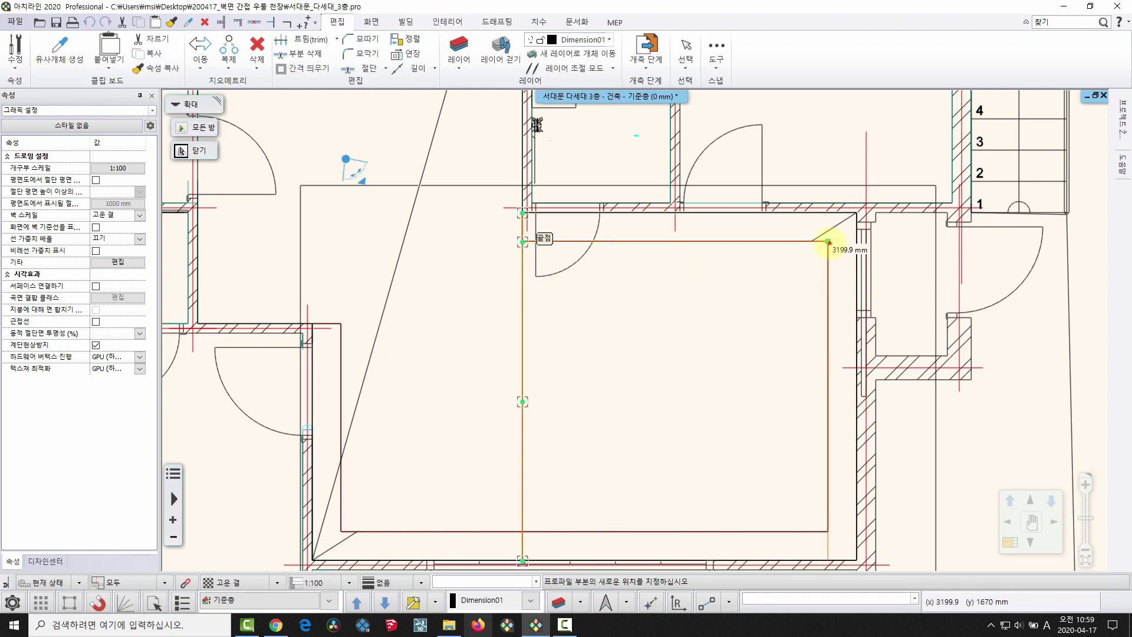
pyautogui.click(823, 241)
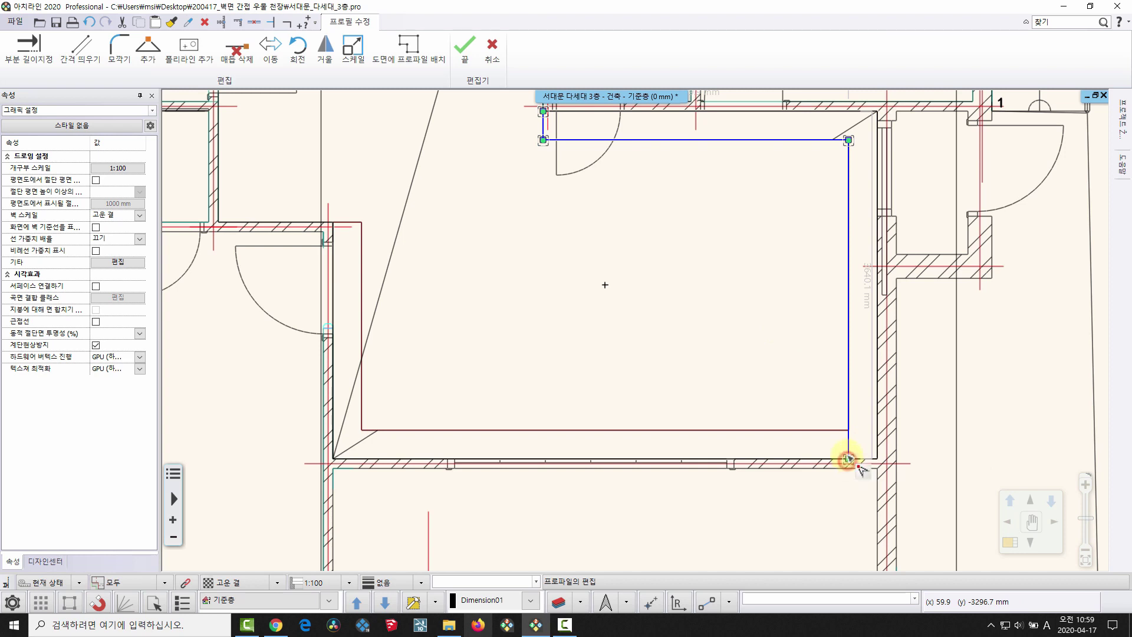
# Move the profile's lower end node from the outer wall edge to the strip's lower-right inner corner.
pyautogui.click(848, 458)
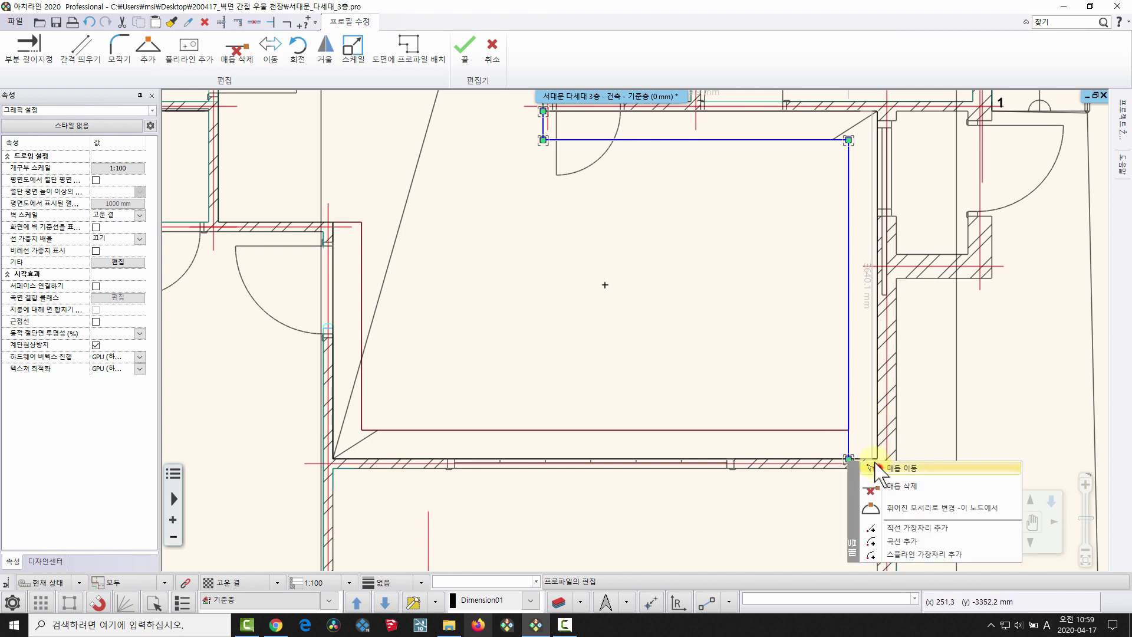
pyautogui.click(873, 468)
pyautogui.click(849, 430)
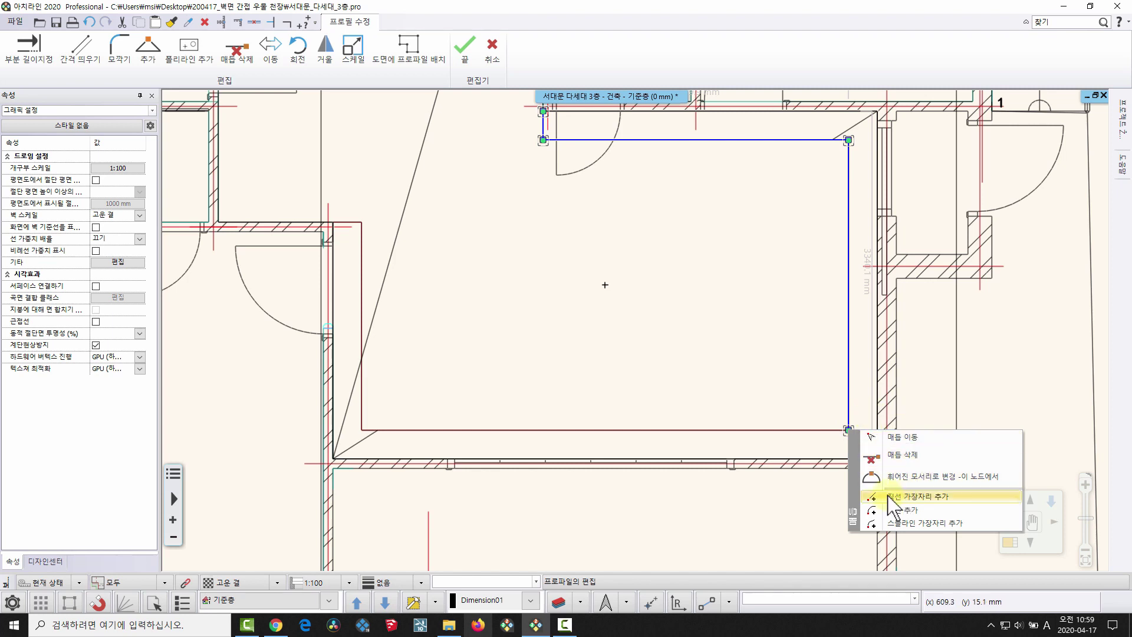
# Add straight edges from the lower-right inner corner to the lower-left corner, up to the strip's left open end and across to the wall.
pyautogui.click(957, 499)
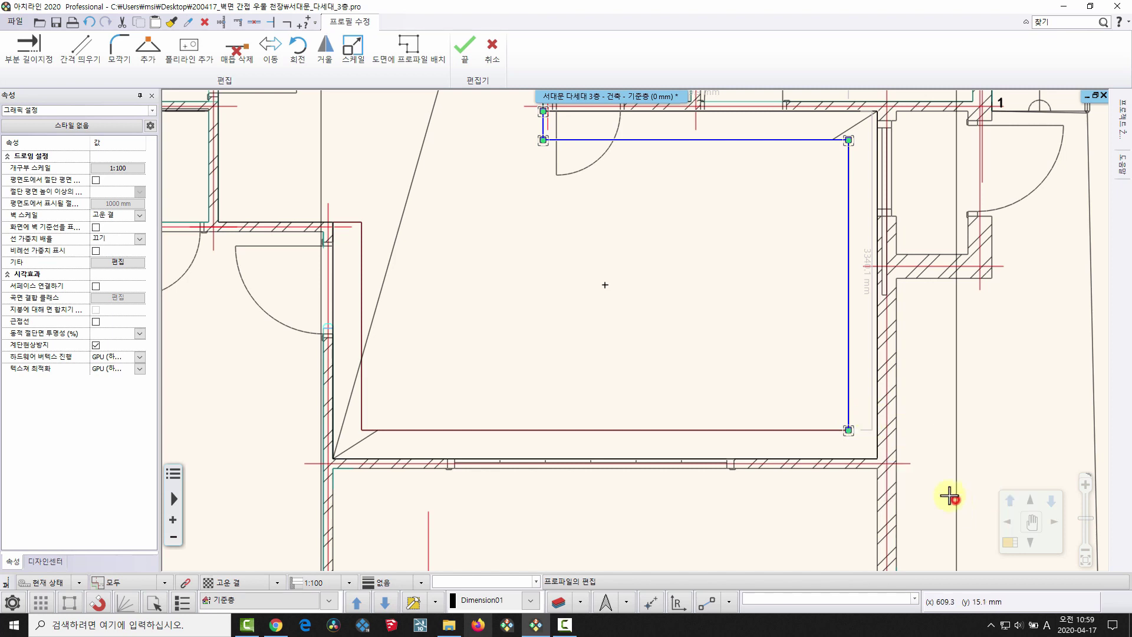
pyautogui.click(361, 429)
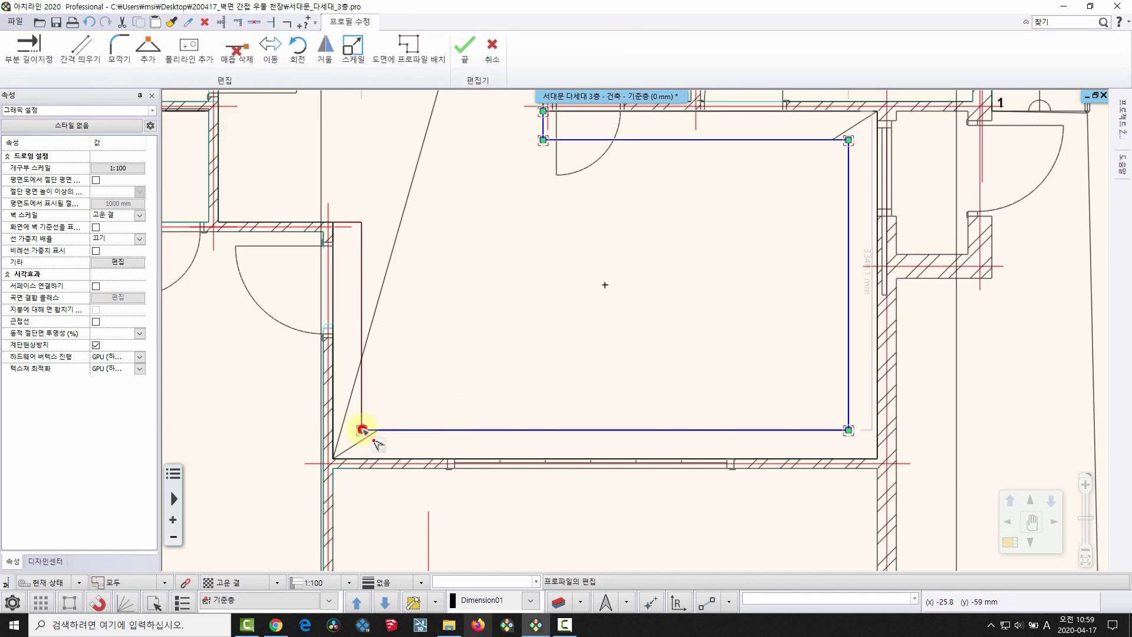
pyautogui.click(361, 429)
pyautogui.click(433, 490)
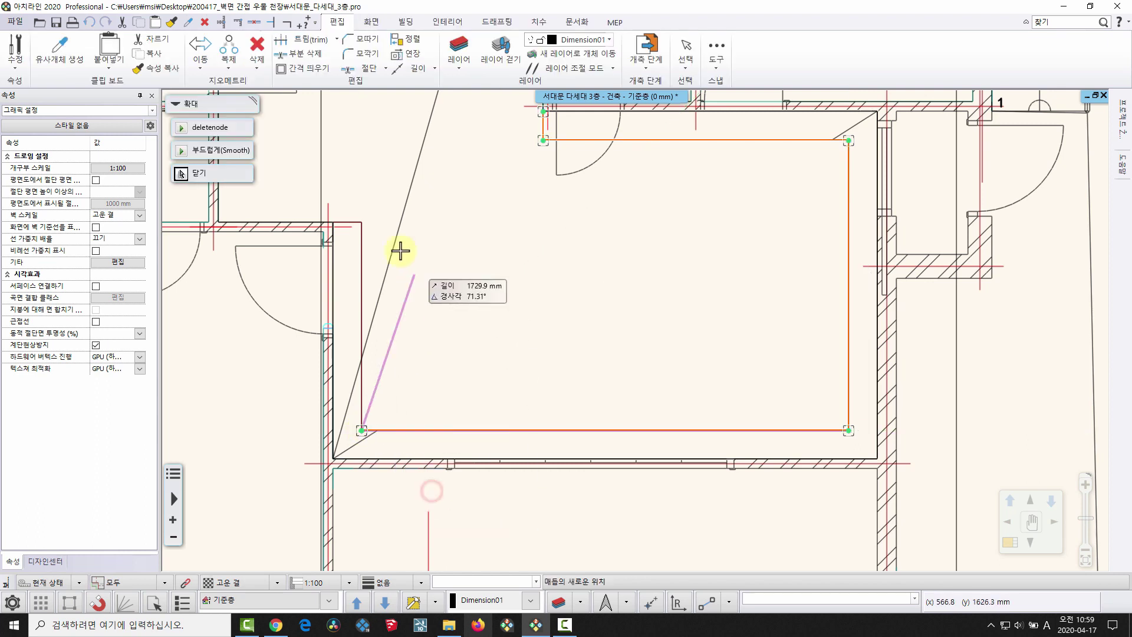
pyautogui.click(362, 223)
pyautogui.rightClick(362, 223)
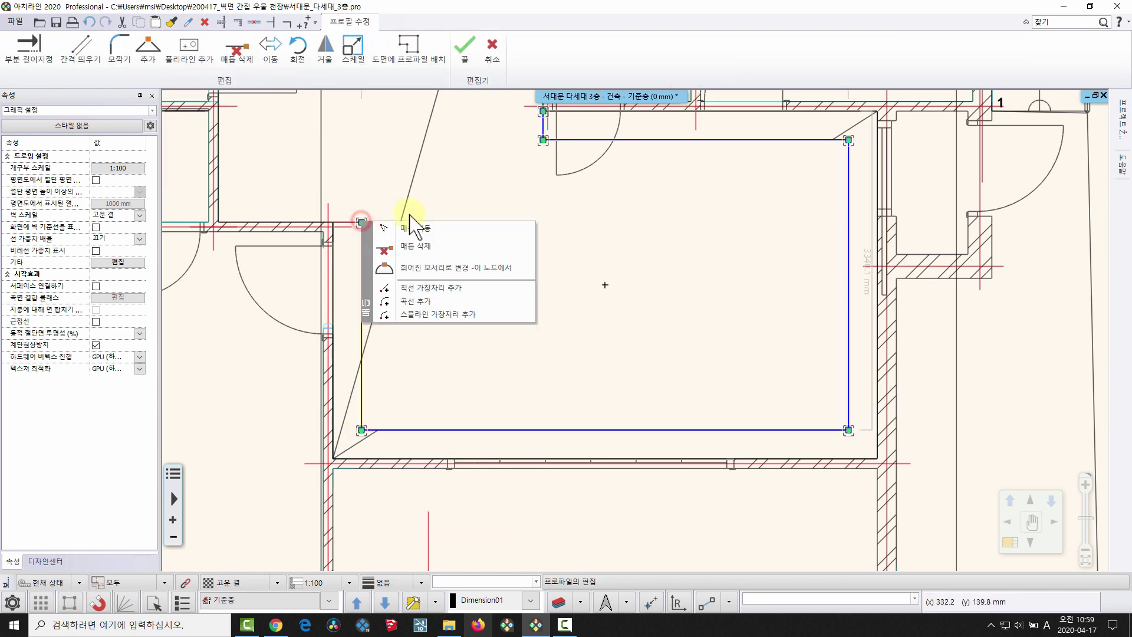
pyautogui.click(455, 285)
pyautogui.scroll(3, 354, 212)
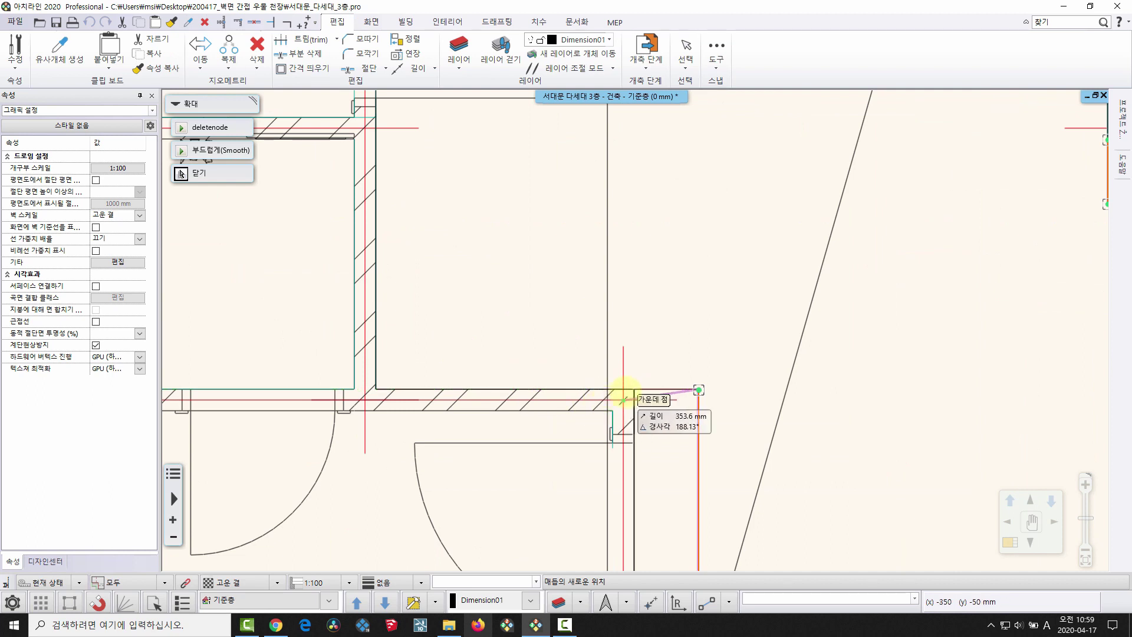
pyautogui.click(630, 386)
pyautogui.scroll(-1, 653, 271)
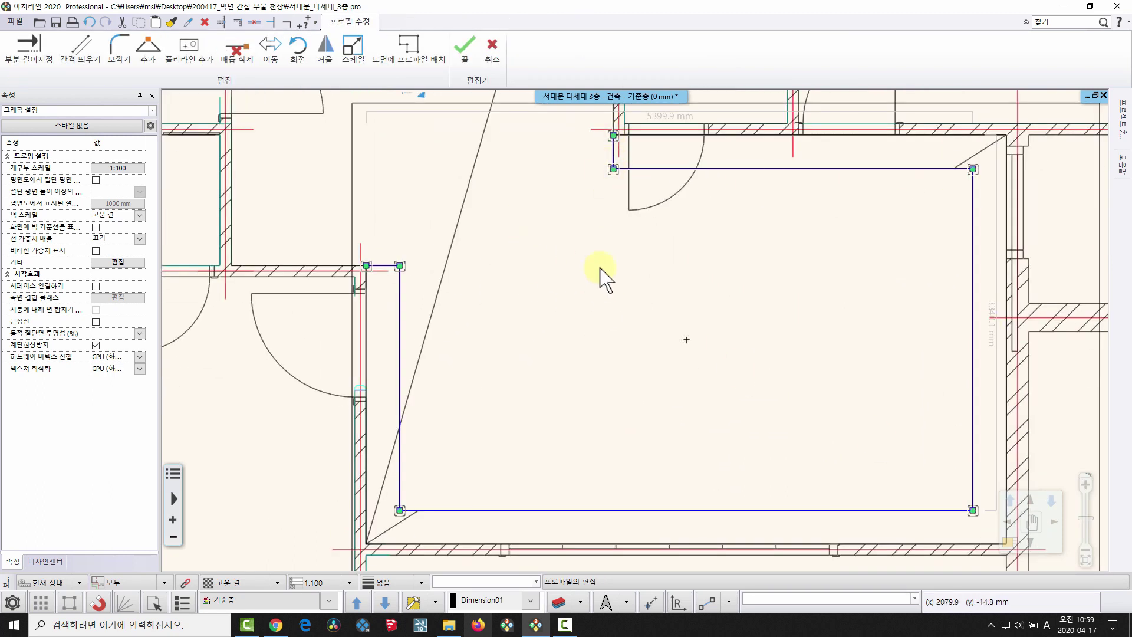
# Finish the molding profile and confirm the ceiling settings.
pyautogui.click(653, 269)
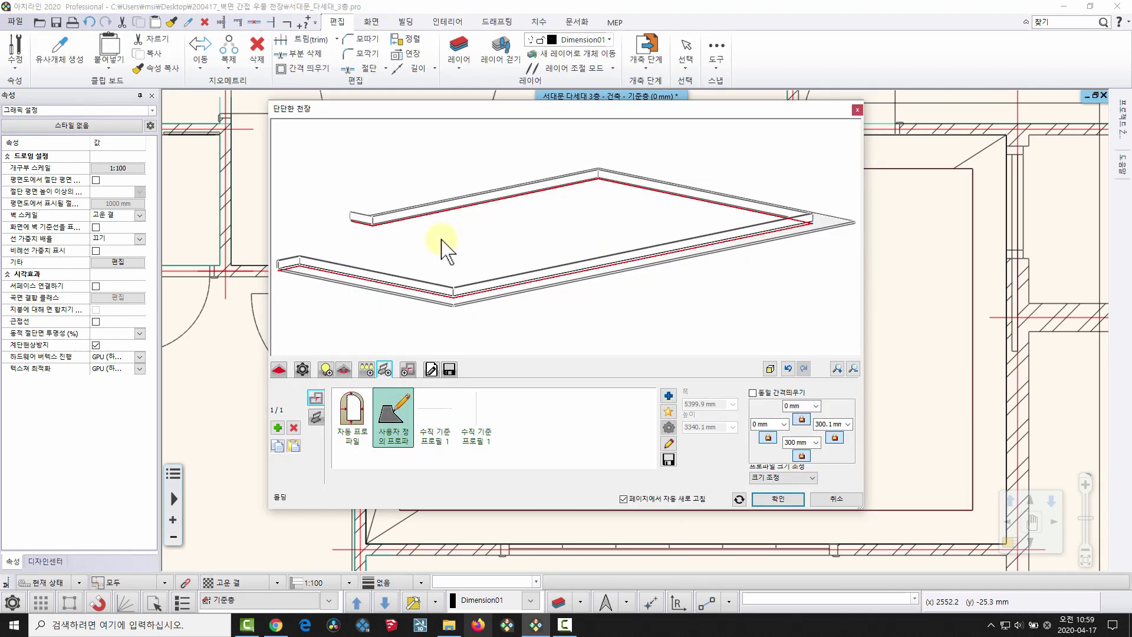
pyautogui.moveTo(441, 239); pyautogui.dragTo(608, 291)
pyautogui.click(776, 499)
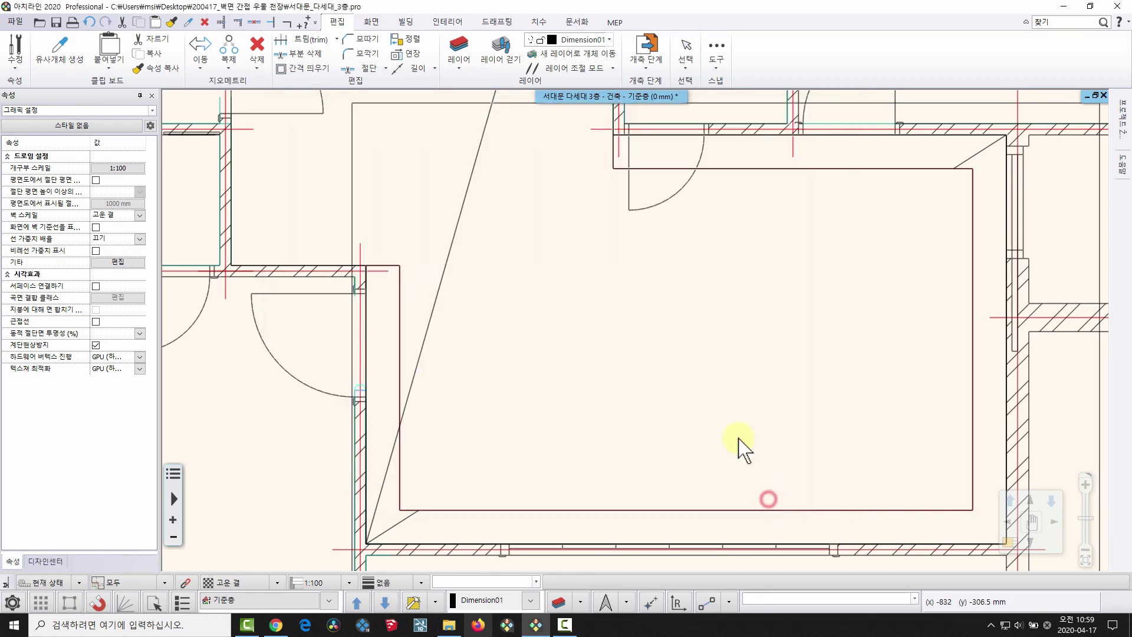
# Examine the molding in the 3D view and compare the strip's left open end with the same spot in the plan.
pyautogui.moveTo(986, 315); pyautogui.dragTo(759, 143)
pyautogui.press('F3')
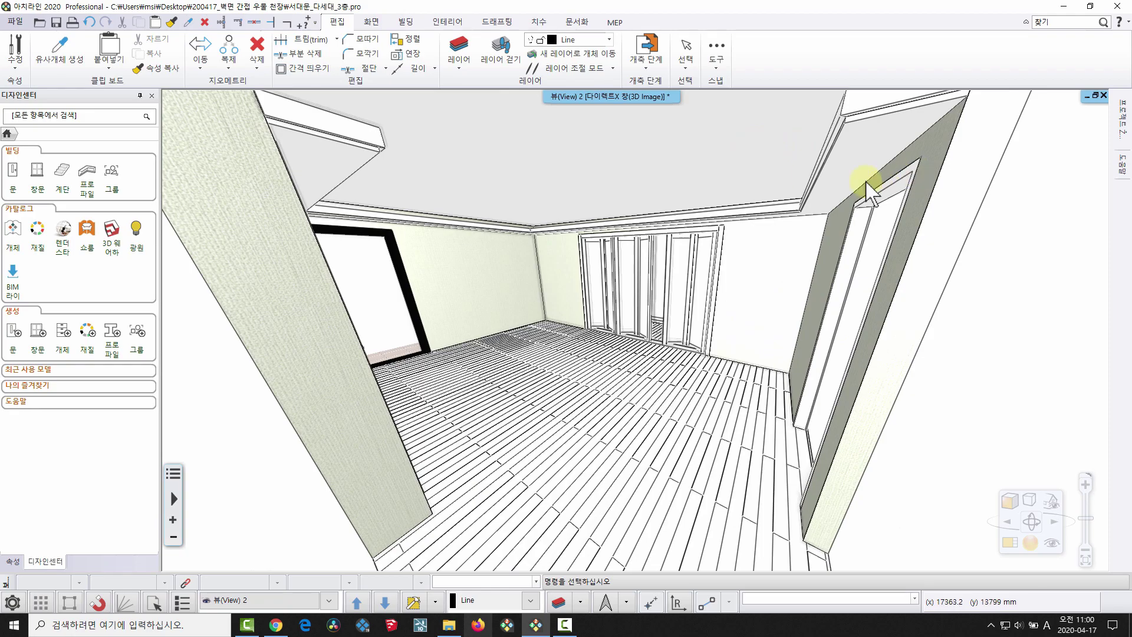
pyautogui.moveTo(867, 188); pyautogui.dragTo(776, 112)
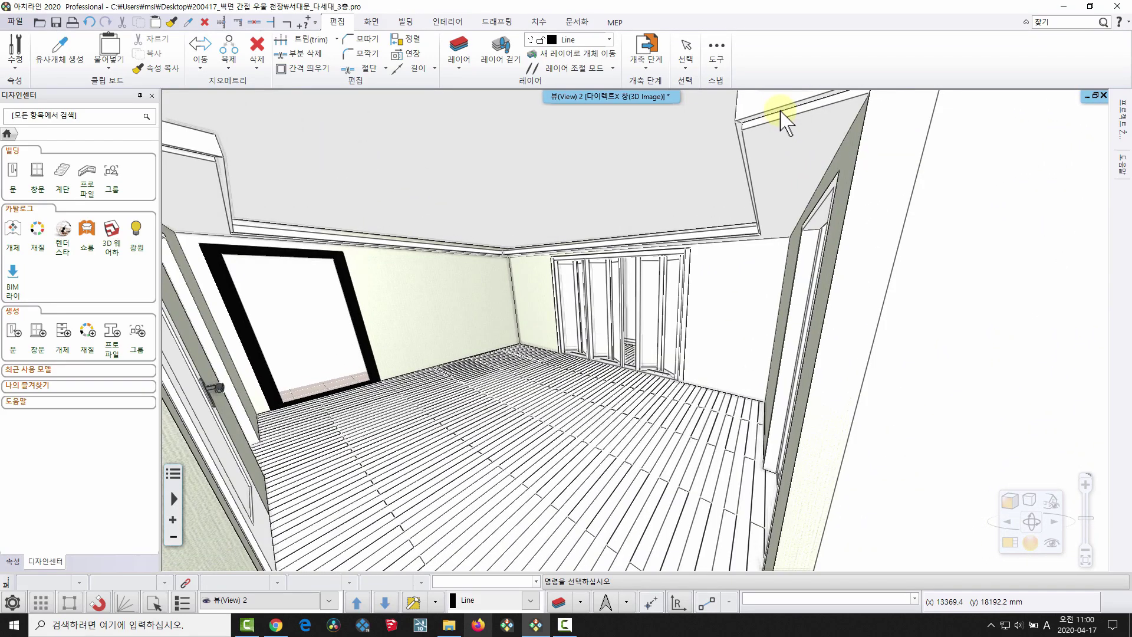
pyautogui.press('F4')
pyautogui.click(419, 331)
pyautogui.scroll(4, 268, 303)
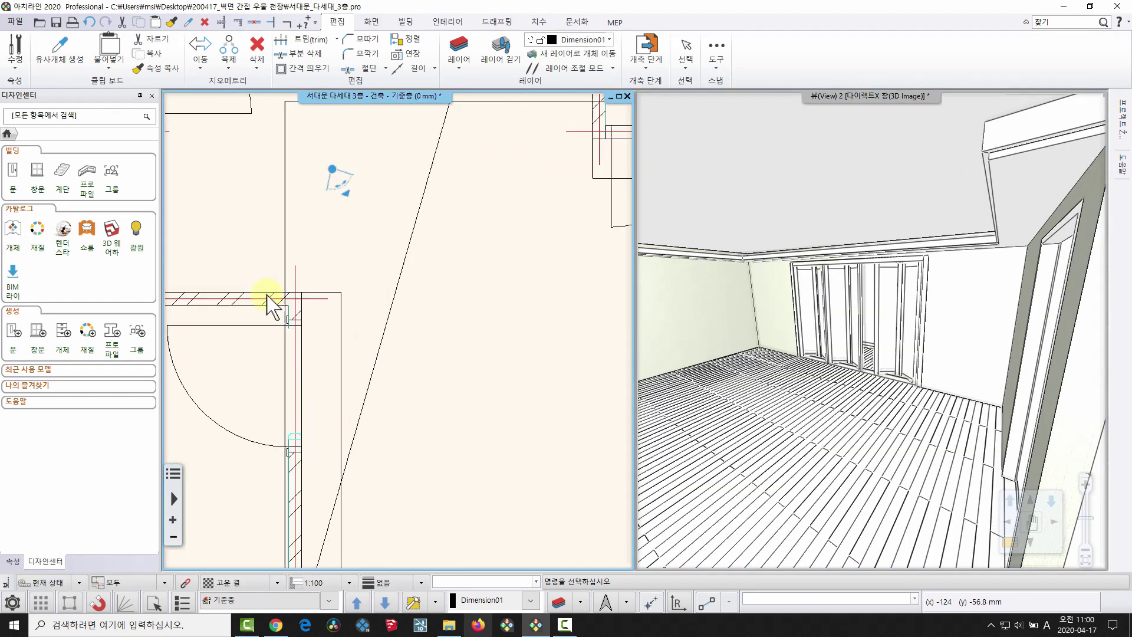
pyautogui.scroll(2, 416, 315)
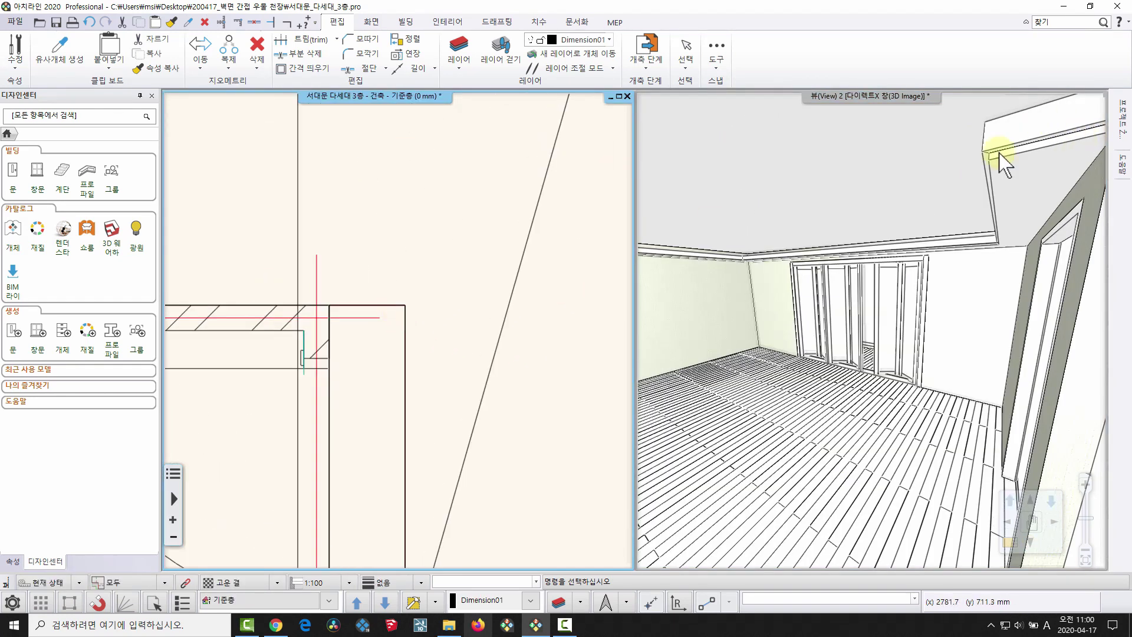
pyautogui.moveTo(395, 298); pyautogui.dragTo(391, 284, button='middle')
pyautogui.click(398, 313)
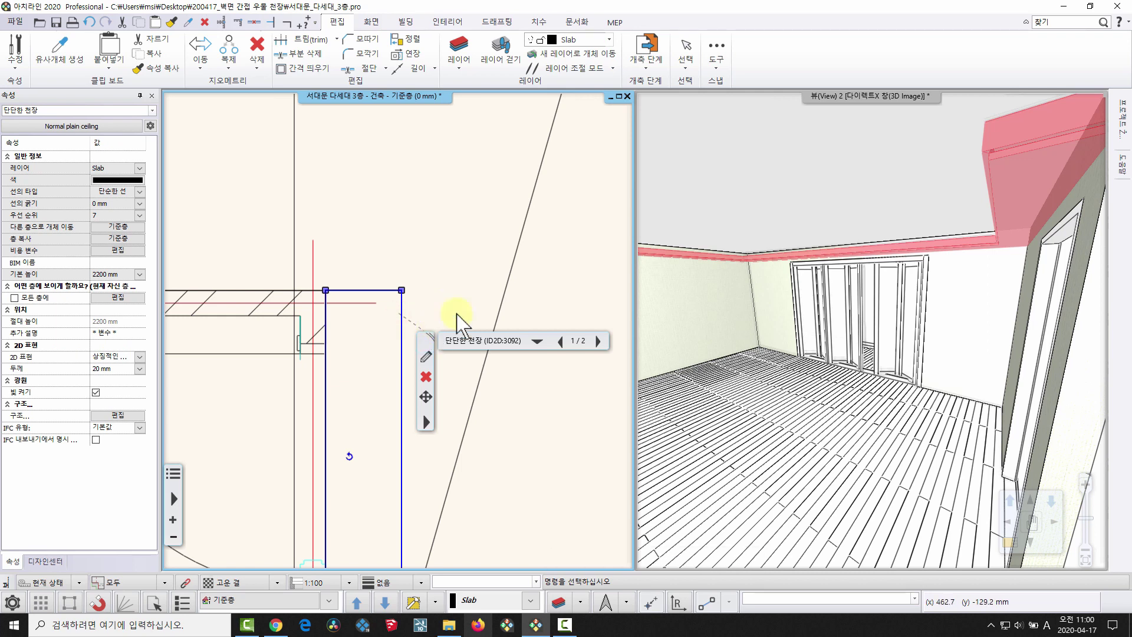
pyautogui.click(1026, 148)
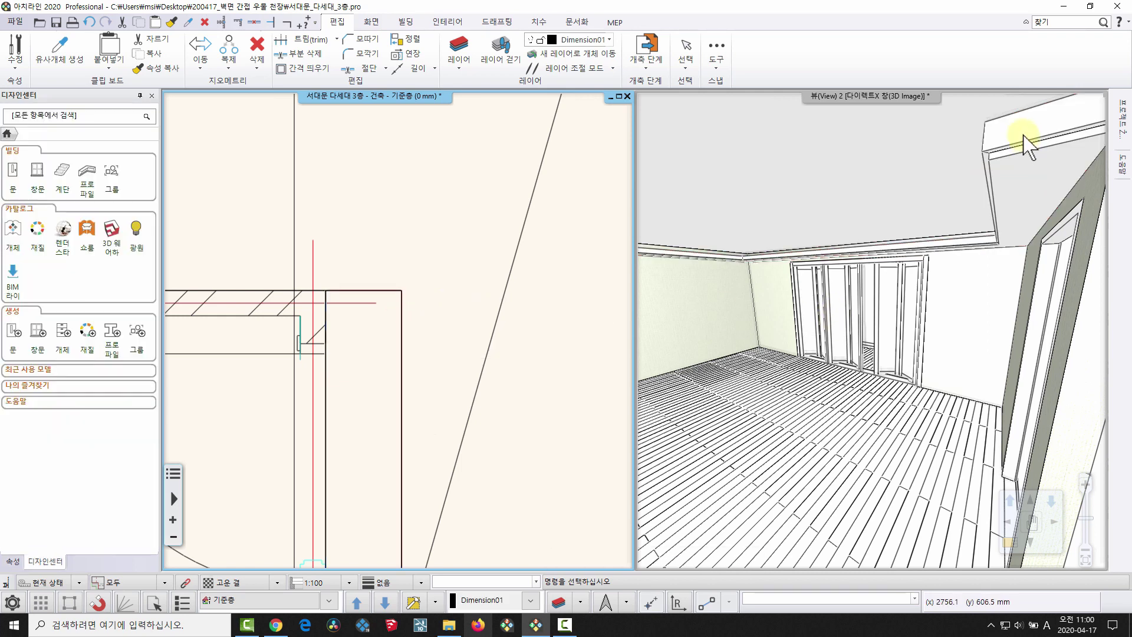
# Open the strip ceiling's properties from the 3D view and bring the molding's open end close up in the preview.
pyautogui.rightClick(1021, 139)
pyautogui.press('Escape')
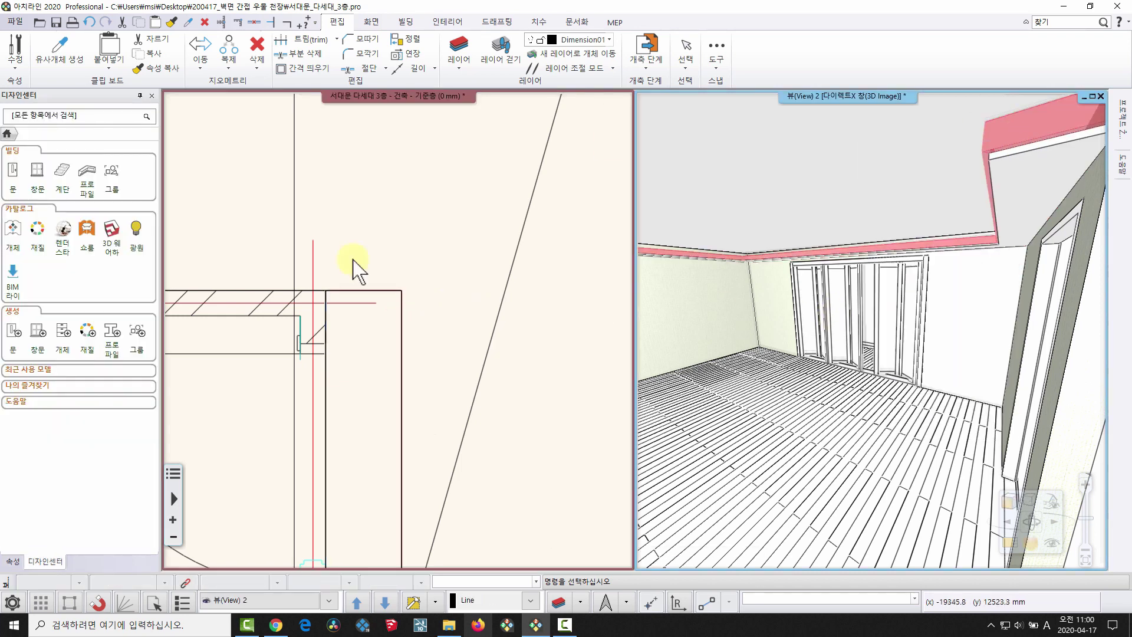
pyautogui.press('Escape')
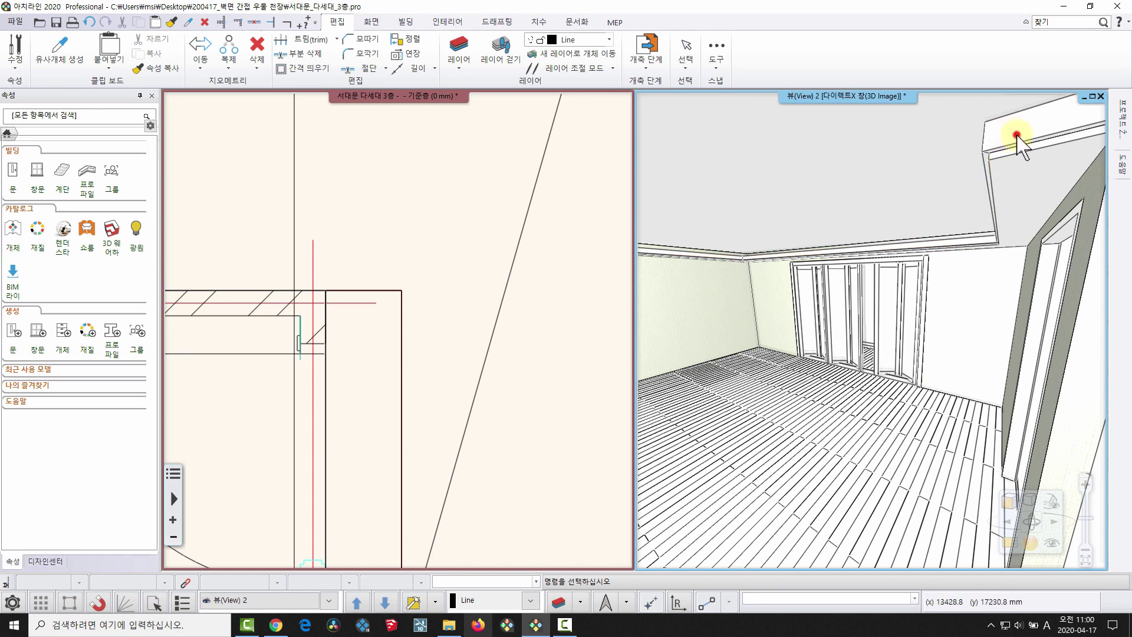
pyautogui.rightClick(1013, 142)
pyautogui.click(939, 159)
pyautogui.doubleClick(719, 246)
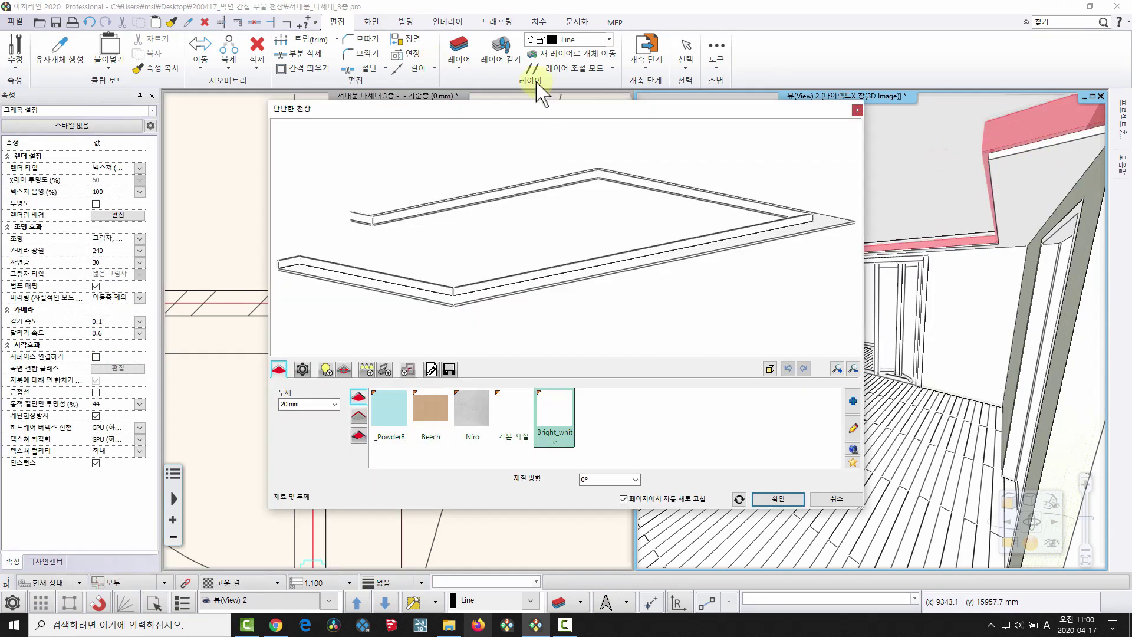
pyautogui.moveTo(535, 236); pyautogui.dragTo(619, 228)
pyautogui.scroll(4, 514, 258)
pyautogui.moveTo(501, 246); pyautogui.dragTo(628, 157)
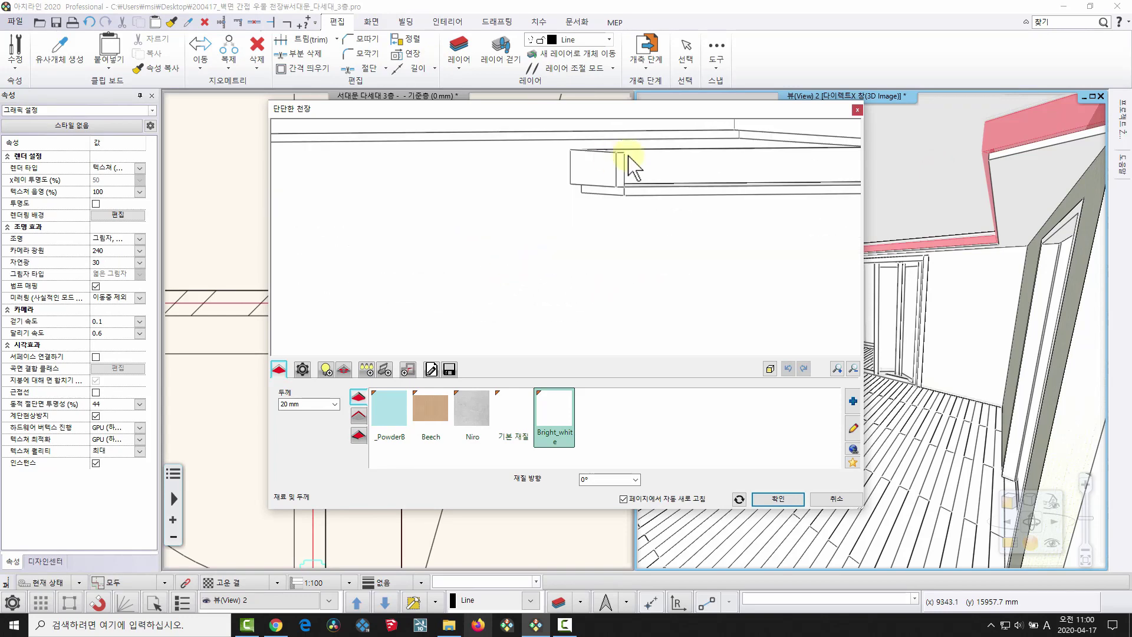
# Open the upstand molding's object settings and set its vertical offset to 80 mm.
pyautogui.click(386, 370)
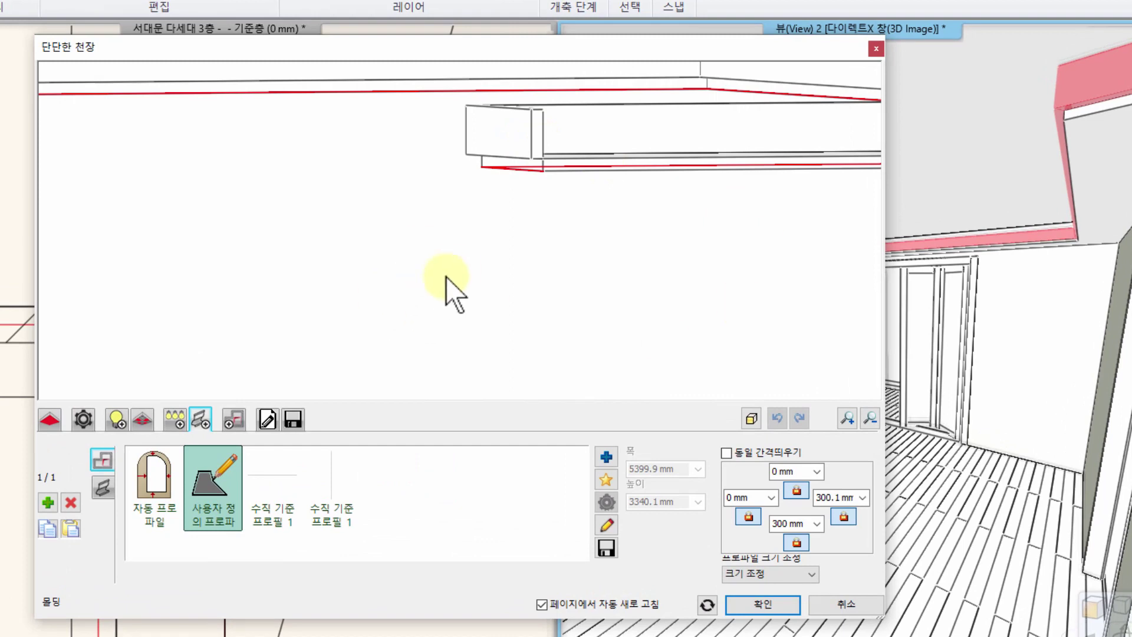
pyautogui.moveTo(523, 146); pyautogui.dragTo(510, 157)
pyautogui.moveTo(413, 182); pyautogui.dragTo(411, 265)
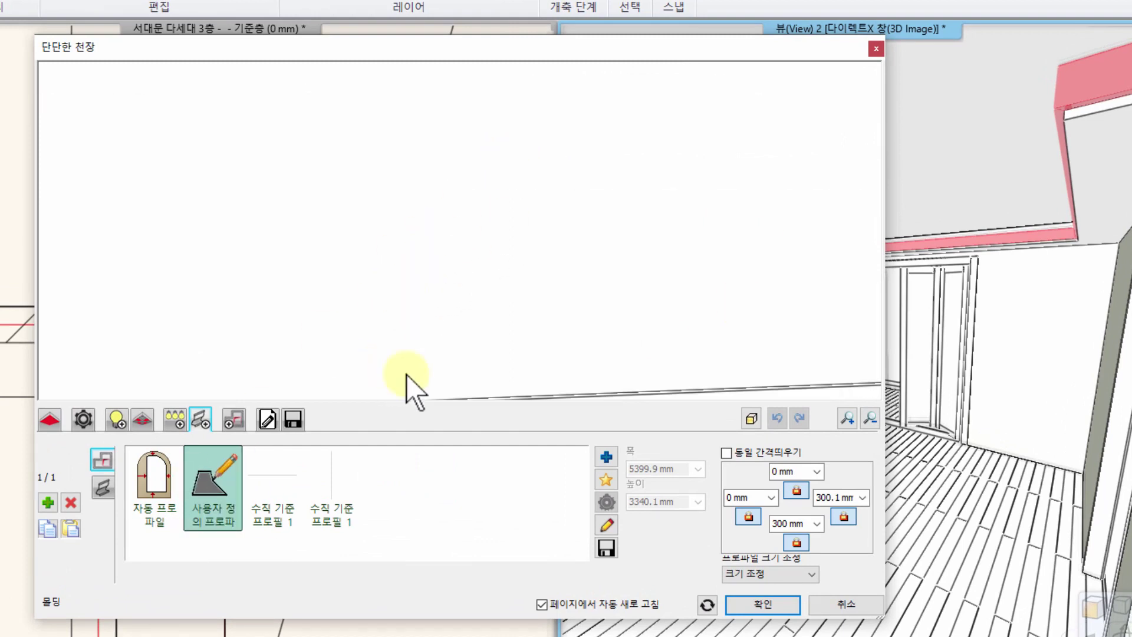
pyautogui.moveTo(406, 371); pyautogui.dragTo(431, 241, button='middle')
pyautogui.moveTo(430, 242); pyautogui.dragTo(388, 337)
pyautogui.click(101, 485)
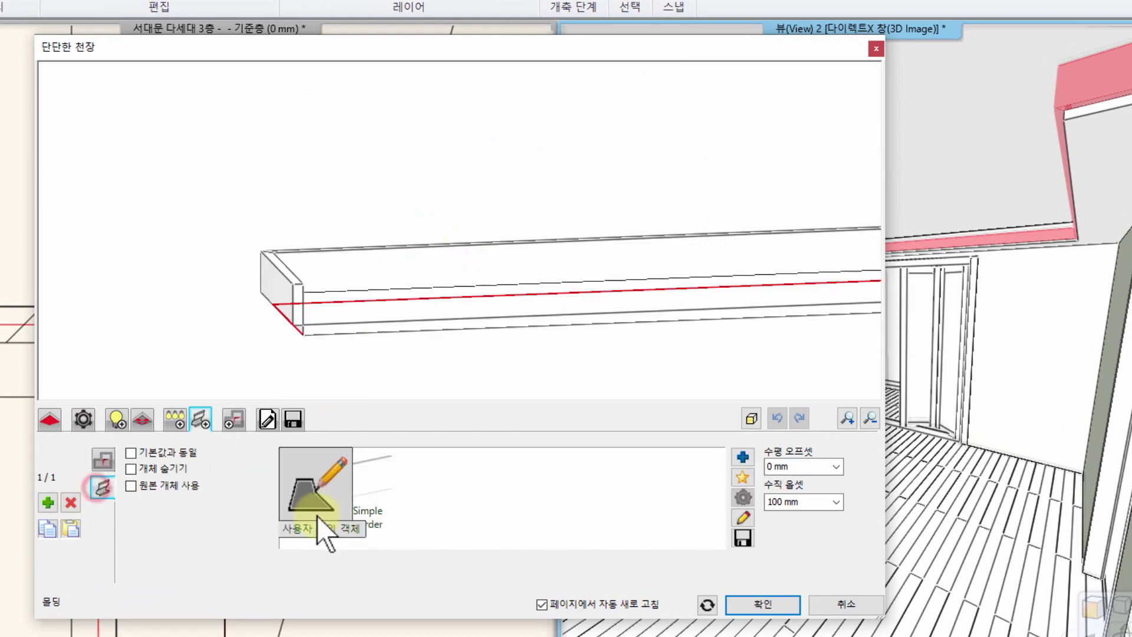
pyautogui.write('80')
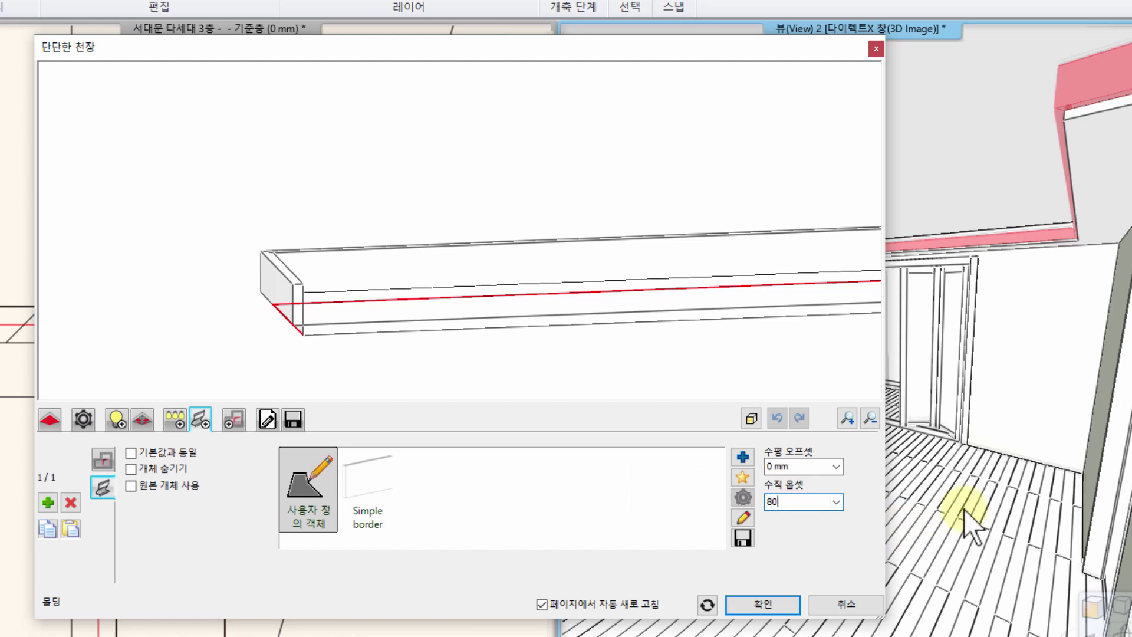
# Set the height of the molding's rectangular profile to 120 mm and save the modified molding object.
pyautogui.doubleClick(323, 489)
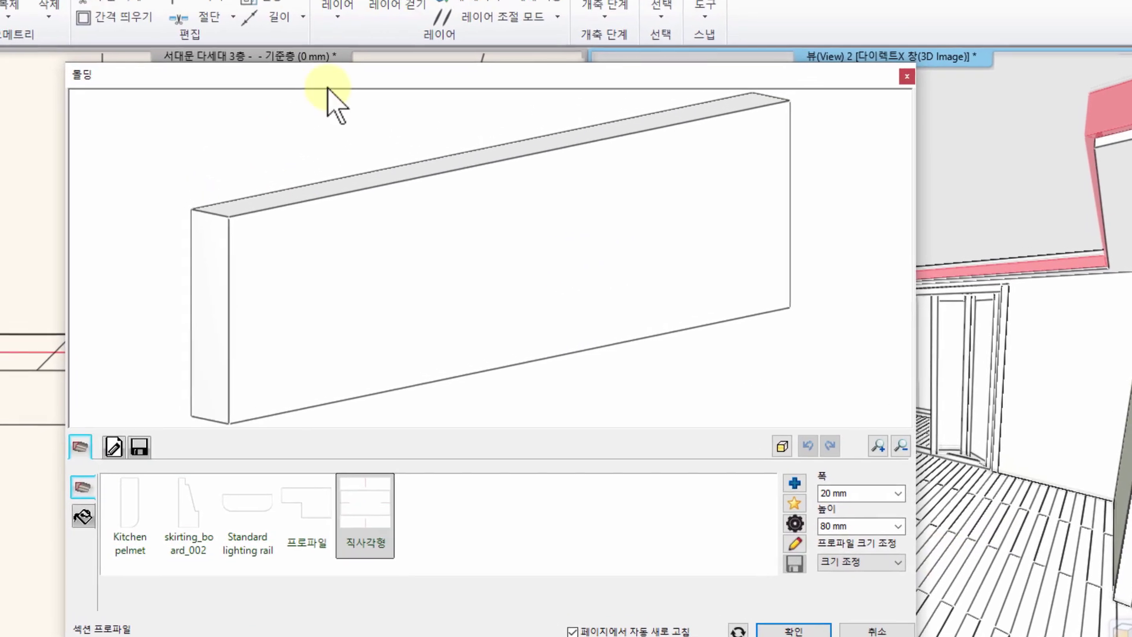
pyautogui.moveTo(302, 46); pyautogui.dragTo(258, 26)
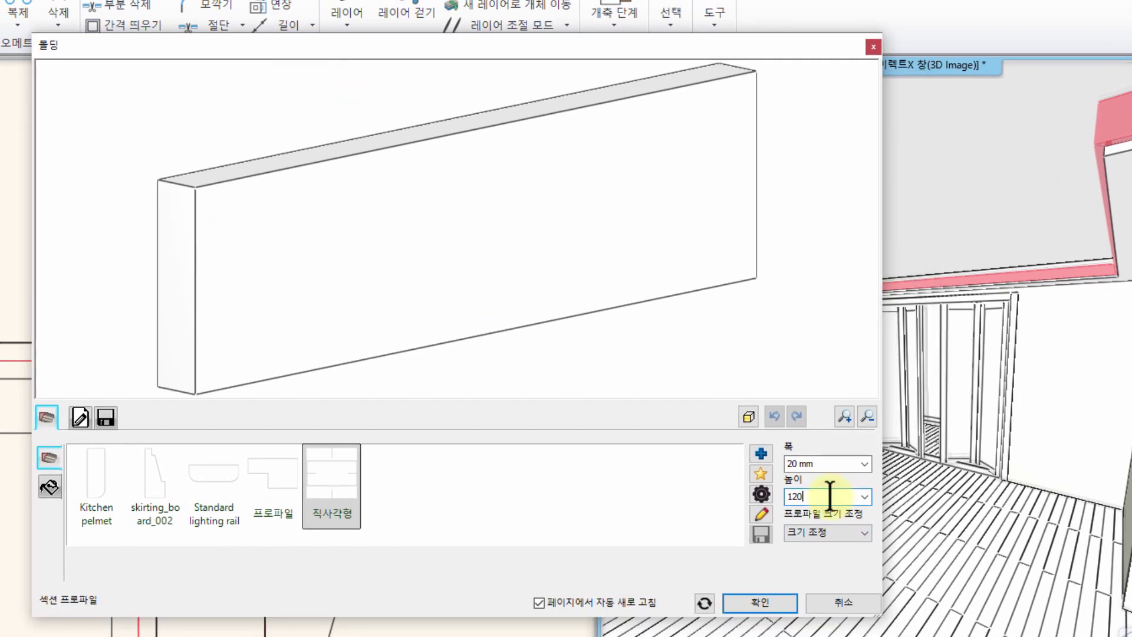
pyautogui.press('Return')
pyautogui.click(737, 604)
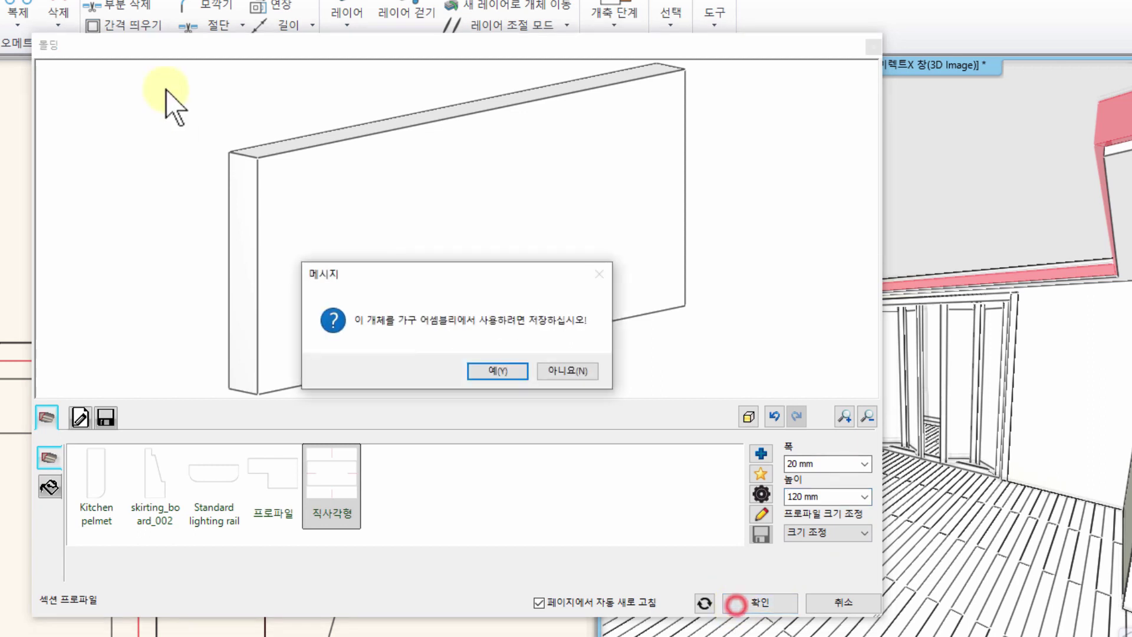
pyautogui.click(492, 370)
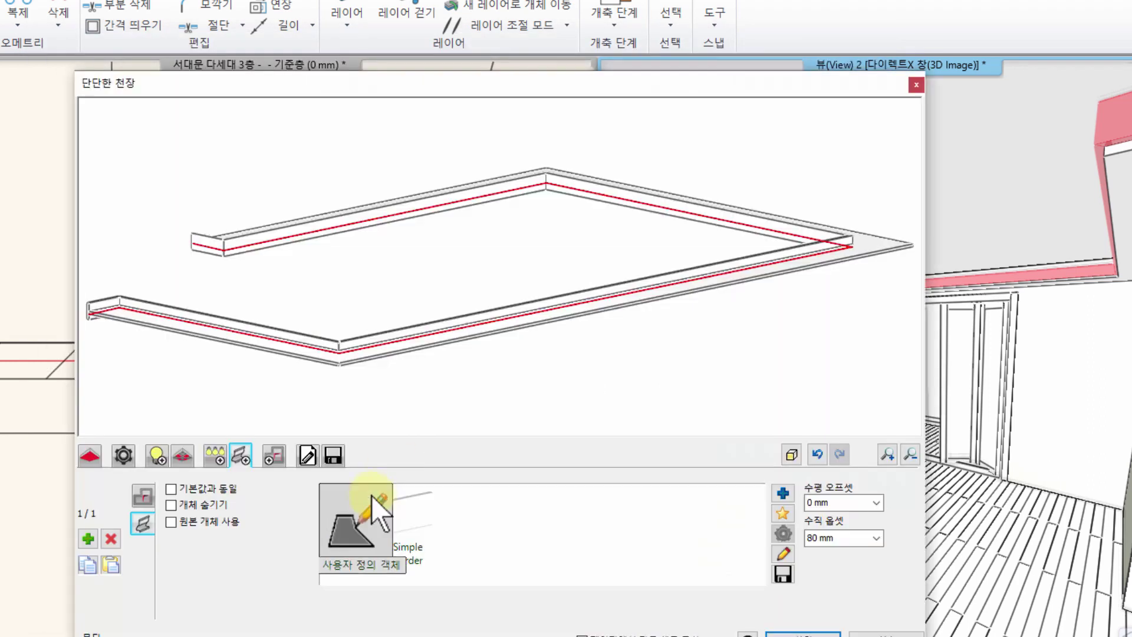
# Set the molding's vertical offset to 120 mm and confirm the ceiling settings.
pyautogui.moveTo(505, 316); pyautogui.dragTo(470, 370)
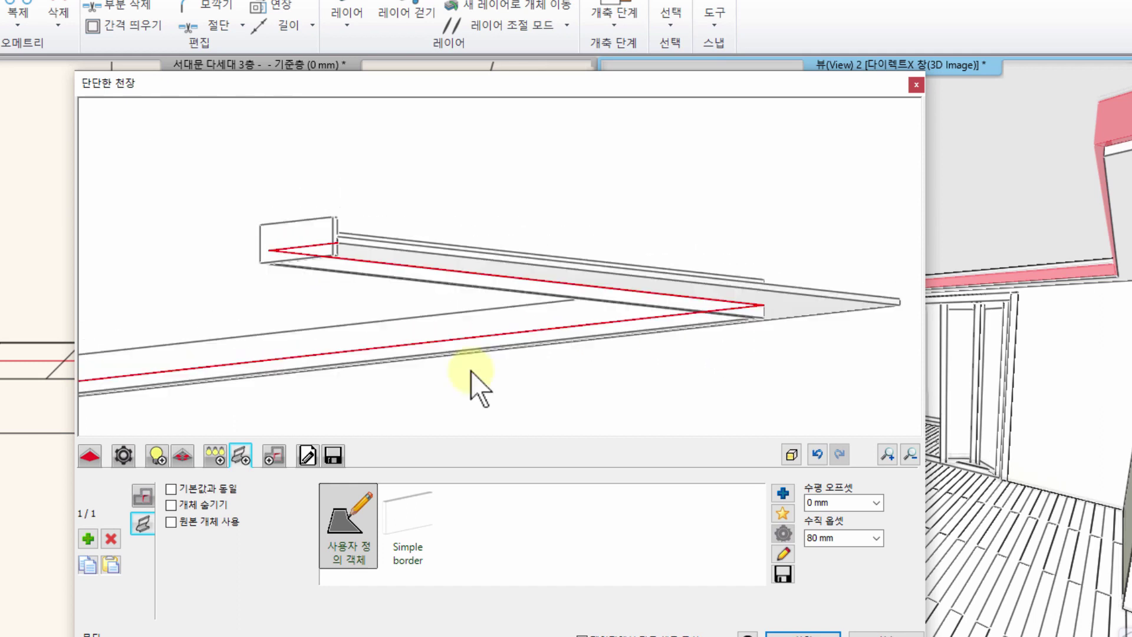
pyautogui.moveTo(427, 285); pyautogui.dragTo(296, 235)
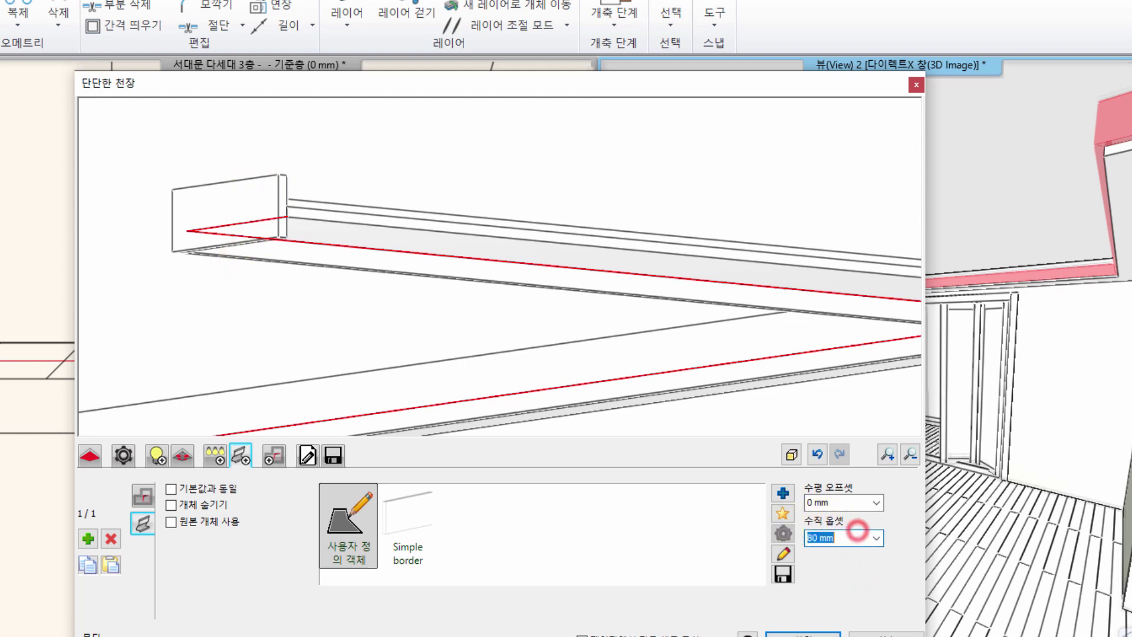
pyautogui.write('120')
pyautogui.press('Return')
pyautogui.moveTo(695, 319); pyautogui.dragTo(587, 247)
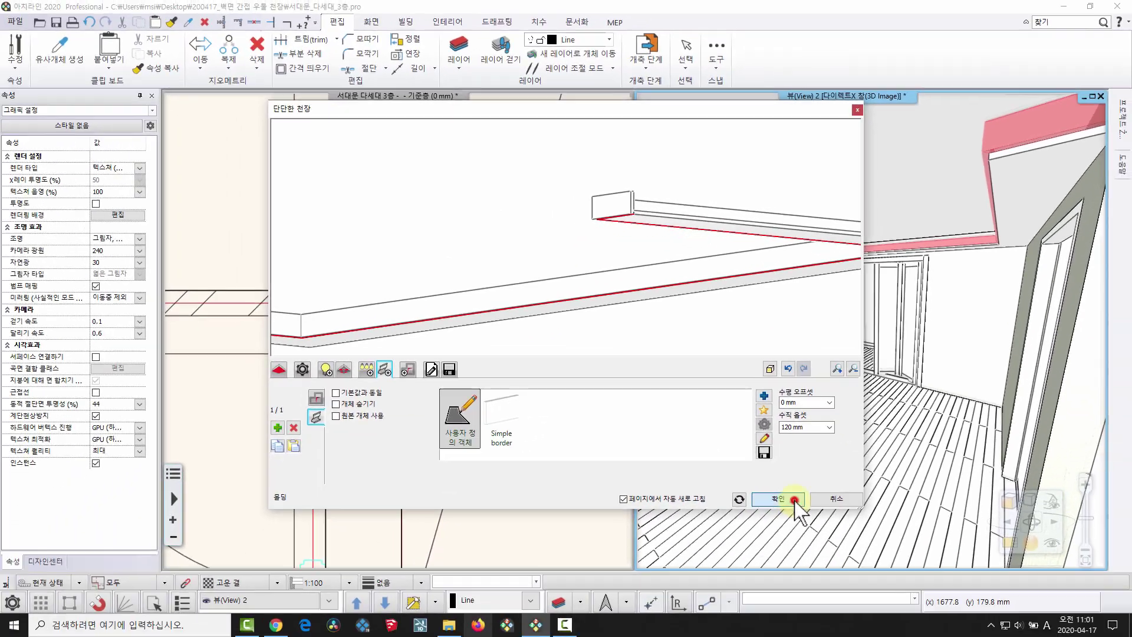
pyautogui.click(803, 635)
# Offset the end edge at the strip's left open end slightly inward in the plan.
pyautogui.moveTo(866, 259); pyautogui.dragTo(978, 211, button='middle')
pyautogui.scroll(3, 353, 301)
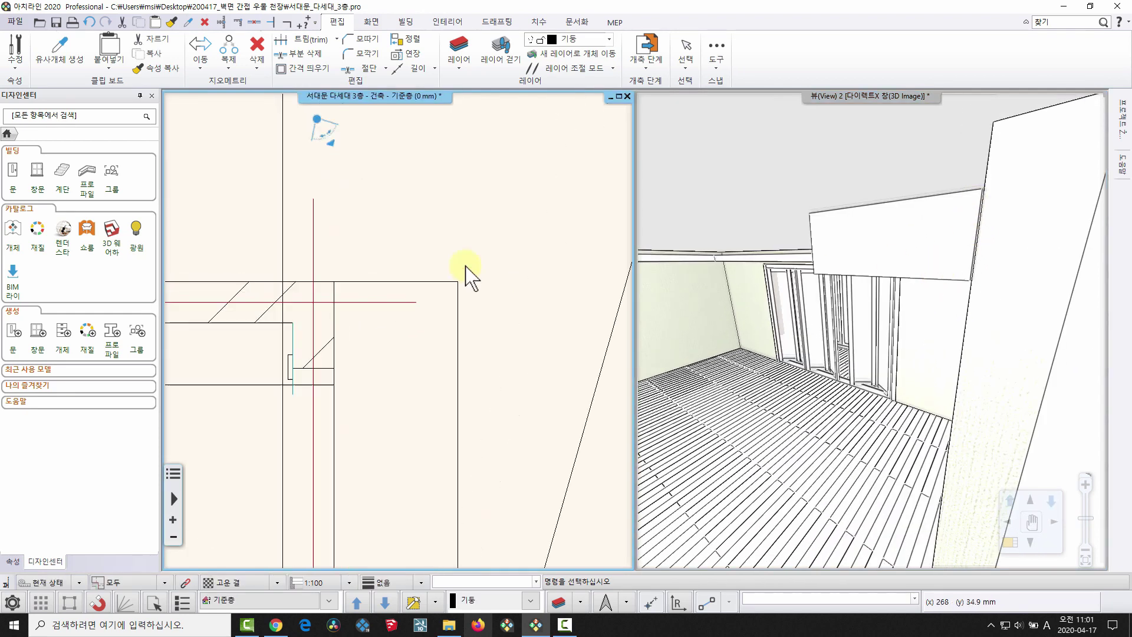
pyautogui.click(461, 304)
pyautogui.scroll(2, 412, 291)
pyautogui.click(413, 299)
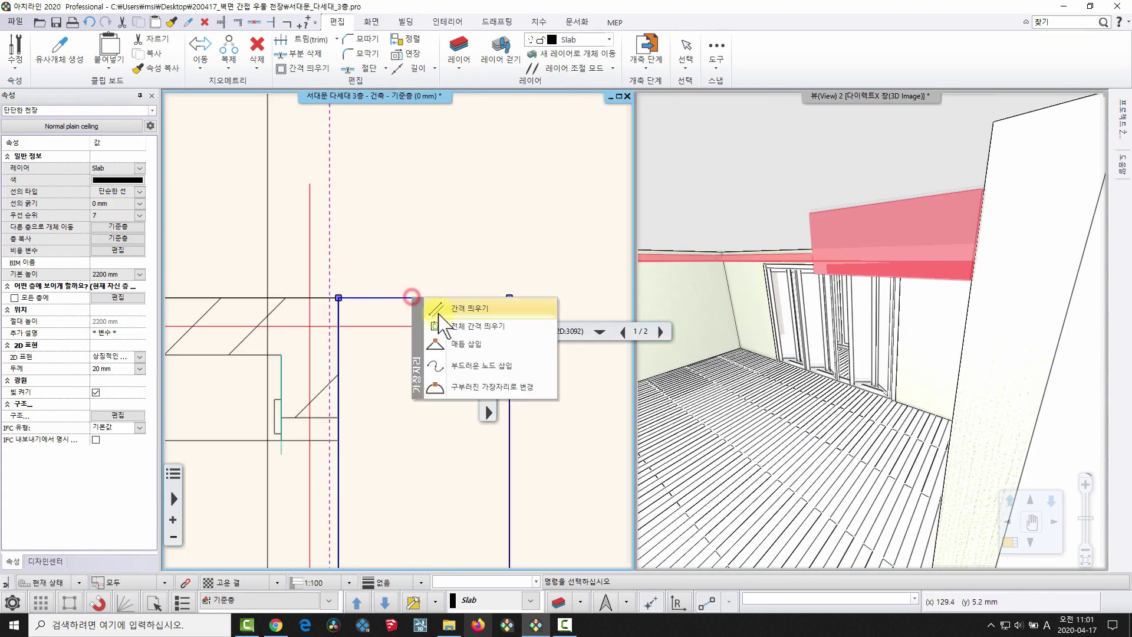
pyautogui.click(418, 298)
pyautogui.click(420, 326)
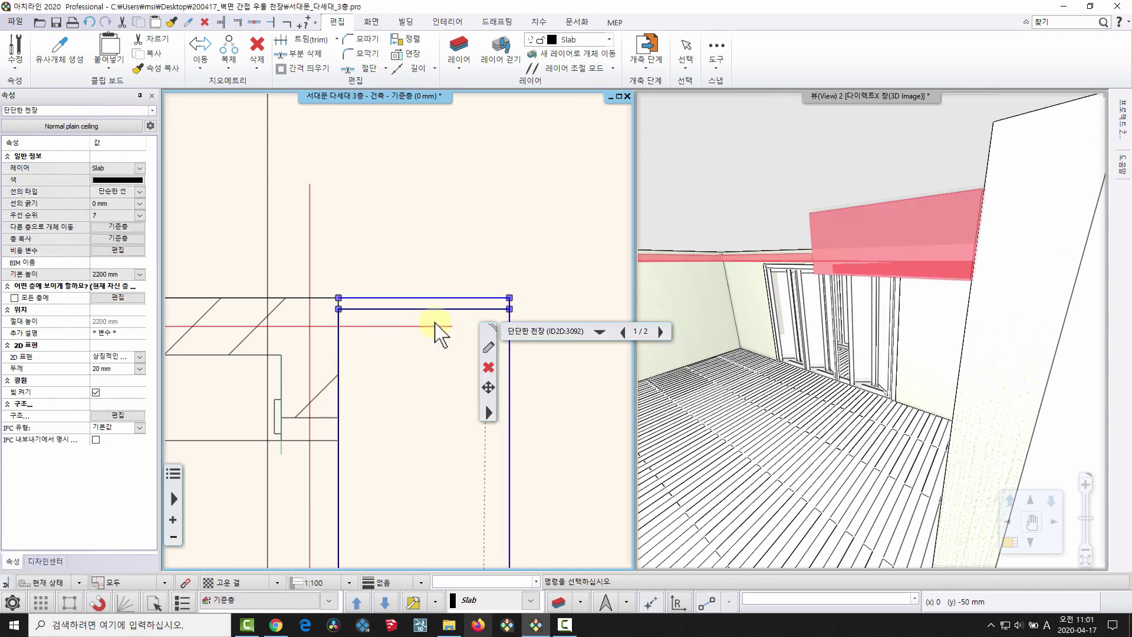
# Move the remaining coincident edge at the left open end onto the offset edge and finish the selection.
pyautogui.click(413, 299)
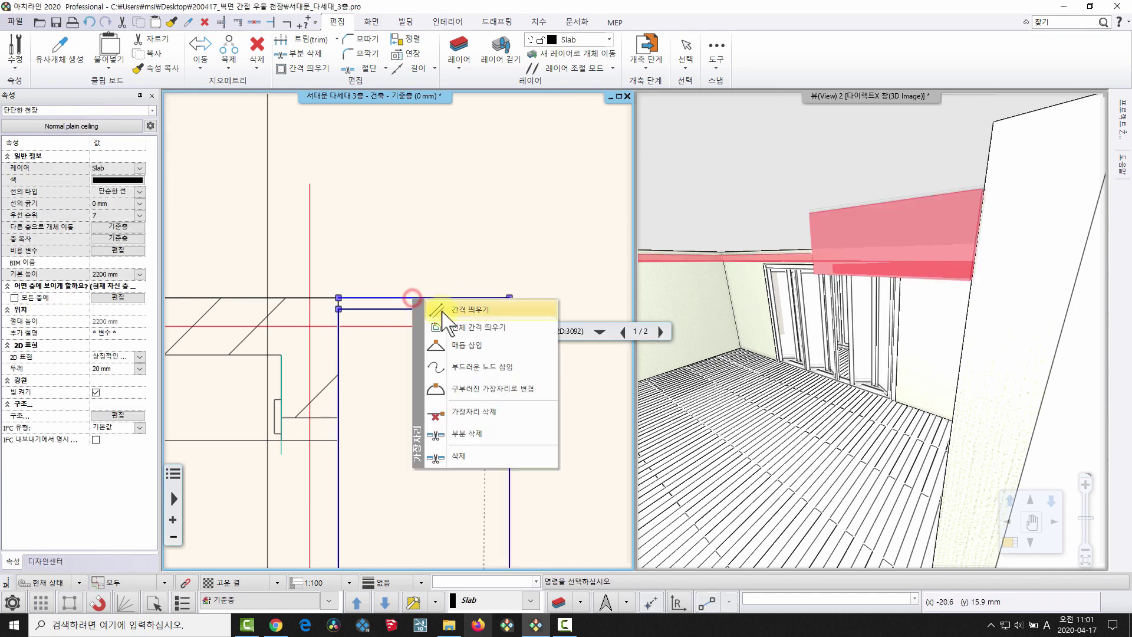
pyautogui.click(442, 311)
pyautogui.click(333, 315)
pyautogui.press('Escape')
pyautogui.moveTo(1012, 295); pyautogui.dragTo(1052, 169, button='middle')
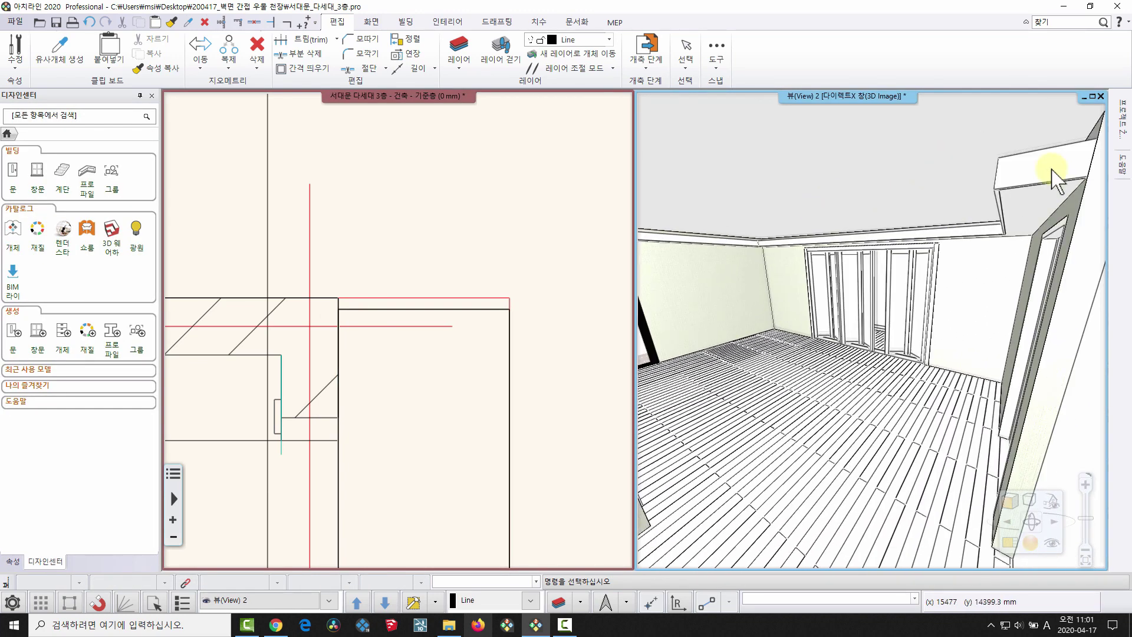
# Offset the end edge at the strip's other open end inward by 20 mm in the plan.
pyautogui.scroll(-3, 453, 294)
pyautogui.moveTo(460, 295); pyautogui.dragTo(131, 498, button='middle')
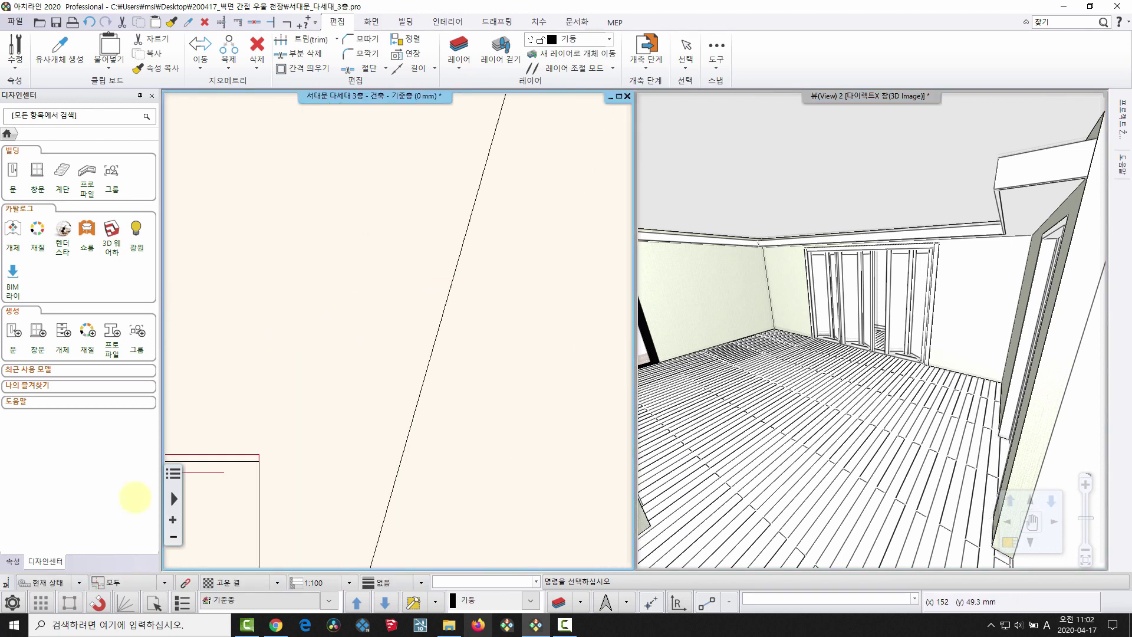
pyautogui.moveTo(613, 295); pyautogui.dragTo(505, 344, button='middle')
pyautogui.scroll(-1, 510, 319)
pyautogui.moveTo(619, 337); pyautogui.dragTo(486, 377, button='middle')
pyautogui.scroll(2, 487, 377)
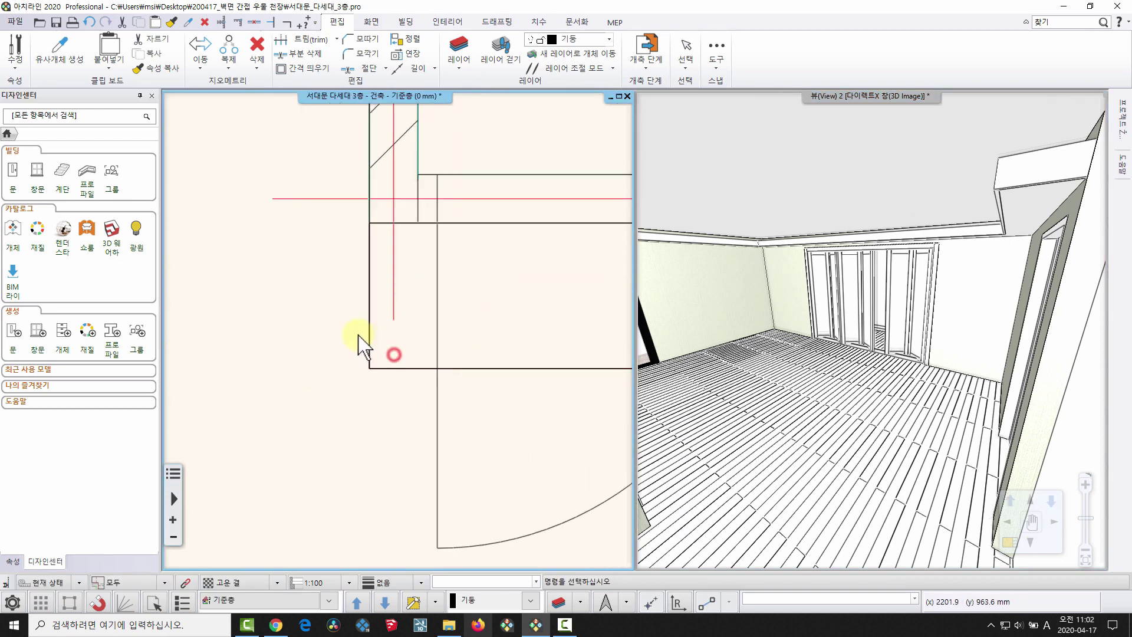
pyautogui.click(371, 357)
pyautogui.click(370, 349)
pyautogui.click(423, 358)
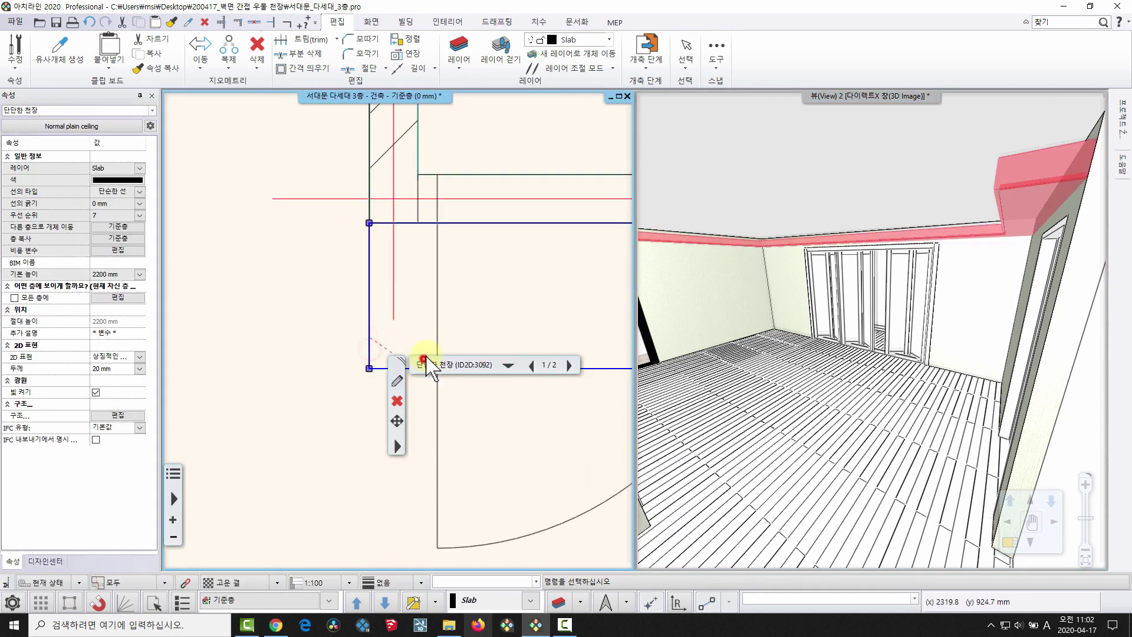
pyautogui.write('20')
pyautogui.press('Return')
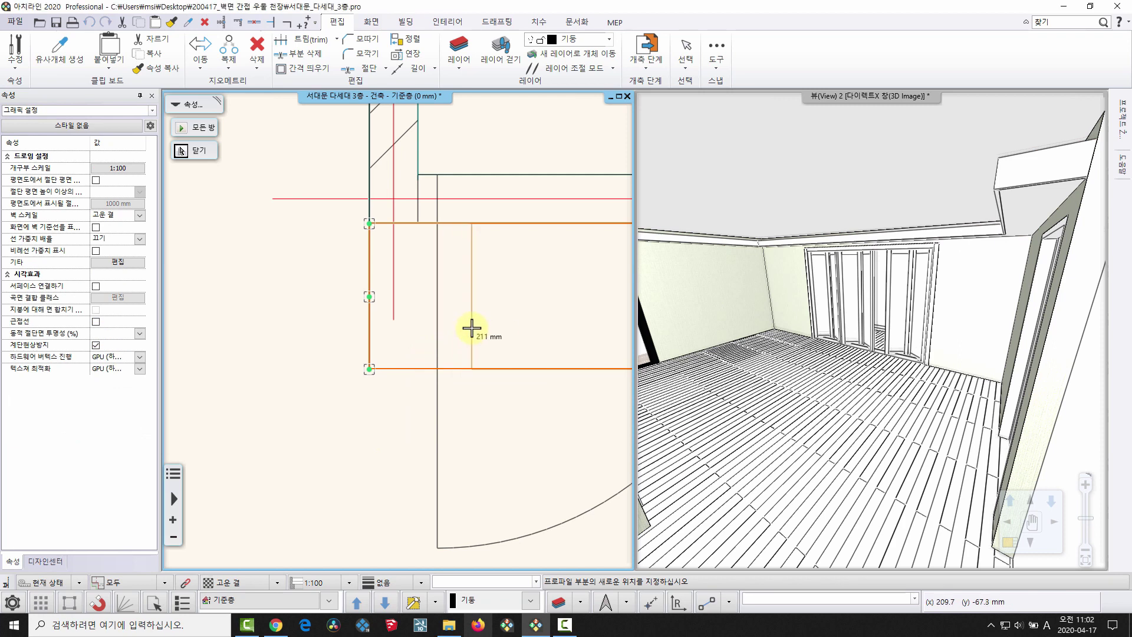
# Move the remaining coincident edge at that open end inward 20 mm by snapping it to the offset edge's endpoint.
pyautogui.click(371, 354)
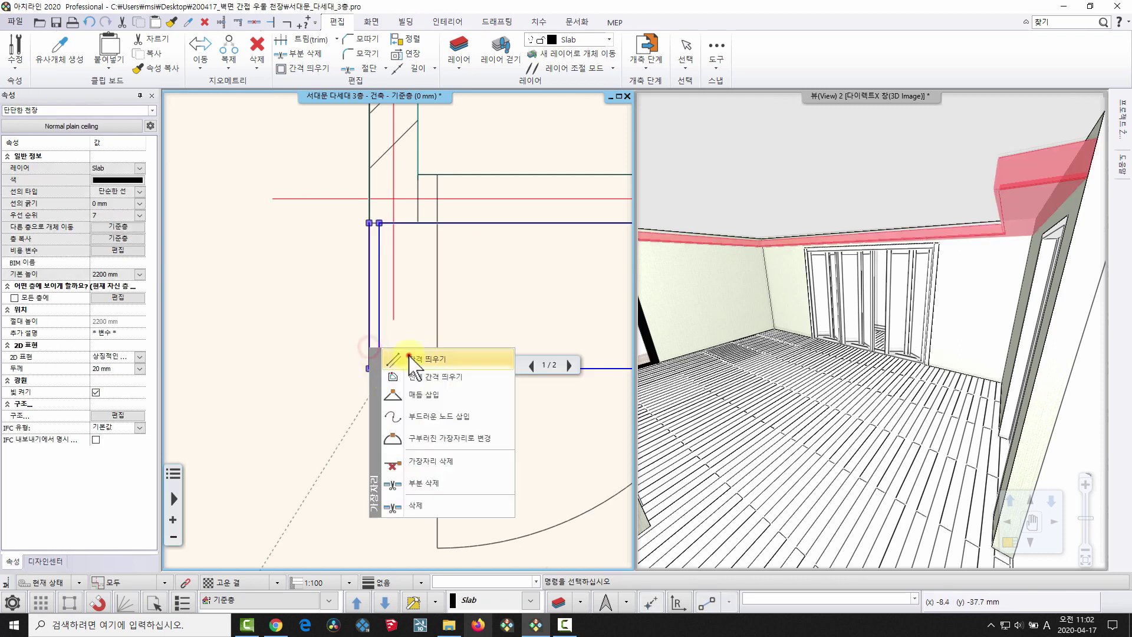
pyautogui.click(423, 359)
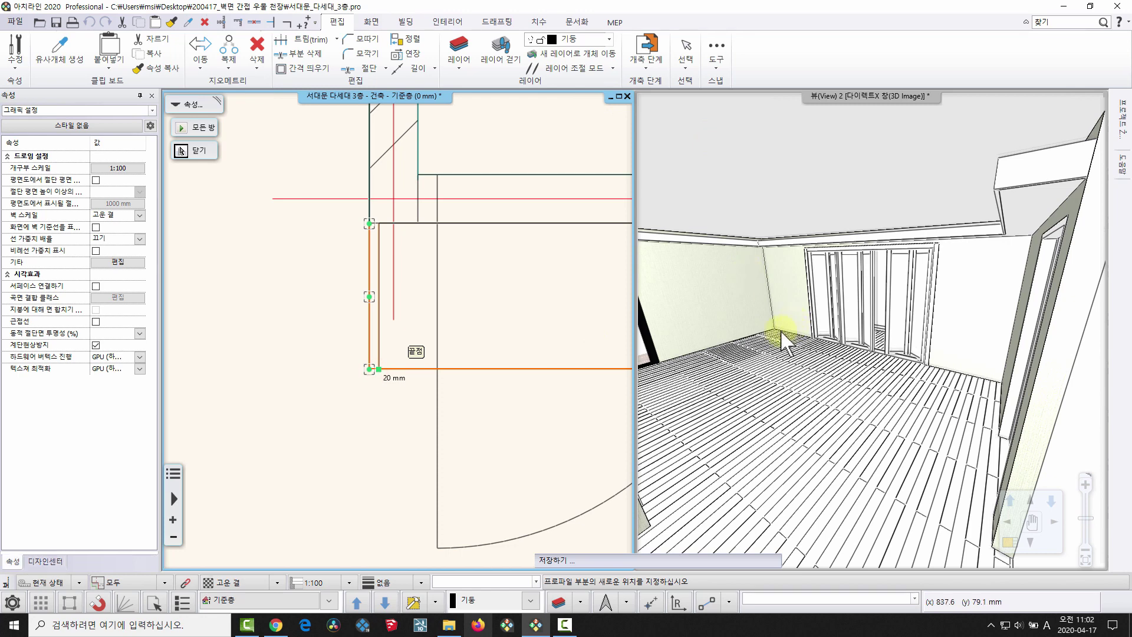
pyautogui.moveTo(770, 295); pyautogui.dragTo(973, 221, button='middle')
pyautogui.press('Escape')
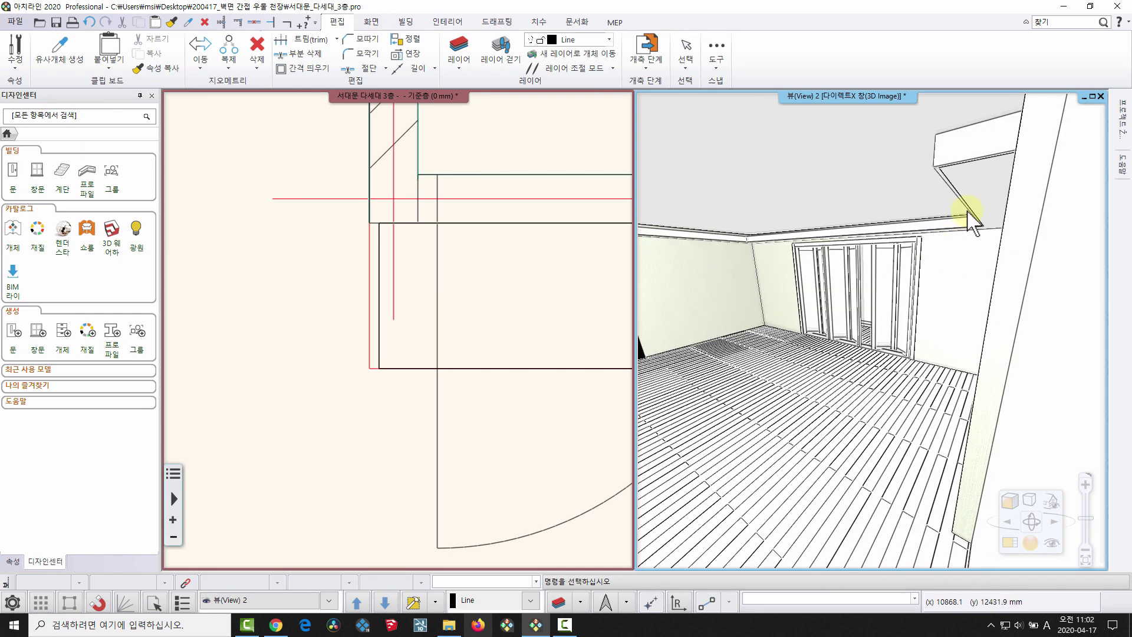
# Open the perimeter strip ceiling's properties and set its molding's vertical offset to 140 mm.
pyautogui.moveTo(995, 136); pyautogui.dragTo(1002, 126, button='middle')
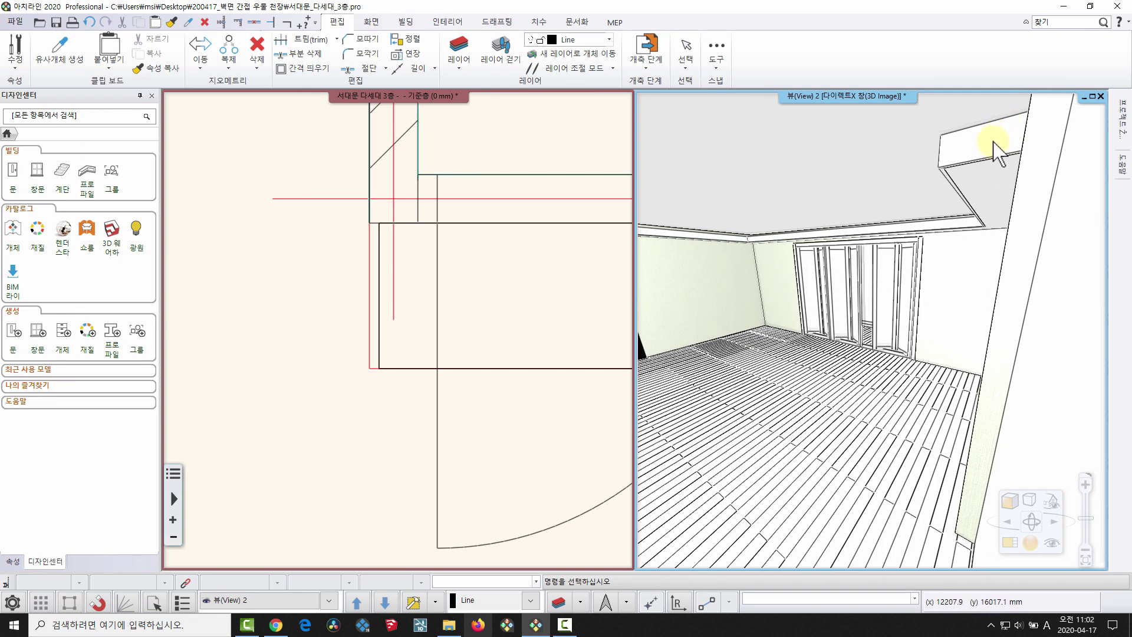
pyautogui.moveTo(977, 177); pyautogui.dragTo(1023, 103, button='middle')
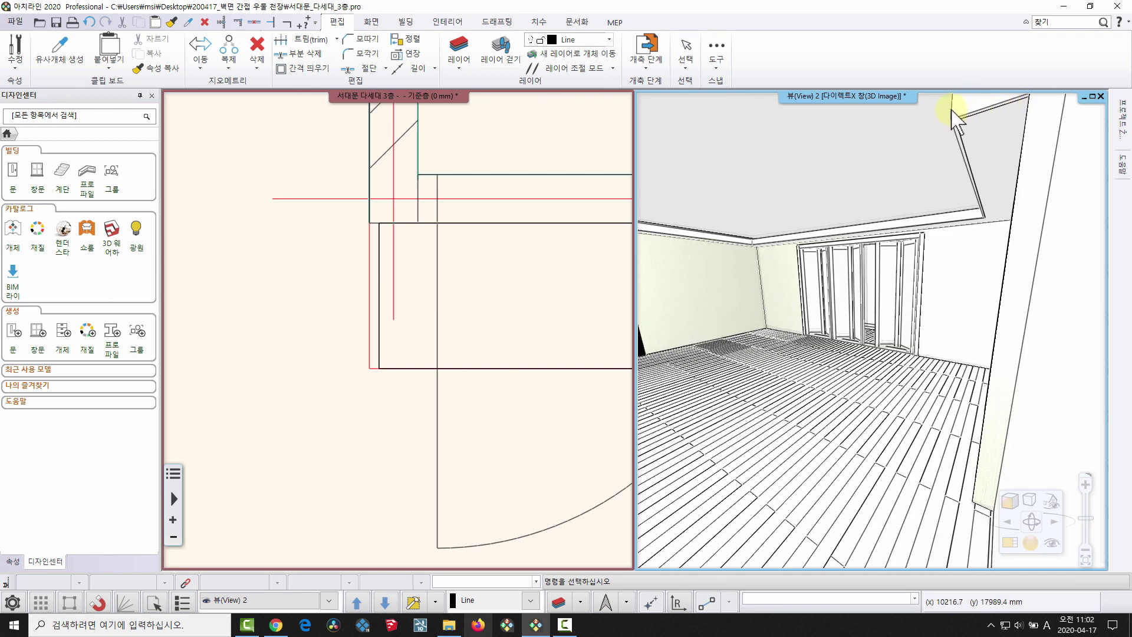
pyautogui.moveTo(951, 110); pyautogui.dragTo(961, 133, button='middle')
pyautogui.rightClick(965, 120)
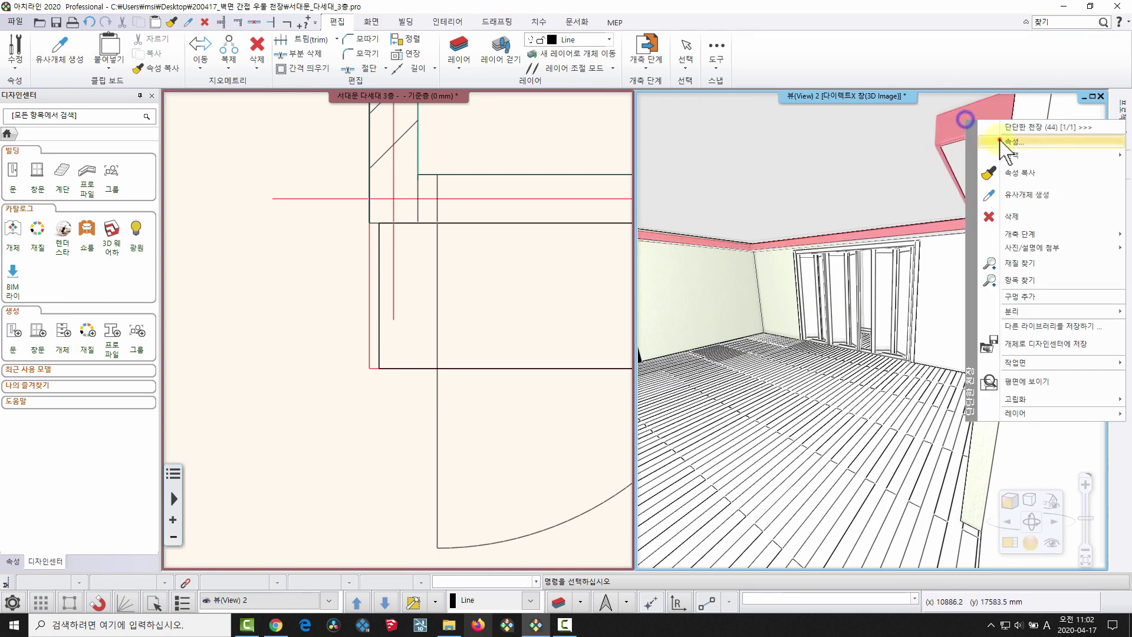
pyautogui.click(1048, 140)
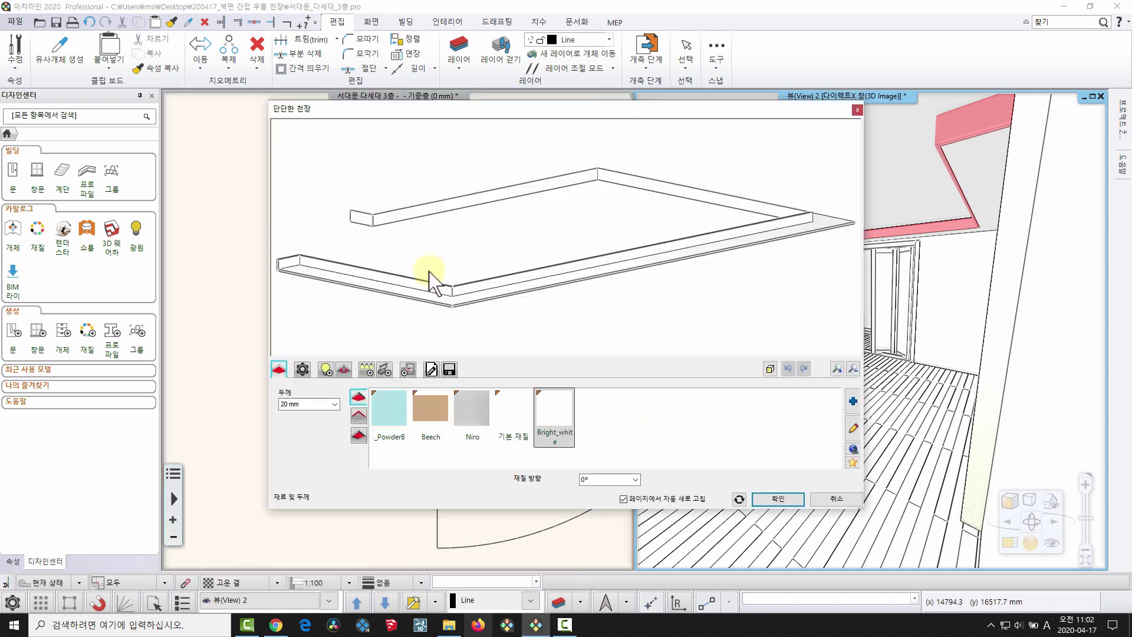
pyautogui.scroll(5, 538, 306)
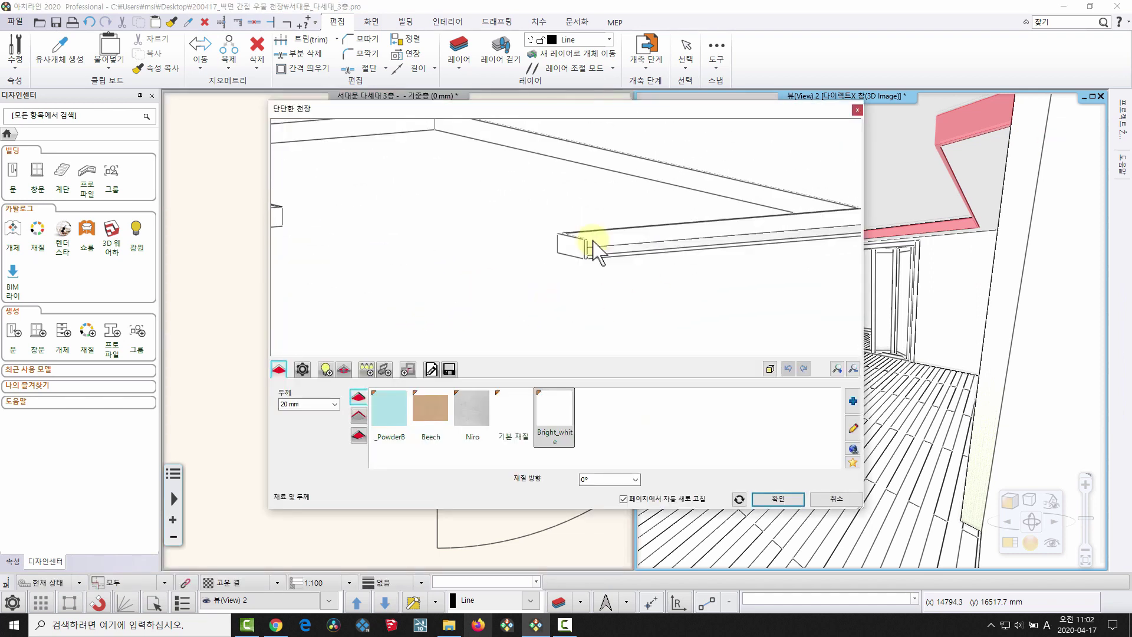
pyautogui.scroll(1, 543, 260)
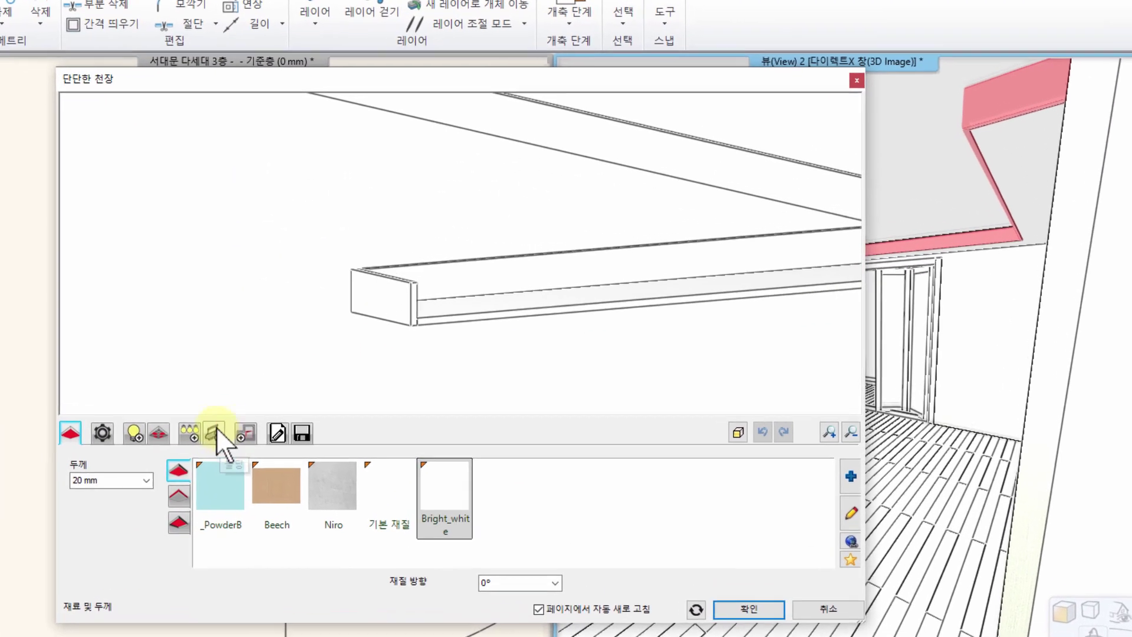
pyautogui.click(385, 369)
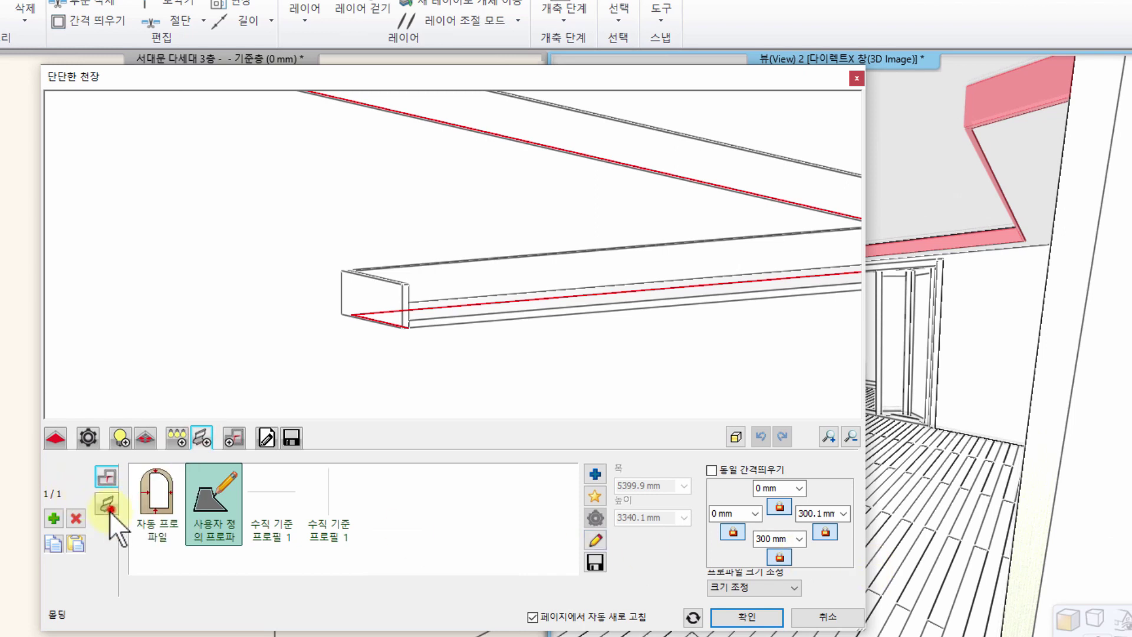
pyautogui.click(107, 504)
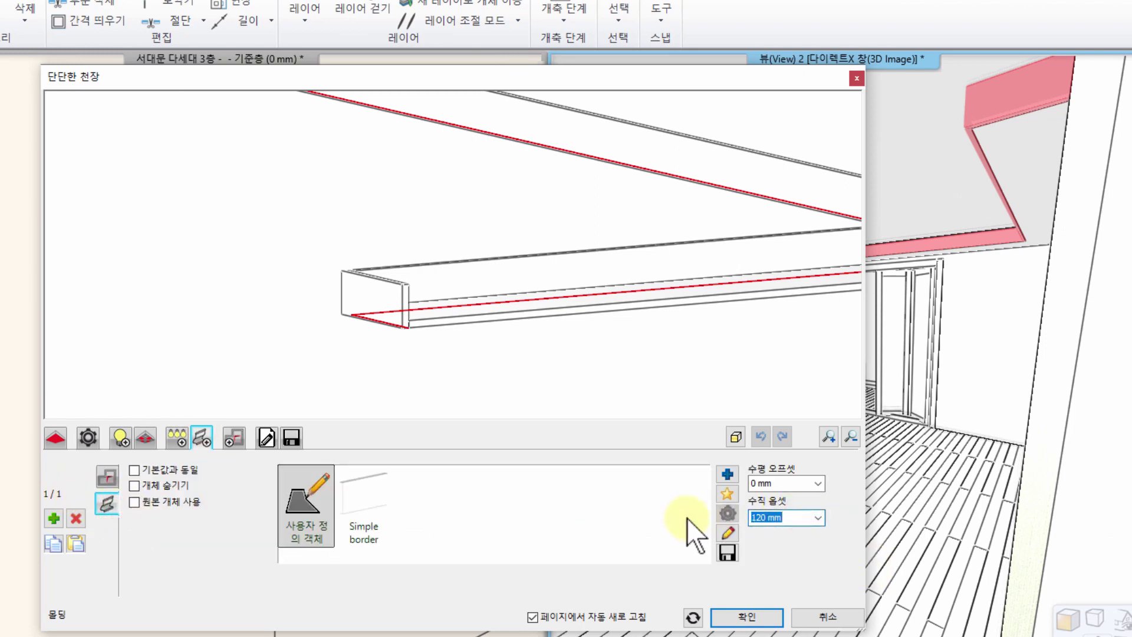
pyautogui.write('140')
pyautogui.press('Return')
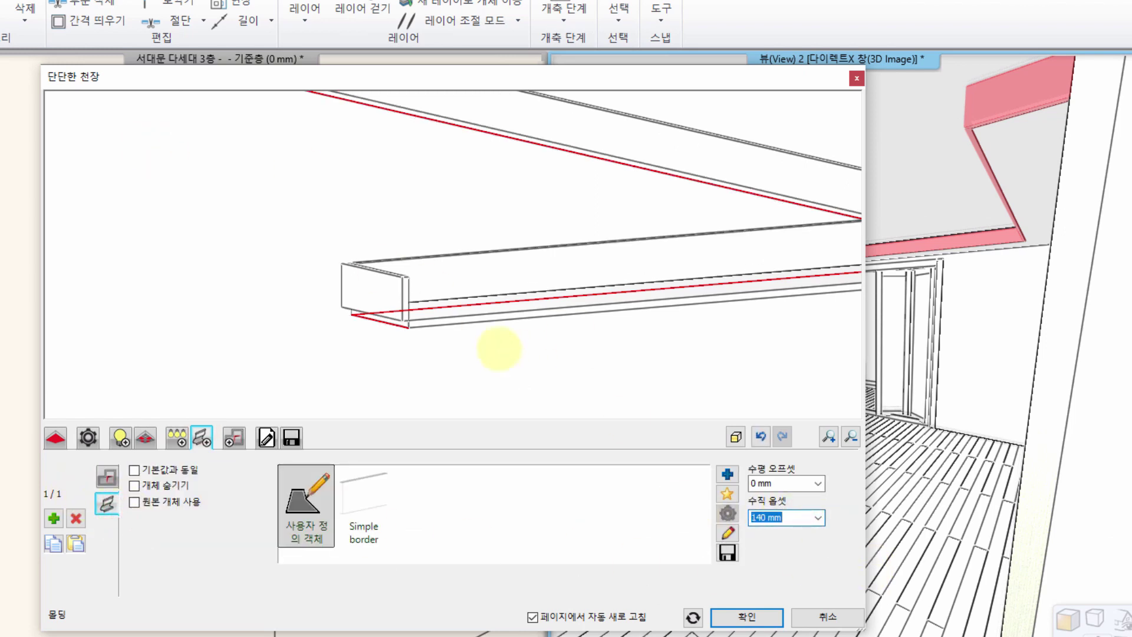
# Set the rectangular molding profile's reference point to its lower-left corner, save the molding object, and apply the ceiling changes.
pyautogui.click(326, 501)
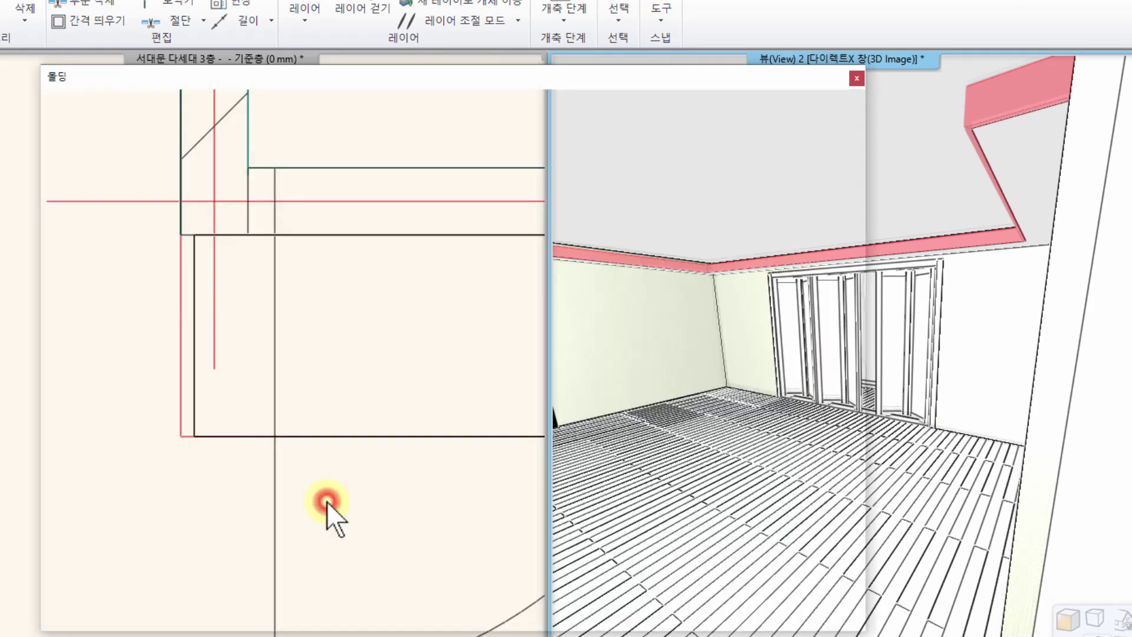
pyautogui.doubleClick(330, 497)
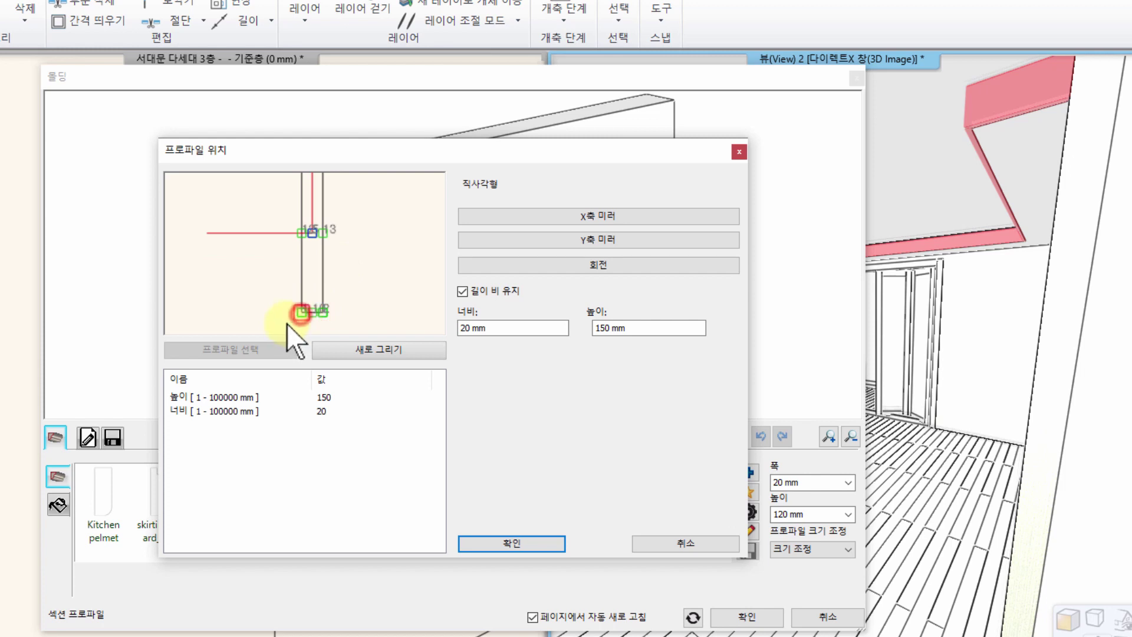
pyautogui.click(532, 538)
pyautogui.click(733, 613)
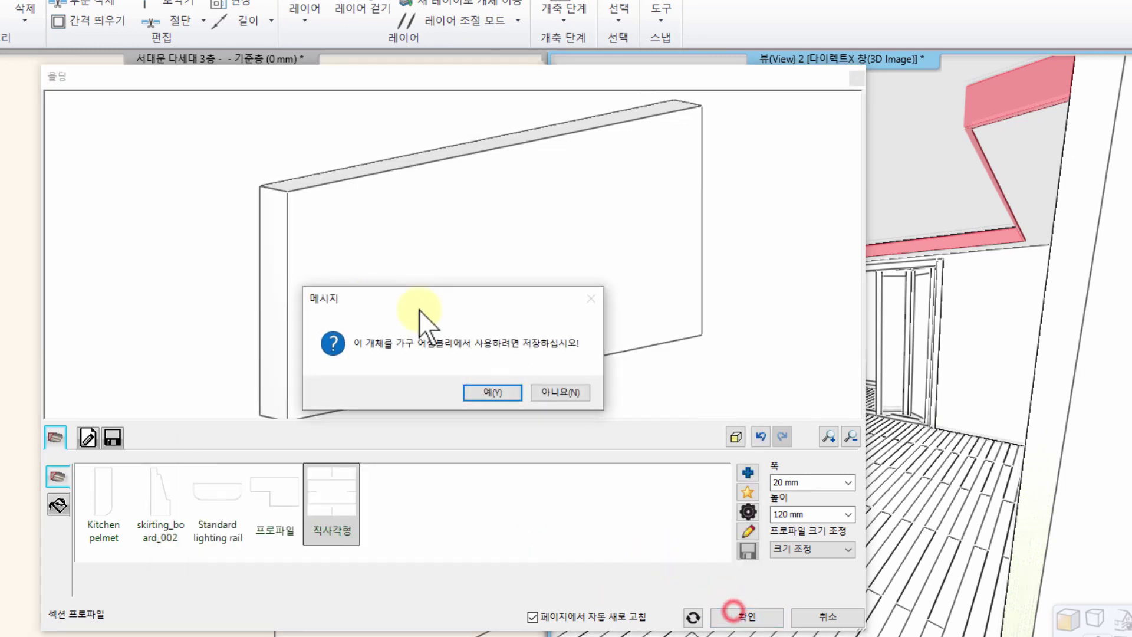
pyautogui.click(495, 392)
pyautogui.scroll(3, 457, 316)
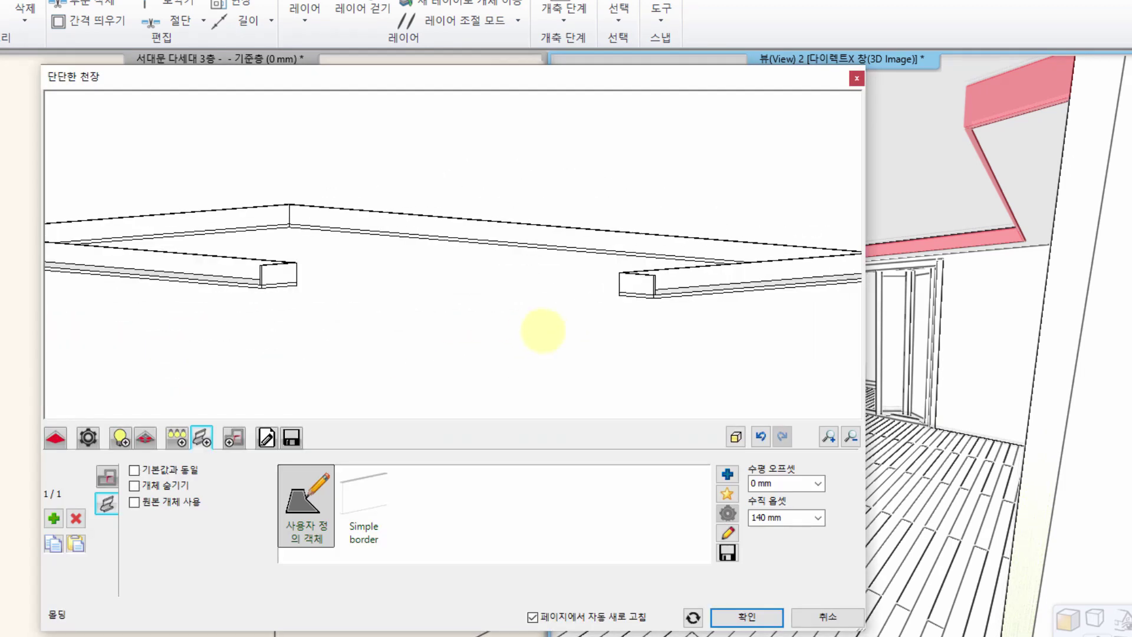
pyautogui.moveTo(543, 331); pyautogui.dragTo(451, 297, button='middle')
pyautogui.scroll(5, 454, 277)
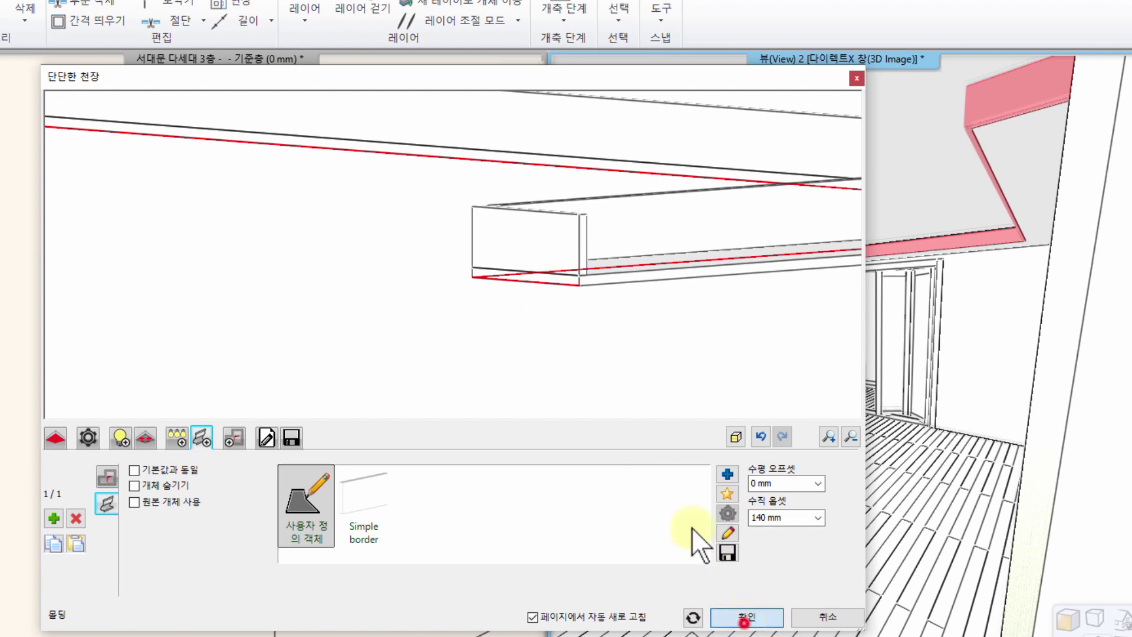
pyautogui.click(744, 619)
# Maximize the 3D view and examine the strip, its upstand molding and the main ceiling from inside the living room.
pyautogui.moveTo(984, 284); pyautogui.dragTo(1027, 324, button='middle')
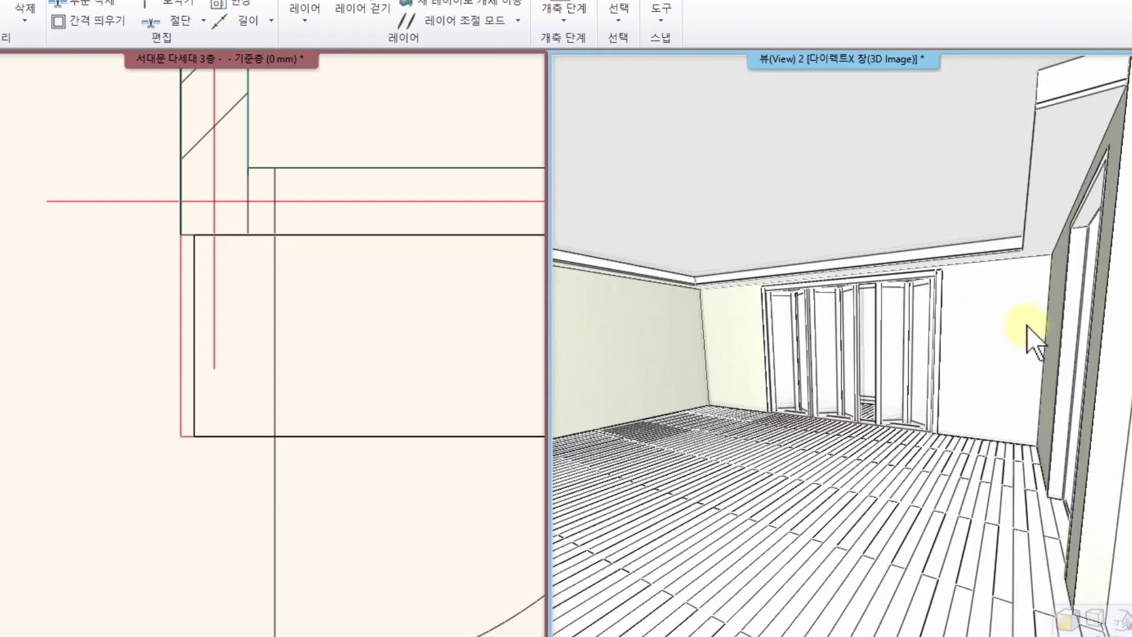
pyautogui.moveTo(1002, 286); pyautogui.dragTo(812, 261, button='middle')
pyautogui.press('F12')
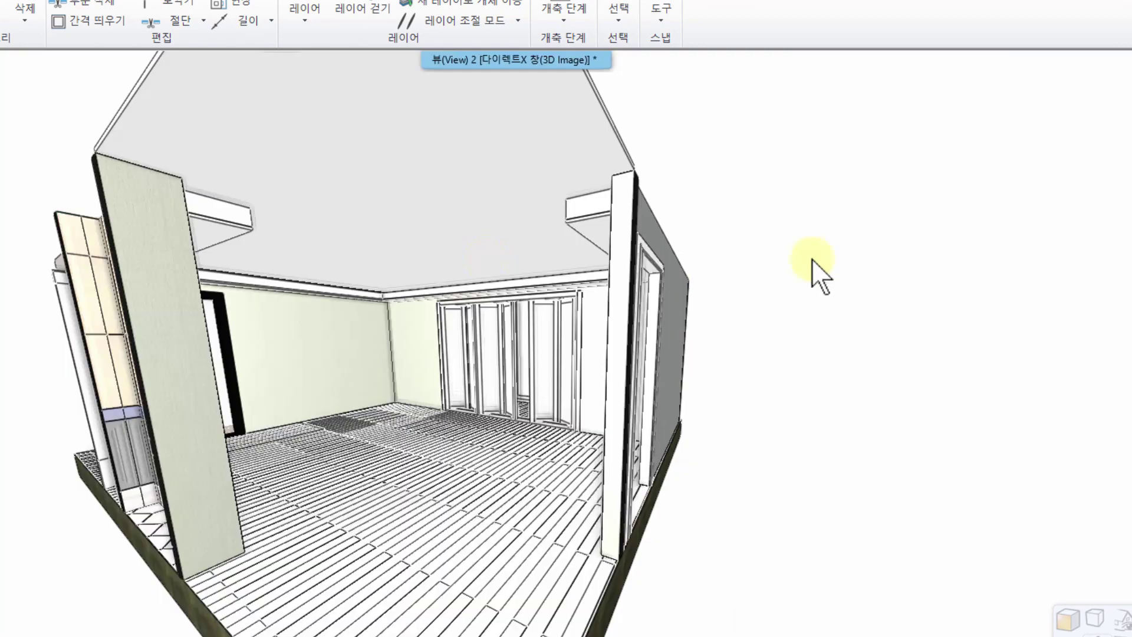
pyautogui.moveTo(230, 207); pyautogui.dragTo(416, 260, button='middle')
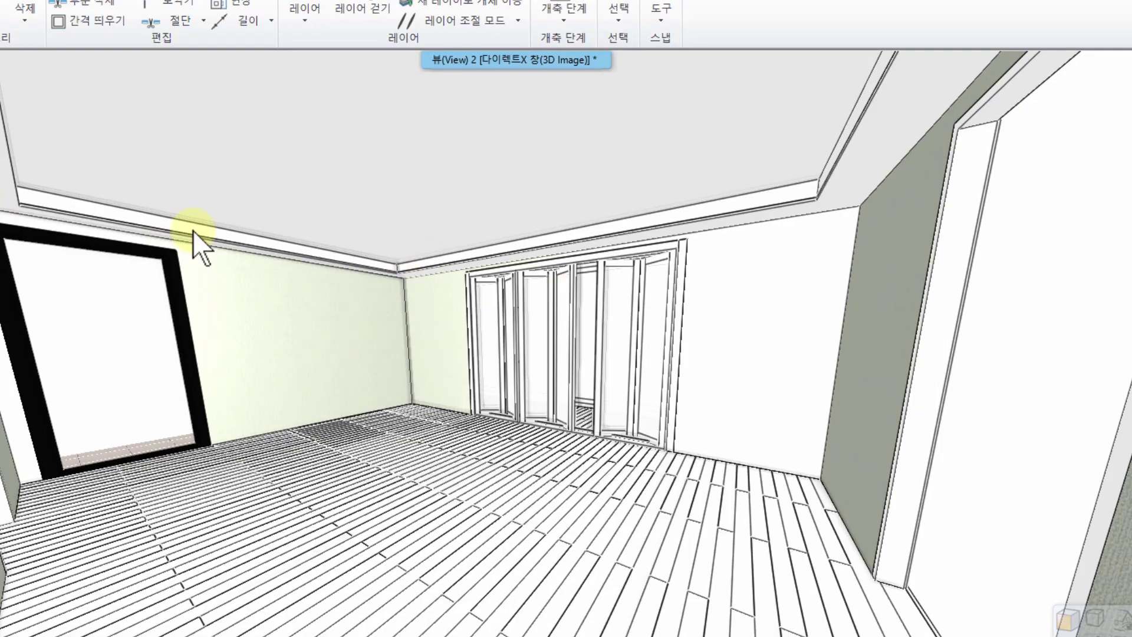
pyautogui.moveTo(869, 200); pyautogui.dragTo(925, 209, button='middle')
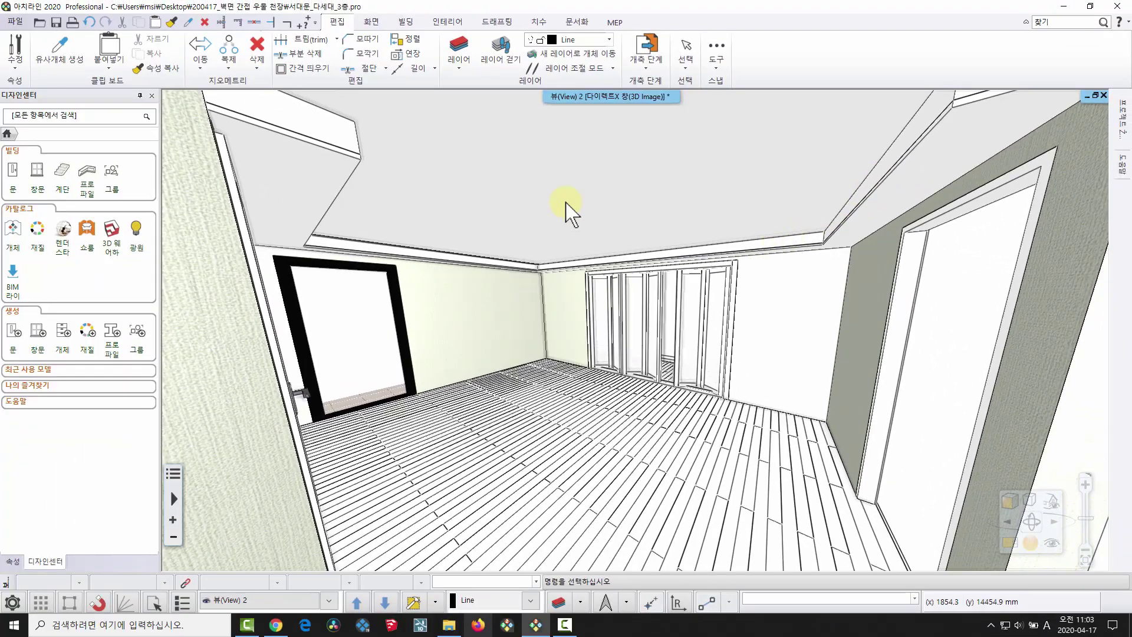
pyautogui.click(586, 149)
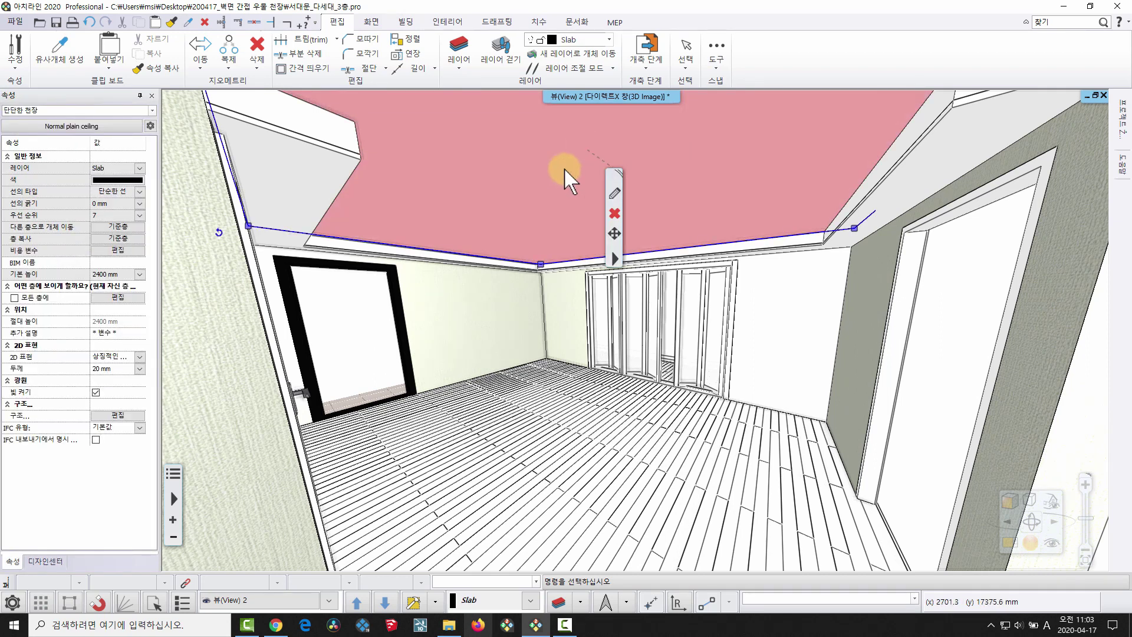
pyautogui.click(259, 159)
pyautogui.press('Escape')
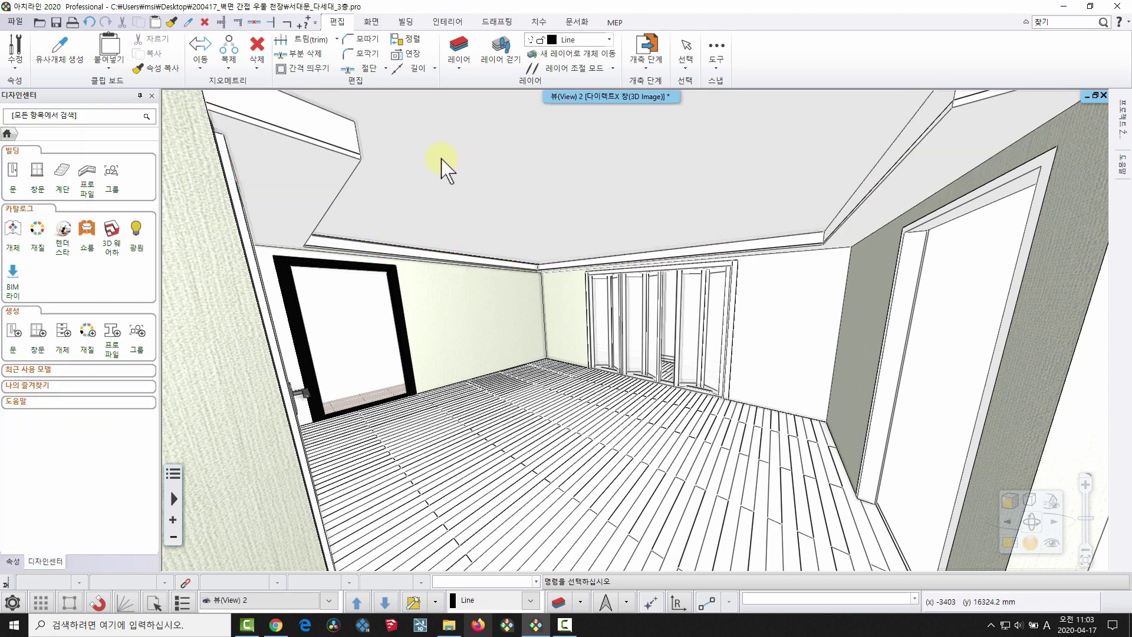